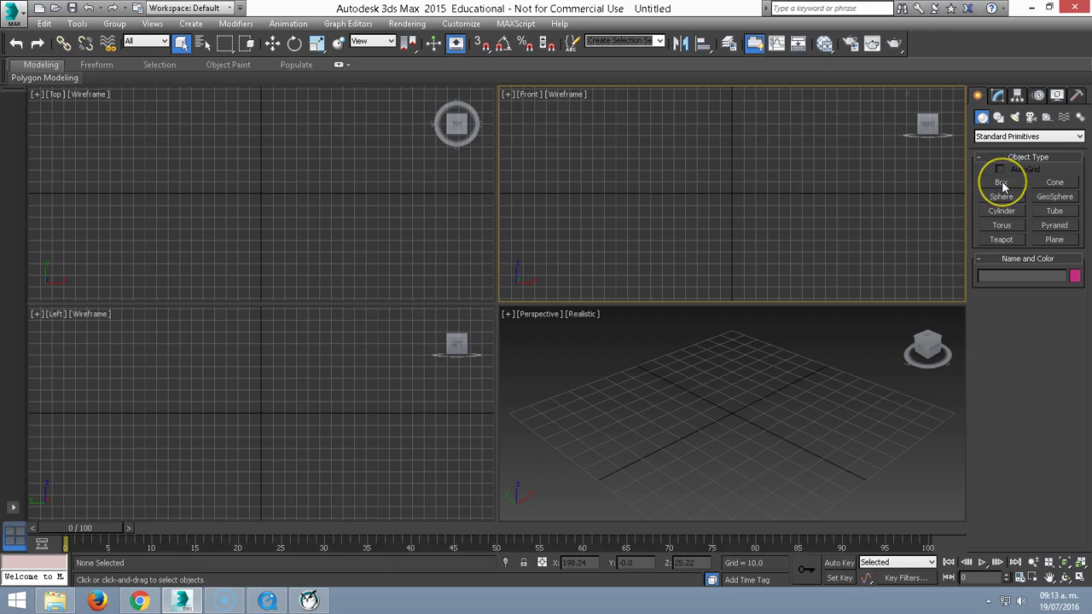
- Create a sphere of radius 73.784 at the grid centre and reduce it to 8 segments
{"action": "left_click", "coordinate": [1002, 196]}
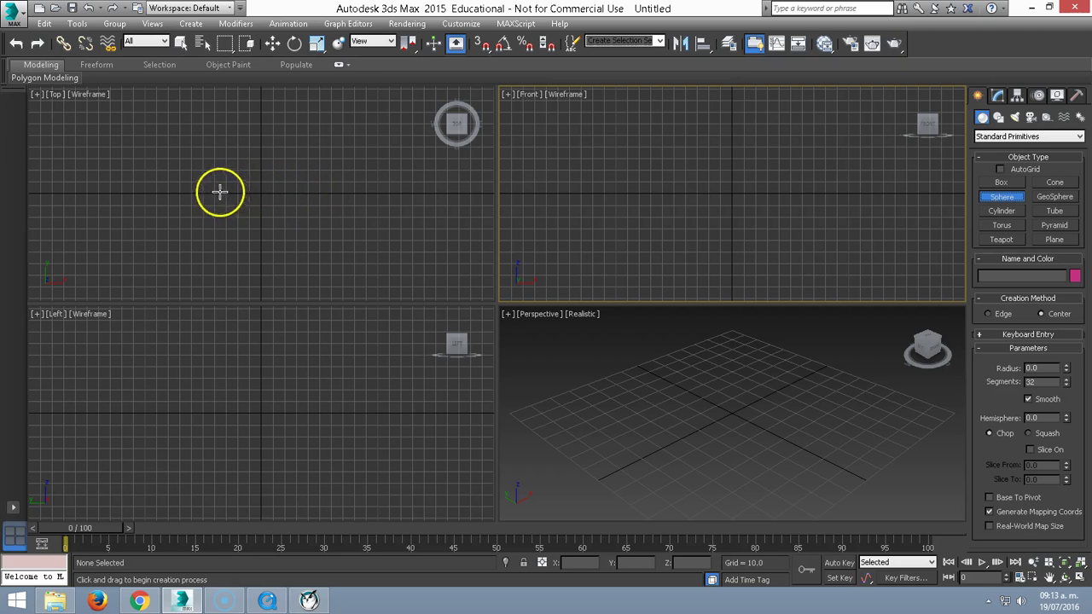
{"action": "left_click_drag", "start_coordinate": [265, 196], "coordinate": [334, 245]}
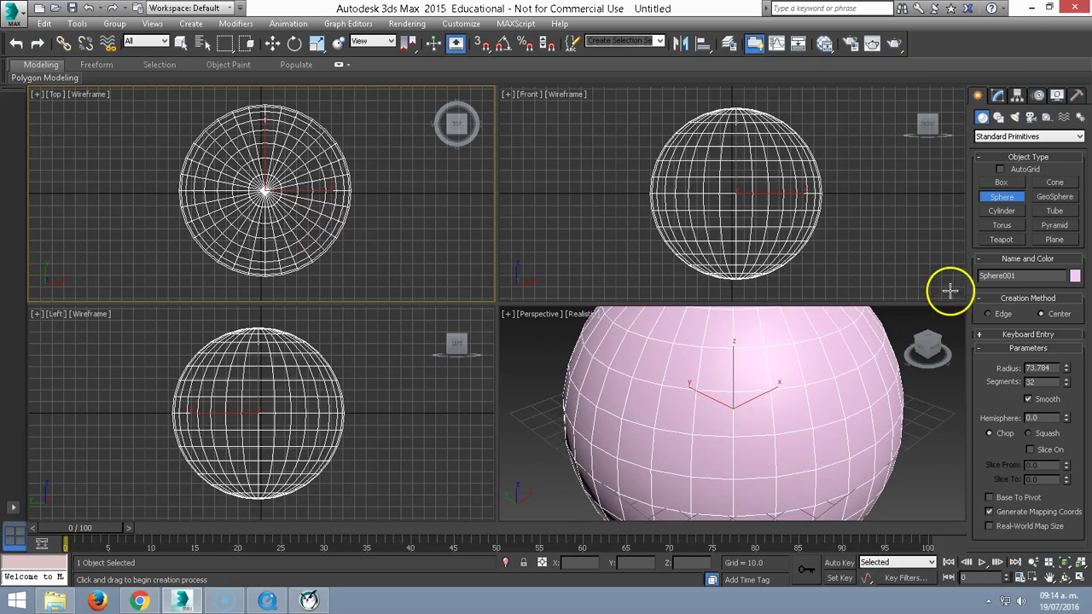
{"action": "left_click", "coordinate": [998, 95]}
{"action": "left_click", "coordinate": [1042, 305]}
{"action": "type", "text": "8"}
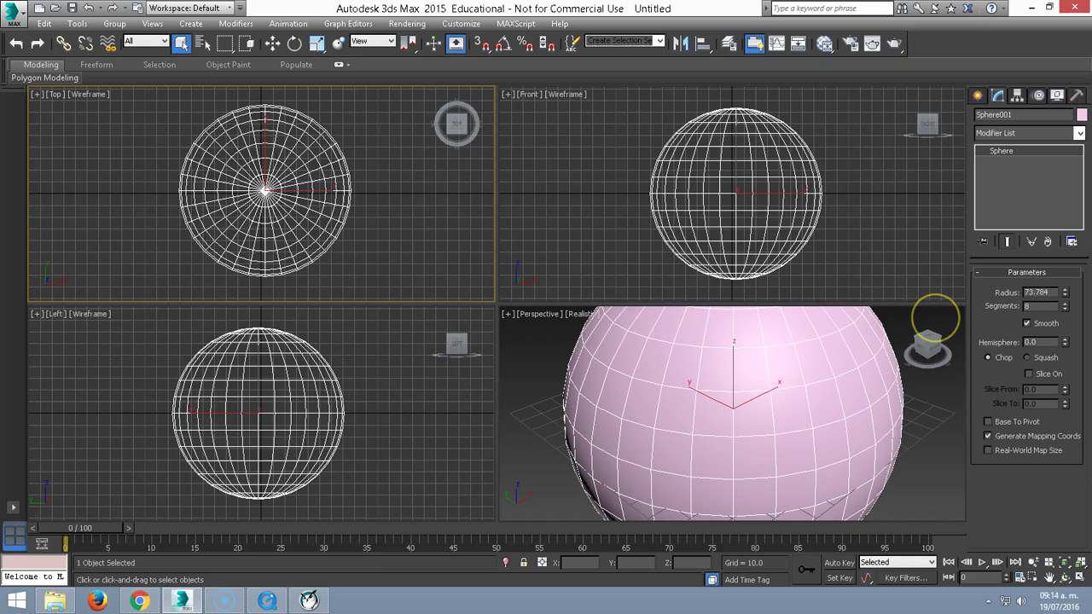
{"action": "key", "text": "Return"}
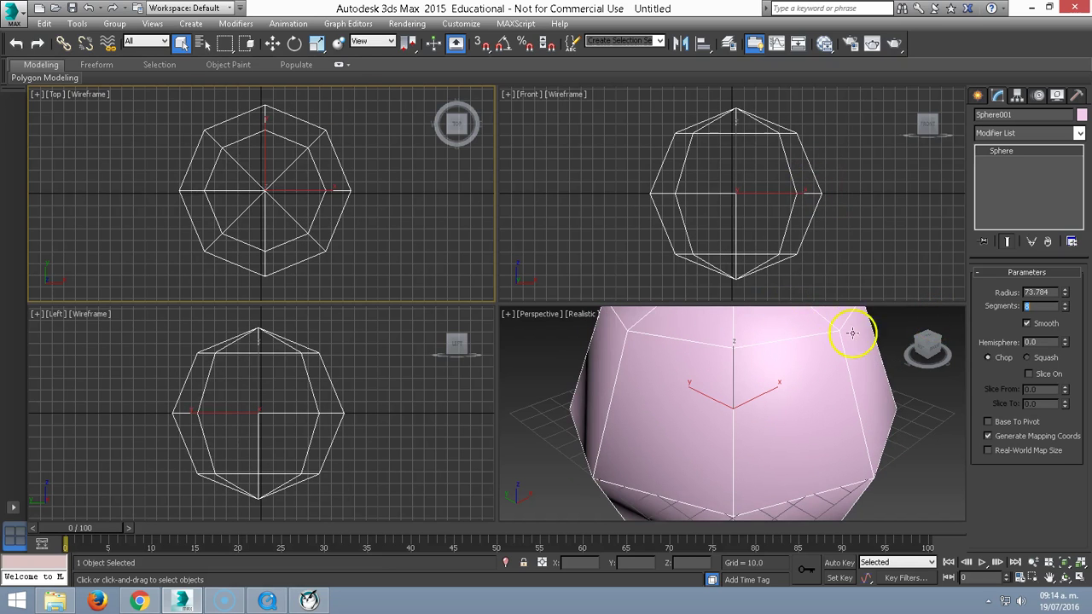
{"action": "mouse_move", "coordinate": [713, 416]}
{"action": "middle_mouse_down", "text": "alt"}
{"action": "mouse_move", "coordinate": [699, 361]}
{"action": "mouse_move", "coordinate": [708, 381]}
{"action": "mouse_move", "coordinate": [695, 378]}
{"action": "middle_mouse_up", "text": "alt"}
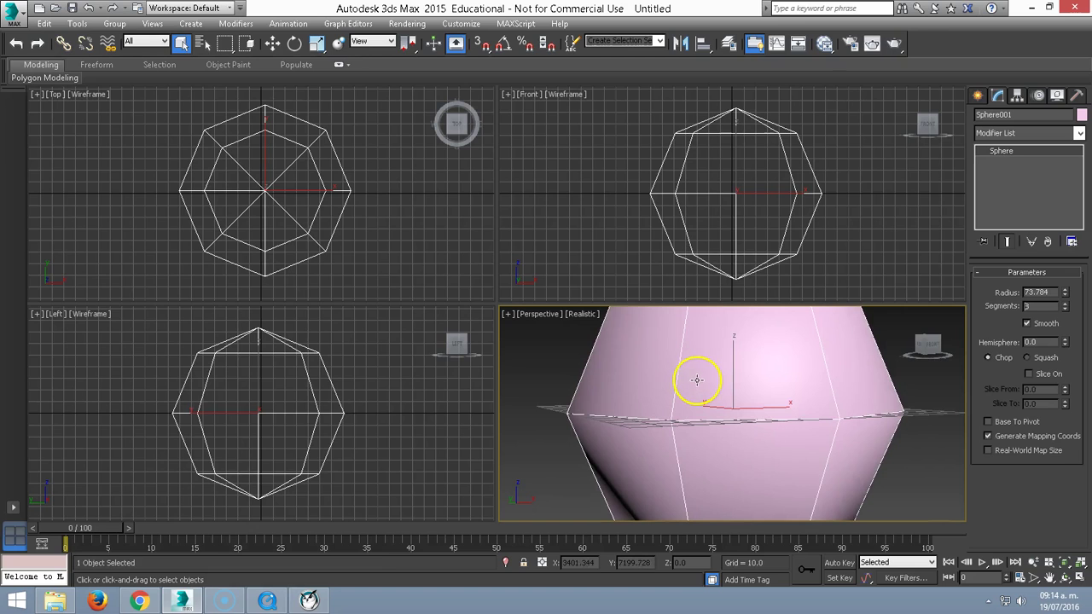
- Turn on Edged Faces (F4) so the sphere's facet edges show in the perspective view
{"action": "right_click", "coordinate": [807, 401]}
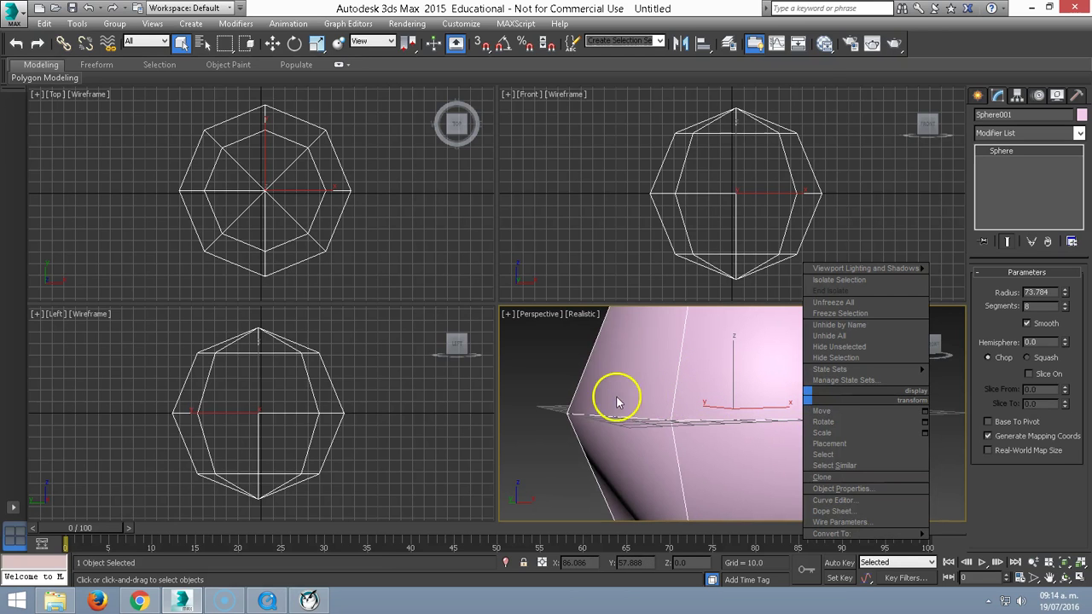
{"action": "left_click", "coordinate": [542, 369]}
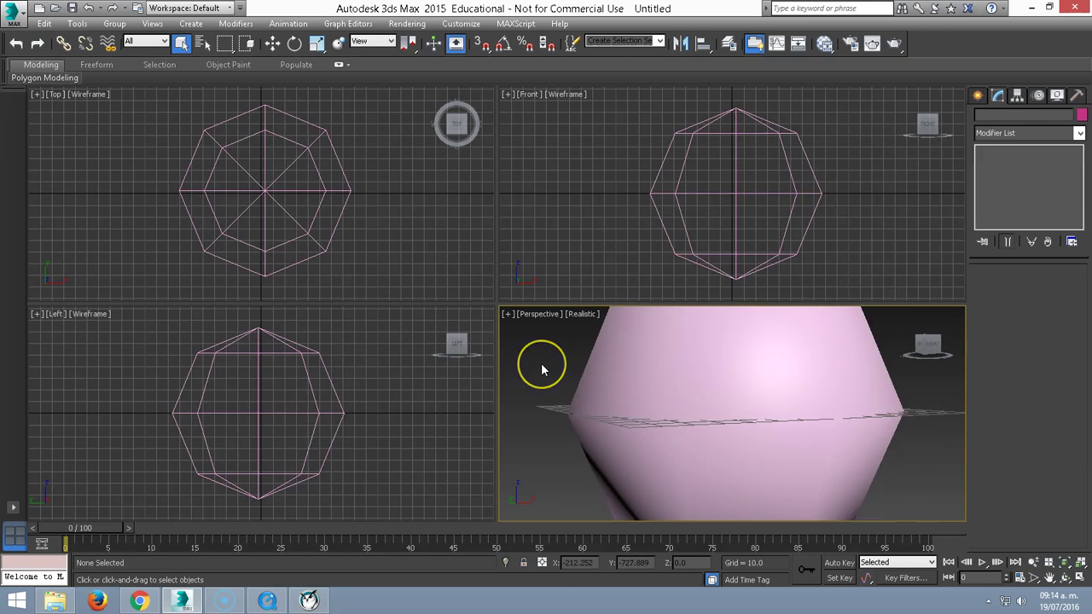
{"action": "middle_click_drag", "start_coordinate": [663, 401], "coordinate": [660, 403], "text": "alt"}
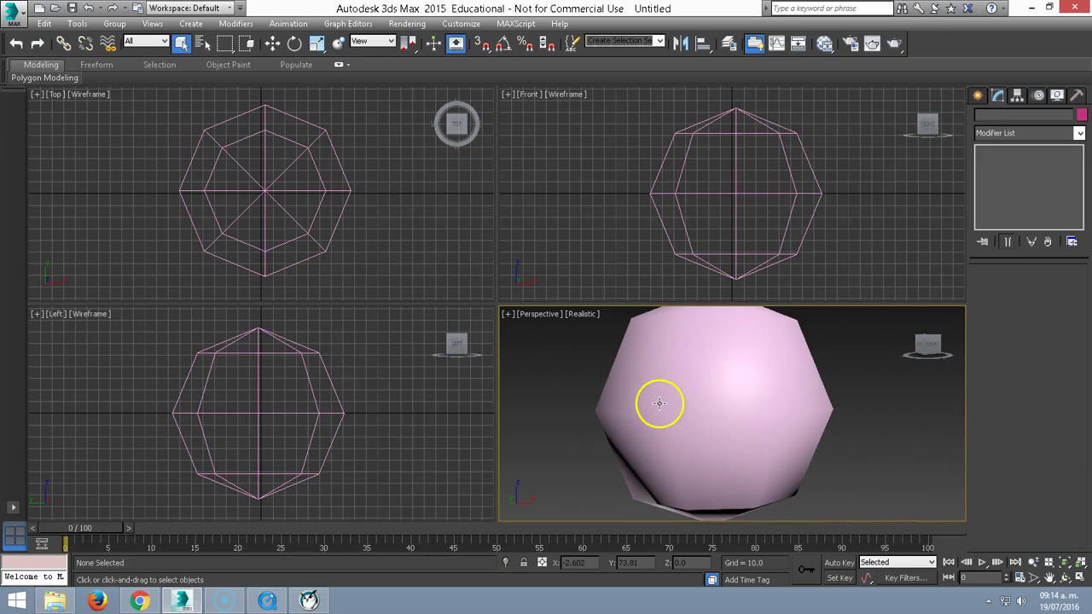
{"action": "key", "text": "F4"}
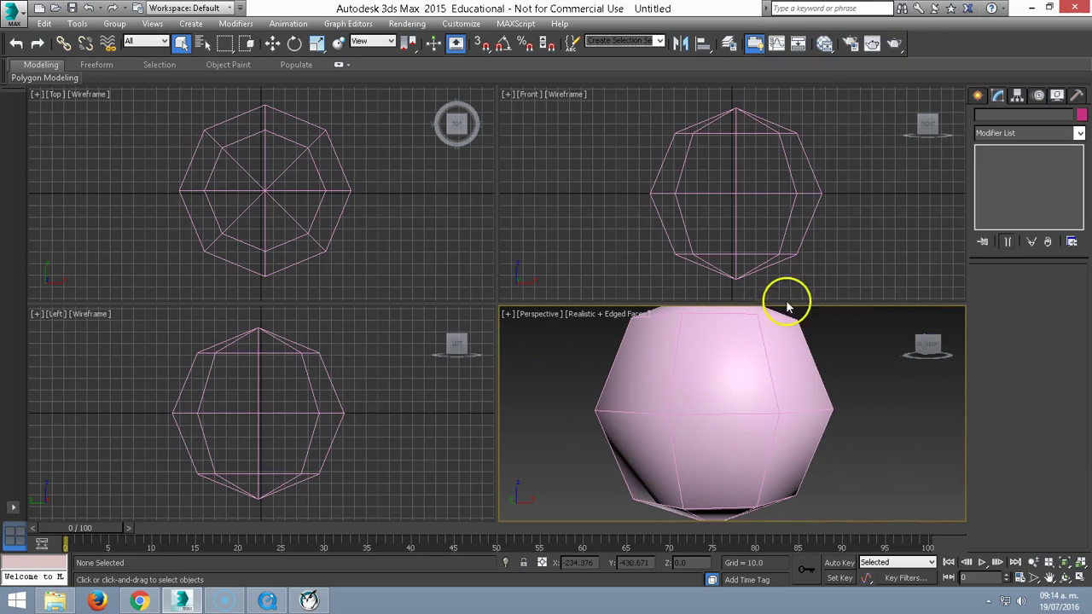
{"action": "mouse_move", "coordinate": [729, 416]}
{"action": "middle_mouse_down", "text": "alt"}
{"action": "mouse_move", "coordinate": [704, 414]}
{"action": "mouse_move", "coordinate": [714, 409]}
{"action": "middle_mouse_up", "text": "alt"}
- Convert the sphere to an Editable Poly
{"action": "right_click", "coordinate": [713, 415]}
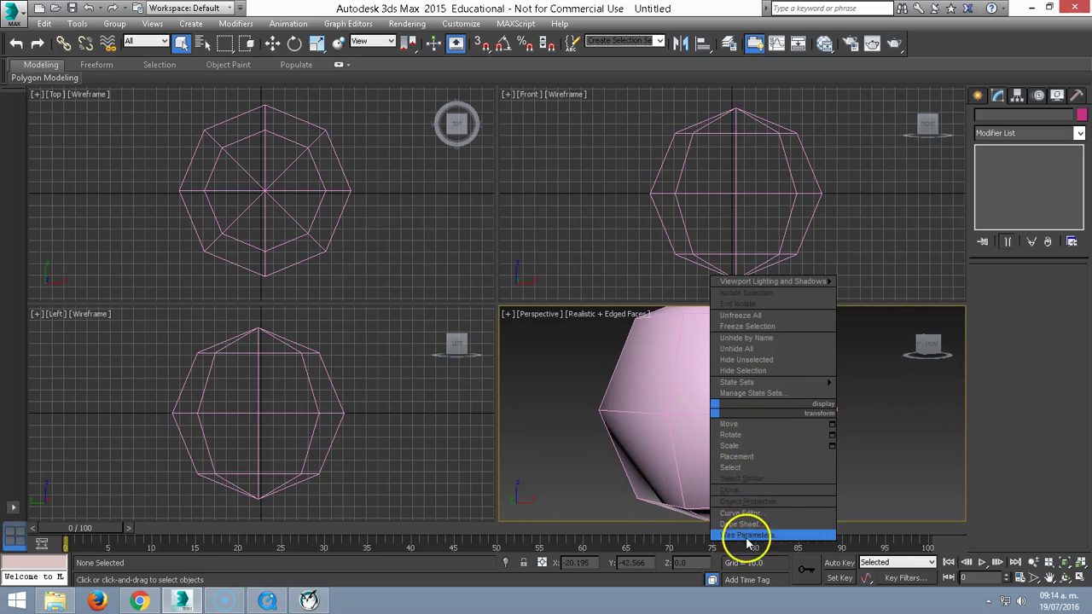
{"action": "left_click", "coordinate": [674, 394]}
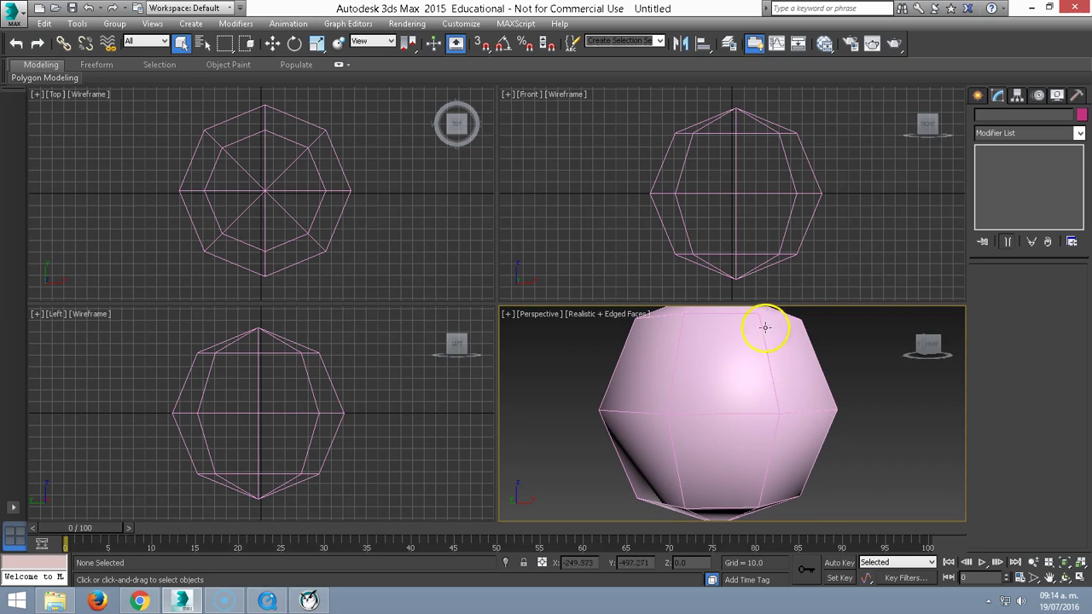
{"action": "left_click", "coordinate": [779, 414]}
{"action": "right_click", "coordinate": [778, 413]}
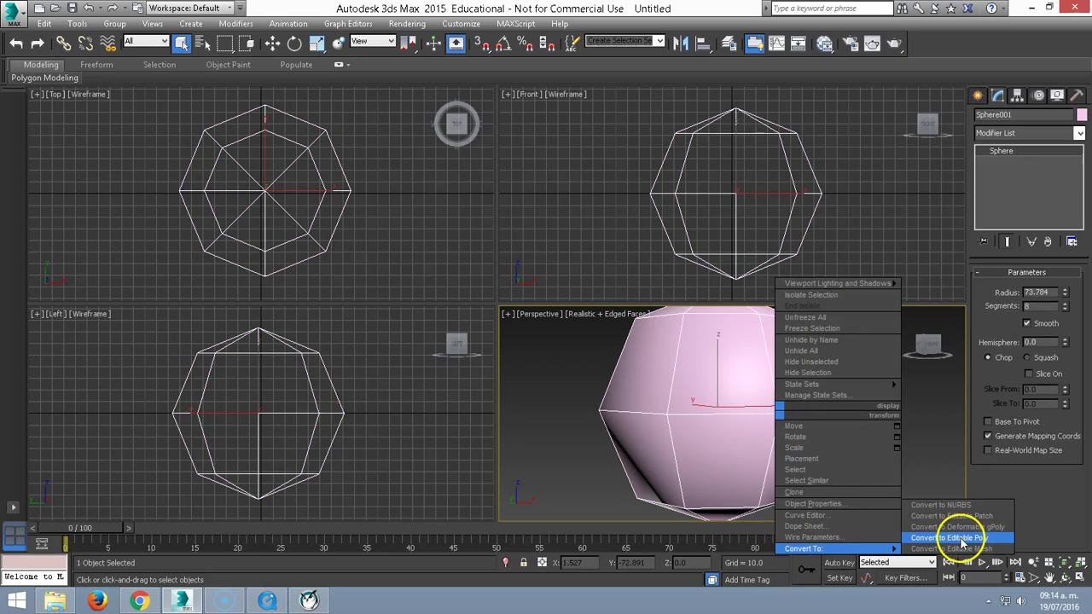
{"action": "left_click", "coordinate": [963, 539]}
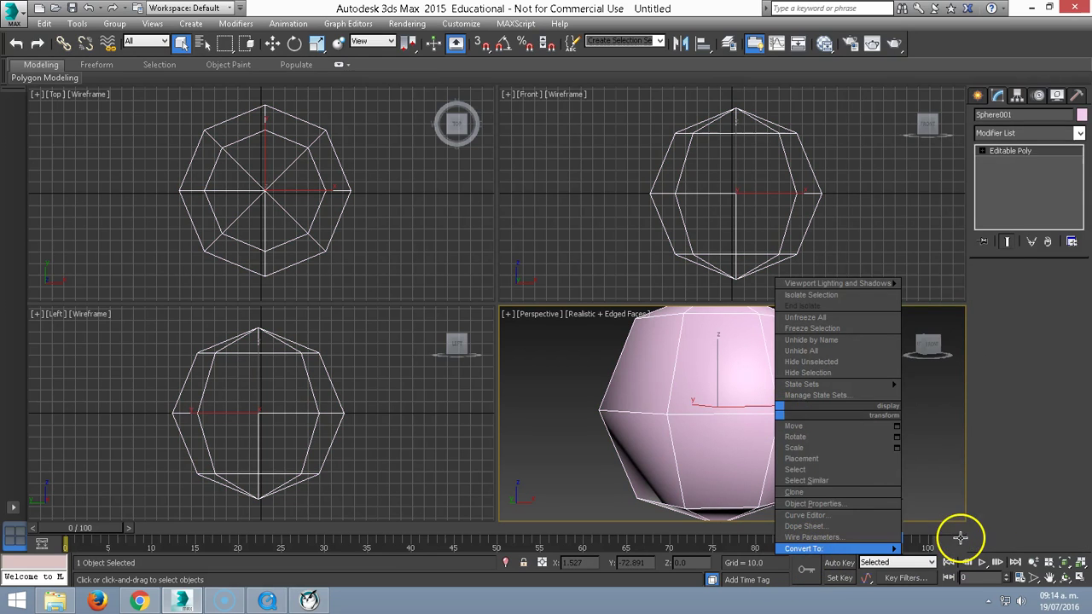
- Move the eight middle-ring vertices about 33 units down to stretch the upper dome
{"action": "left_click", "coordinate": [993, 290]}
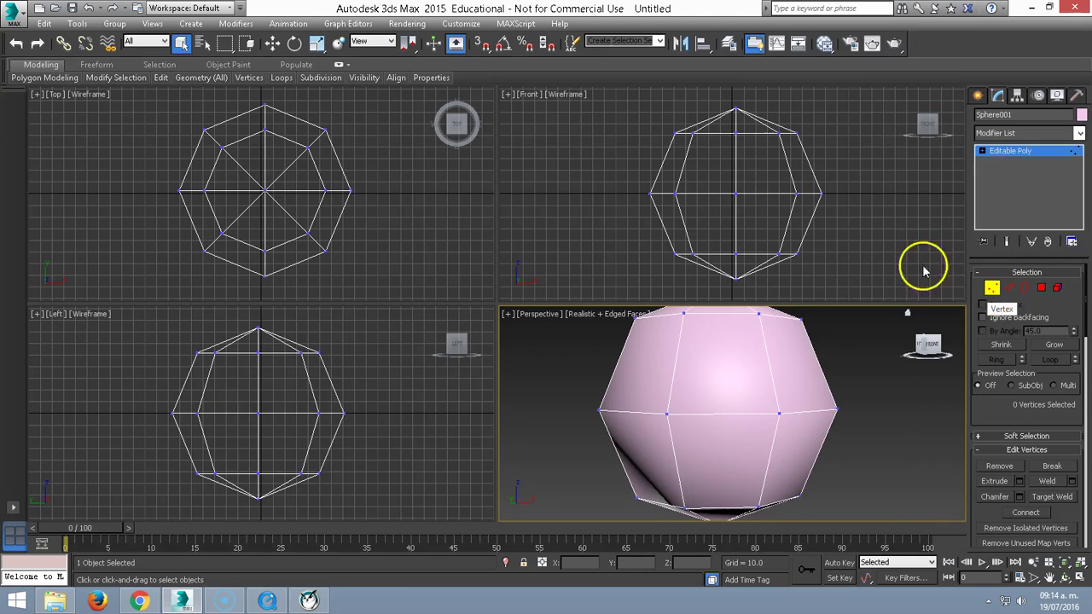
{"action": "left_click_drag", "start_coordinate": [627, 169], "coordinate": [857, 218]}
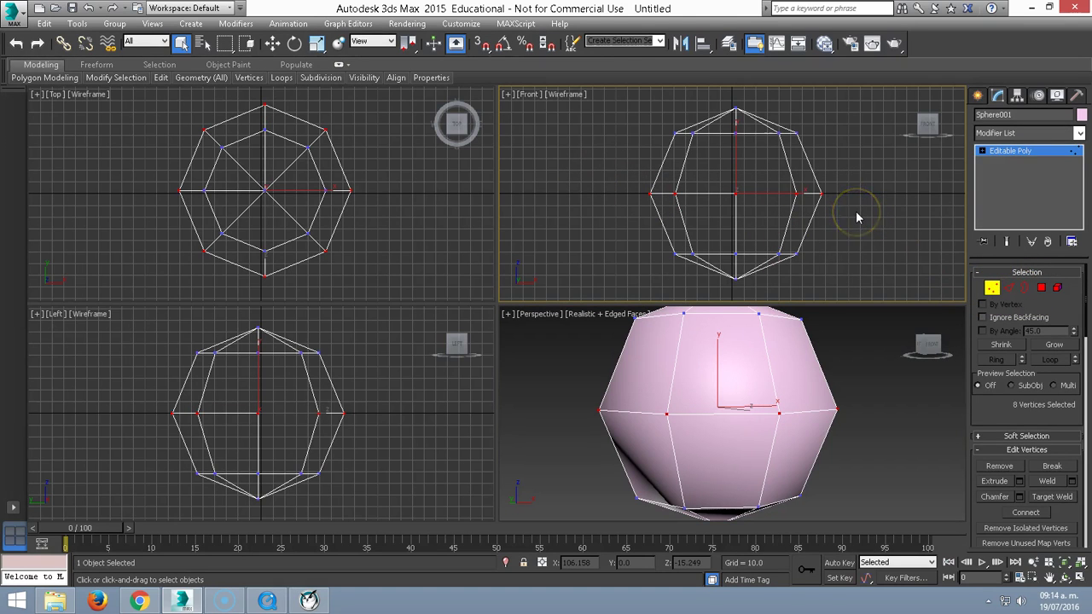
{"action": "key", "text": "w"}
{"action": "left_click_drag", "start_coordinate": [732, 139], "coordinate": [737, 182]}
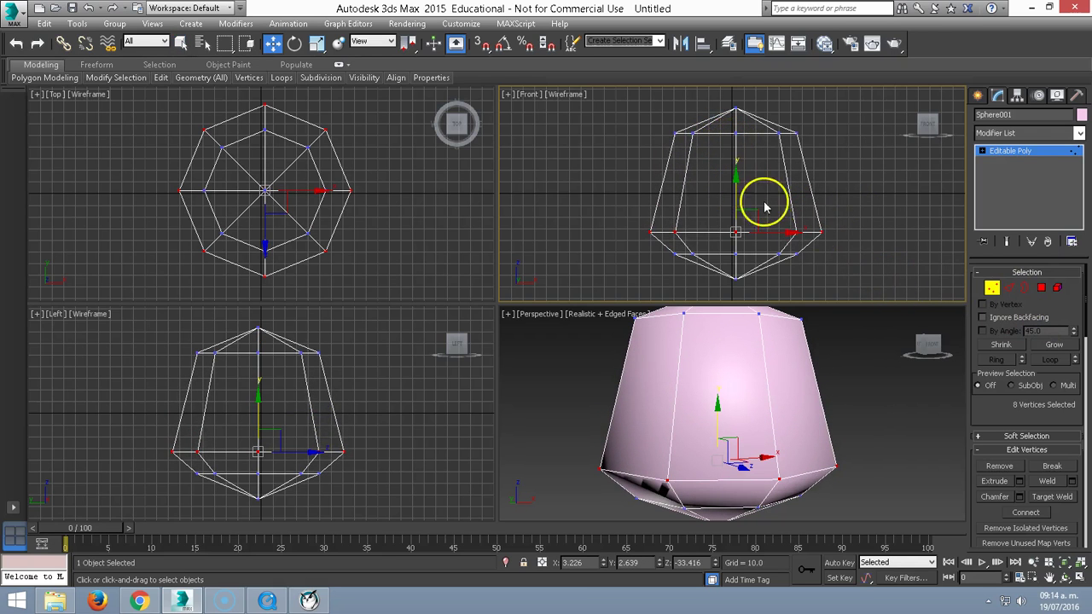
{"action": "mouse_move", "coordinate": [715, 465]}
{"action": "middle_mouse_down", "text": "alt"}
{"action": "mouse_move", "coordinate": [707, 415]}
{"action": "mouse_move", "coordinate": [720, 450]}
{"action": "mouse_move", "coordinate": [763, 385]}
{"action": "middle_mouse_up", "text": "alt"}
- Connect two lower front edges with 6 segments, pinch 29, adjusting the slide
{"action": "left_click", "coordinate": [1008, 287]}
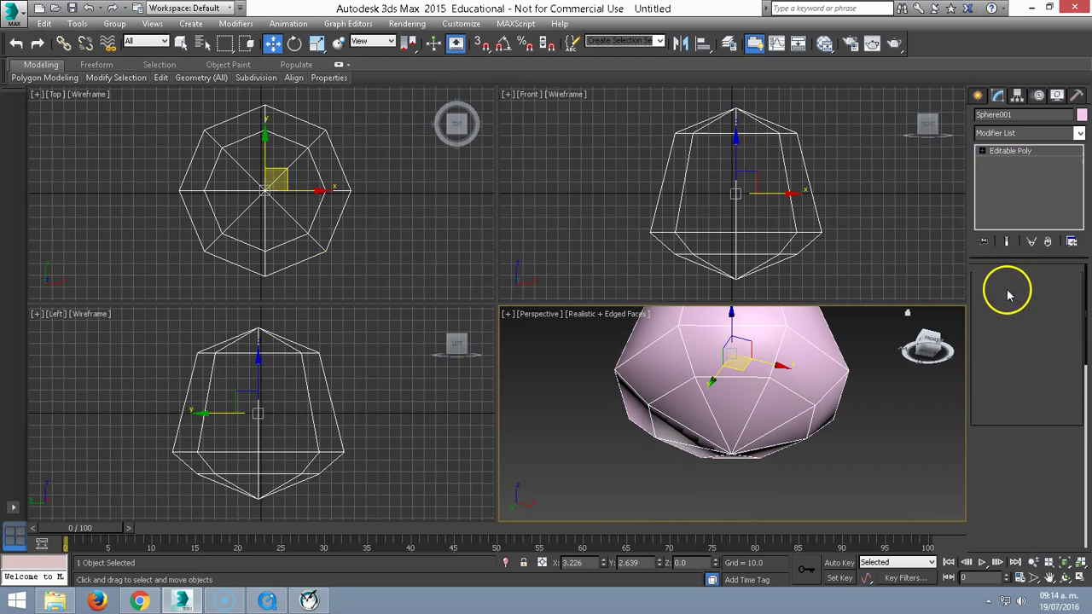
{"action": "left_click", "coordinate": [741, 424]}
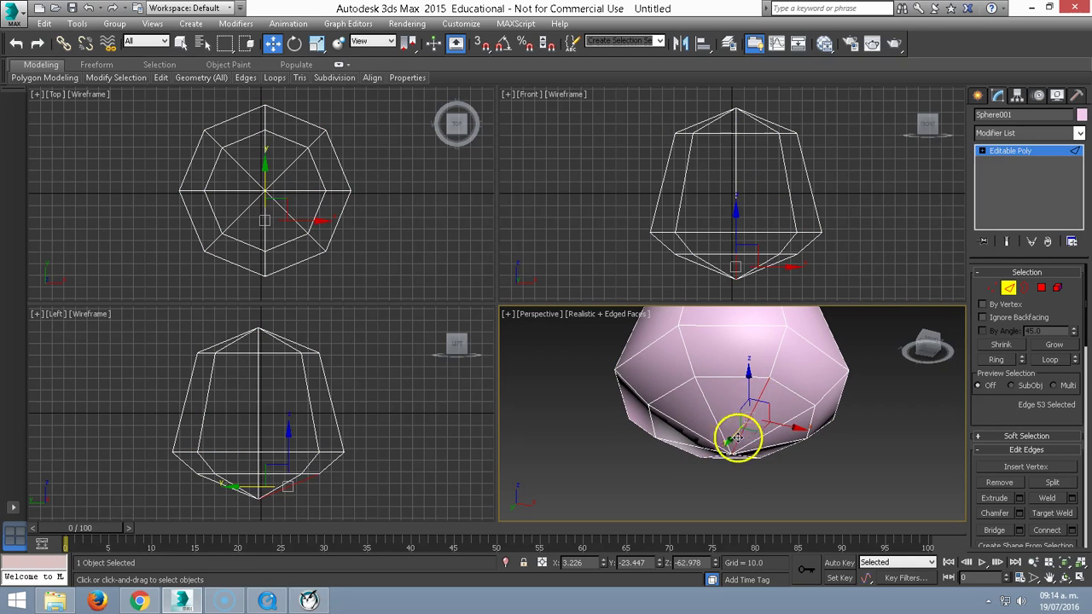
{"action": "left_click", "coordinate": [709, 399], "text": "ctrl"}
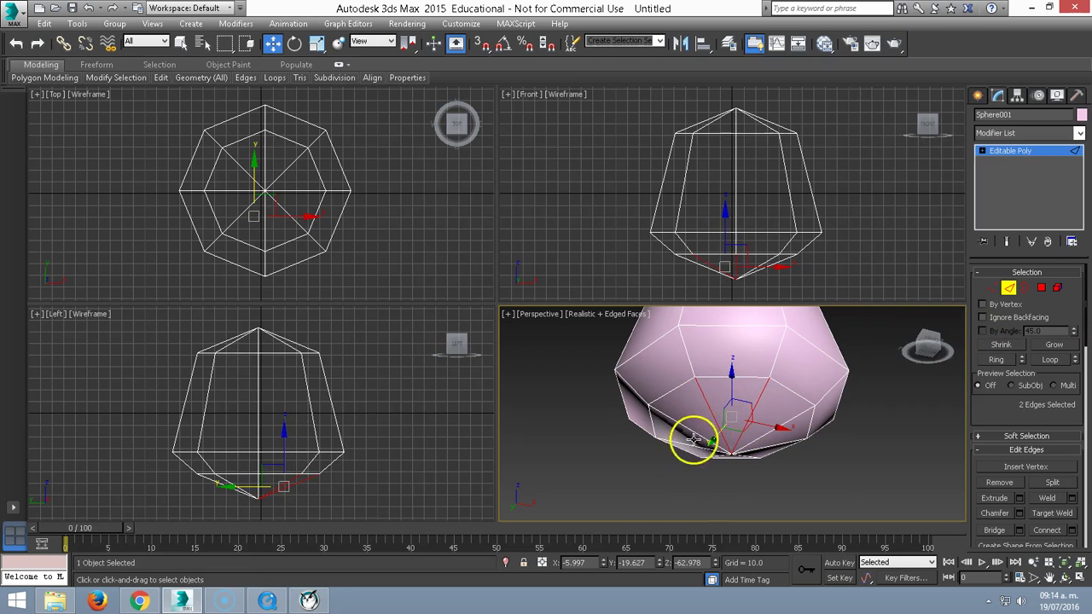
{"action": "right_click", "coordinate": [748, 409]}
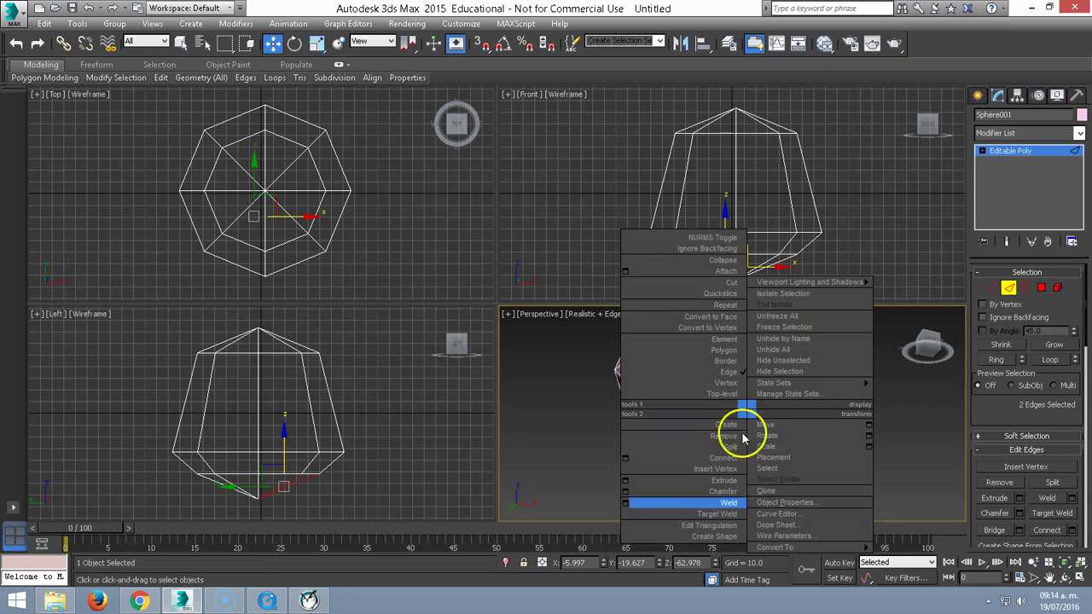
{"action": "left_click", "coordinate": [621, 461]}
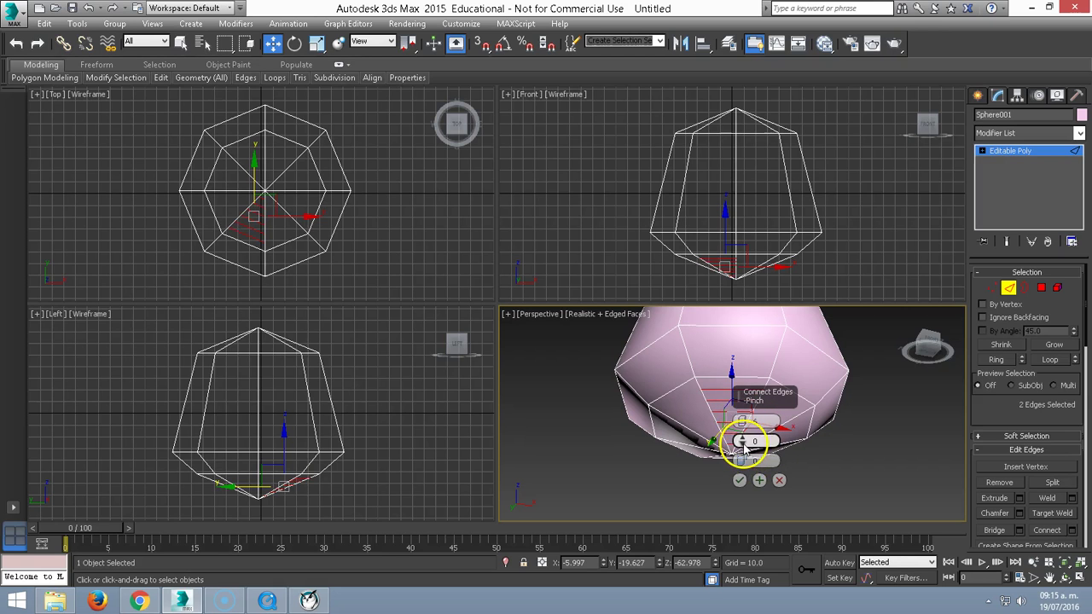
{"action": "mouse_move", "coordinate": [743, 394]}
{"action": "left_mouse_down"}
{"action": "mouse_move", "coordinate": [735, 337]}
{"action": "mouse_move", "coordinate": [738, 367]}
{"action": "left_mouse_up"}
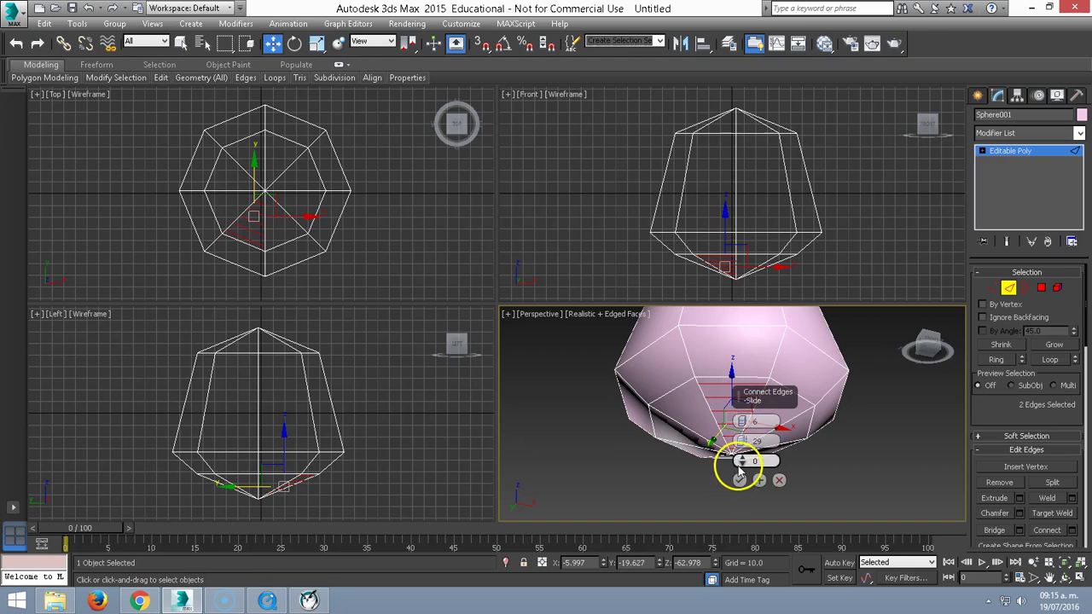
{"action": "left_click_drag", "start_coordinate": [742, 465], "coordinate": [742, 417]}
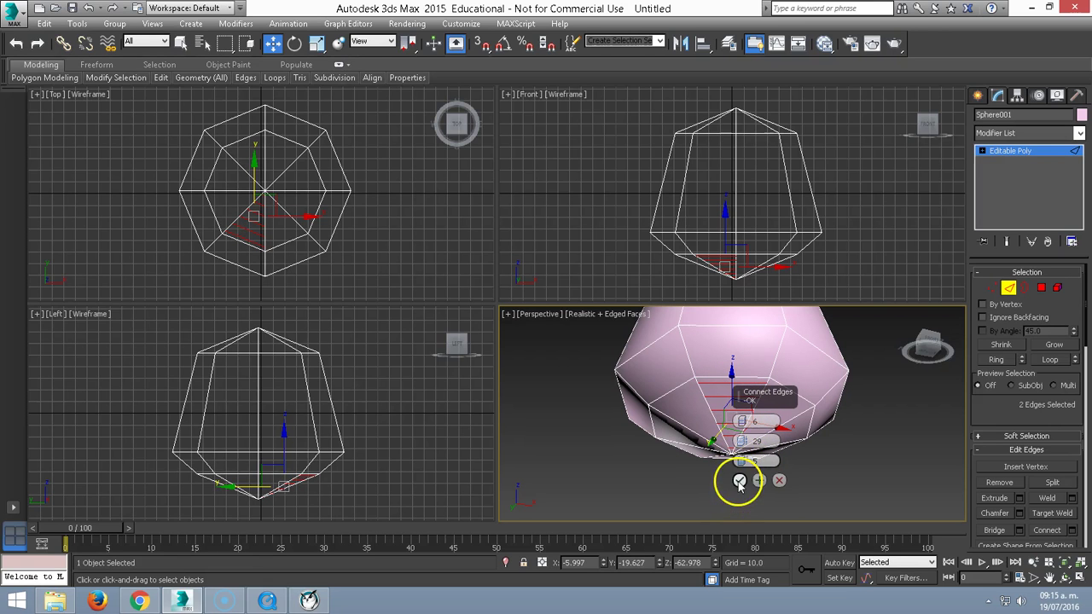
- Confirm the connect, then extrude the two front mouth polygons inward into a recess
{"action": "left_click", "coordinate": [739, 482]}
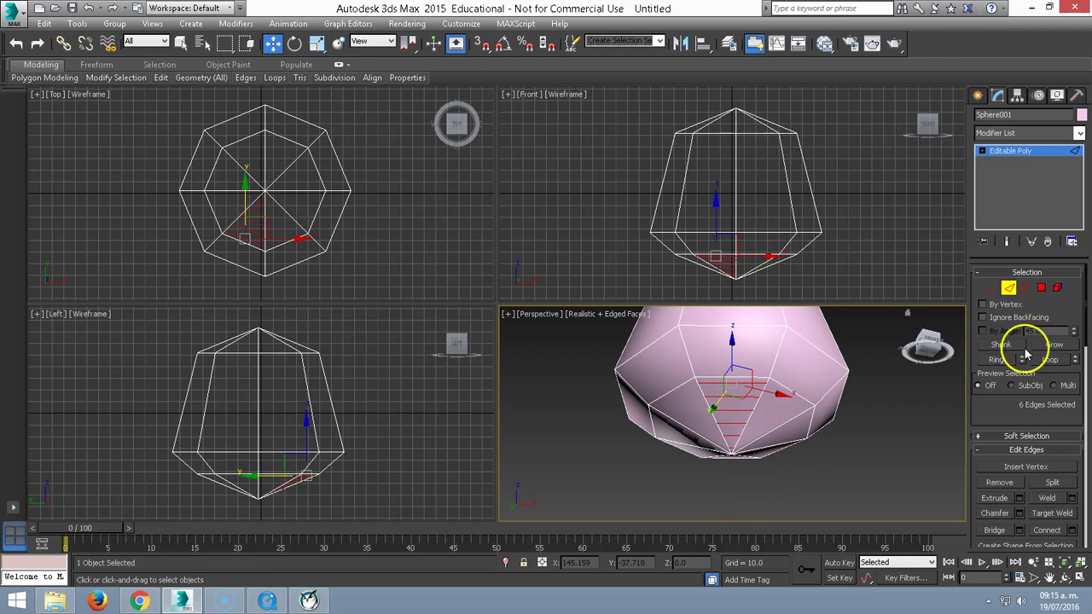
{"action": "left_click", "coordinate": [1041, 288]}
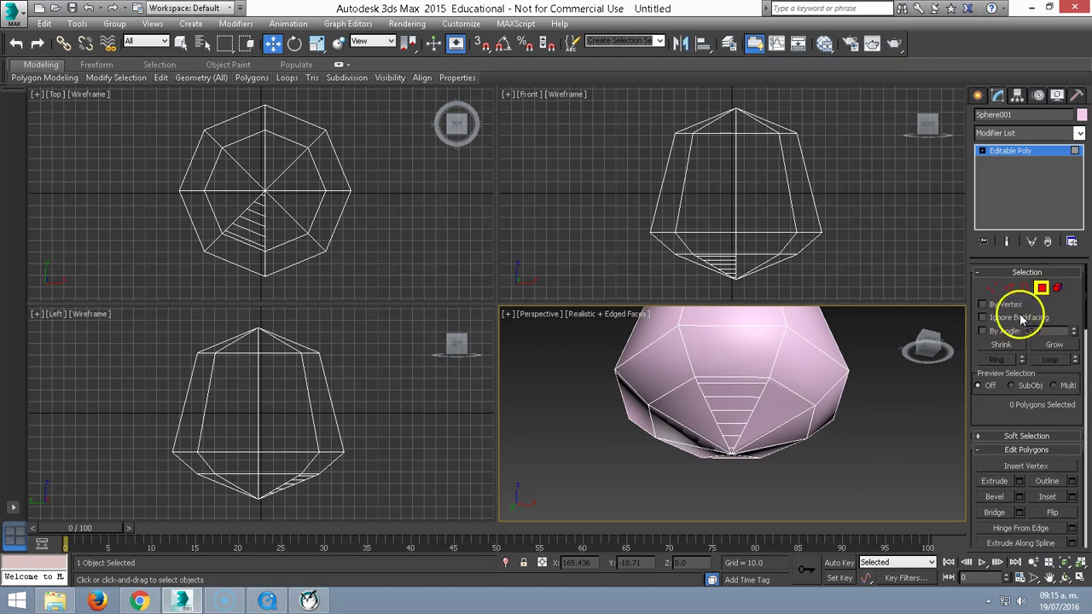
{"action": "left_click", "coordinate": [727, 391]}
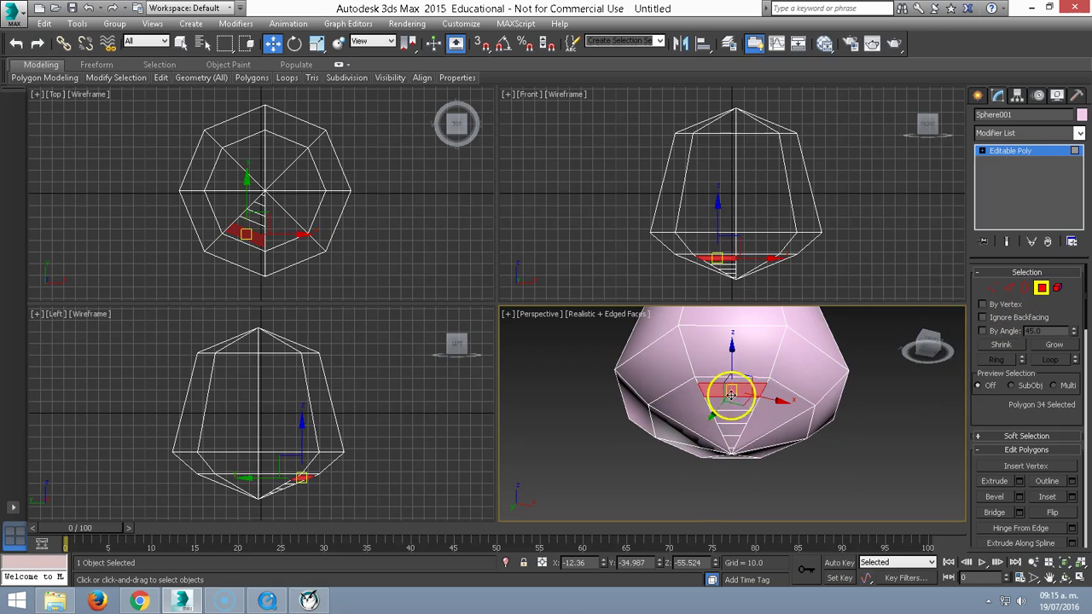
{"action": "left_click", "coordinate": [730, 440], "text": "ctrl"}
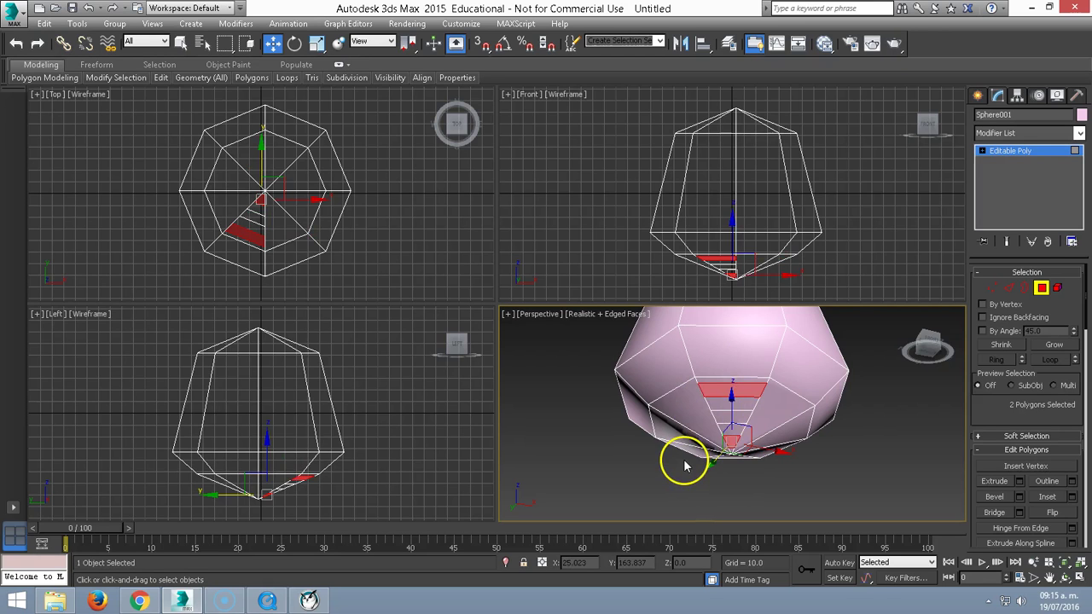
{"action": "key", "text": "shift+e"}
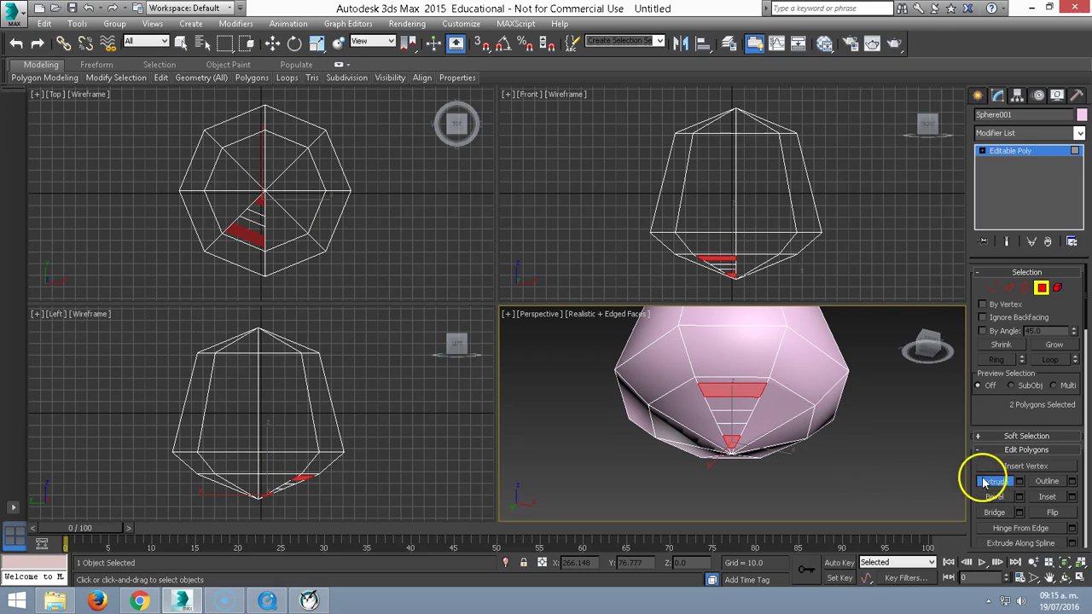
{"action": "left_click_drag", "start_coordinate": [724, 387], "coordinate": [719, 367]}
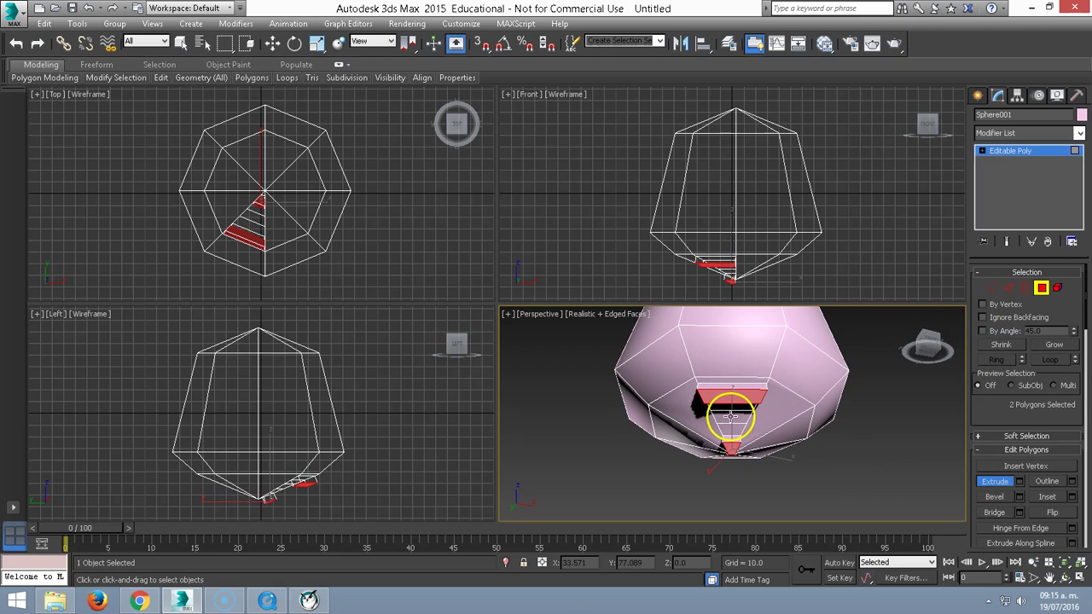
{"action": "right_click", "coordinate": [729, 415]}
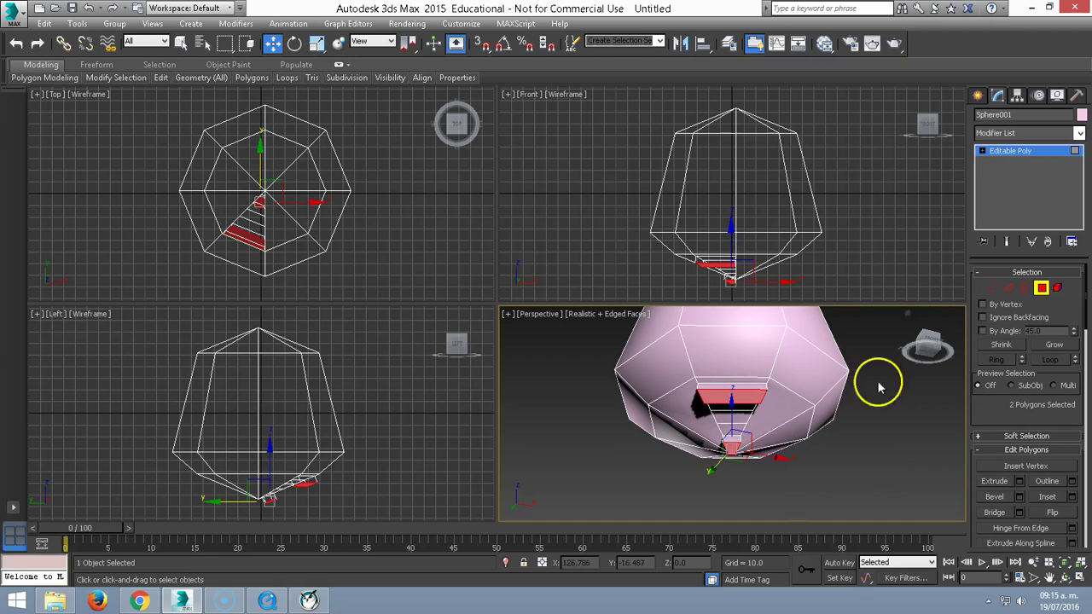
{"action": "left_click", "coordinate": [726, 418]}
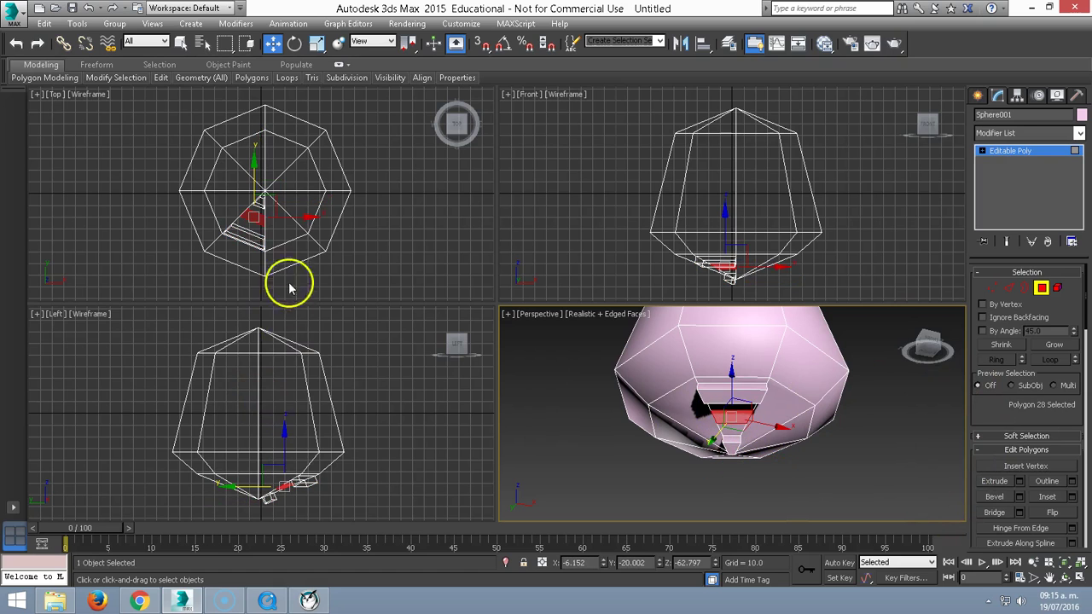
- Push the recessed mouth face back along Y and scale it up to widen the mouth
{"action": "left_click_drag", "start_coordinate": [288, 463], "coordinate": [284, 427]}
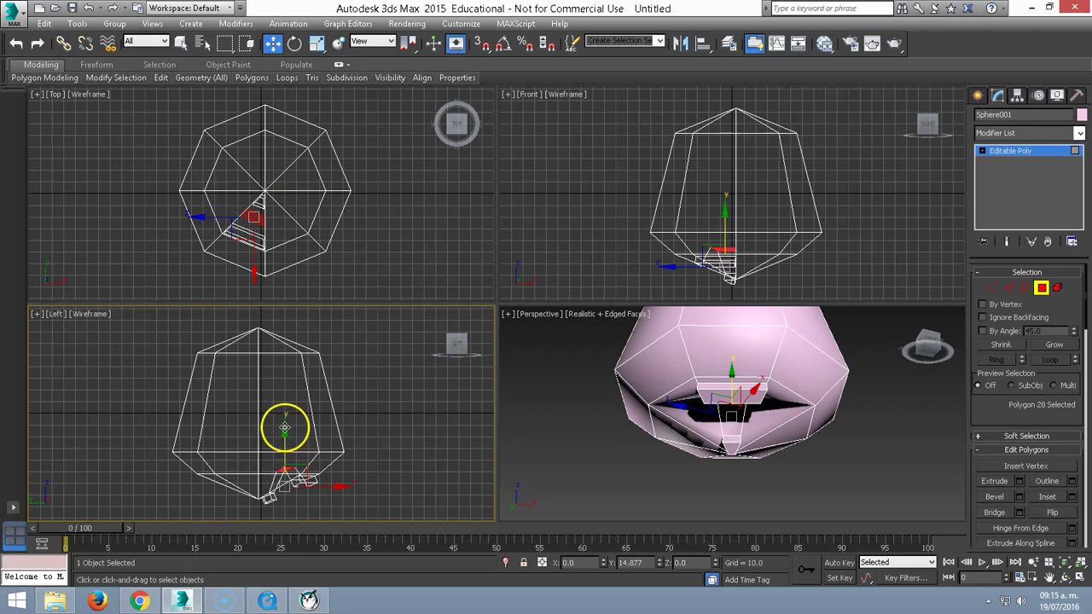
{"action": "right_click", "coordinate": [724, 408]}
{"action": "right_click", "coordinate": [736, 420]}
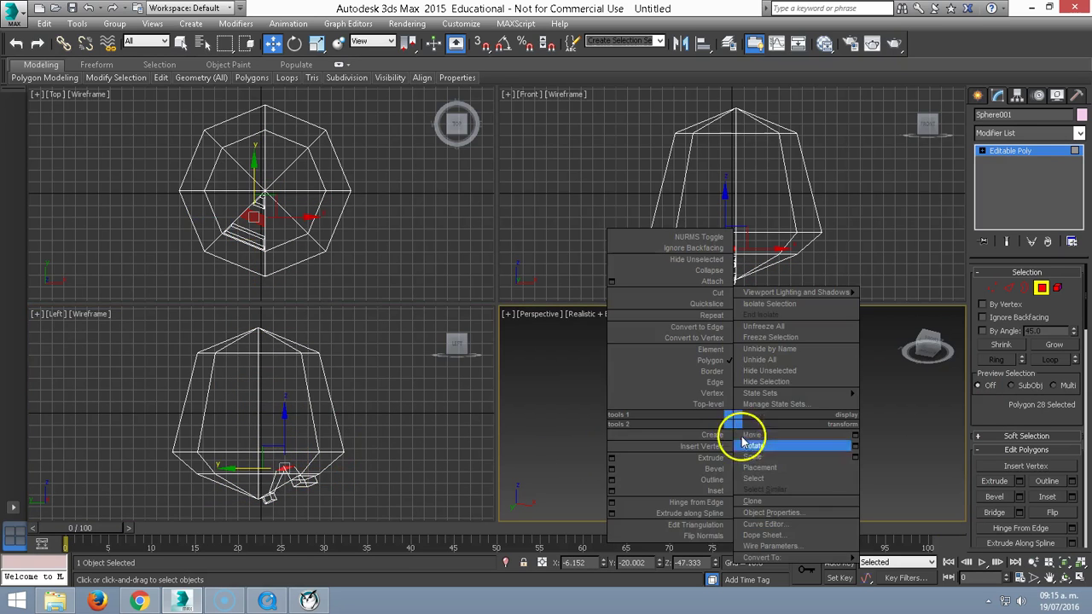
{"action": "left_click", "coordinate": [755, 457]}
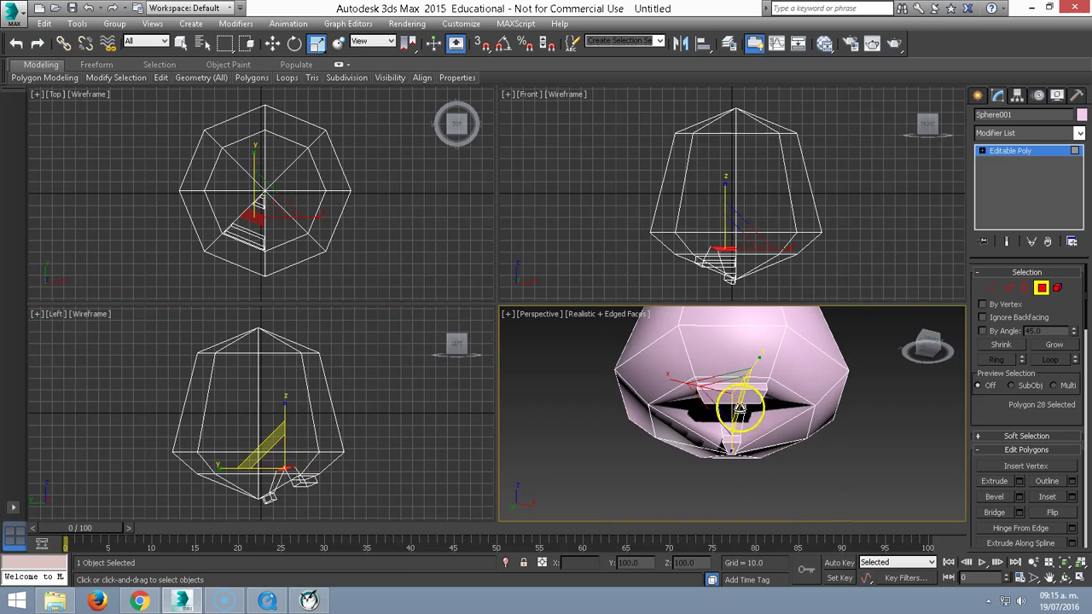
{"action": "mouse_move", "coordinate": [725, 373]}
{"action": "left_mouse_down"}
{"action": "mouse_move", "coordinate": [655, 133]}
{"action": "mouse_move", "coordinate": [675, 235]}
{"action": "left_mouse_up"}
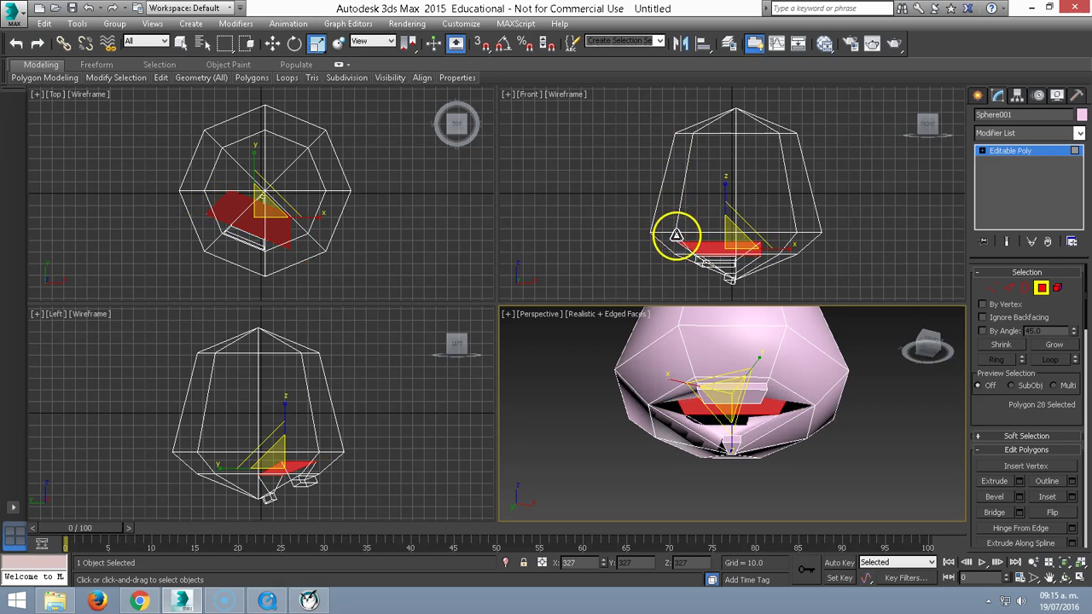
- Extrude the face above the mouth outward into a block, shrink its cap, and select an edge loop
{"action": "left_click", "coordinate": [736, 344]}
{"action": "middle_click_drag", "start_coordinate": [706, 361], "coordinate": [703, 423], "text": "alt"}
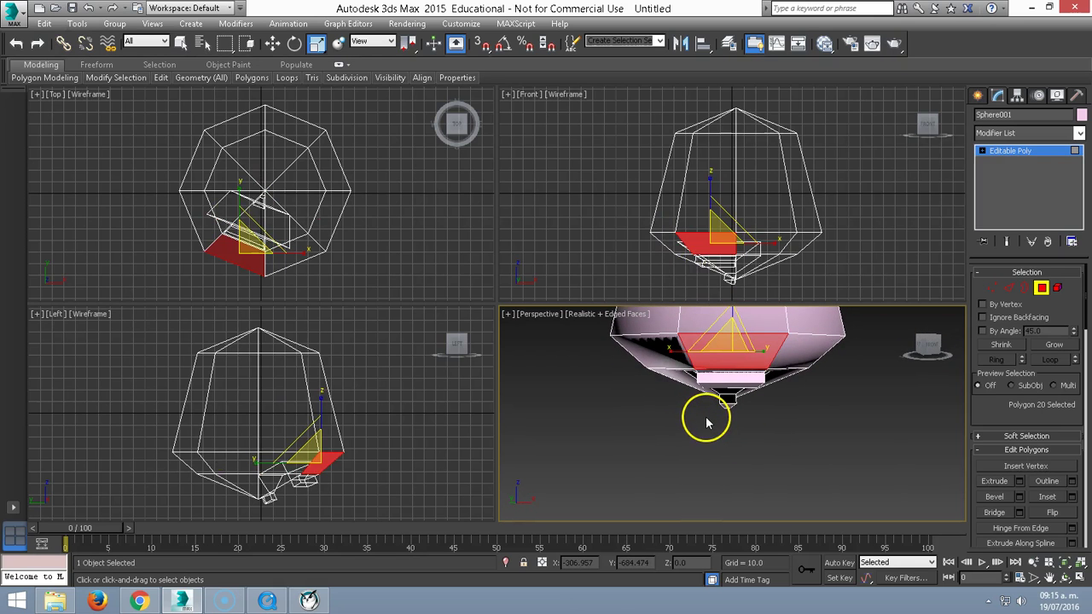
{"action": "key", "text": "shift+e"}
{"action": "left_click_drag", "start_coordinate": [731, 348], "coordinate": [730, 391]}
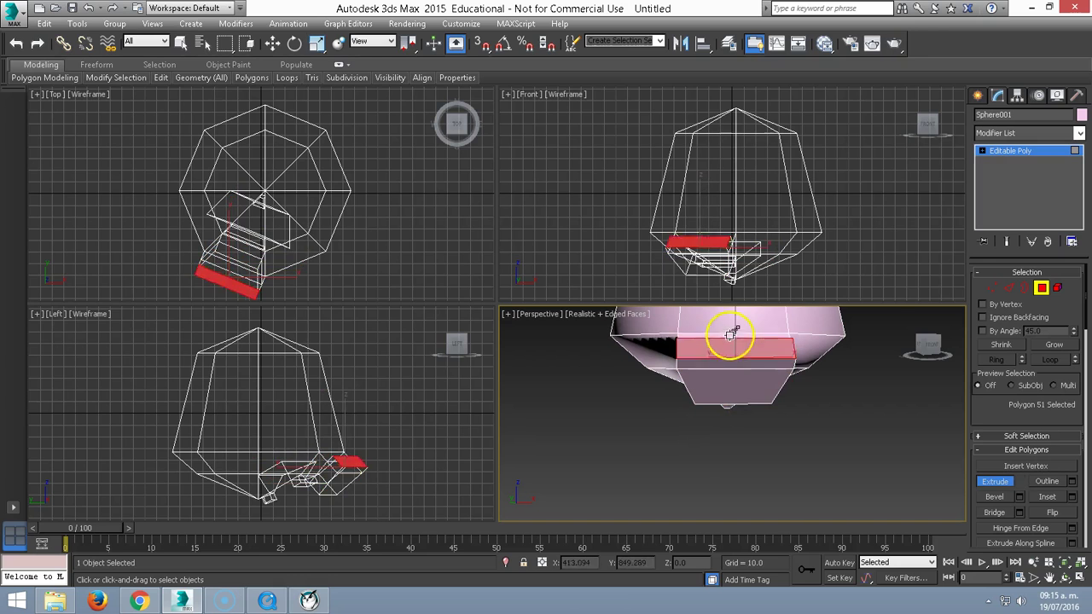
{"action": "right_click", "coordinate": [729, 393]}
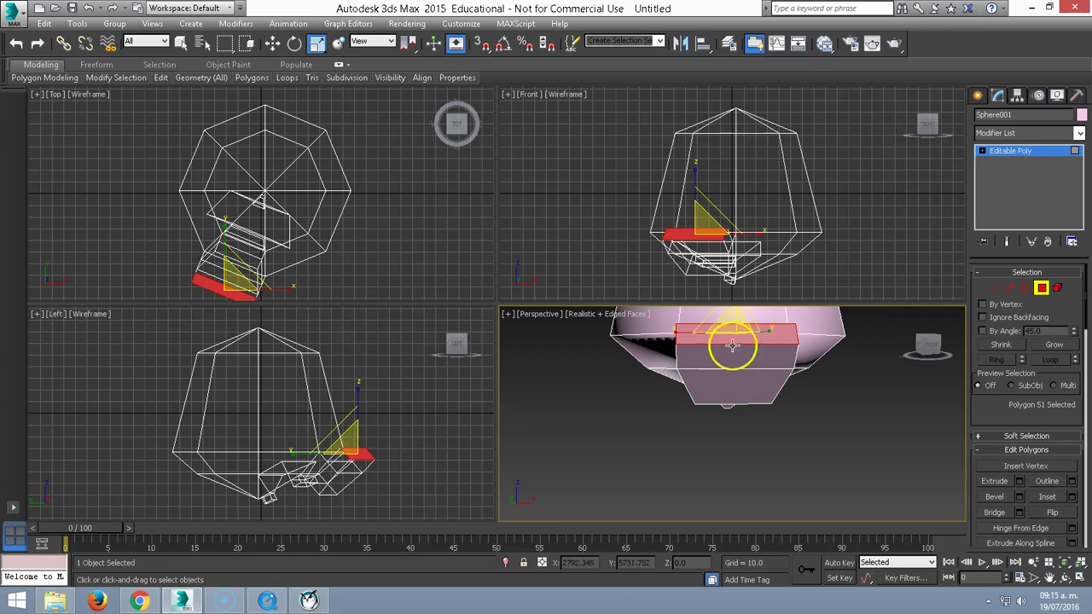
{"action": "left_click_drag", "start_coordinate": [732, 324], "coordinate": [731, 349]}
{"action": "key", "text": "2"}
{"action": "double_click", "coordinate": [763, 367]}
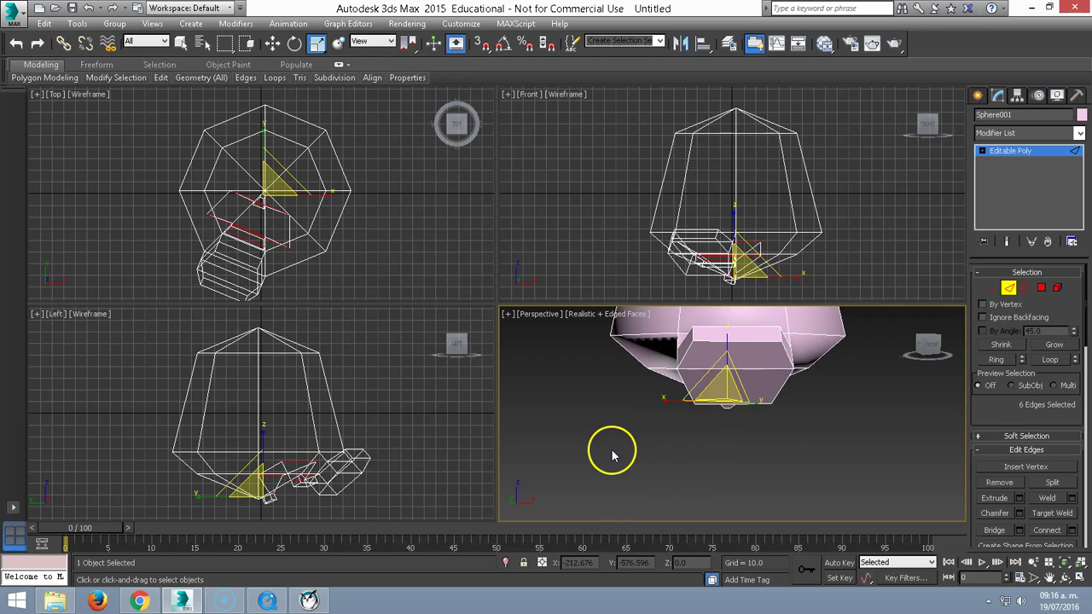
- Grow the edge selection and maximize the Perspective view with Alt+W
{"action": "right_click", "coordinate": [611, 455]}
{"action": "left_click", "coordinate": [524, 487]}
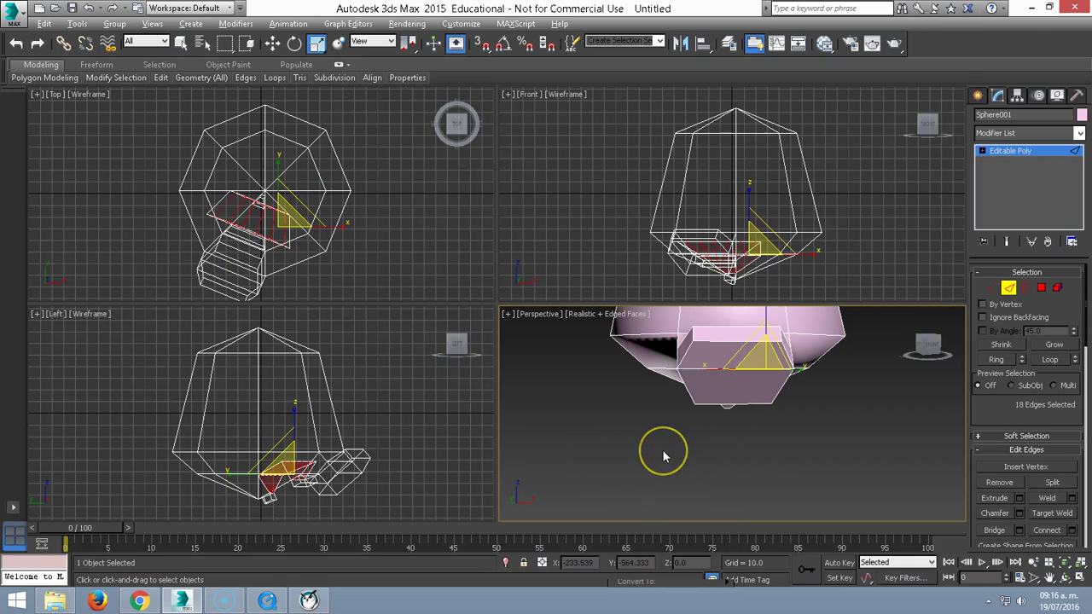
{"action": "key", "text": "alt+w"}
{"action": "mouse_move", "coordinate": [507, 243]}
{"action": "middle_mouse_down", "text": "alt"}
{"action": "mouse_move", "coordinate": [487, 412]}
{"action": "mouse_move", "coordinate": [487, 353]}
{"action": "middle_mouse_up", "text": "alt"}
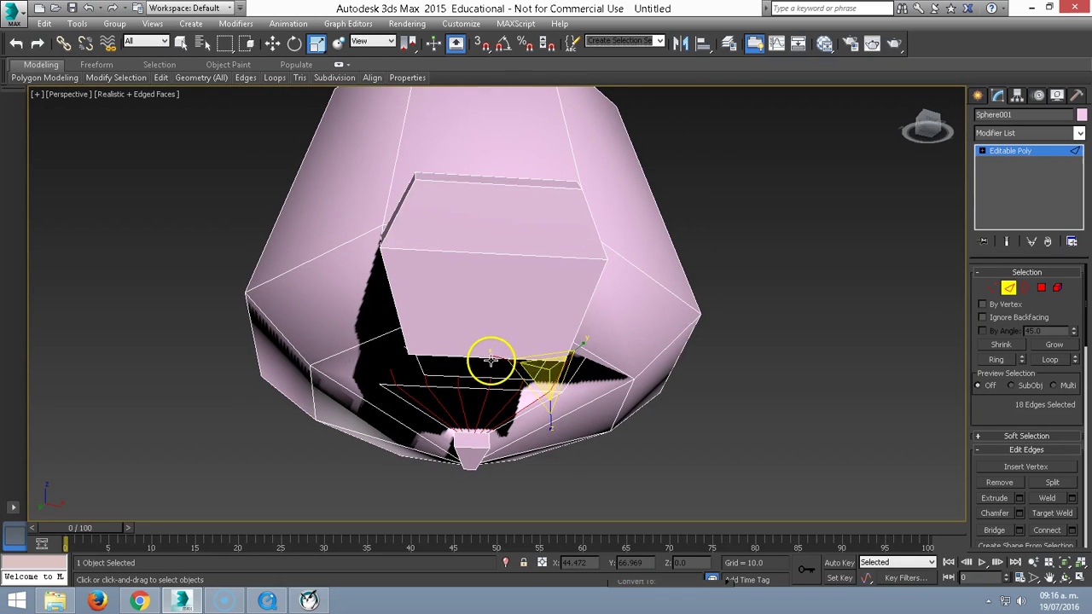
- Set the viewport to Shaded + Edged Faces and select an edge loop inside the mouth
{"action": "left_click", "coordinate": [151, 95]}
{"action": "left_click", "coordinate": [188, 128]}
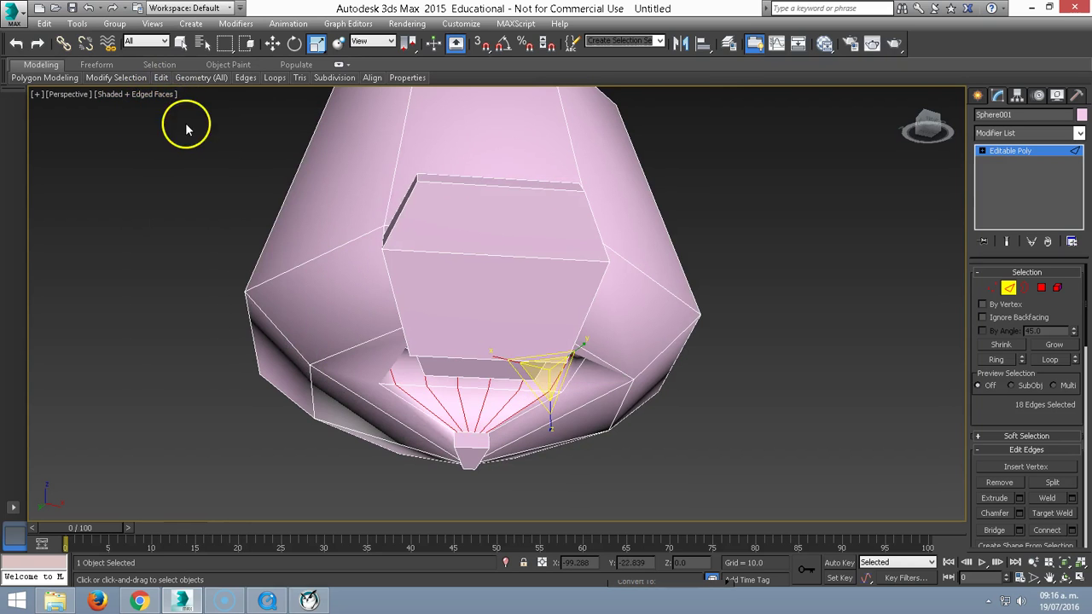
{"action": "left_click", "coordinate": [772, 401]}
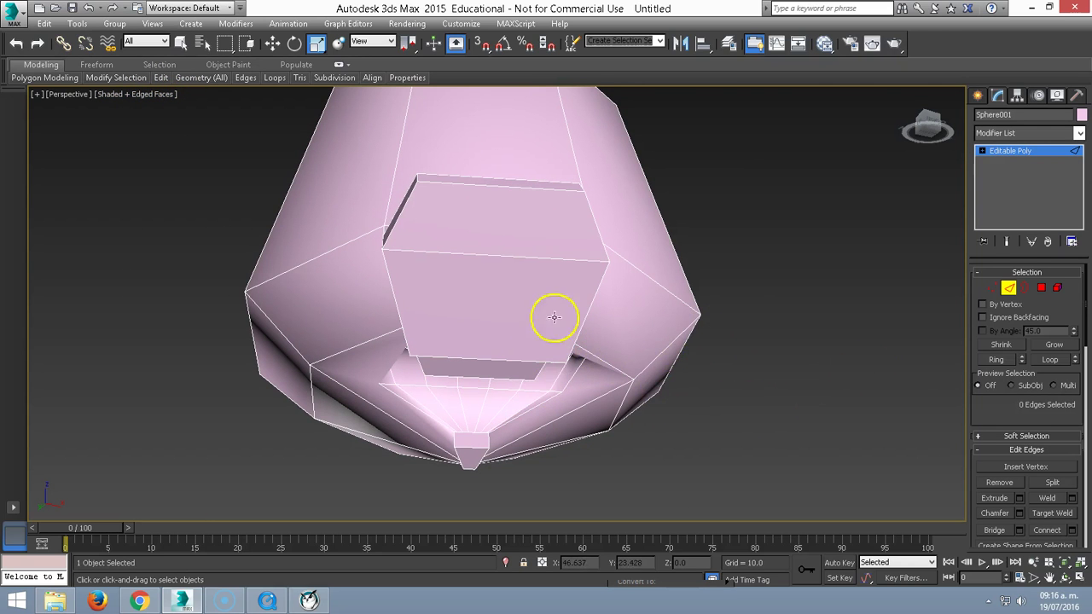
{"action": "mouse_move", "coordinate": [515, 321]}
{"action": "middle_mouse_down", "text": "alt"}
{"action": "mouse_move", "coordinate": [520, 273]}
{"action": "mouse_move", "coordinate": [509, 273]}
{"action": "middle_mouse_up", "text": "alt"}
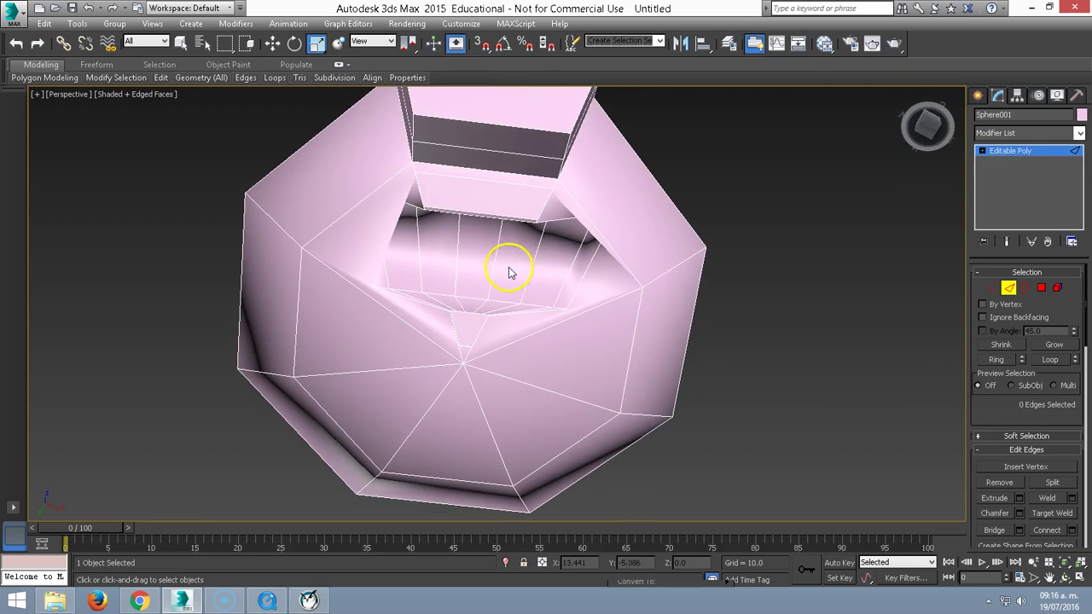
{"action": "double_click", "coordinate": [555, 300]}
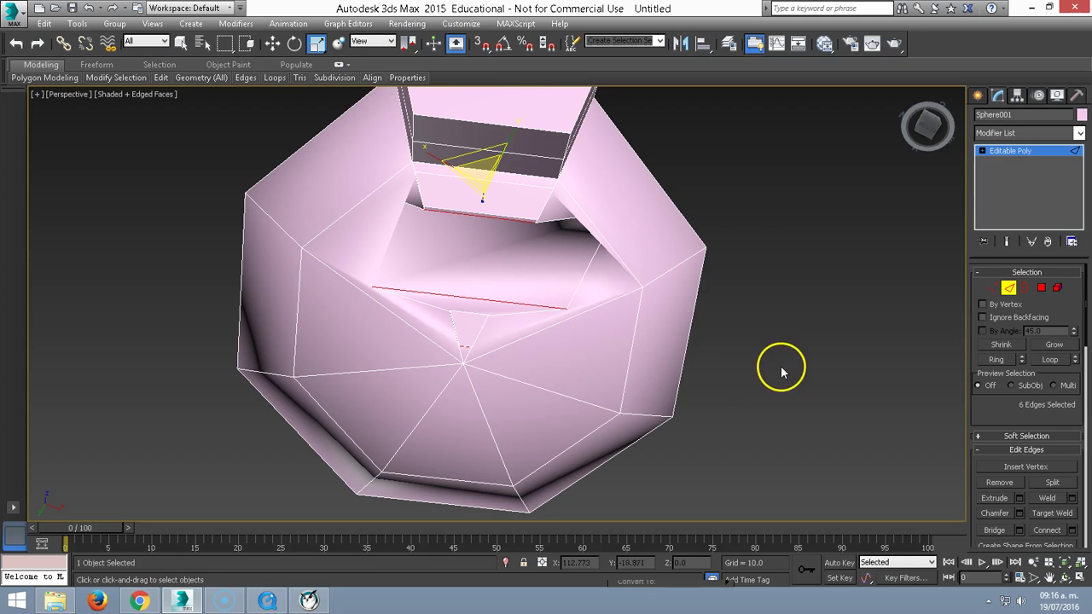
- Select the top and middle edges of the lip block
{"action": "mouse_move", "coordinate": [774, 379]}
{"action": "middle_mouse_down", "text": "alt"}
{"action": "mouse_move", "coordinate": [807, 383]}
{"action": "mouse_move", "coordinate": [870, 349]}
{"action": "mouse_move", "coordinate": [885, 378]}
{"action": "mouse_move", "coordinate": [813, 412]}
{"action": "mouse_move", "coordinate": [785, 443]}
{"action": "mouse_move", "coordinate": [776, 438]}
{"action": "mouse_move", "coordinate": [817, 481]}
{"action": "middle_mouse_up", "text": "alt"}
{"action": "left_click", "coordinate": [811, 390]}
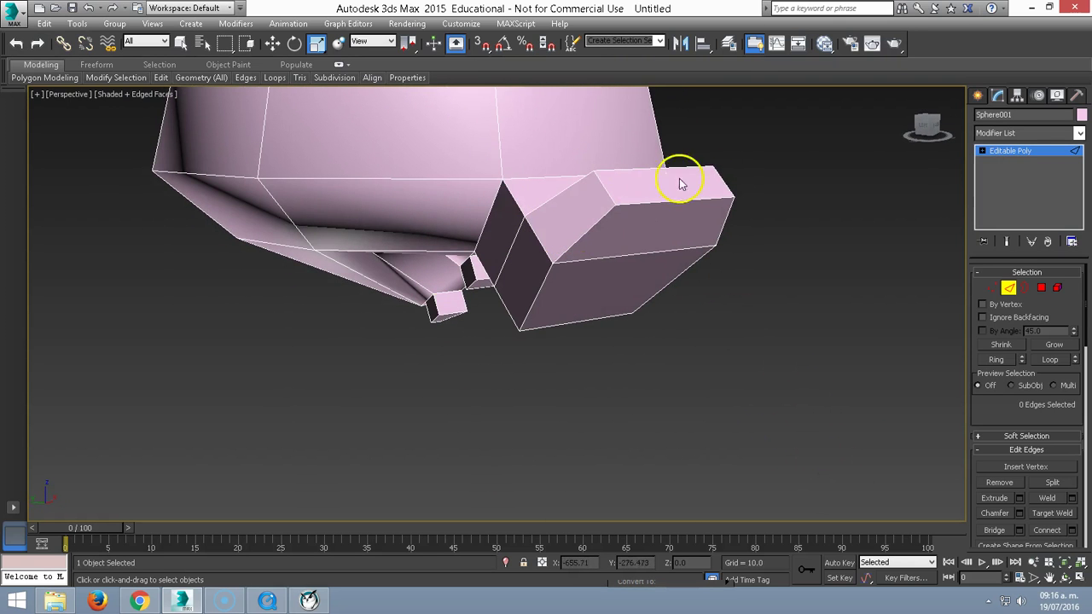
{"action": "left_click", "coordinate": [687, 200]}
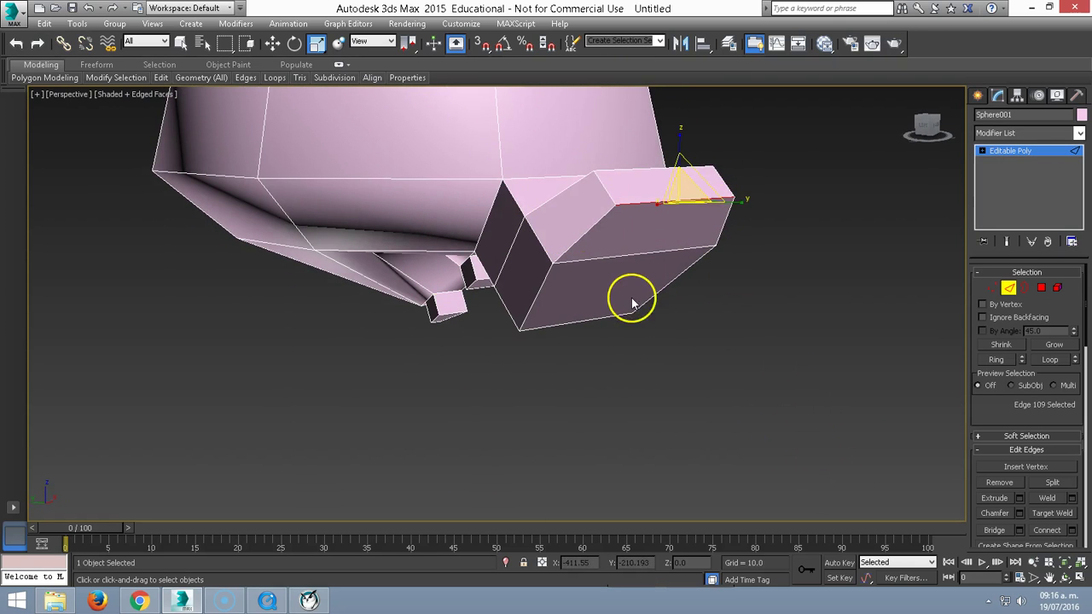
{"action": "left_click", "coordinate": [639, 254], "text": "ctrl"}
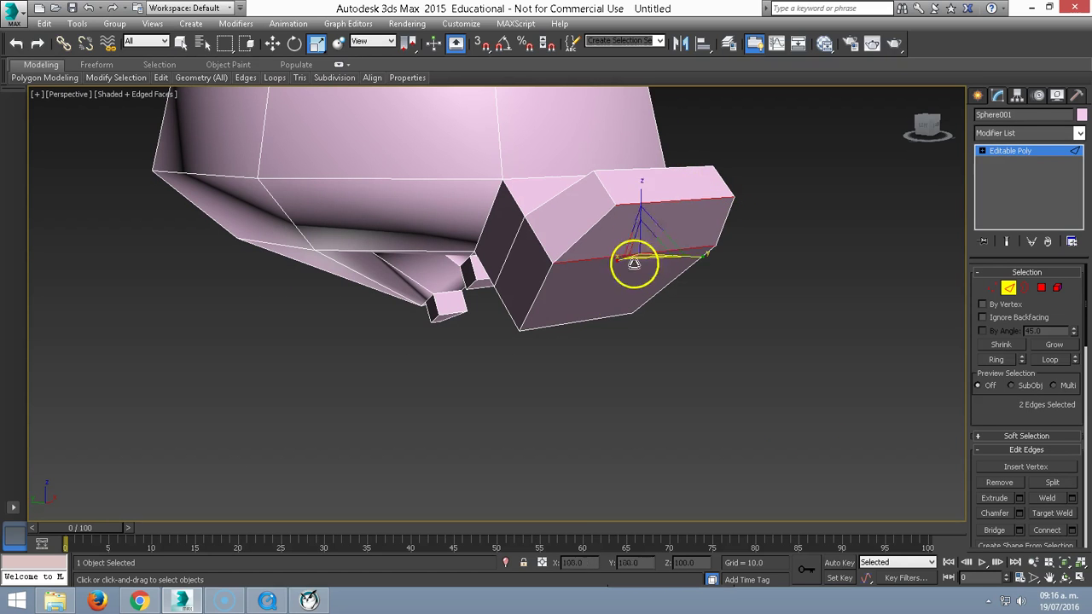
{"action": "mouse_move", "coordinate": [605, 302]}
{"action": "middle_mouse_down", "text": "alt"}
{"action": "mouse_move", "coordinate": [544, 244]}
{"action": "mouse_move", "coordinate": [551, 226]}
{"action": "mouse_move", "coordinate": [604, 260]}
{"action": "middle_mouse_up", "text": "alt"}
- Connect the selected lip-block edges with 2 segments, pinch 29
{"action": "right_click", "coordinate": [605, 260]}
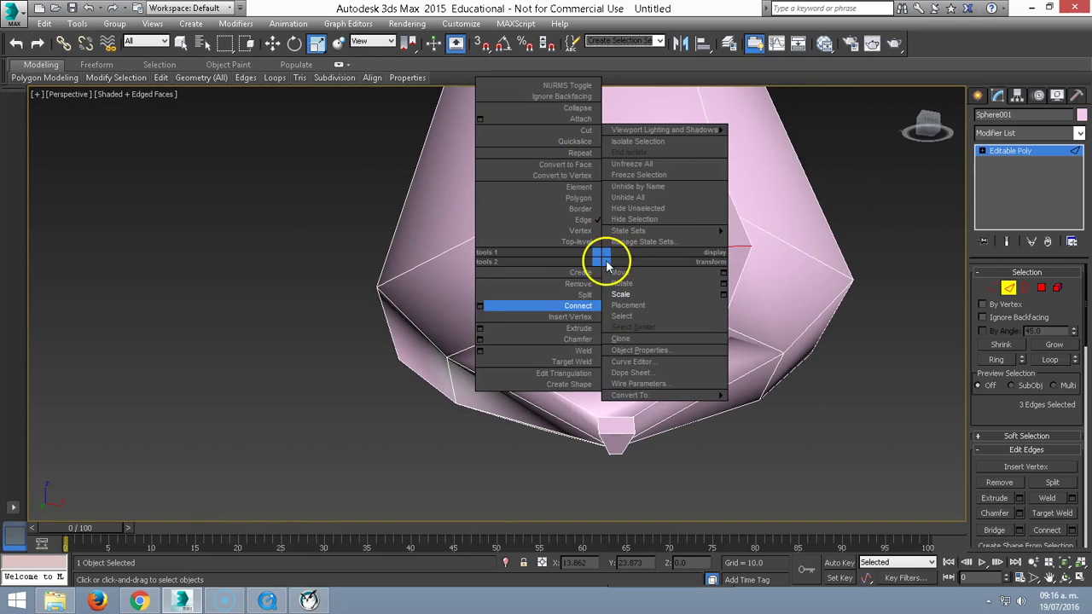
{"action": "left_click", "coordinate": [478, 309]}
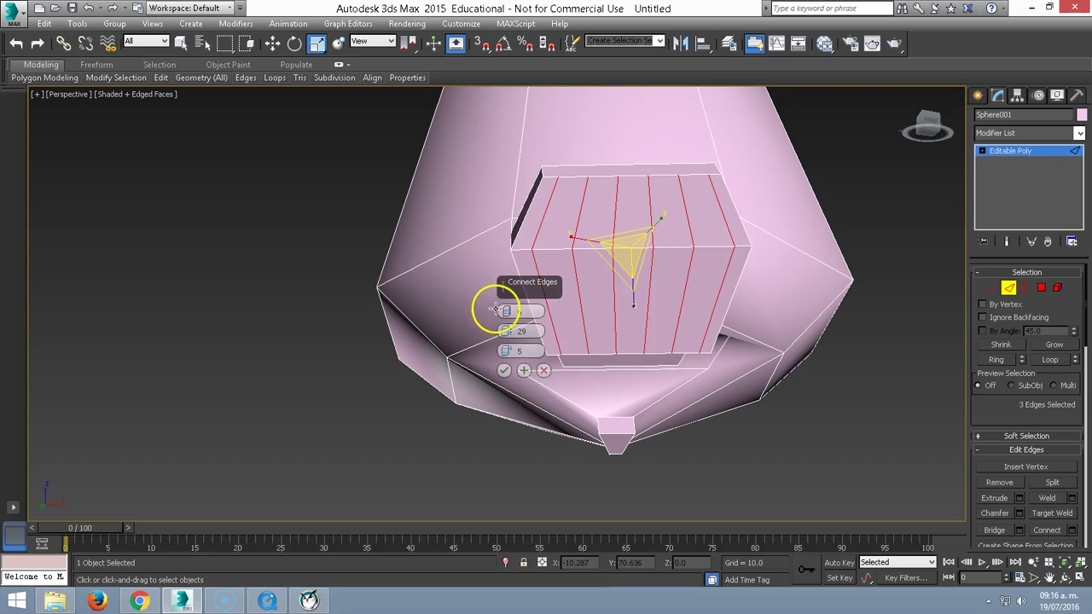
{"action": "mouse_move", "coordinate": [516, 312]}
{"action": "left_mouse_down"}
{"action": "mouse_move", "coordinate": [500, 256]}
{"action": "mouse_move", "coordinate": [516, 414]}
{"action": "left_mouse_up"}
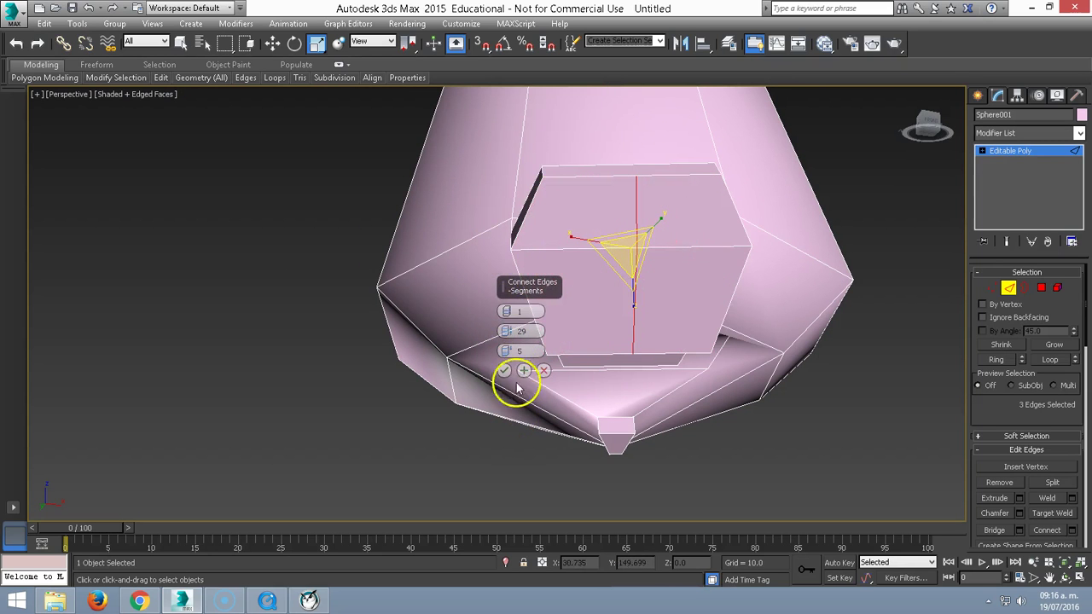
{"action": "left_click", "coordinate": [506, 310]}
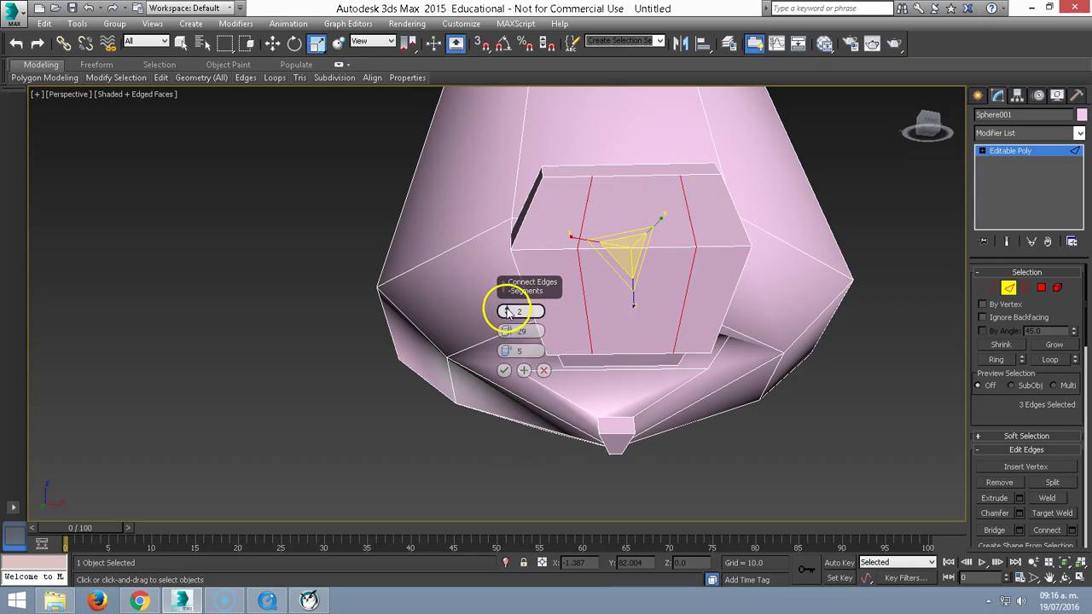
{"action": "left_click", "coordinate": [505, 371]}
{"action": "left_click", "coordinate": [892, 317]}
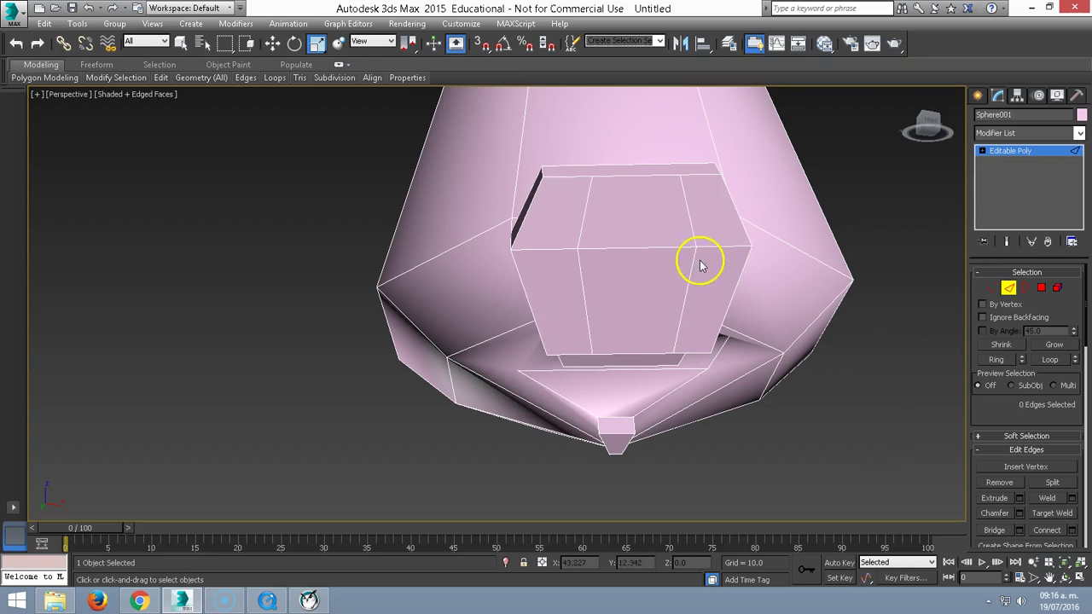
- Chamfer the two front vertices of the lip block into small nostril faces
{"action": "left_click", "coordinate": [991, 288]}
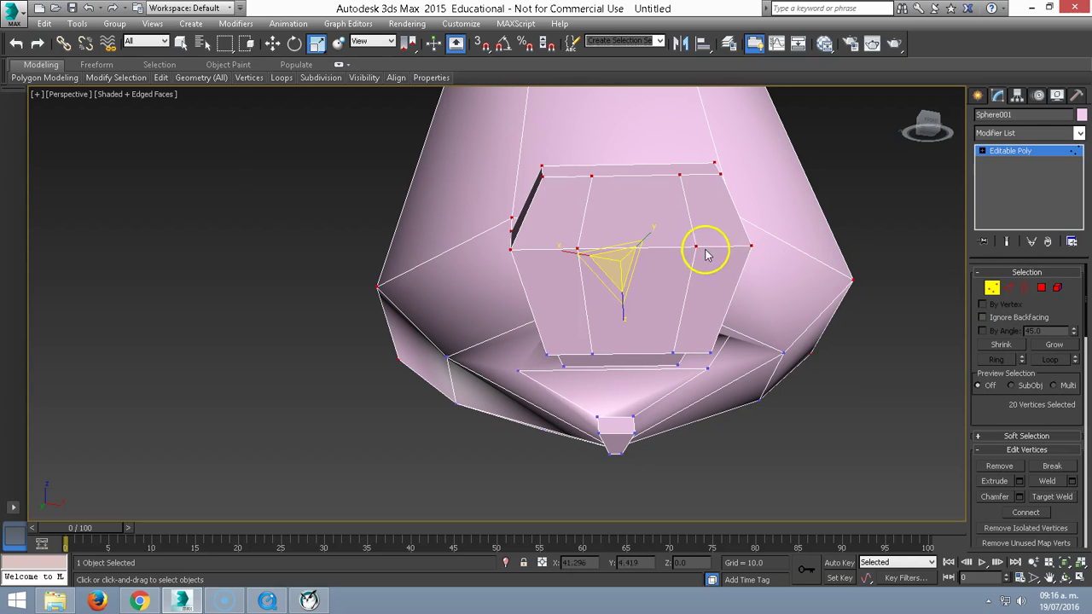
{"action": "left_click", "coordinate": [809, 303]}
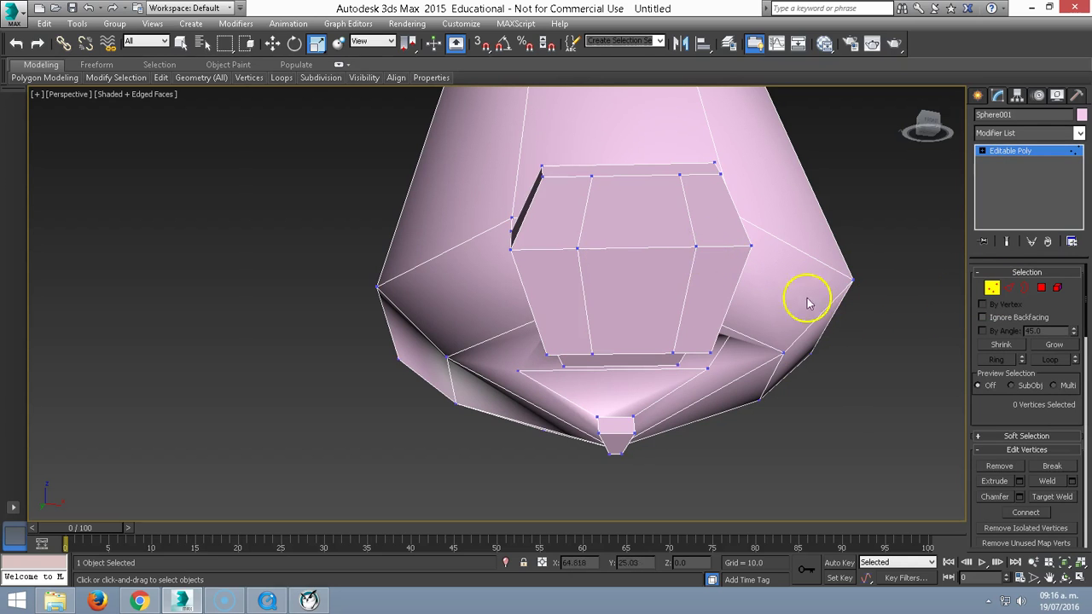
{"action": "left_click", "coordinate": [695, 248]}
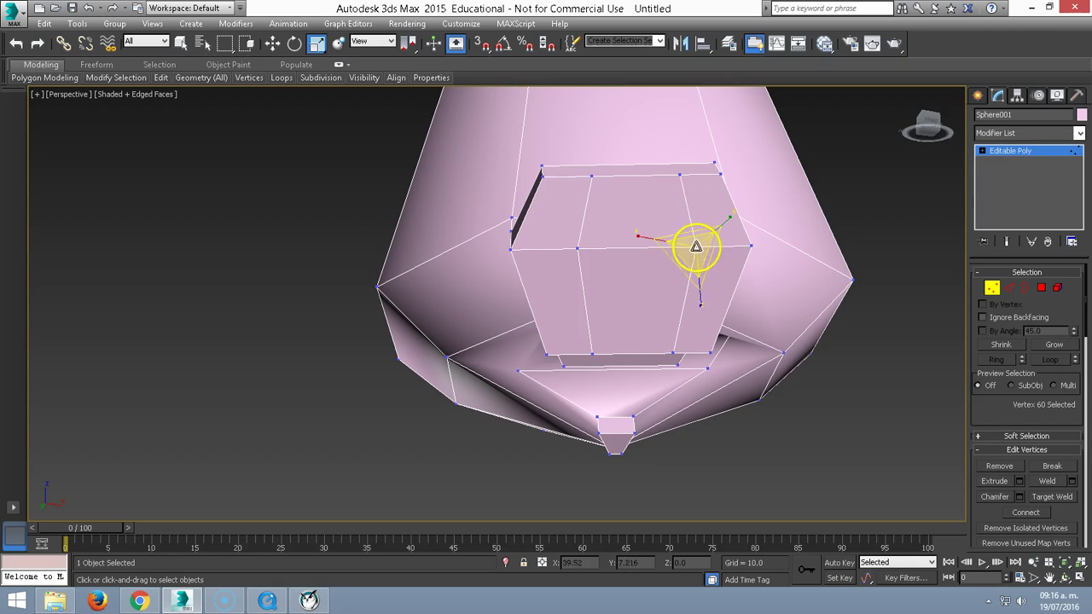
{"action": "left_click", "coordinate": [579, 247], "text": "ctrl"}
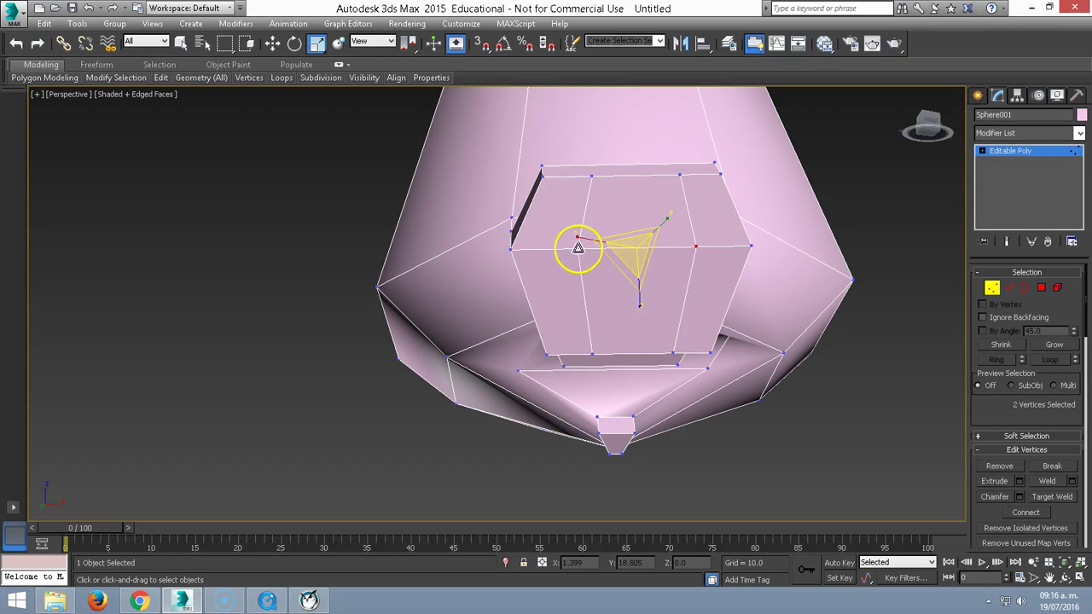
{"action": "right_click", "coordinate": [636, 256]}
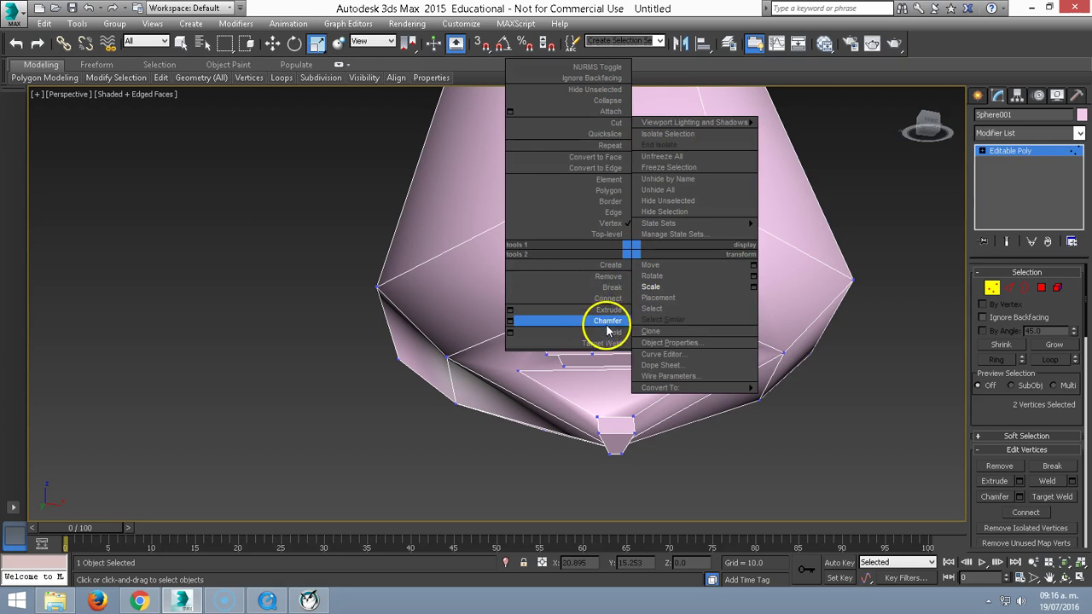
{"action": "left_click", "coordinate": [608, 320]}
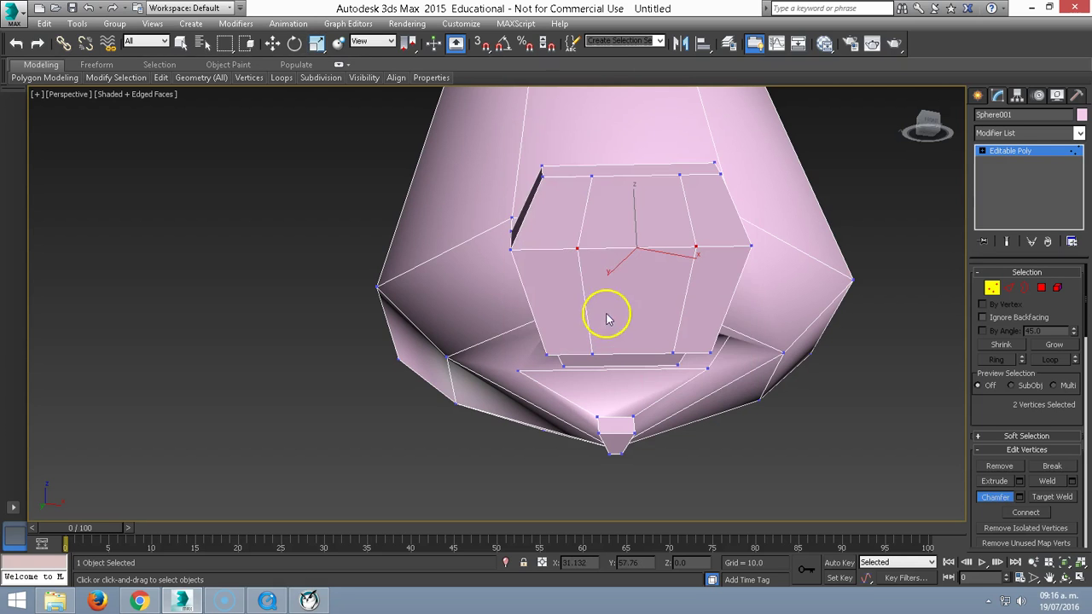
{"action": "left_click", "coordinate": [561, 248]}
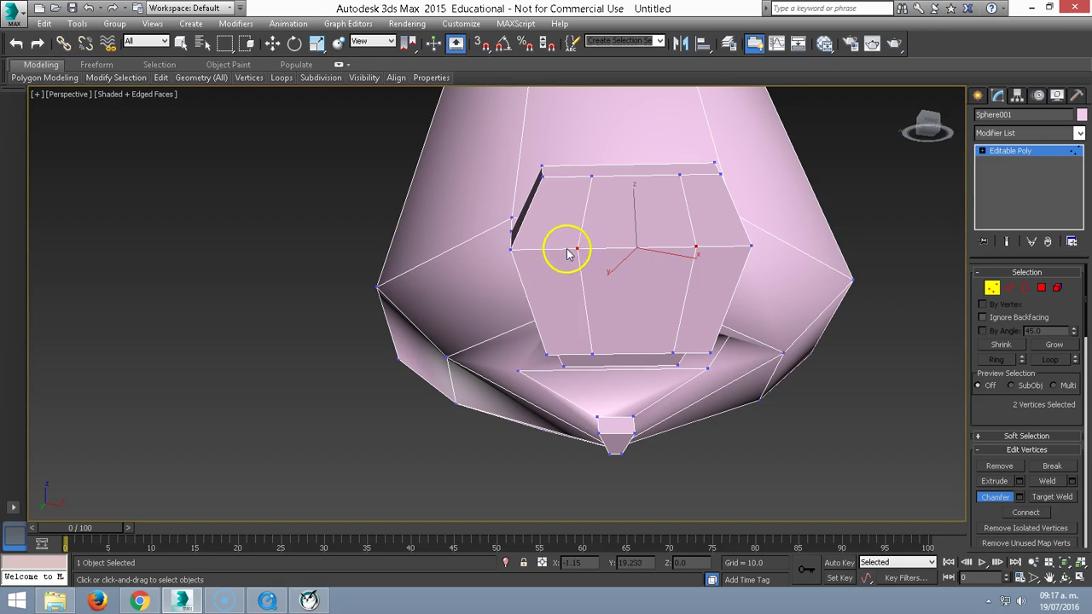
{"action": "left_click_drag", "start_coordinate": [578, 248], "coordinate": [574, 209]}
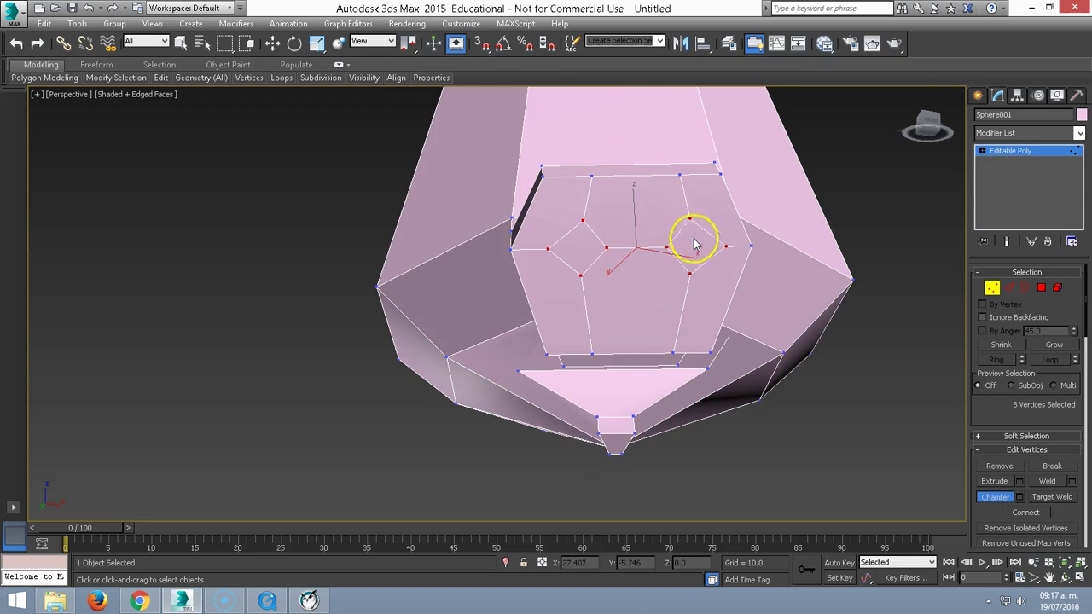
- Select the two diamond nostril faces on the snout and inset them
{"action": "left_click", "coordinate": [1041, 288]}
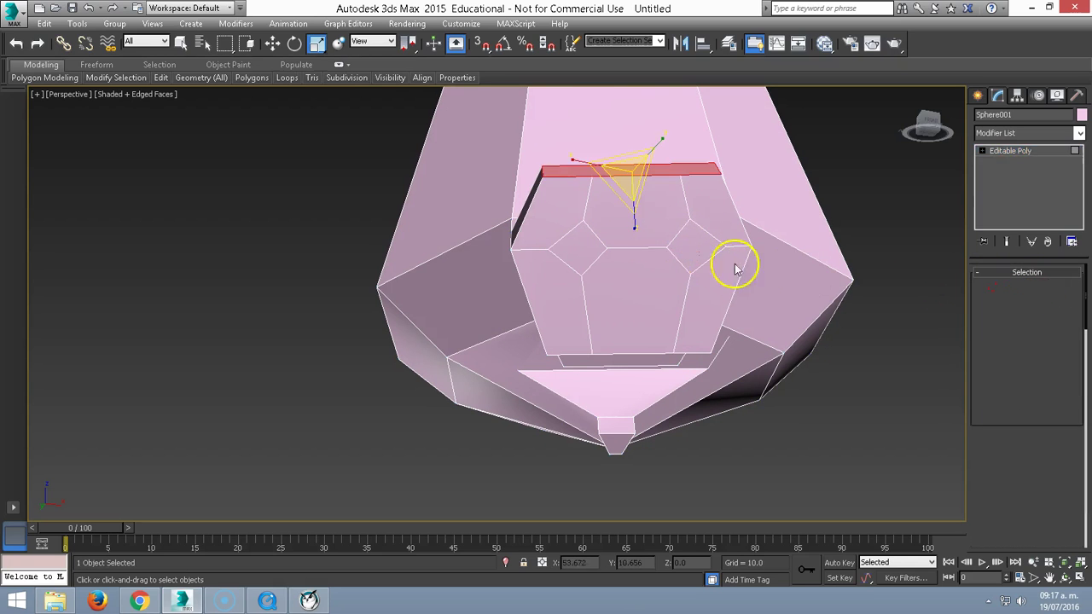
{"action": "left_click", "coordinate": [691, 247]}
{"action": "left_click", "coordinate": [572, 240], "text": "ctrl"}
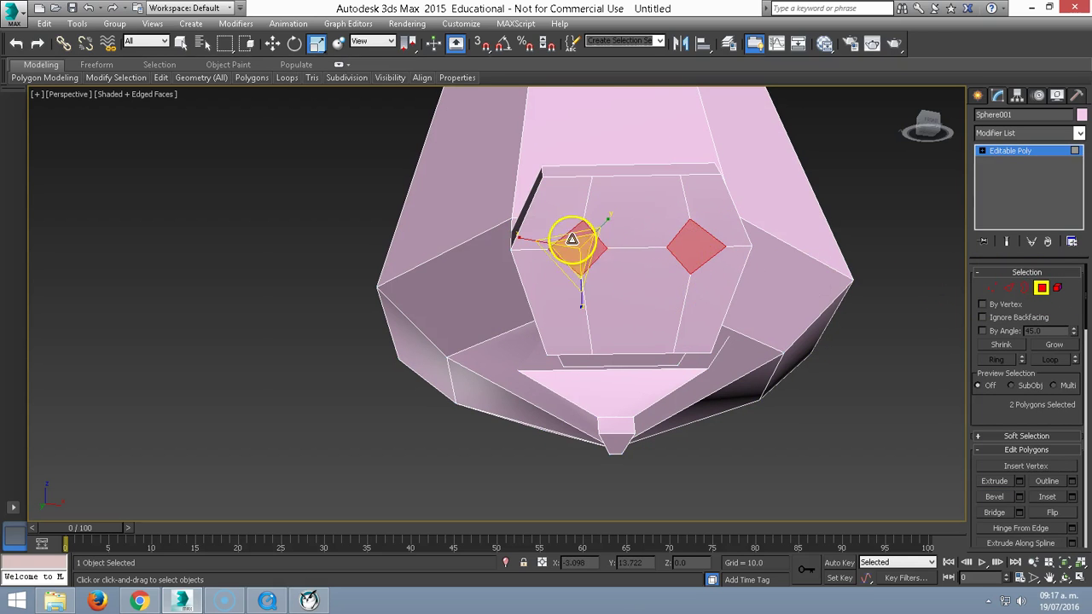
{"action": "right_click", "coordinate": [576, 267]}
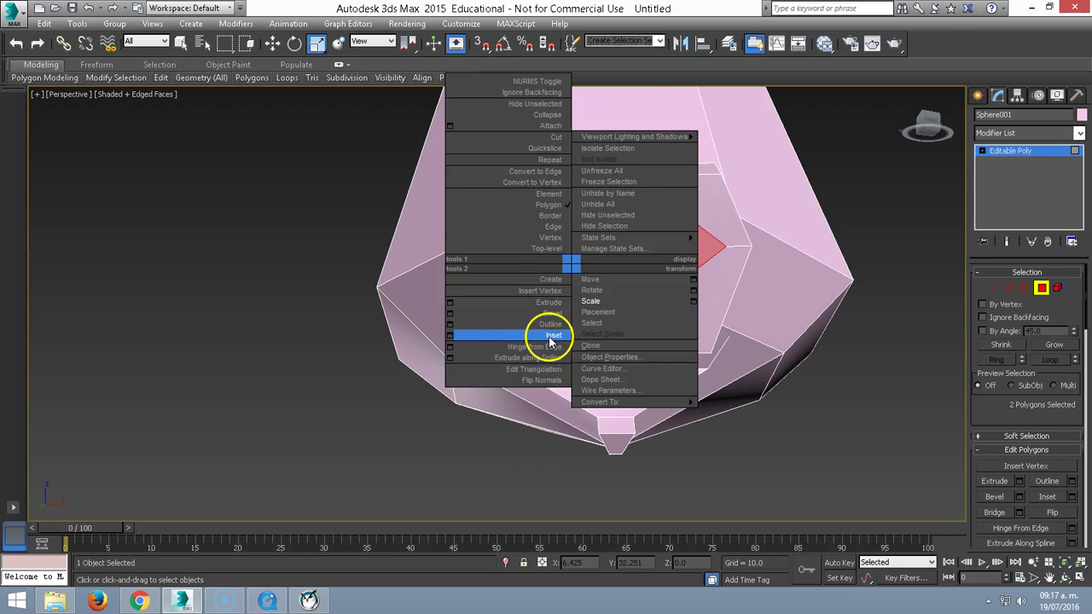
{"action": "left_click", "coordinate": [546, 332]}
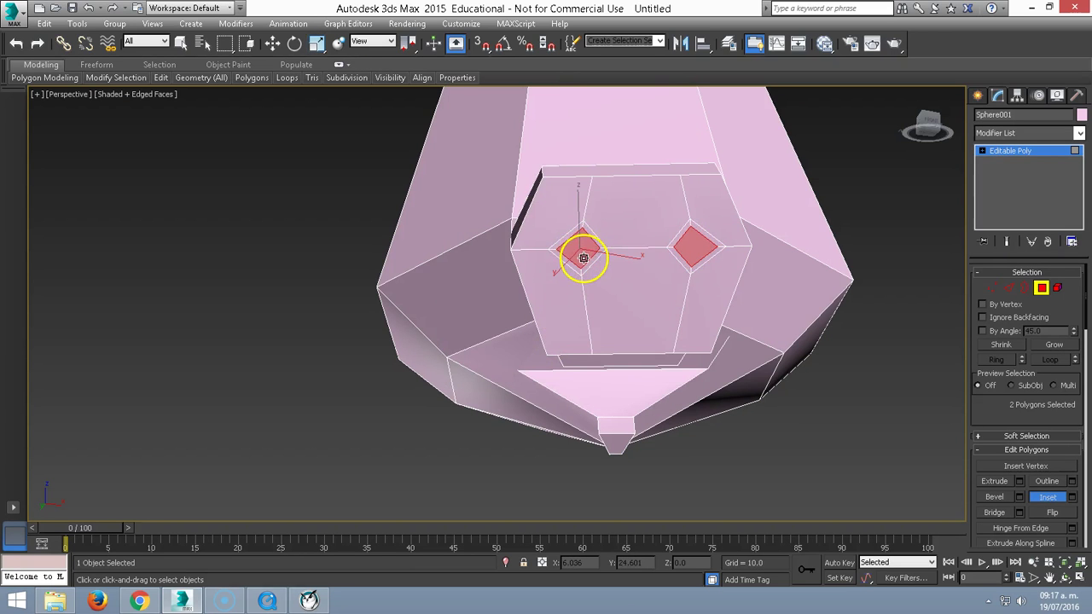
{"action": "key", "text": "r"}
- Extrude the nostril faces downward to sink them into the snout
{"action": "right_click", "coordinate": [576, 263]}
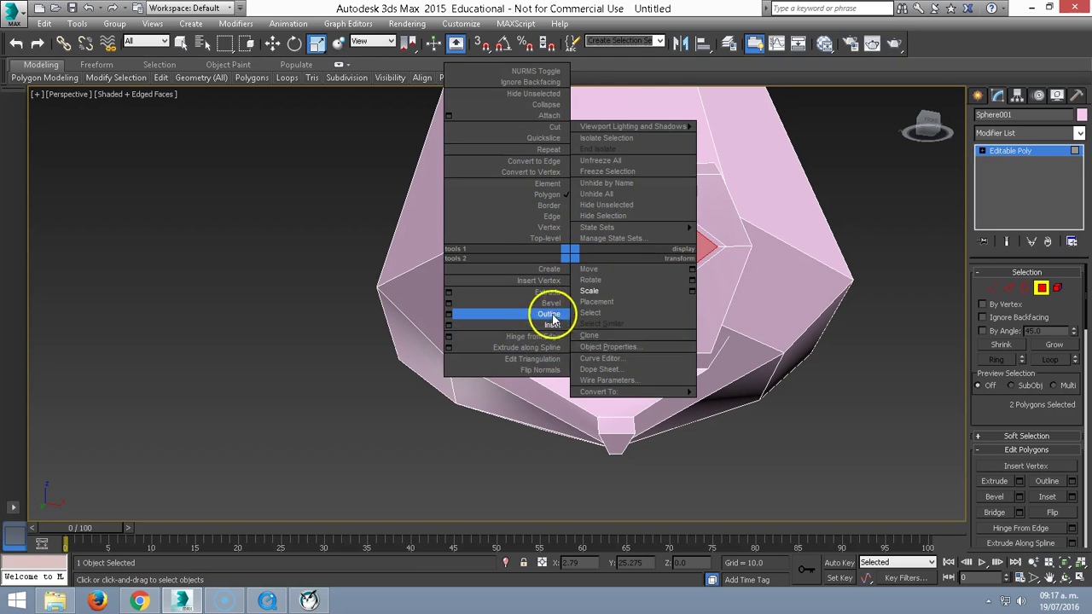
{"action": "left_click", "coordinate": [547, 290]}
{"action": "left_click_drag", "start_coordinate": [577, 247], "coordinate": [587, 281]}
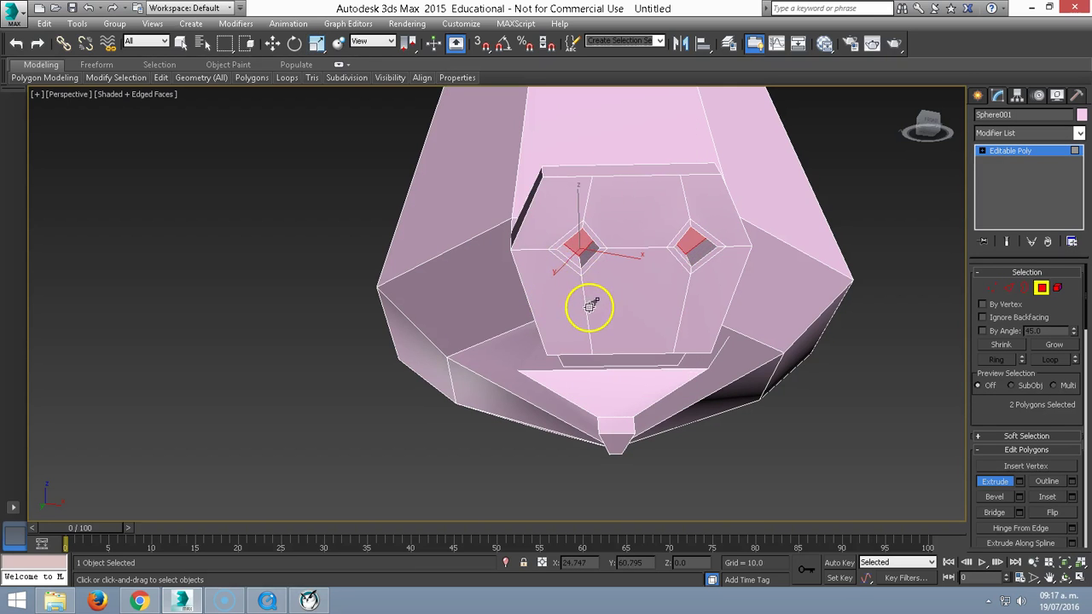
{"action": "mouse_move", "coordinate": [596, 299]}
{"action": "middle_mouse_down", "text": "alt"}
{"action": "mouse_move", "coordinate": [670, 244]}
{"action": "mouse_move", "coordinate": [624, 312]}
{"action": "middle_mouse_up", "text": "alt"}
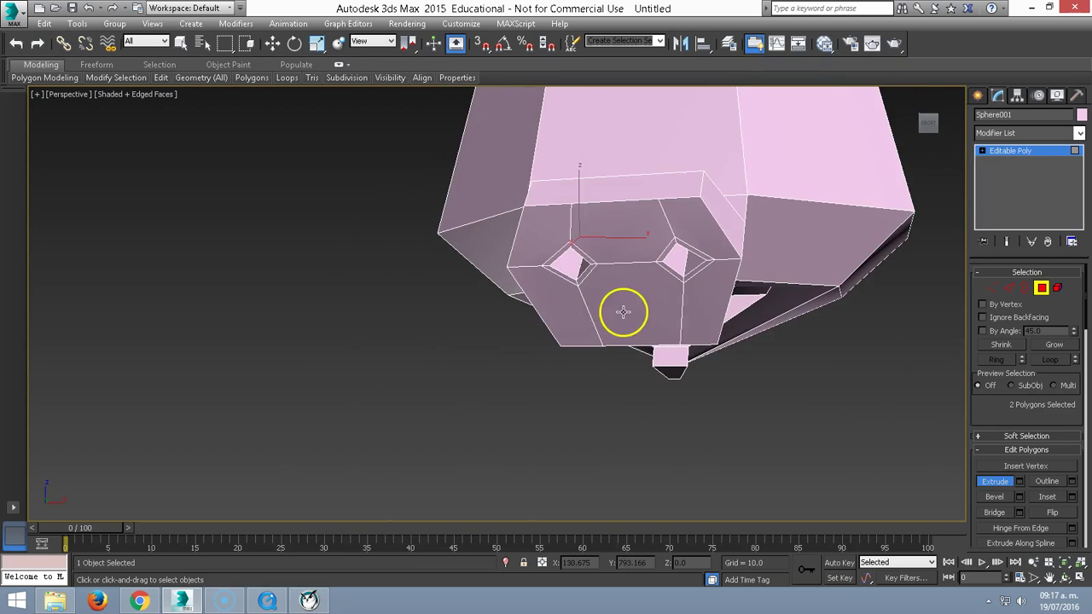
{"action": "right_click", "coordinate": [642, 231]}
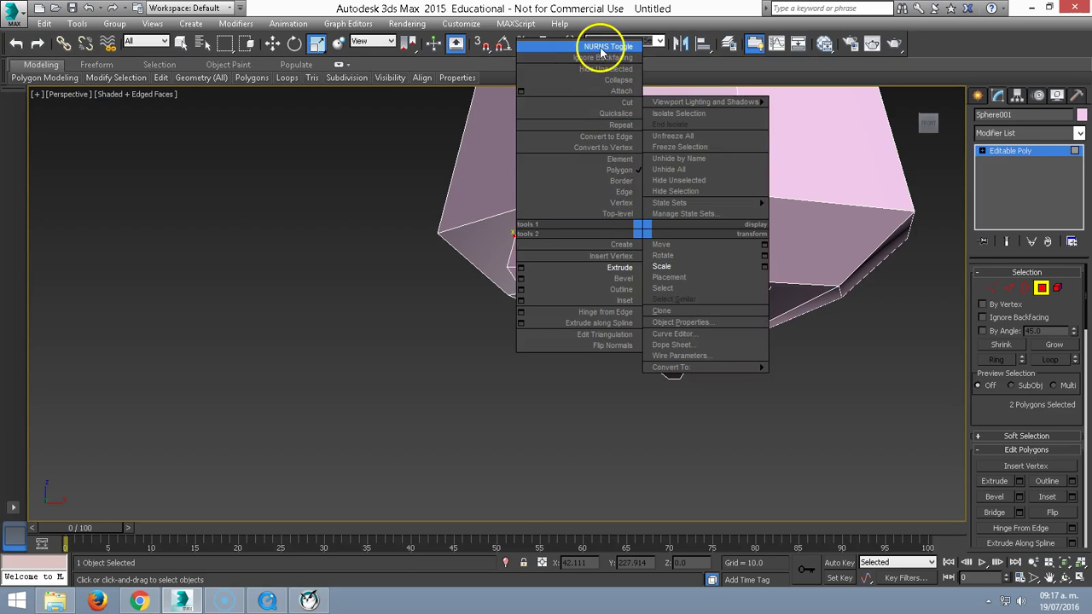
{"action": "left_click", "coordinate": [599, 46]}
{"action": "mouse_move", "coordinate": [709, 230]}
{"action": "middle_mouse_down", "text": "alt"}
{"action": "mouse_move", "coordinate": [690, 219]}
{"action": "mouse_move", "coordinate": [760, 185]}
{"action": "mouse_move", "coordinate": [698, 238]}
{"action": "mouse_move", "coordinate": [683, 200]}
{"action": "mouse_move", "coordinate": [662, 251]}
{"action": "mouse_move", "coordinate": [712, 148]}
{"action": "mouse_move", "coordinate": [680, 160]}
{"action": "mouse_move", "coordinate": [685, 226]}
{"action": "mouse_move", "coordinate": [575, 227]}
{"action": "mouse_move", "coordinate": [599, 244]}
{"action": "mouse_move", "coordinate": [557, 228]}
{"action": "middle_mouse_up", "text": "alt"}
{"action": "right_click", "coordinate": [557, 228]}
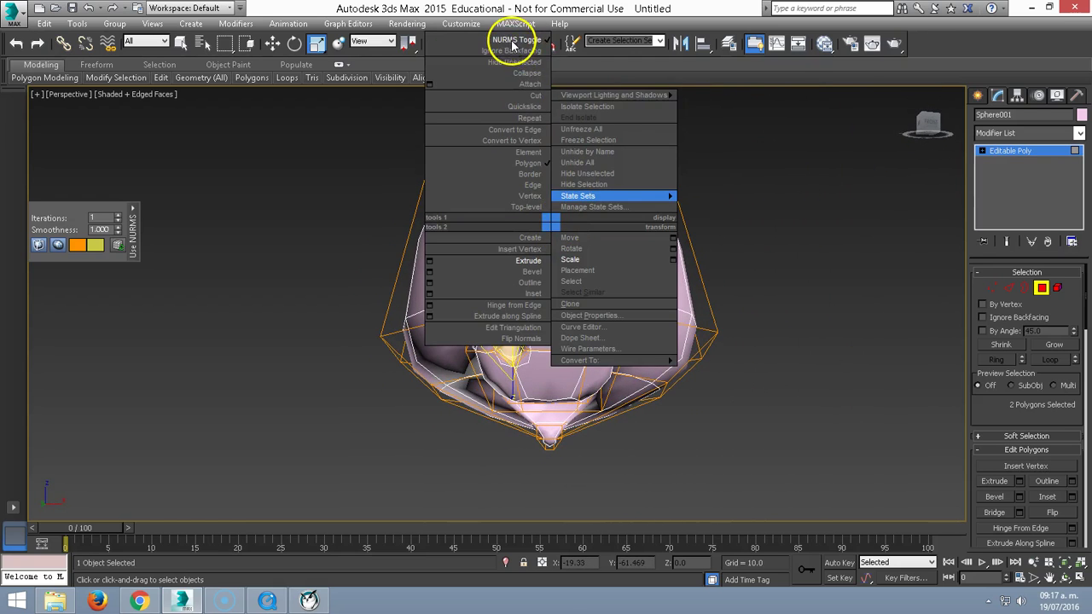
{"action": "right_click", "coordinate": [524, 238]}
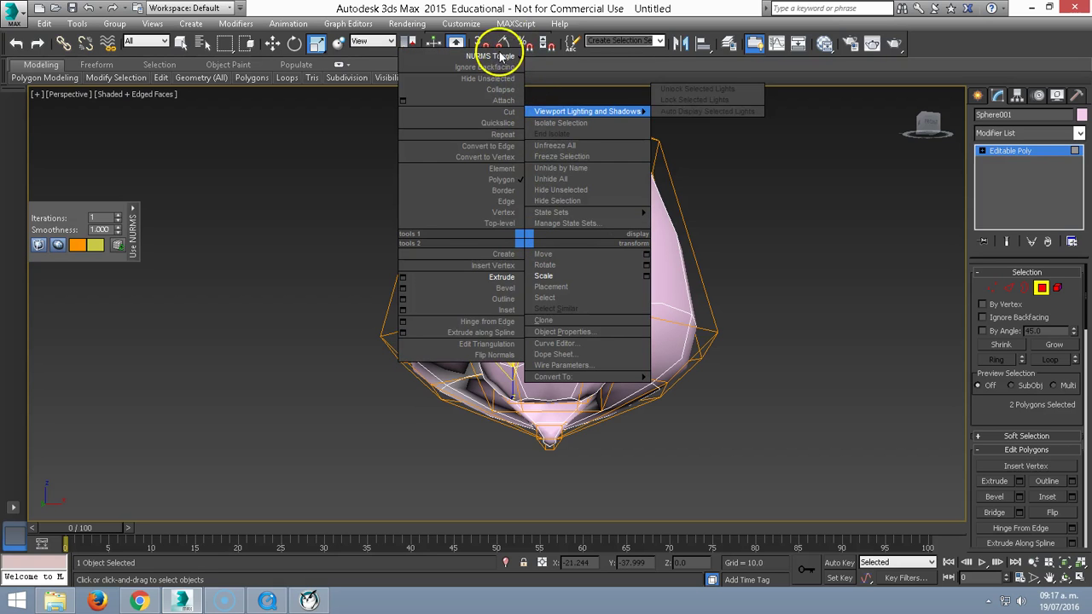
{"action": "left_click", "coordinate": [579, 270]}
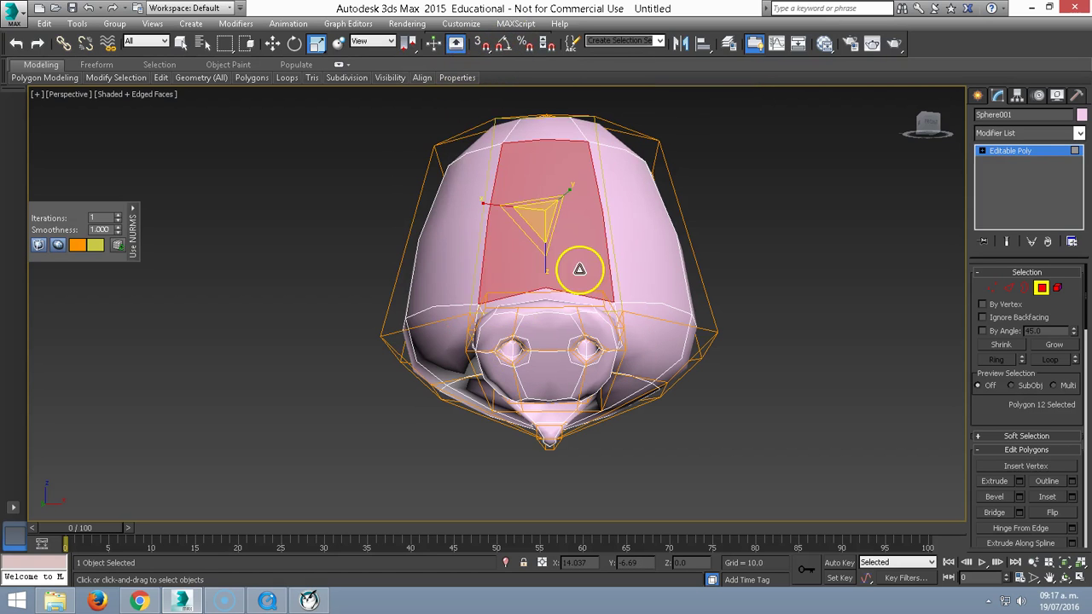
{"action": "right_click", "coordinate": [579, 269]}
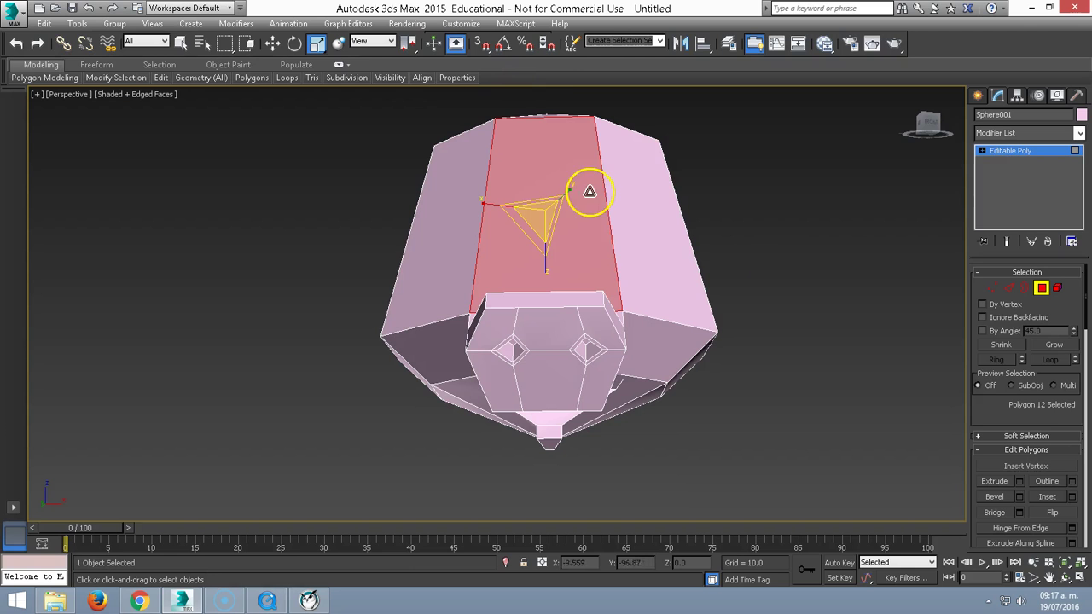
{"action": "left_click", "coordinate": [814, 267]}
{"action": "mouse_move", "coordinate": [659, 257]}
{"action": "middle_mouse_down", "text": "alt"}
{"action": "mouse_move", "coordinate": [639, 237]}
{"action": "mouse_move", "coordinate": [642, 249]}
{"action": "middle_mouse_up", "text": "alt"}
- Cut two edges across the upper right side face of the head
{"action": "right_click", "coordinate": [723, 191]}
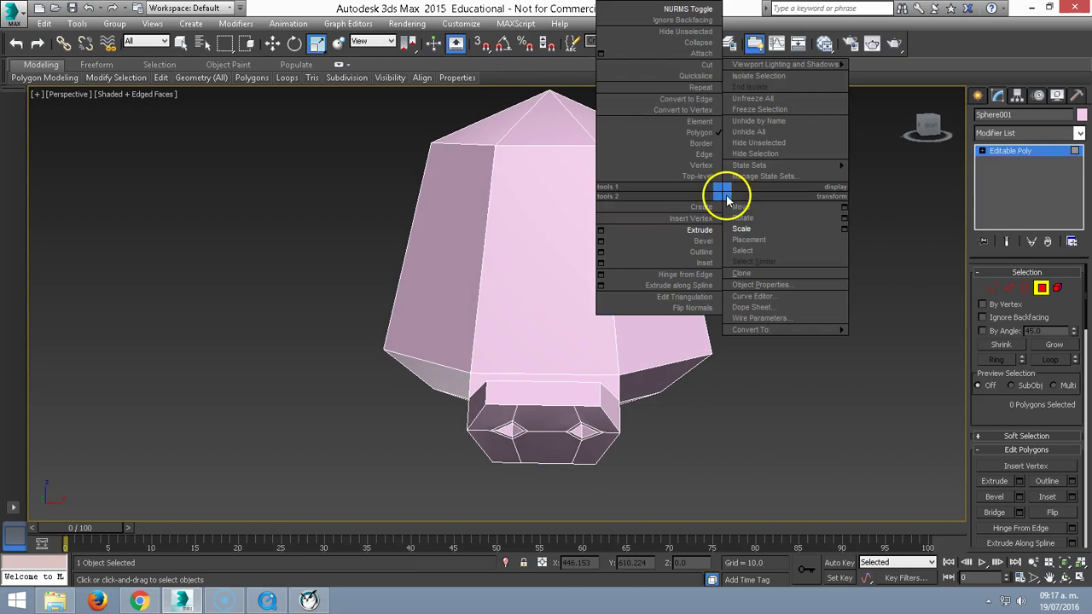
{"action": "left_click", "coordinate": [707, 67]}
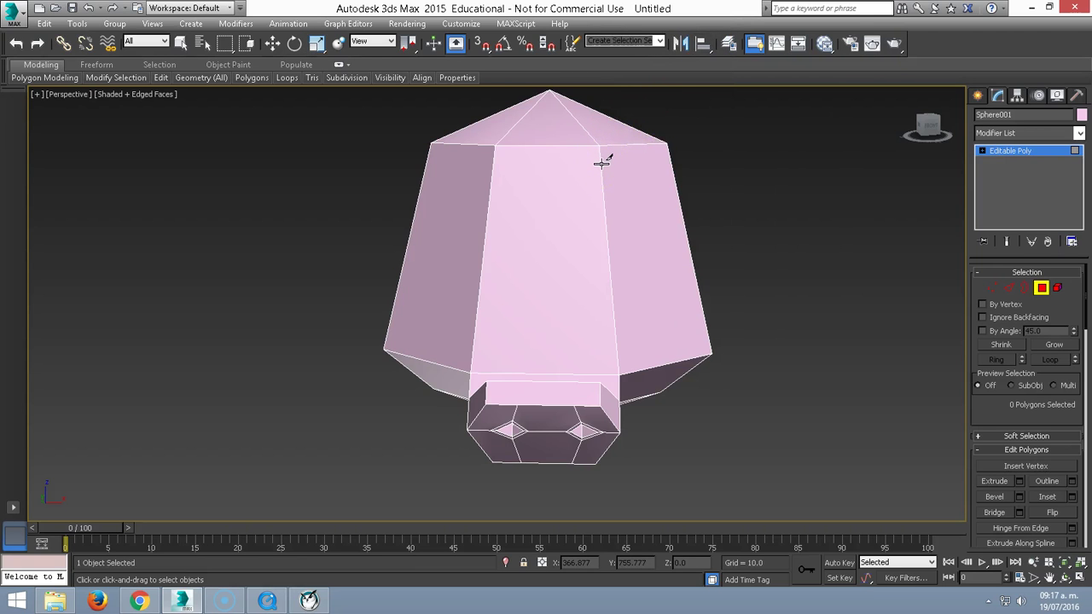
{"action": "left_click", "coordinate": [604, 163]}
{"action": "left_click", "coordinate": [672, 164]}
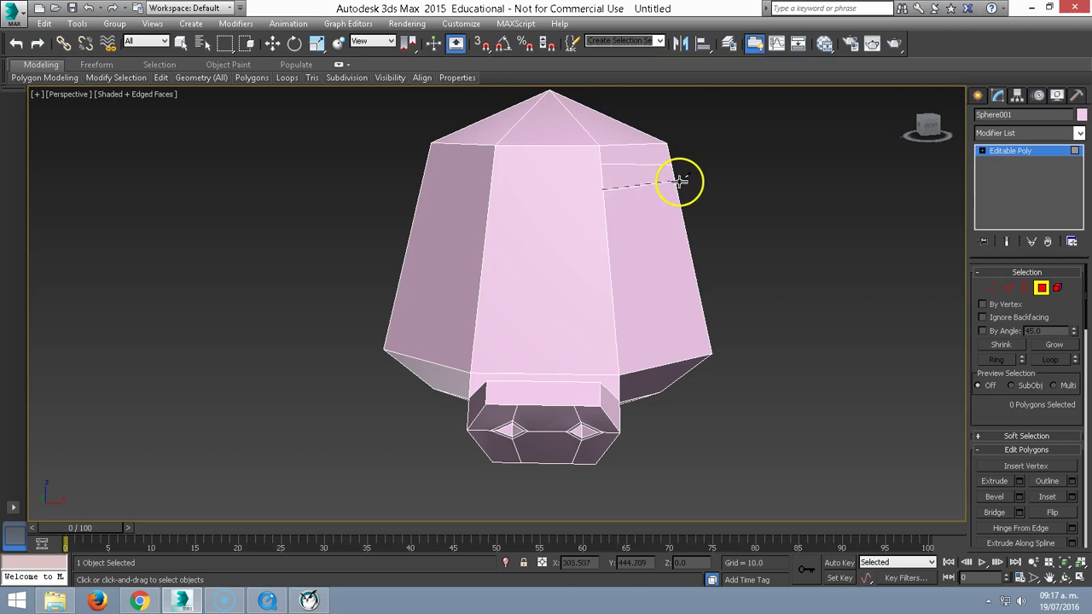
{"action": "left_click", "coordinate": [677, 182]}
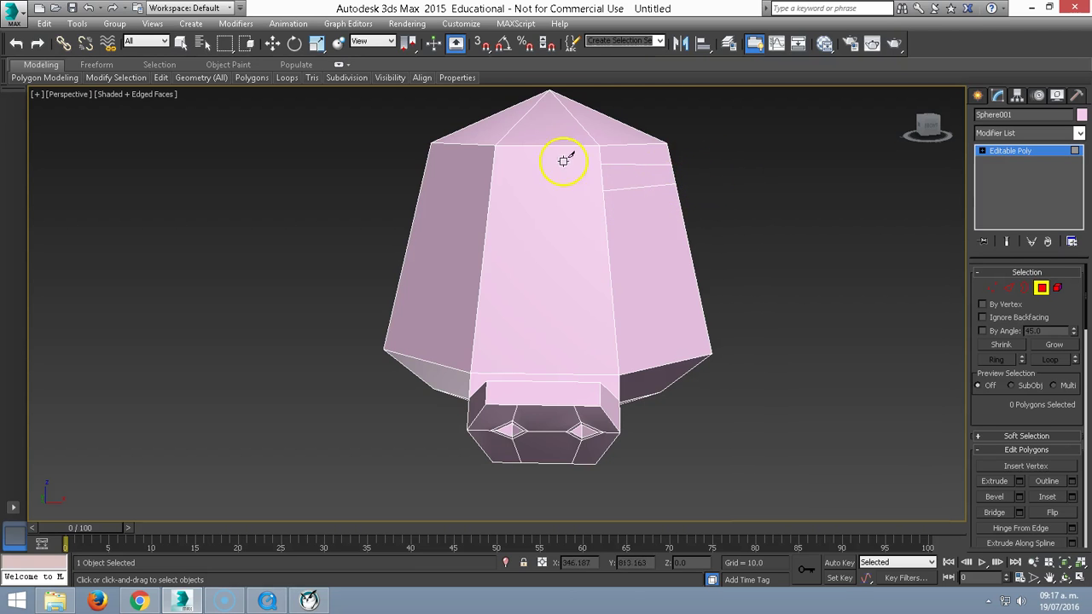
- Cut two matching edges across the upper left side face, then select the right strip
{"action": "left_click", "coordinate": [494, 159]}
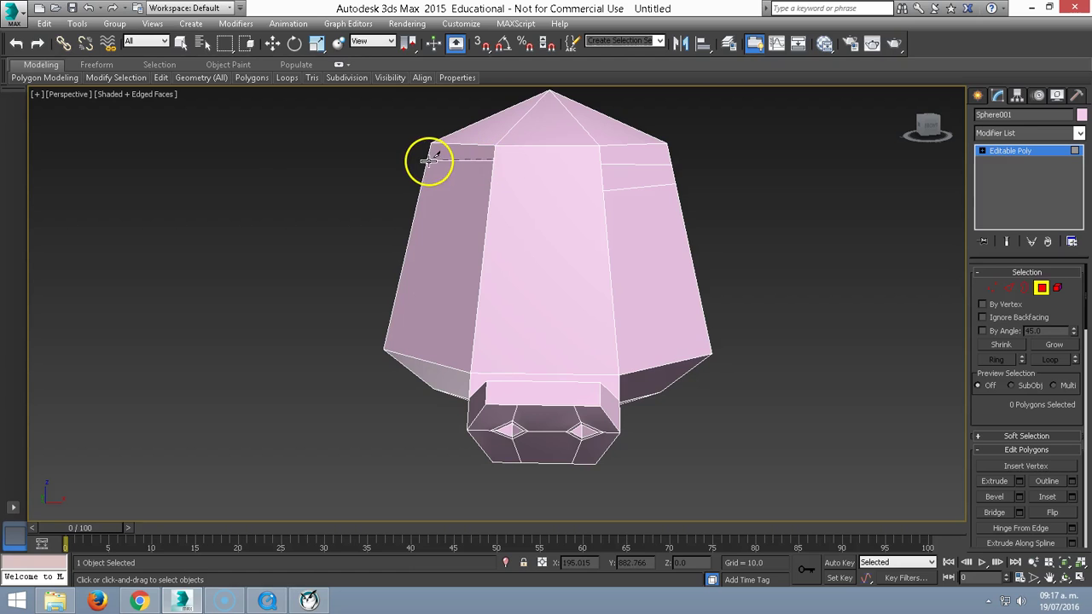
{"action": "left_click", "coordinate": [427, 162]}
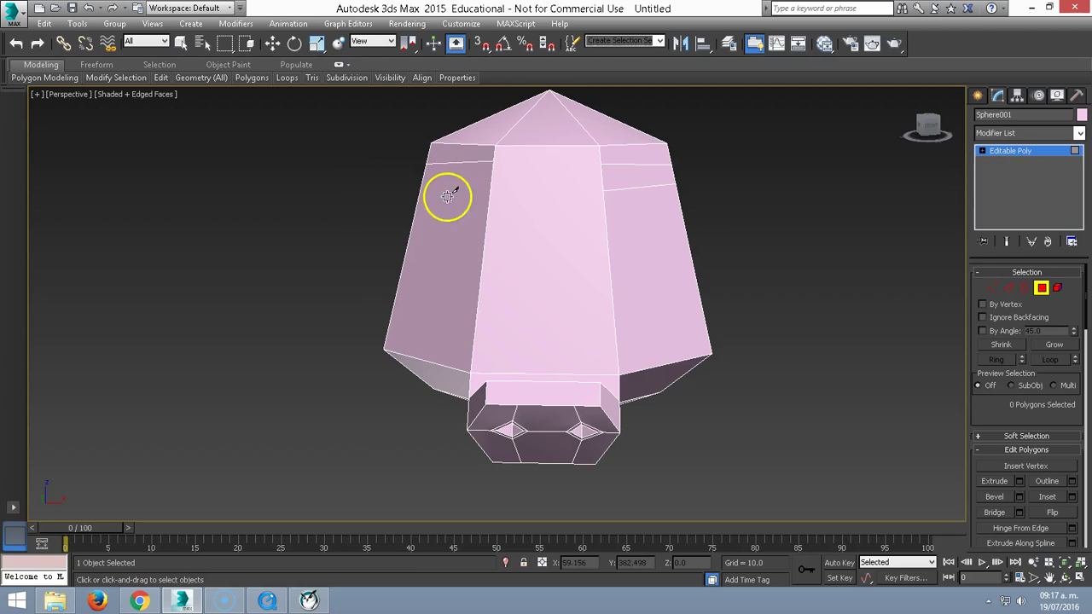
{"action": "left_click", "coordinate": [492, 190]}
{"action": "left_click", "coordinate": [420, 185]}
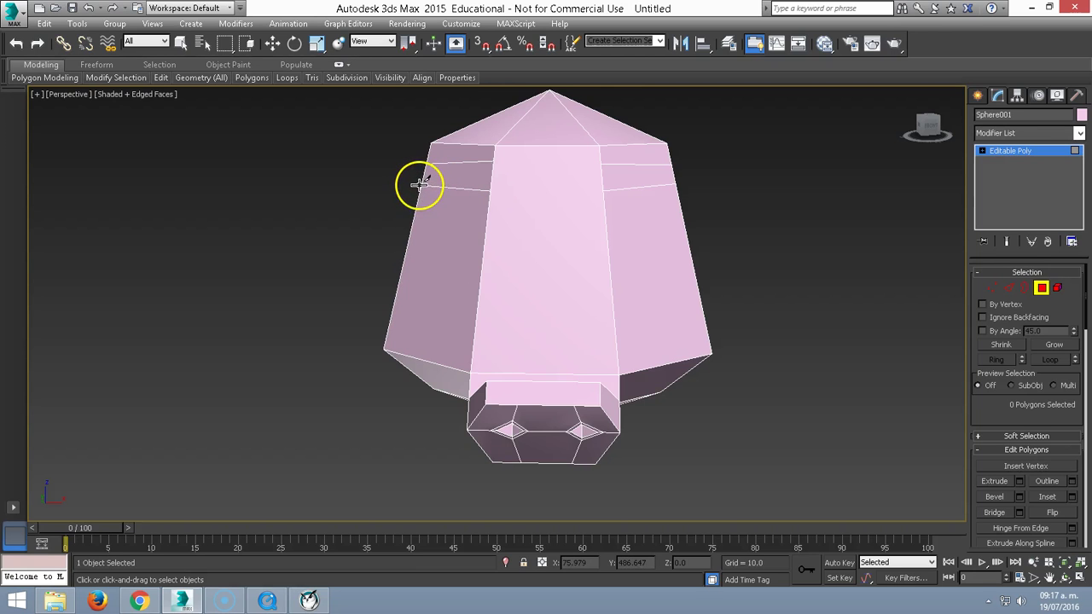
{"action": "right_click", "coordinate": [776, 232]}
{"action": "right_click", "coordinate": [795, 243]}
{"action": "left_click", "coordinate": [810, 251]}
{"action": "left_click", "coordinate": [632, 175]}
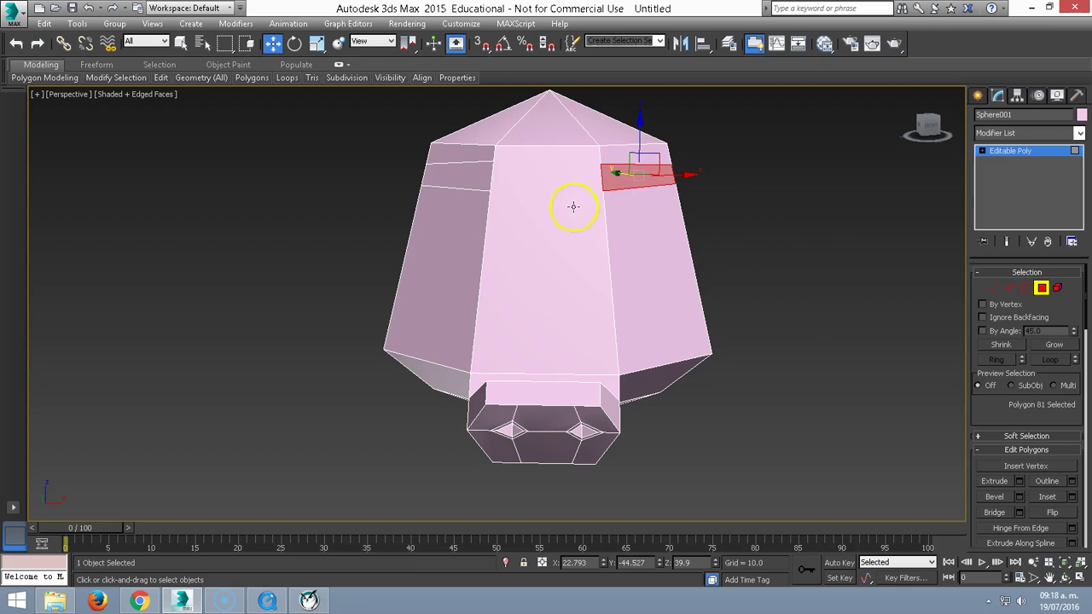
- Add the left strip to the selection and extrude both strips outward into small ledges
{"action": "left_click", "coordinate": [476, 184], "text": "ctrl"}
{"action": "right_click", "coordinate": [477, 201]}
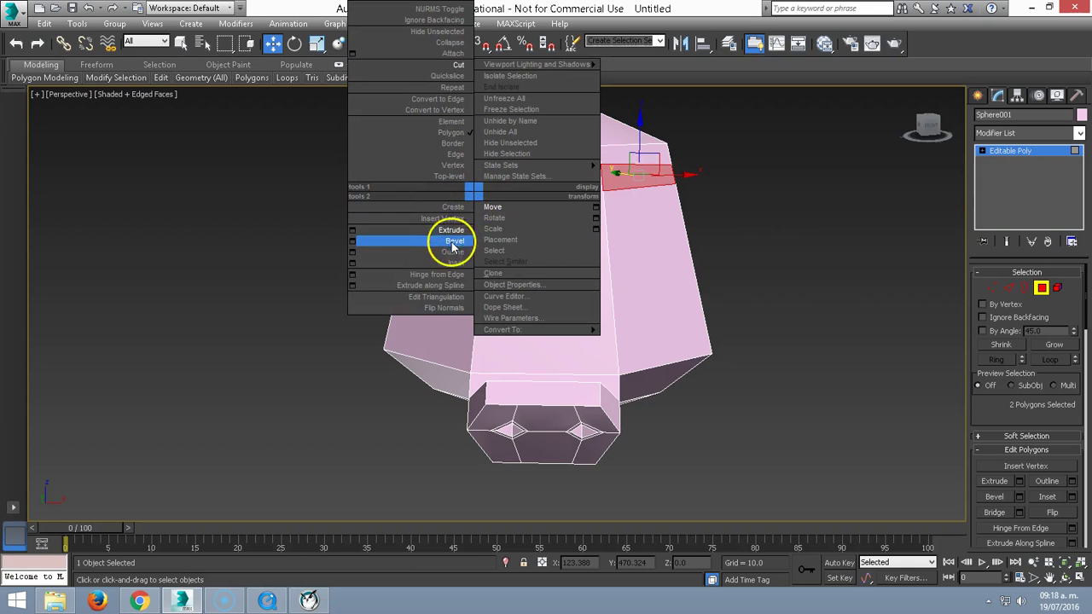
{"action": "left_click", "coordinate": [452, 239]}
{"action": "mouse_move", "coordinate": [453, 171]}
{"action": "left_mouse_down"}
{"action": "mouse_move", "coordinate": [437, 135]}
{"action": "mouse_move", "coordinate": [458, 176]}
{"action": "left_mouse_up"}
{"action": "mouse_move", "coordinate": [519, 268]}
{"action": "middle_mouse_down", "text": "alt"}
{"action": "mouse_move", "coordinate": [535, 188]}
{"action": "mouse_move", "coordinate": [578, 236]}
{"action": "mouse_move", "coordinate": [519, 259]}
{"action": "mouse_move", "coordinate": [526, 267]}
{"action": "middle_mouse_up", "text": "alt"}
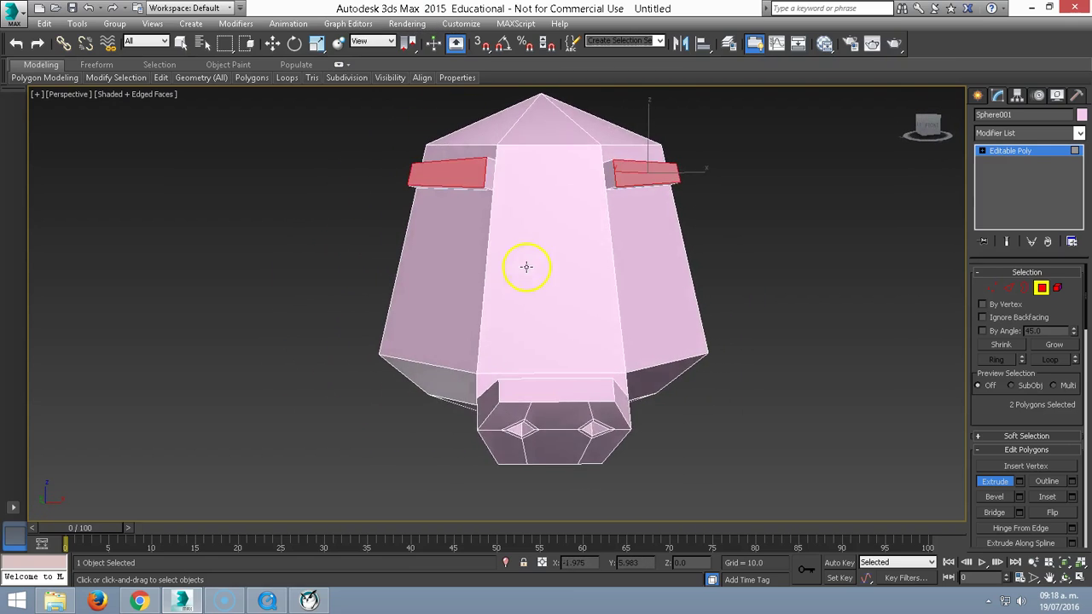
{"action": "scroll", "coordinate": [622, 262], "scroll_direction": "down", "scroll_amount": 2}
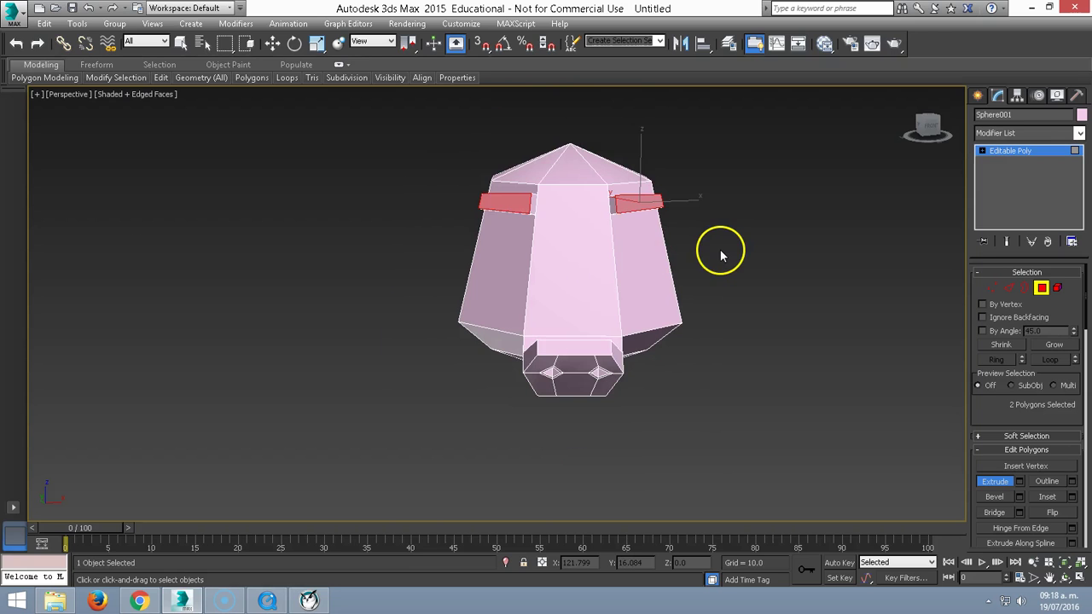
{"action": "left_click", "coordinate": [989, 287]}
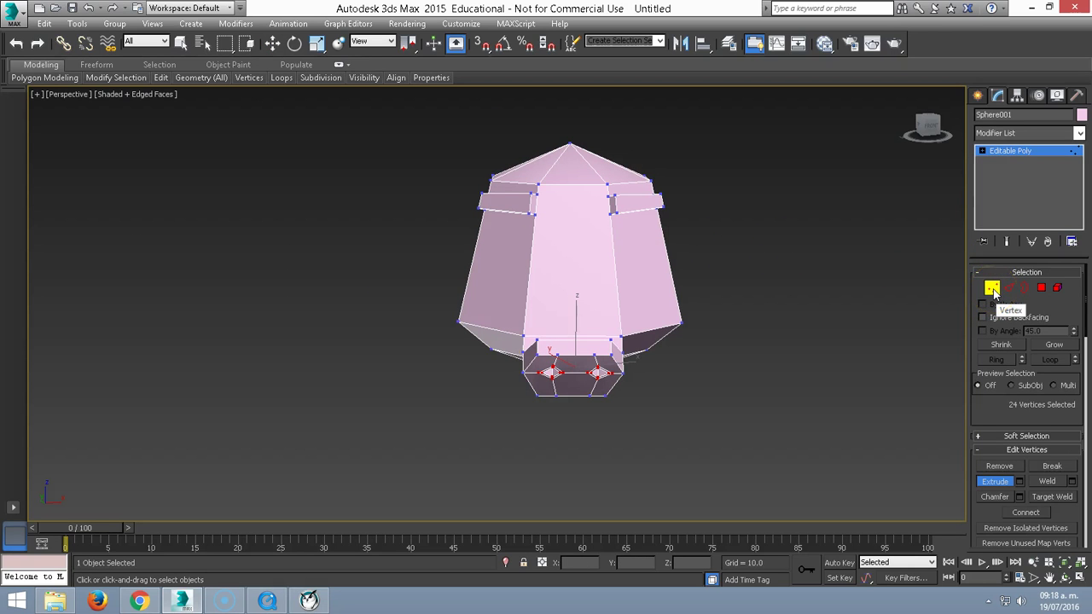
- Switch to wireframe and box-select the left eyebrow tab's vertices
{"action": "left_click", "coordinate": [993, 290]}
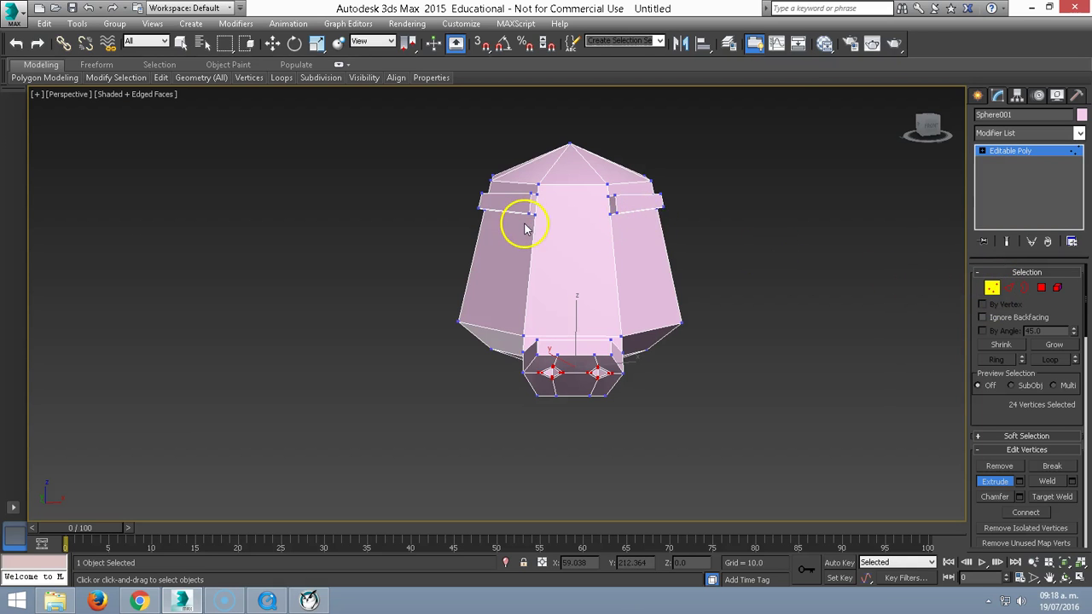
{"action": "key", "text": "F3"}
{"action": "middle_click_drag", "start_coordinate": [578, 230], "coordinate": [581, 214], "text": "alt"}
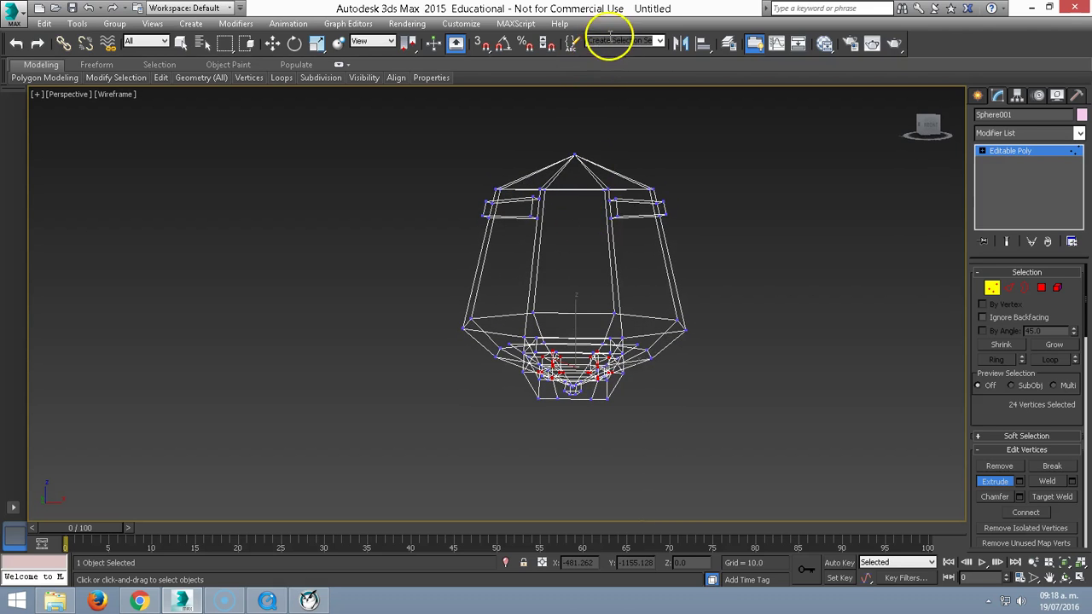
{"action": "left_click_drag", "start_coordinate": [678, 231], "coordinate": [604, 204]}
{"action": "scroll", "coordinate": [608, 199], "scroll_direction": "up", "scroll_amount": 5}
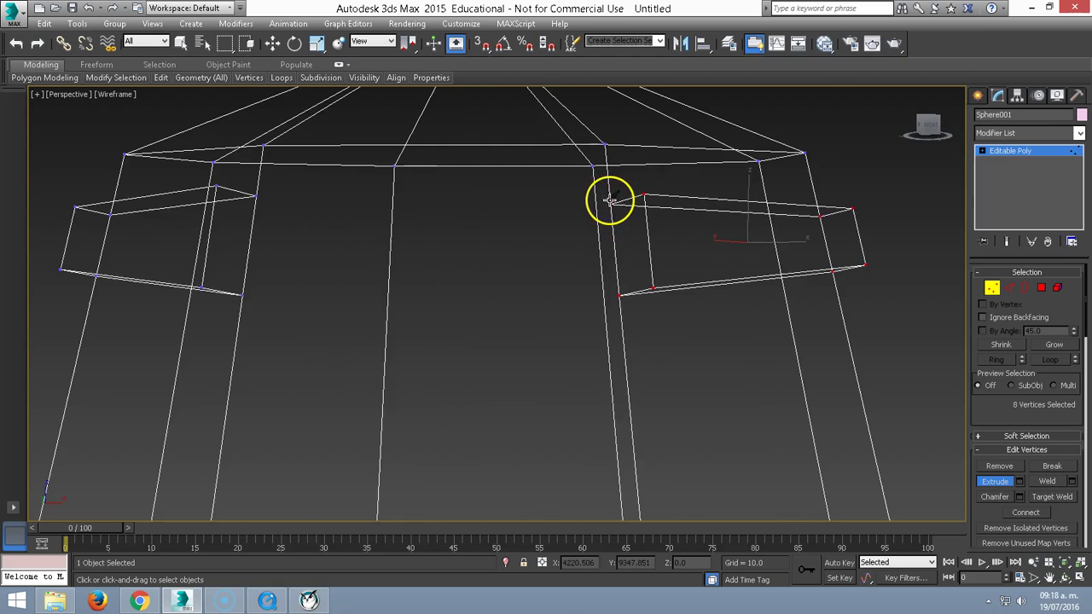
{"action": "scroll", "coordinate": [610, 203], "scroll_direction": "down", "scroll_amount": 5}
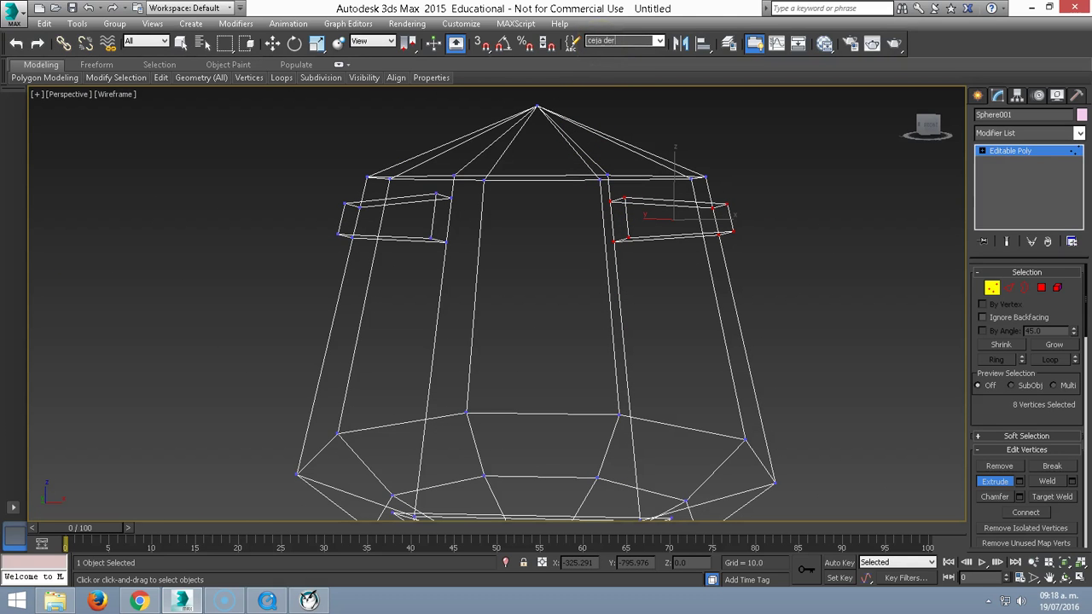
{"action": "left_click_drag", "start_coordinate": [451, 254], "coordinate": [329, 188]}
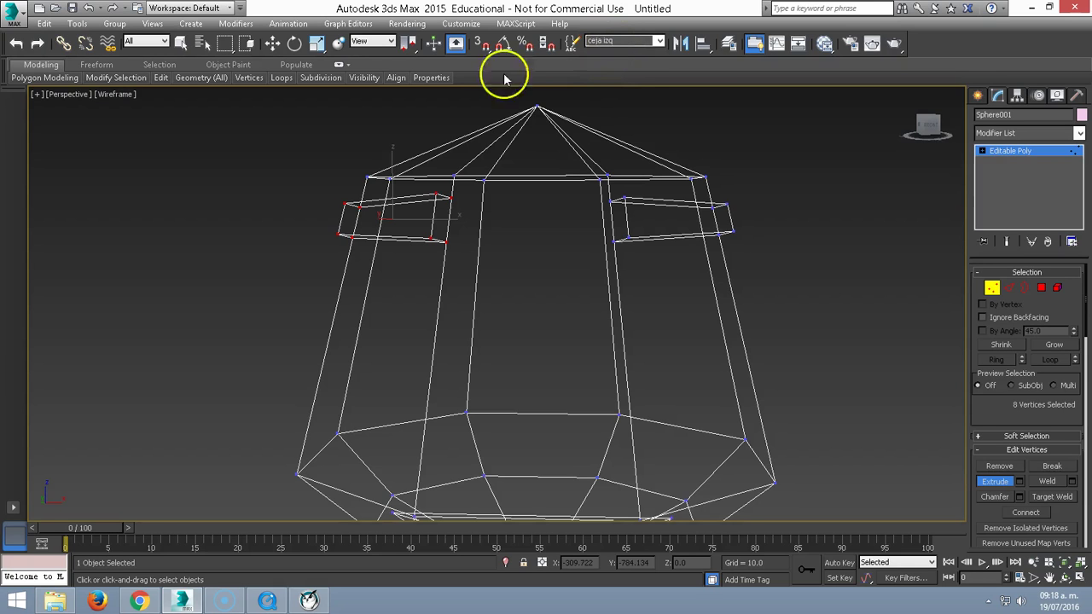
- Save them as 'ceja izq', recall it alongside 'ceja der', and show all four viewports
{"action": "left_click", "coordinate": [659, 43]}
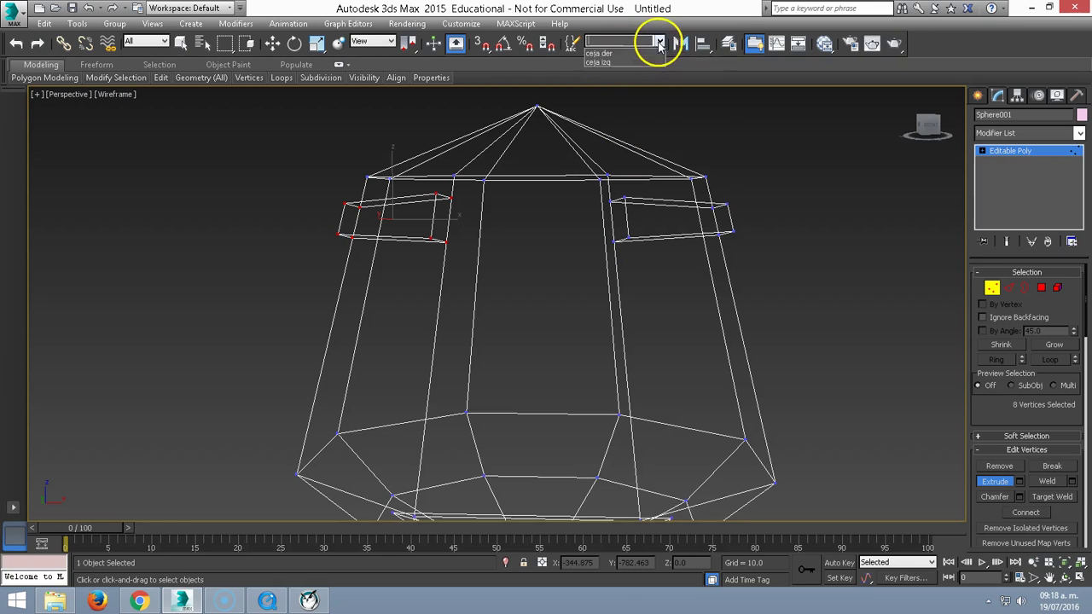
{"action": "left_click", "coordinate": [605, 53]}
{"action": "left_click", "coordinate": [661, 41]}
{"action": "left_click", "coordinate": [612, 63]}
{"action": "scroll", "coordinate": [546, 263], "scroll_direction": "down", "scroll_amount": 5}
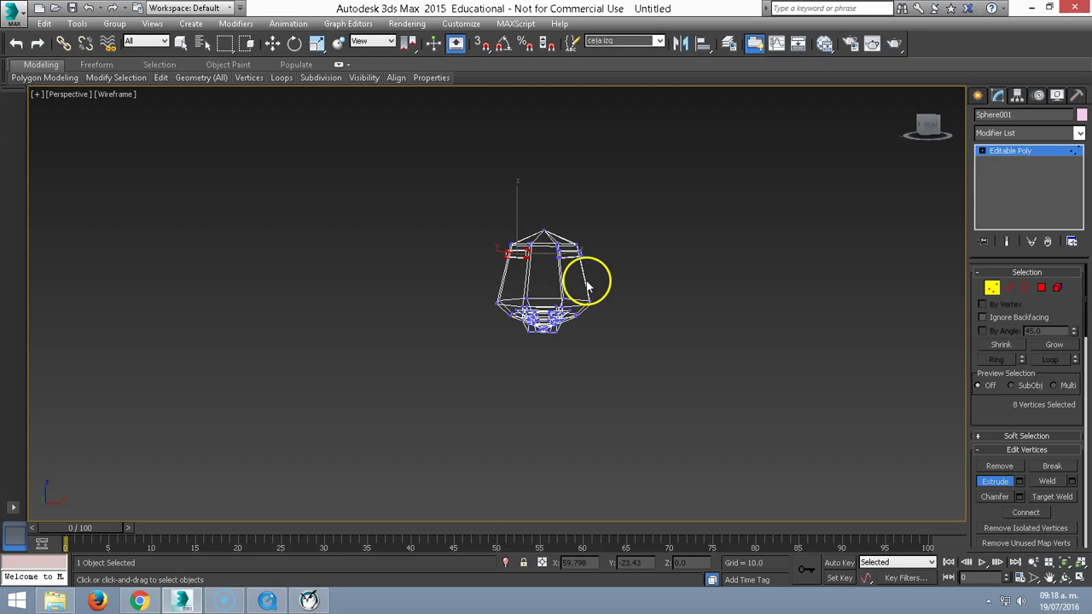
{"action": "key", "text": "alt+w"}
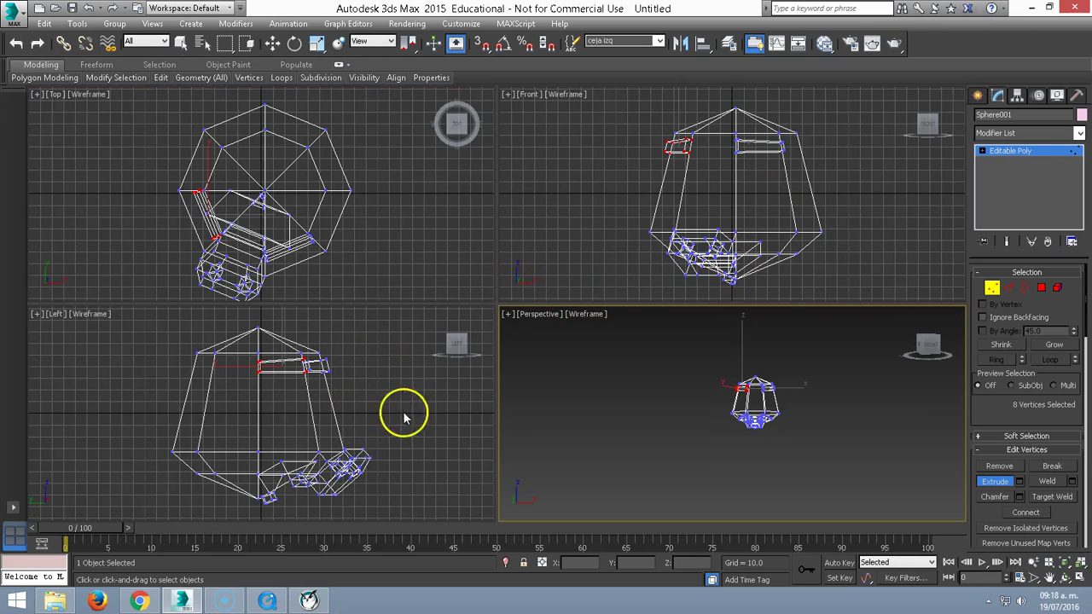
- Rotate the whole head in the Front and Left views so its face points forward
{"action": "left_click", "coordinate": [992, 288]}
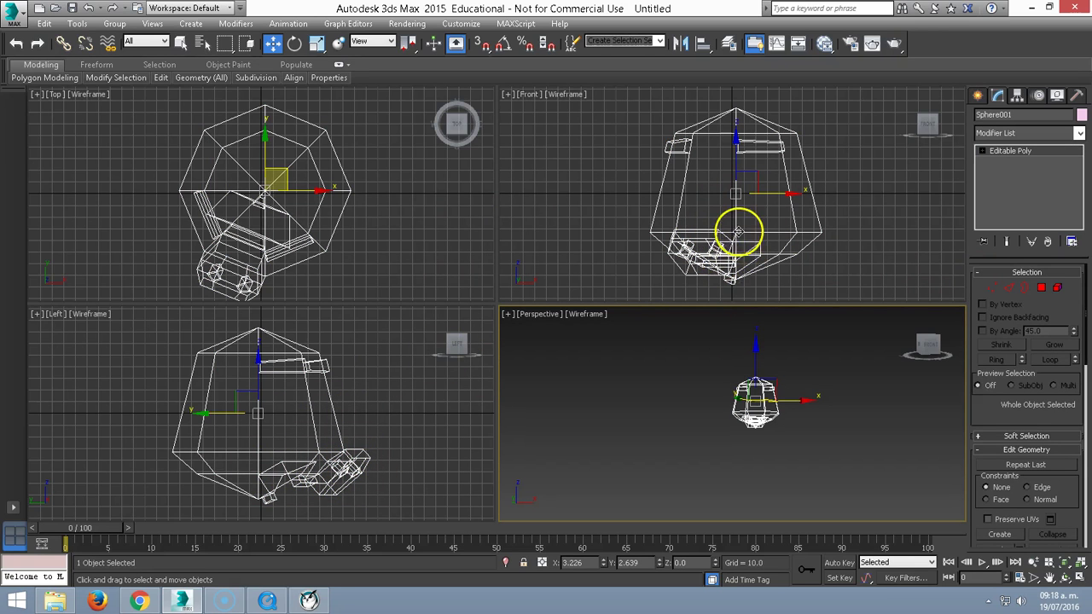
{"action": "left_click", "coordinate": [720, 202]}
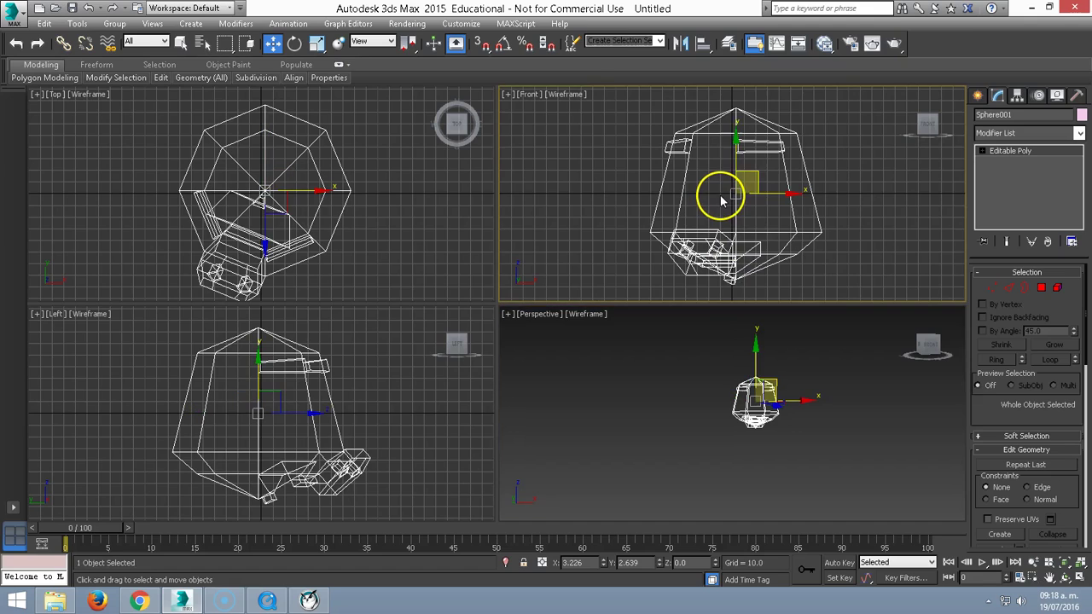
{"action": "right_click", "coordinate": [721, 202]}
{"action": "left_click", "coordinate": [739, 213]}
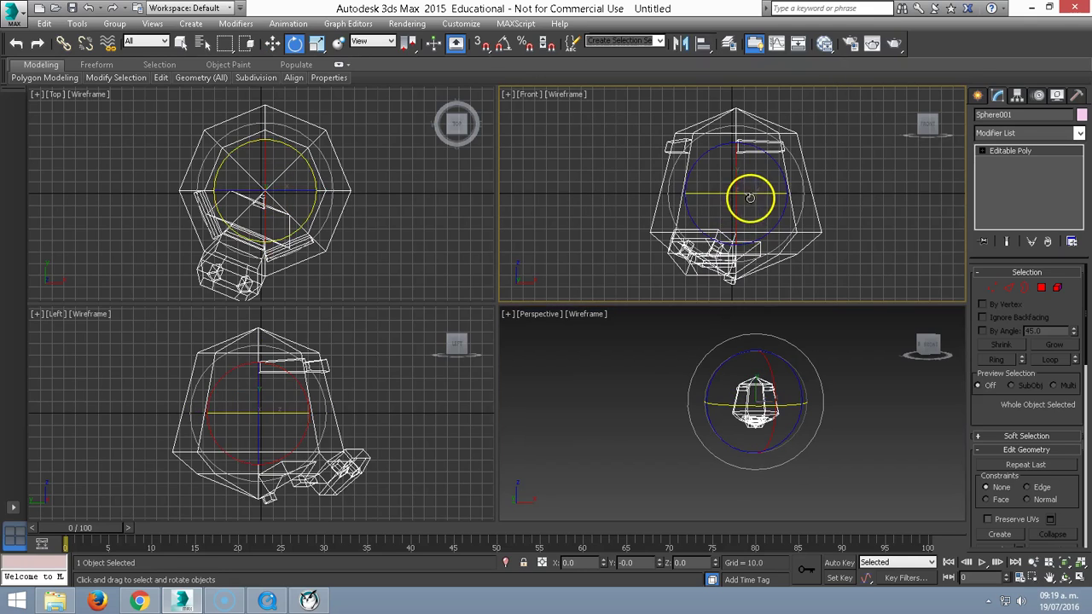
{"action": "mouse_move", "coordinate": [754, 194]}
{"action": "left_mouse_down"}
{"action": "mouse_move", "coordinate": [774, 190]}
{"action": "mouse_move", "coordinate": [768, 182]}
{"action": "left_mouse_up"}
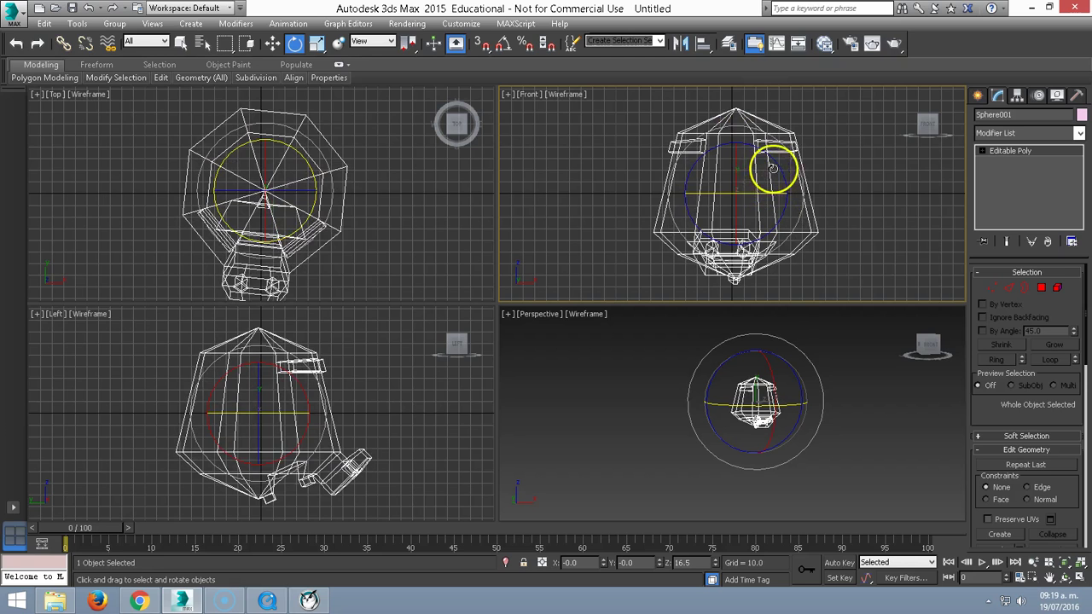
{"action": "left_click_drag", "start_coordinate": [756, 196], "coordinate": [751, 196]}
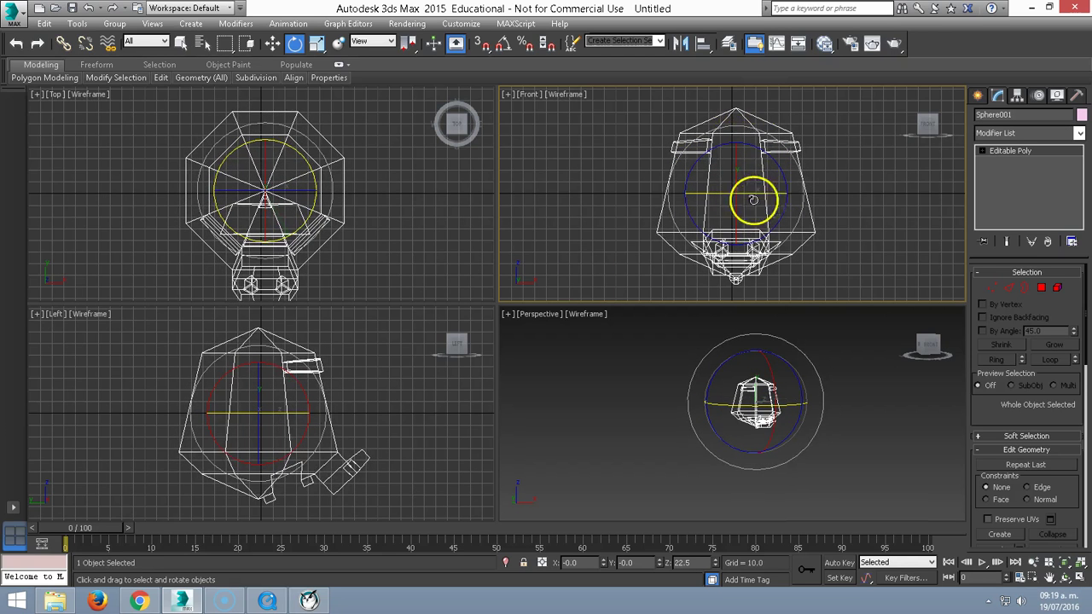
{"action": "left_click_drag", "start_coordinate": [337, 401], "coordinate": [344, 419]}
{"action": "middle_click_drag", "start_coordinate": [344, 418], "coordinate": [333, 371]}
- Return to Vertex mode and box-select the mouth-area vertices in the Left view
{"action": "left_click", "coordinate": [978, 273]}
{"action": "key", "text": "1"}
{"action": "mouse_move", "coordinate": [372, 424]}
{"action": "left_mouse_down"}
{"action": "mouse_move", "coordinate": [294, 358]}
{"action": "mouse_move", "coordinate": [299, 375]}
{"action": "left_mouse_up"}
{"action": "scroll", "coordinate": [299, 367], "scroll_direction": "up", "scroll_amount": 3}
- Box-select the nose vertices in the Left view and save them as 'nariz'
{"action": "scroll", "coordinate": [300, 378], "scroll_direction": "up", "scroll_amount": 3}
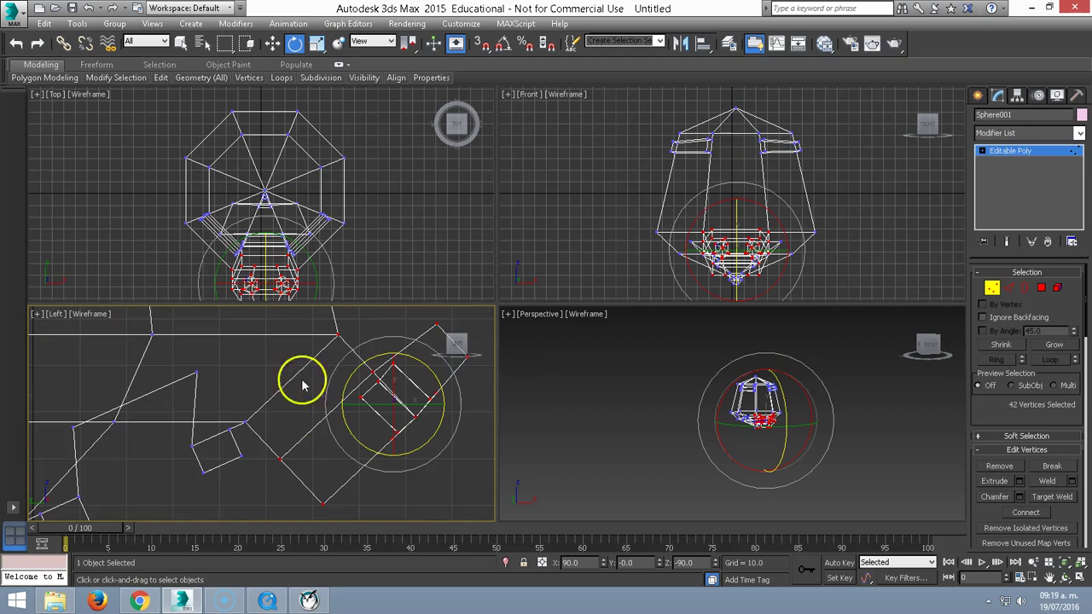
{"action": "left_click", "coordinate": [257, 433], "text": "ctrl"}
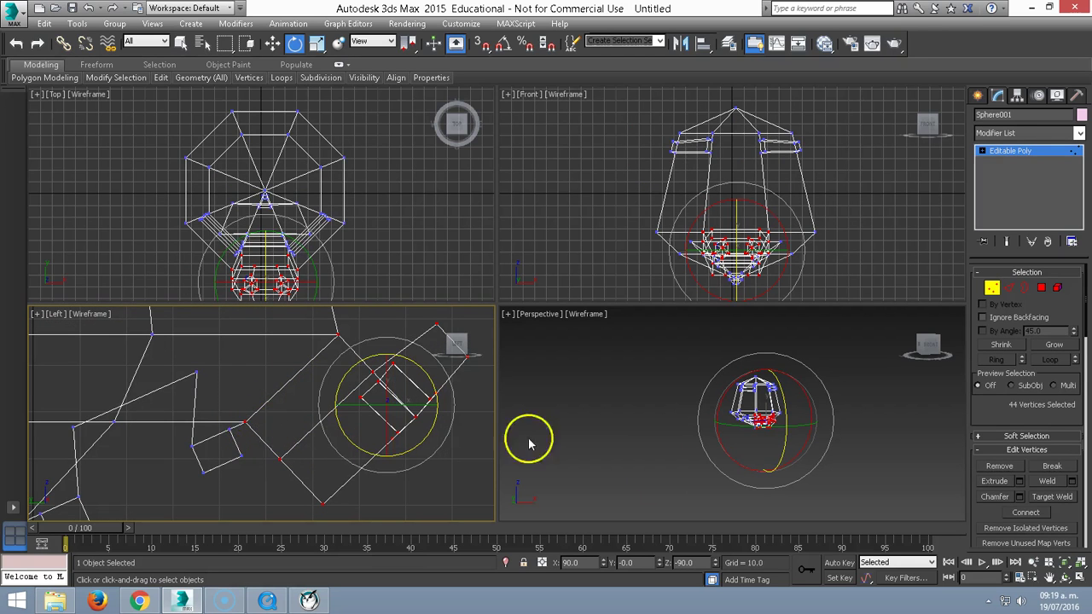
{"action": "right_click", "coordinate": [762, 424]}
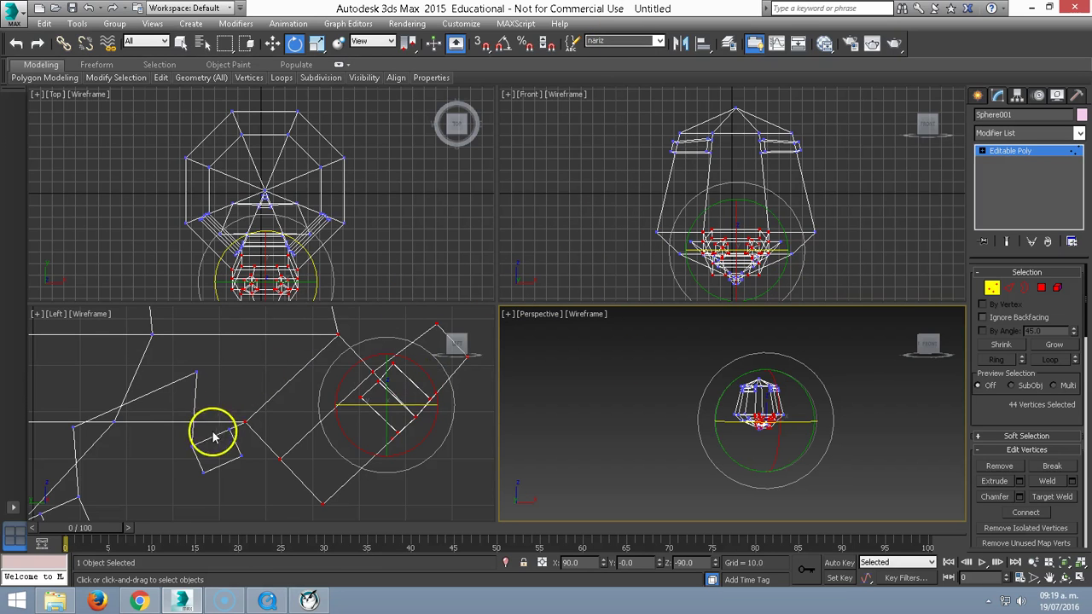
{"action": "left_click_drag", "start_coordinate": [242, 490], "coordinate": [176, 430]}
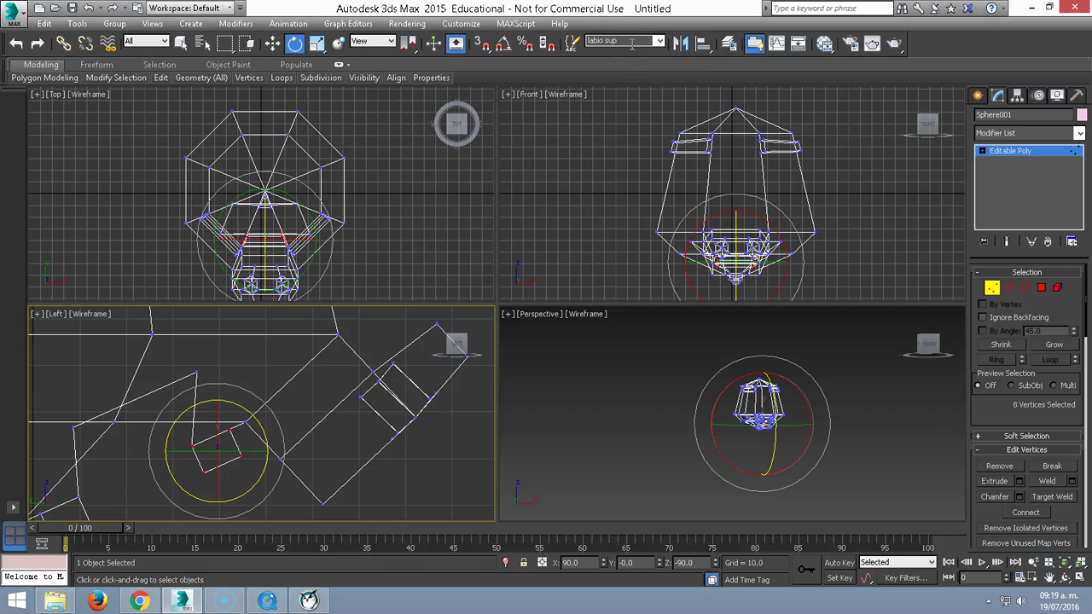
- Select the lip vertices and save them as 'labio sup' and 'labio inf'
{"action": "middle_click_drag", "start_coordinate": [231, 398], "coordinate": [135, 519]}
{"action": "left_click_drag", "start_coordinate": [190, 475], "coordinate": [110, 409]}
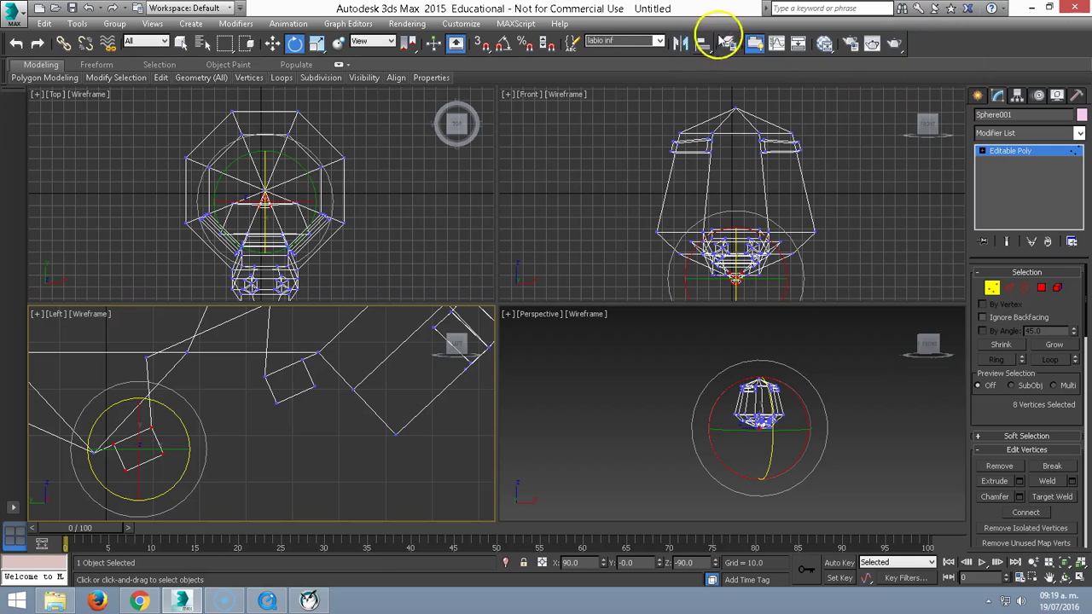
{"action": "left_click", "coordinate": [660, 41]}
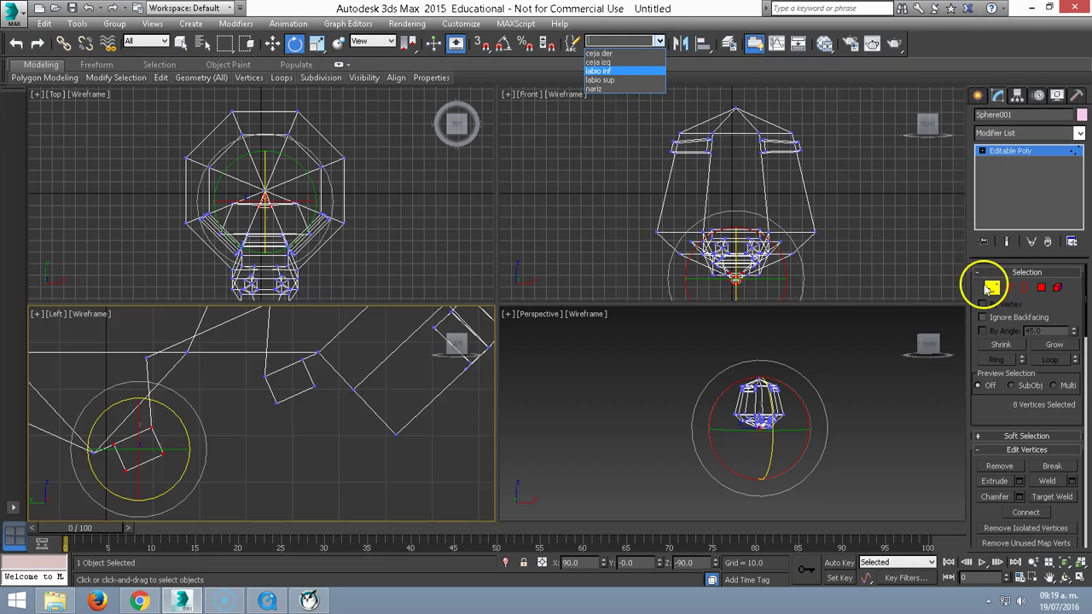
{"action": "middle_click_drag", "start_coordinate": [867, 223], "coordinate": [855, 205]}
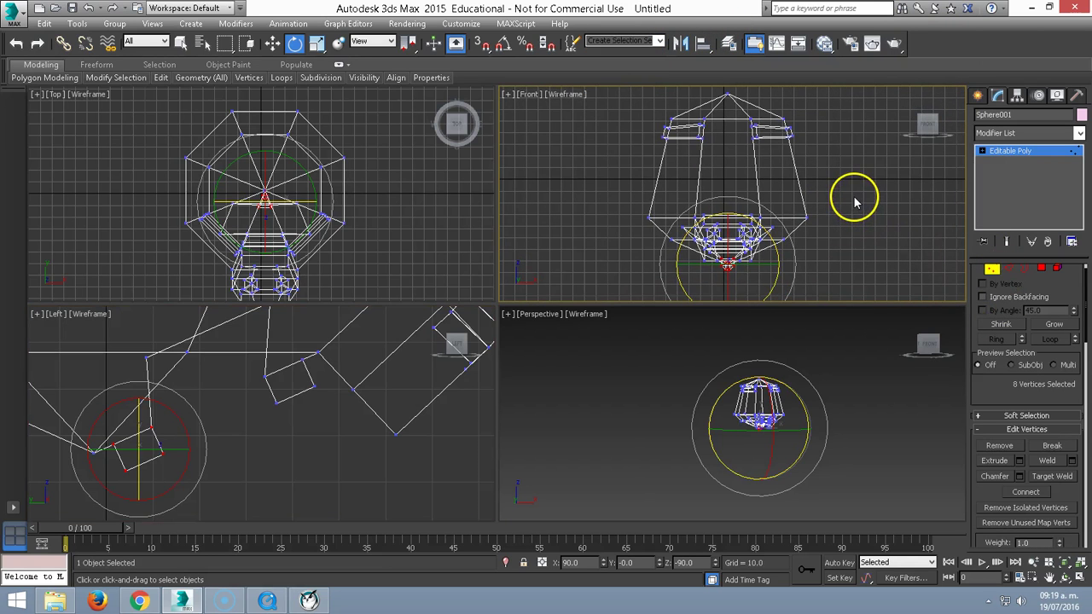
{"action": "scroll", "coordinate": [855, 202], "scroll_direction": "down", "scroll_amount": 4}
{"action": "scroll", "coordinate": [853, 196], "scroll_direction": "up", "scroll_amount": 2}
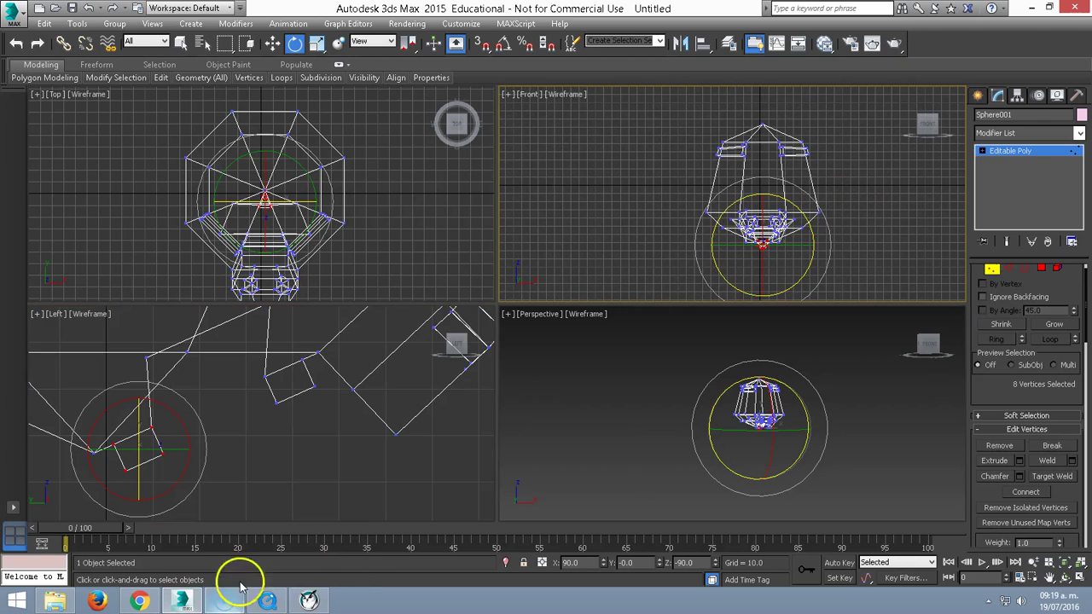
{"action": "left_click", "coordinate": [268, 597]}
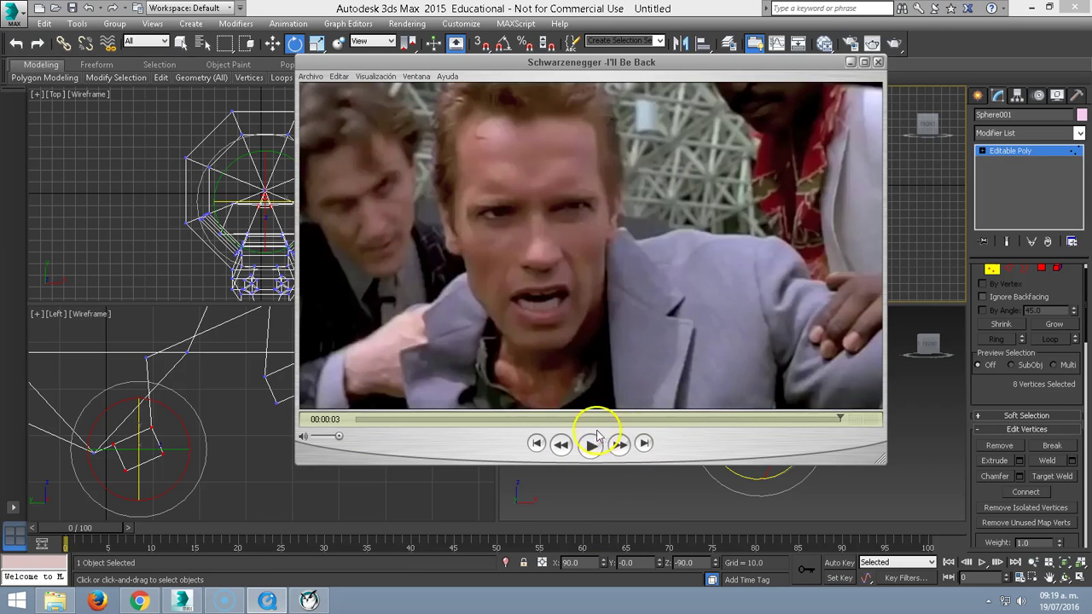
{"action": "left_click", "coordinate": [580, 420]}
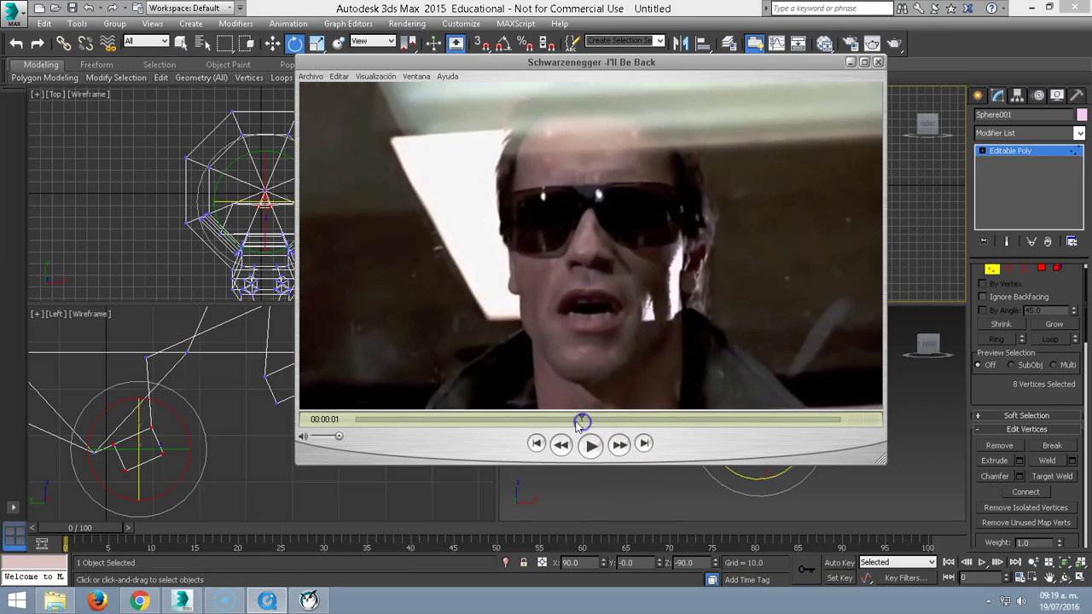
{"action": "left_click", "coordinate": [502, 419]}
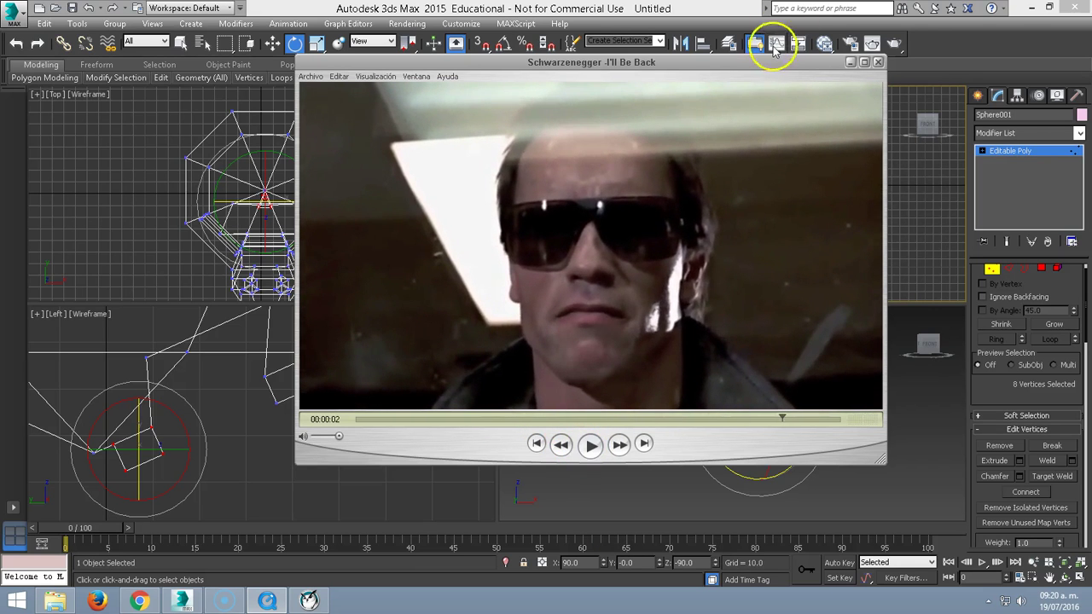
{"action": "left_click", "coordinate": [849, 61]}
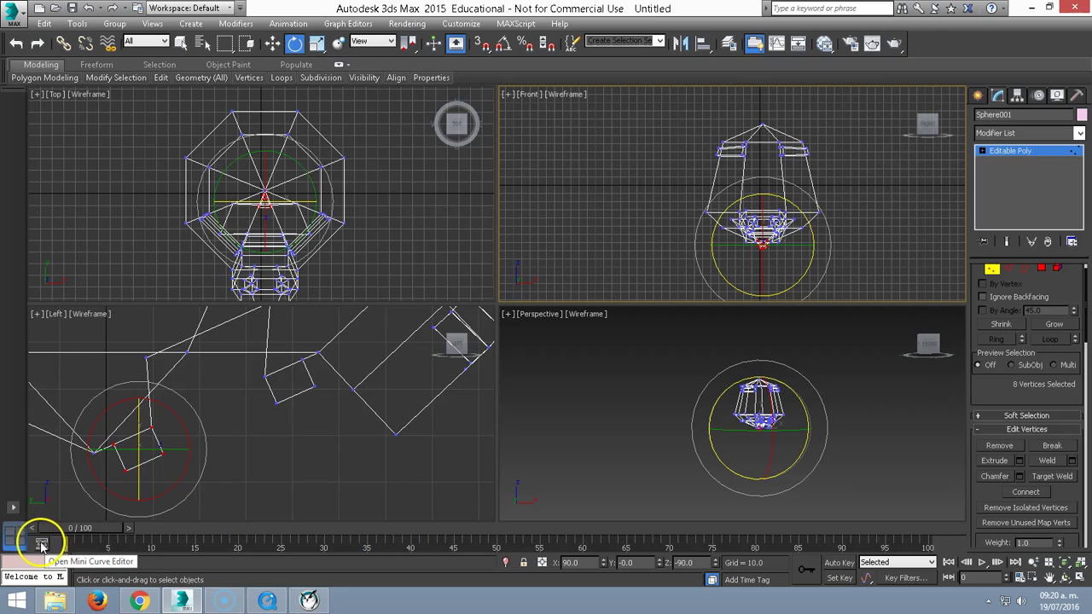
- Open the Mini Curve Editor and double-click the Sound track to bring up ProSound
{"action": "left_click", "coordinate": [43, 545]}
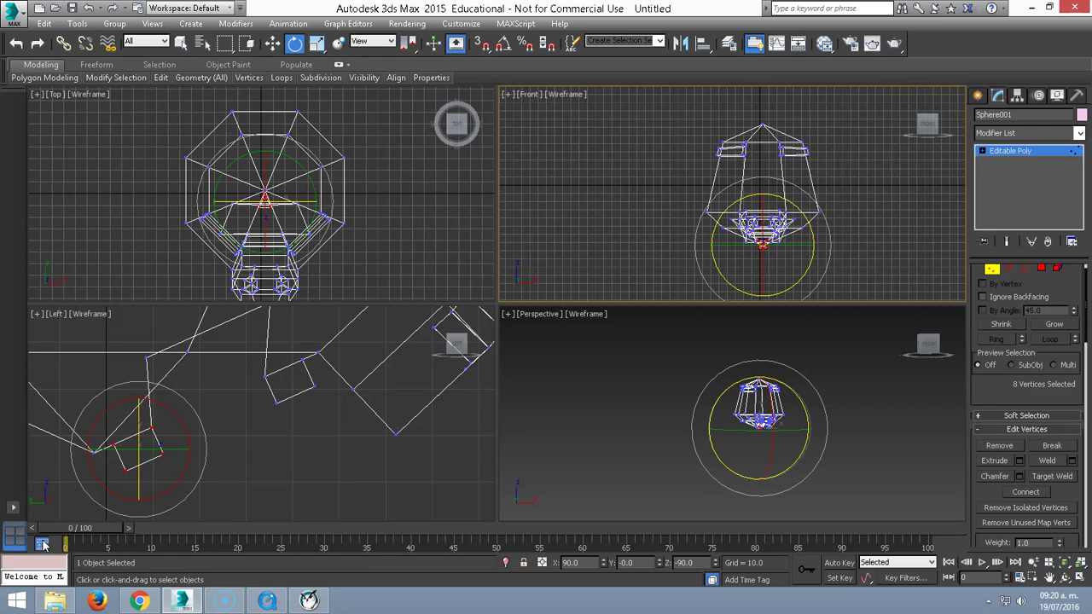
{"action": "left_click", "coordinate": [29, 468]}
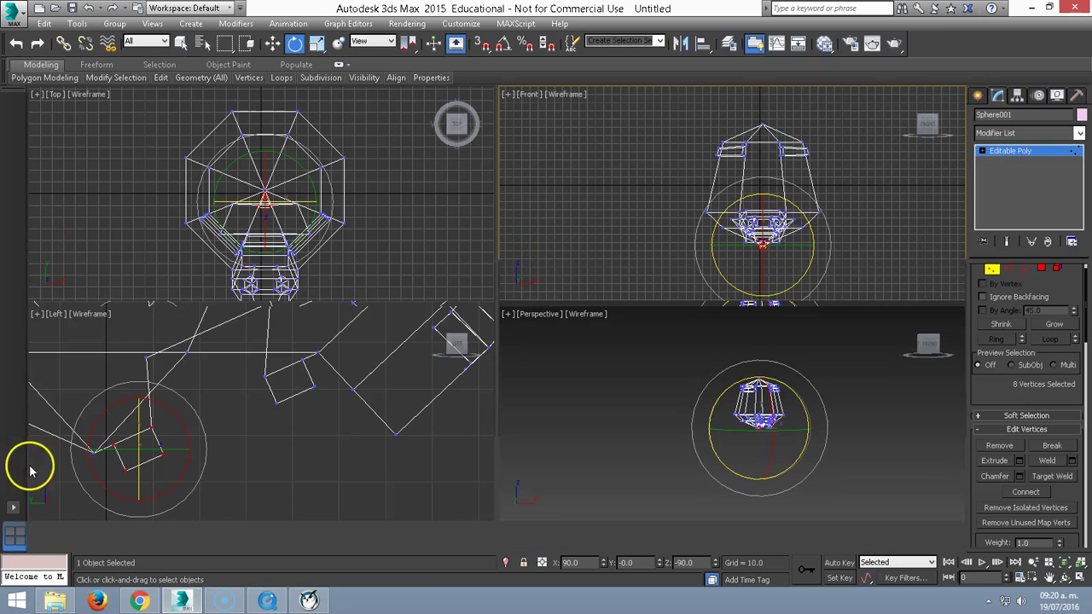
{"action": "left_click", "coordinate": [38, 542]}
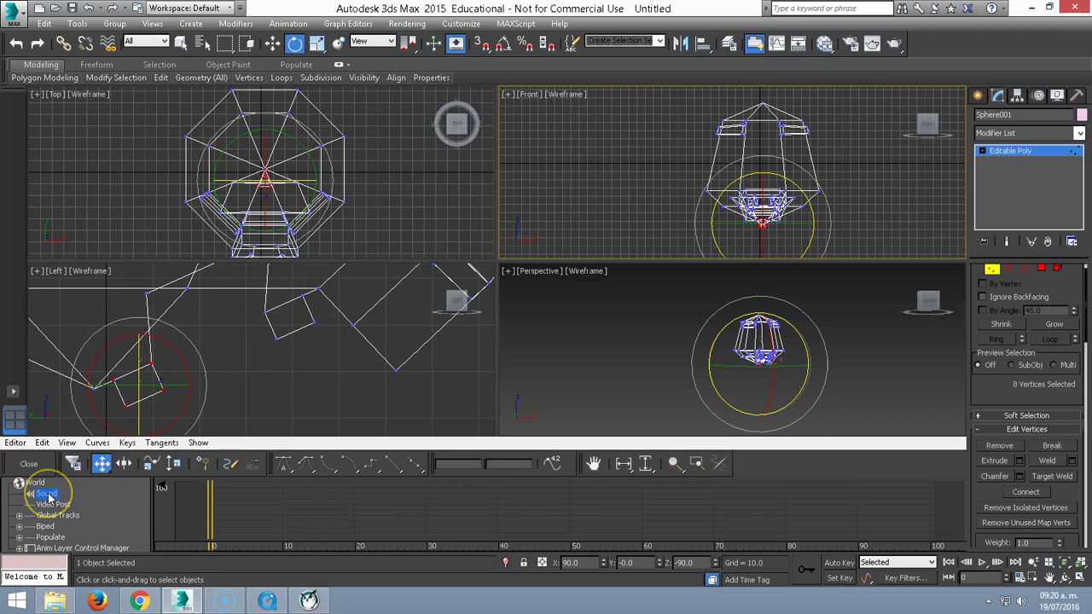
{"action": "double_click", "coordinate": [48, 496]}
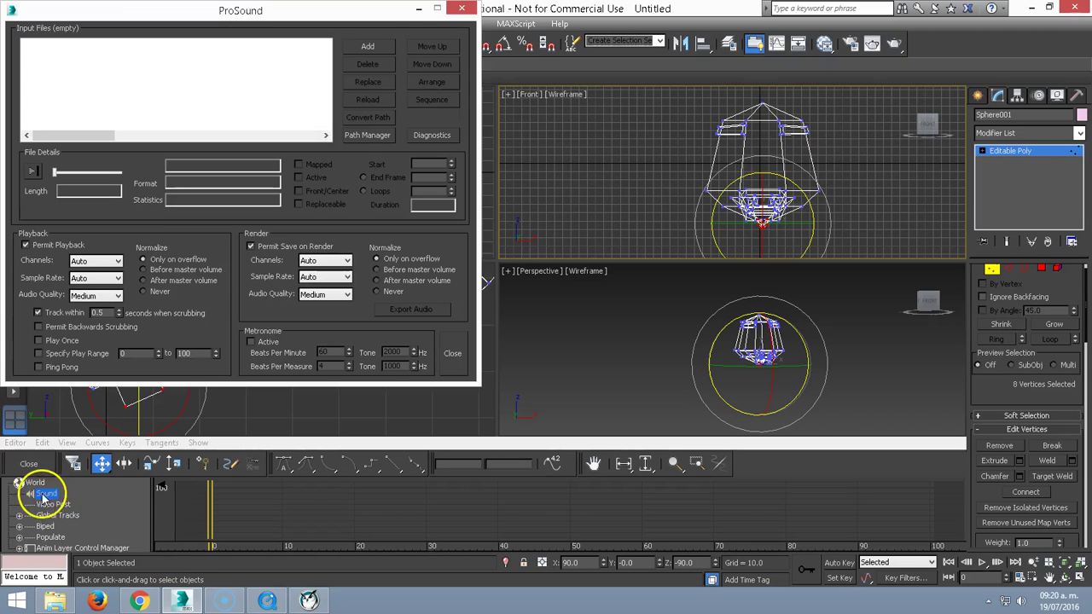
- Load Schwarzenegger_-I_39_ll_Be_Back.wav from the desktop audio folder into ProSound, then close it
{"action": "left_click", "coordinate": [372, 50]}
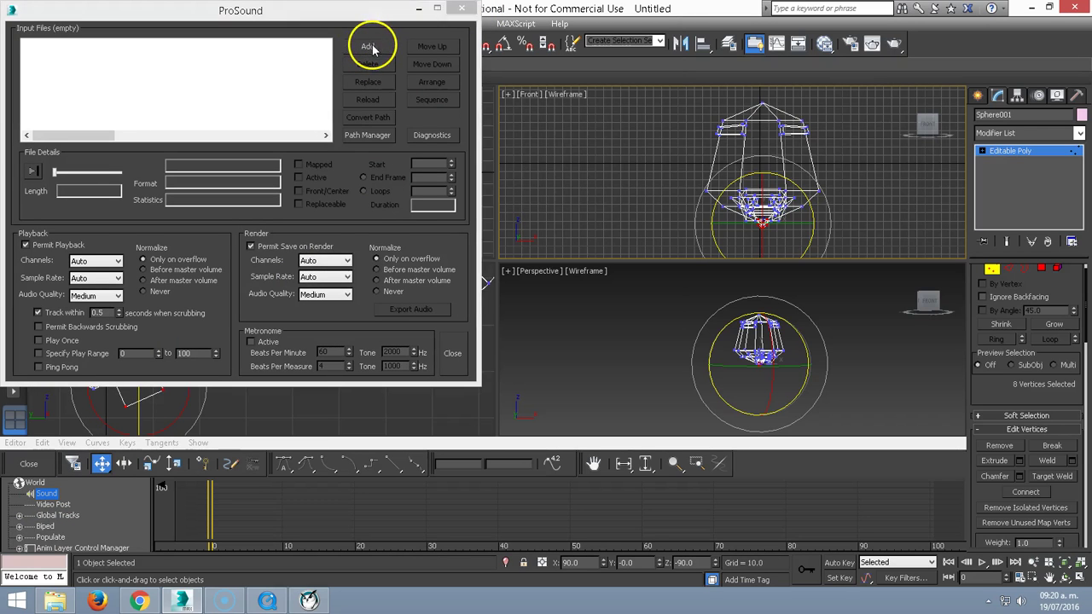
{"action": "left_click", "coordinate": [327, 111]}
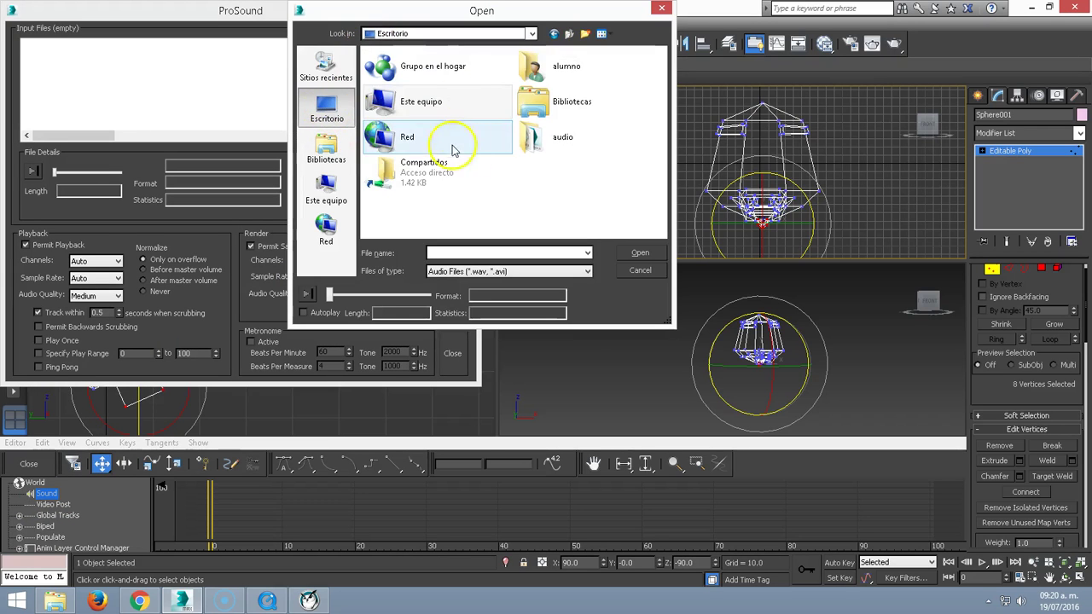
{"action": "double_click", "coordinate": [522, 135]}
{"action": "left_click", "coordinate": [382, 70]}
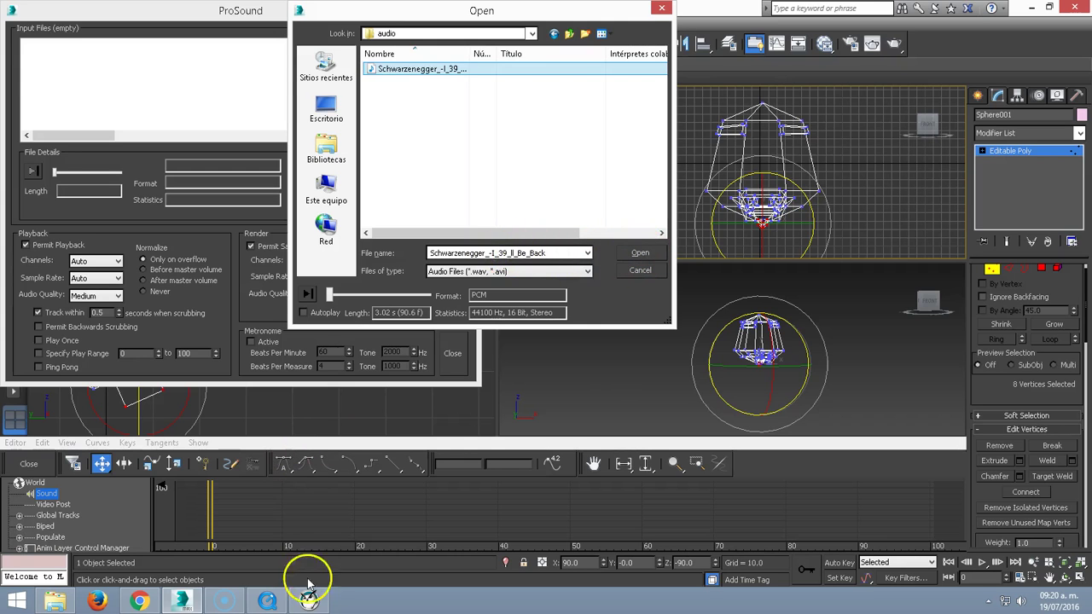
{"action": "left_click", "coordinate": [267, 602]}
{"action": "left_click", "coordinate": [267, 602]}
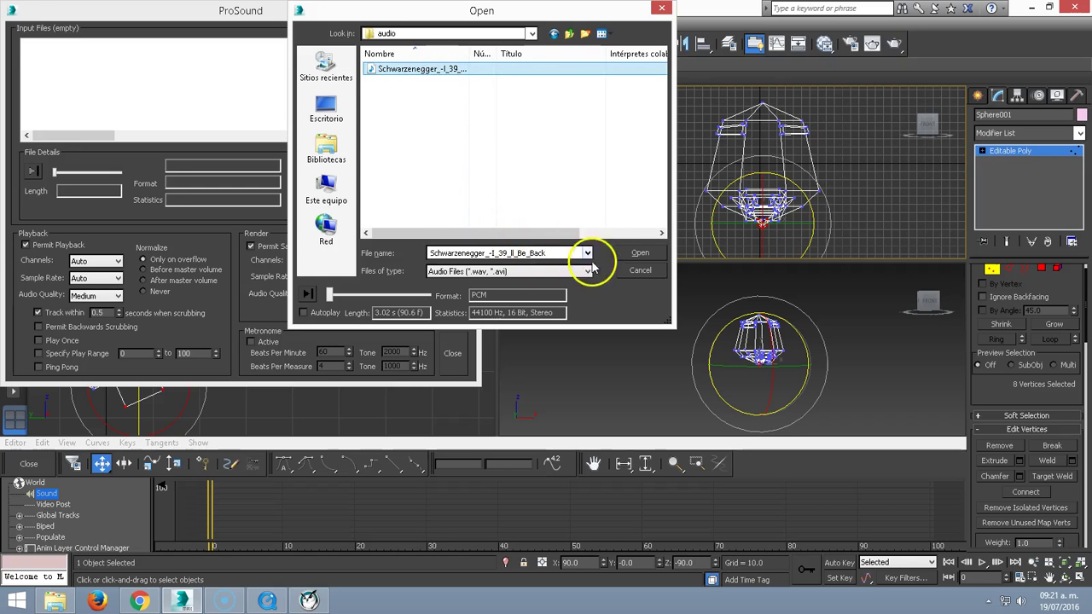
{"action": "left_click", "coordinate": [639, 251]}
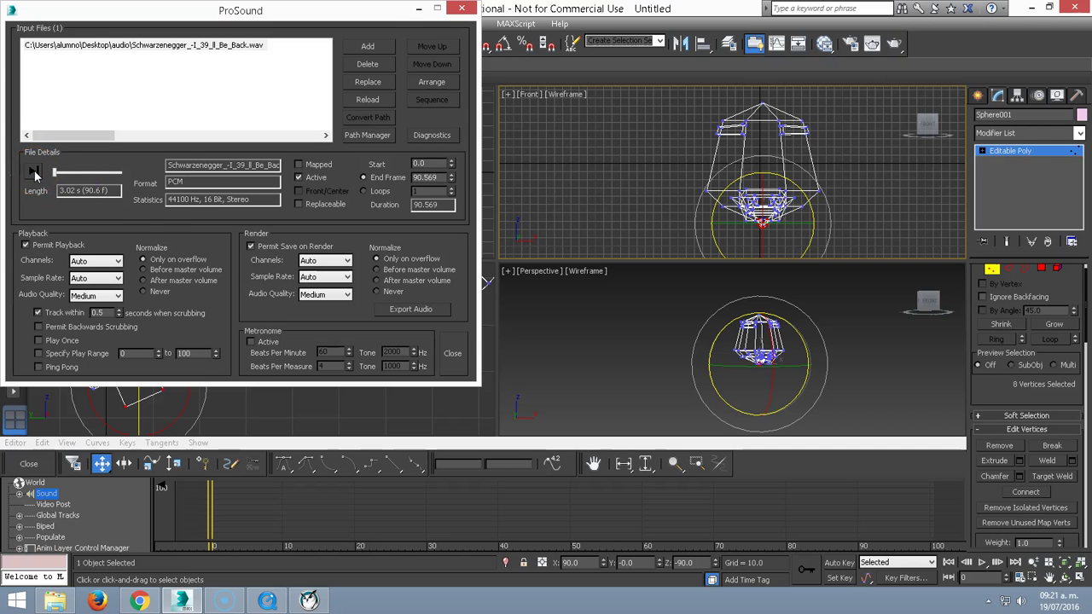
{"action": "left_click", "coordinate": [459, 10]}
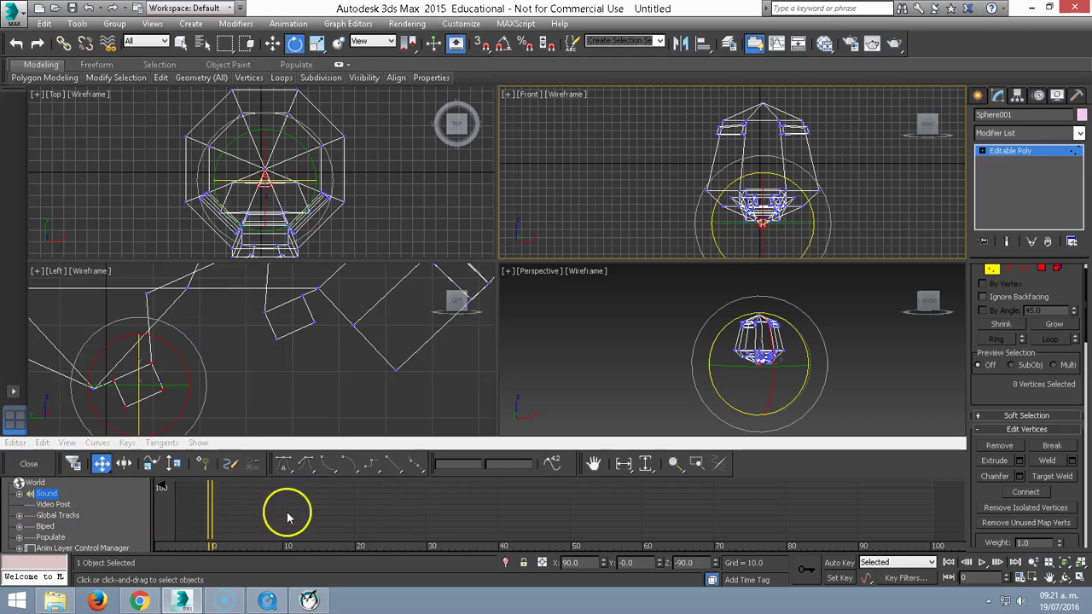
- Expand Sound > <Master Waveform> and display the waveform along the timeline
{"action": "left_click", "coordinate": [19, 494]}
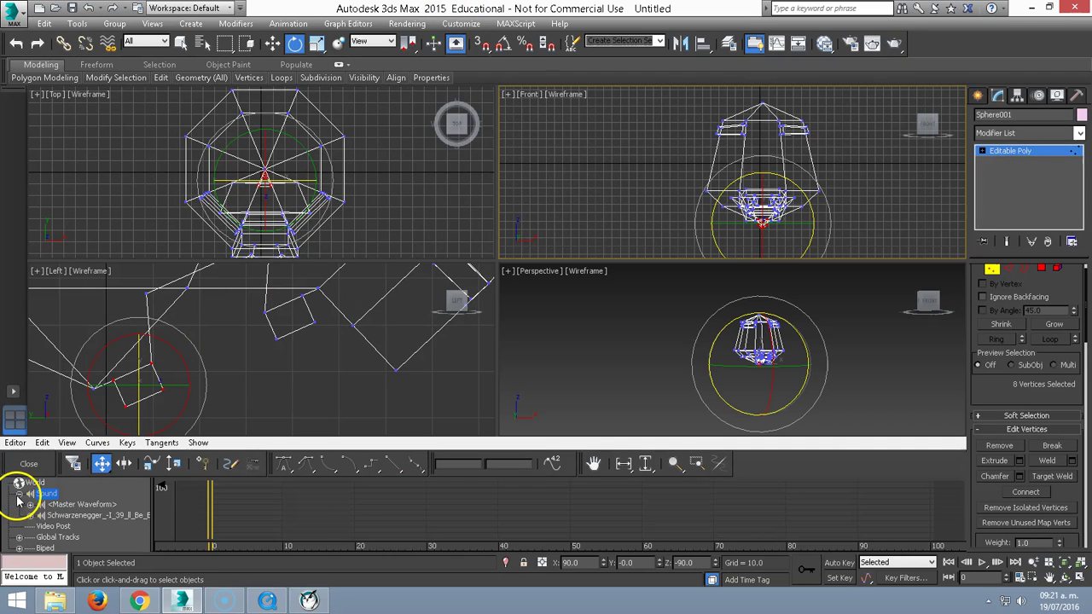
{"action": "left_click", "coordinate": [19, 494]}
{"action": "left_click", "coordinate": [18, 494]}
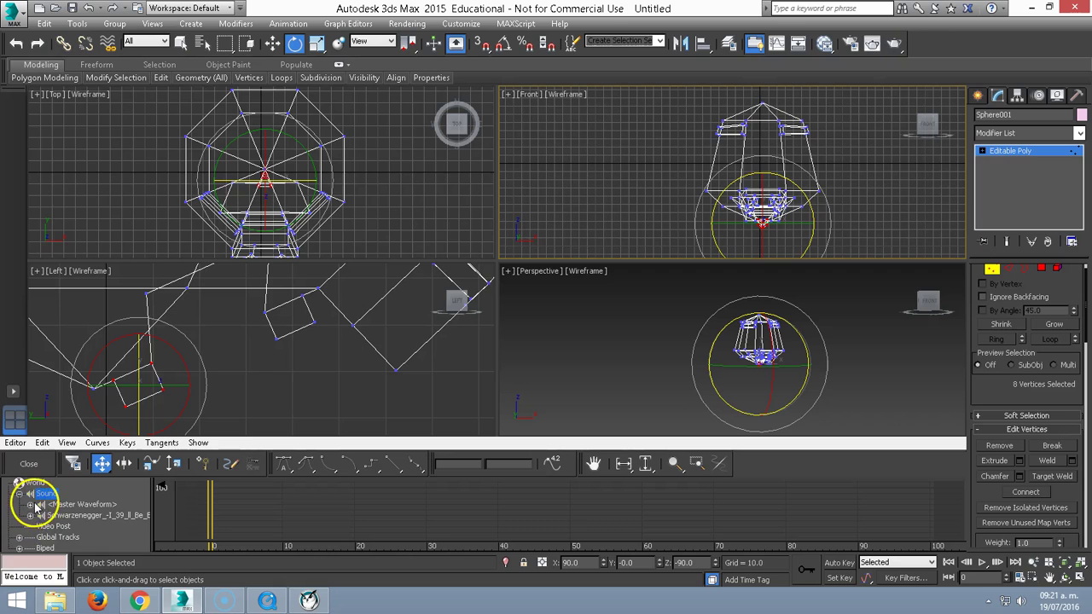
{"action": "left_click", "coordinate": [30, 505]}
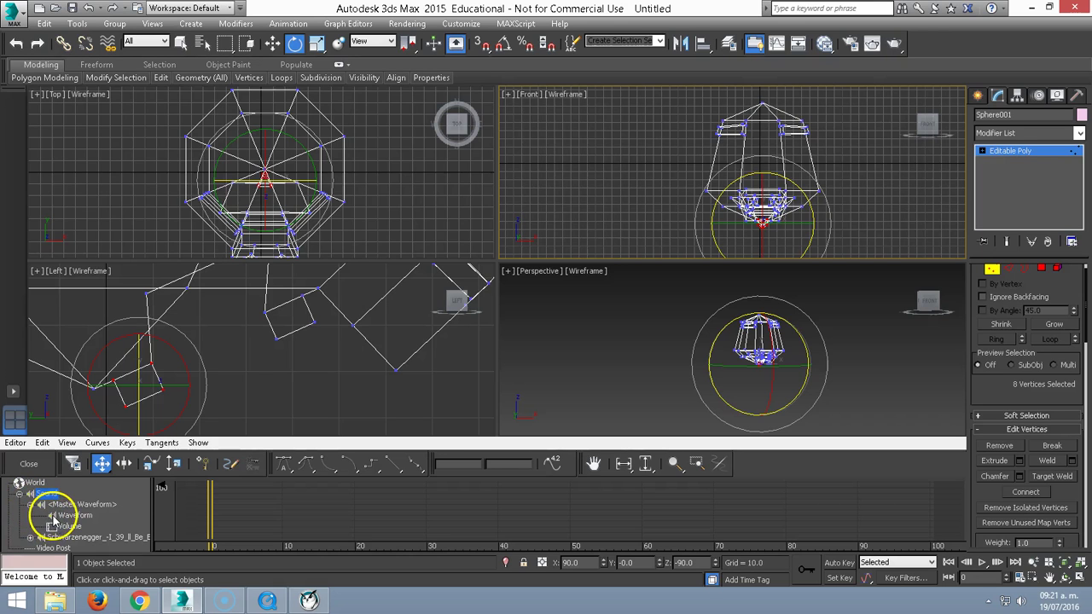
{"action": "left_click", "coordinate": [72, 516]}
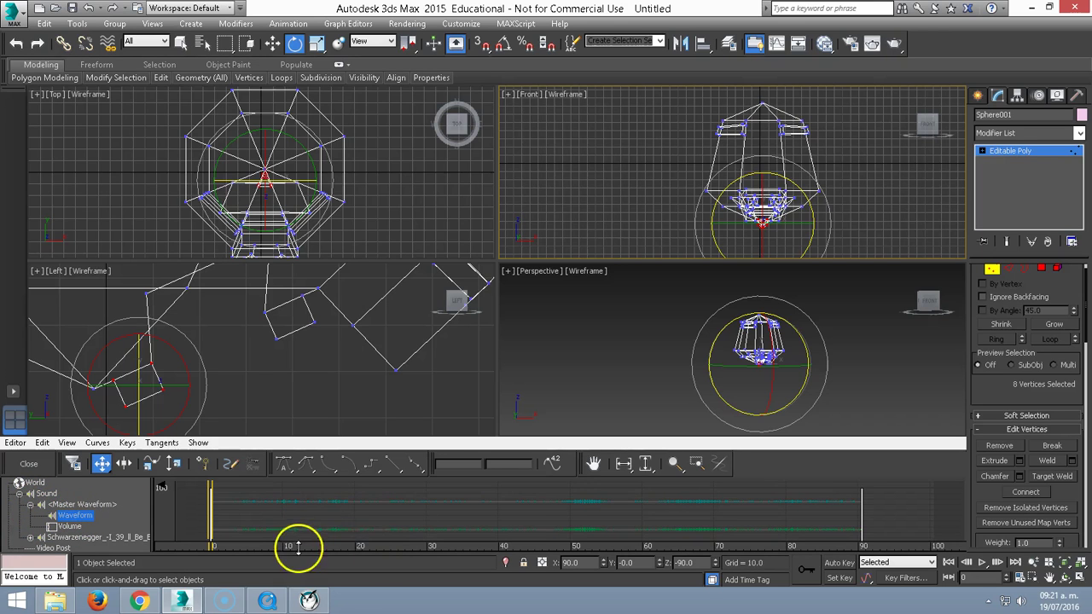
- Scrub the time slider and play back the animation with its sound
{"action": "mouse_move", "coordinate": [211, 512]}
{"action": "left_mouse_down"}
{"action": "mouse_move", "coordinate": [736, 518]}
{"action": "mouse_move", "coordinate": [214, 516]}
{"action": "left_mouse_up"}
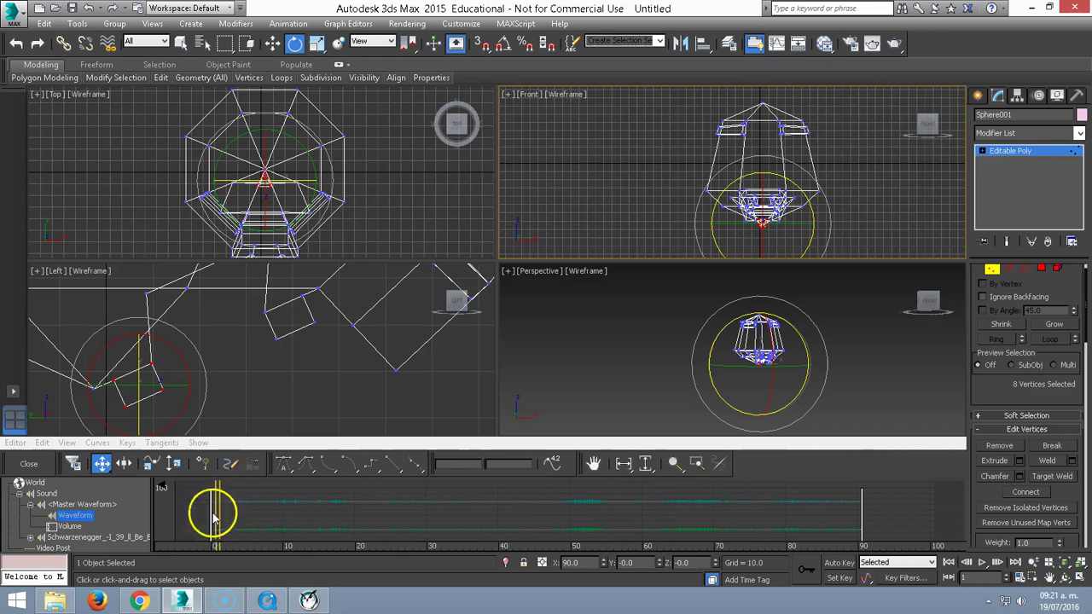
{"action": "left_click", "coordinate": [981, 563]}
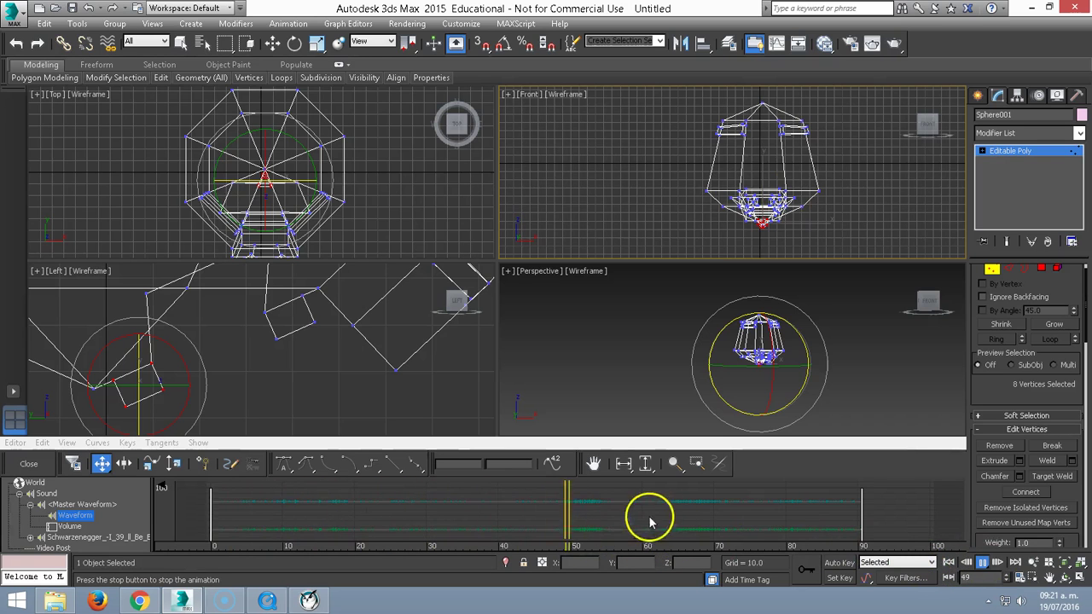
{"action": "left_click", "coordinate": [981, 563]}
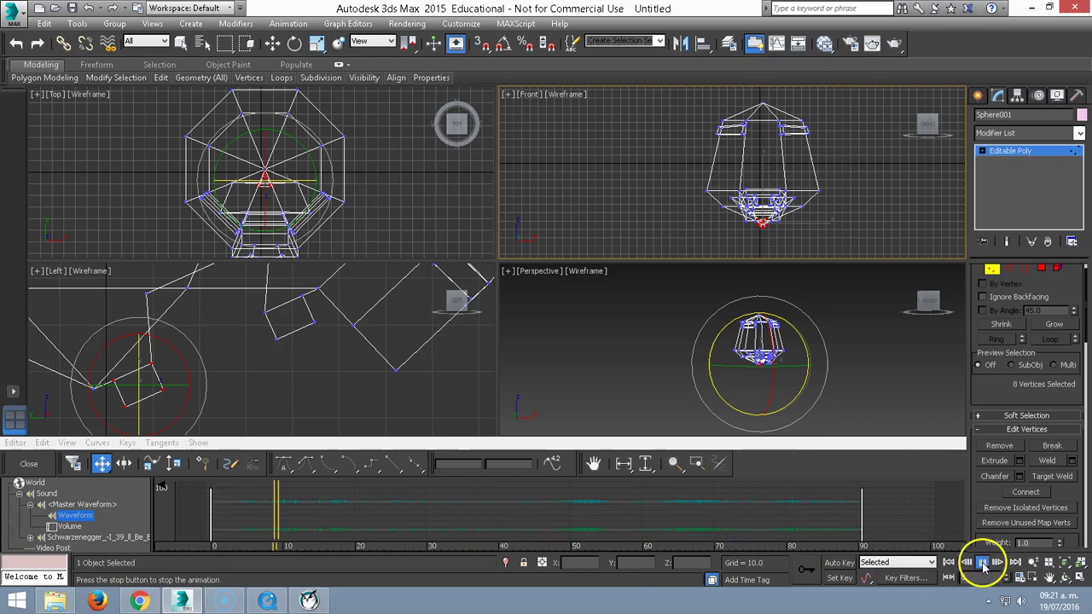
{"action": "left_click_drag", "start_coordinate": [271, 512], "coordinate": [722, 512]}
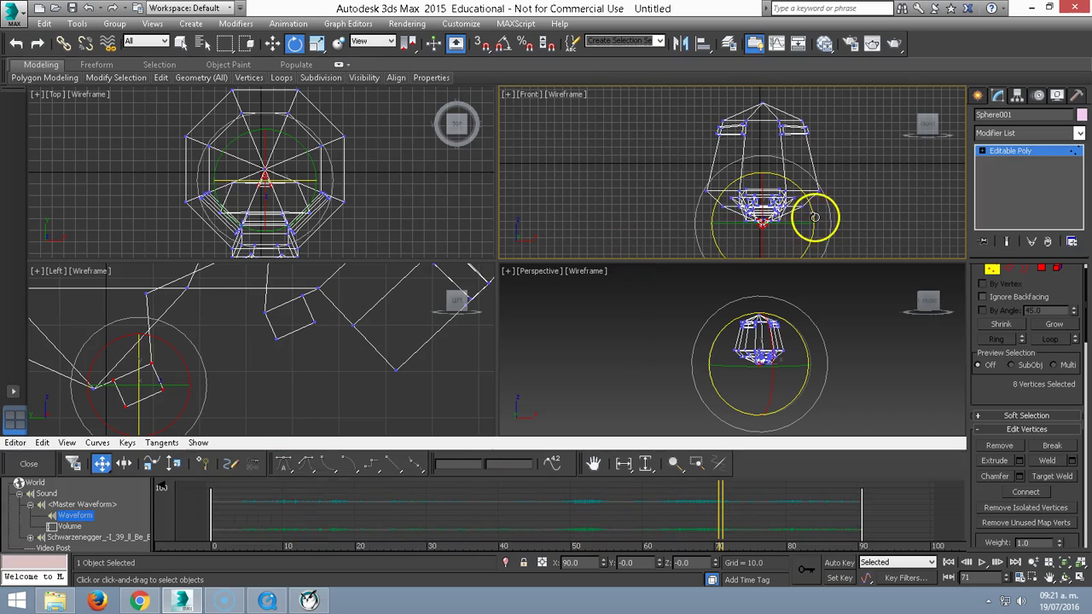
- Zoom in on the head in Perspective and set shading to Shaded + Edged Faces
{"action": "middle_click_drag", "start_coordinate": [705, 341], "coordinate": [598, 354]}
{"action": "scroll", "coordinate": [661, 350], "scroll_direction": "up", "scroll_amount": 3}
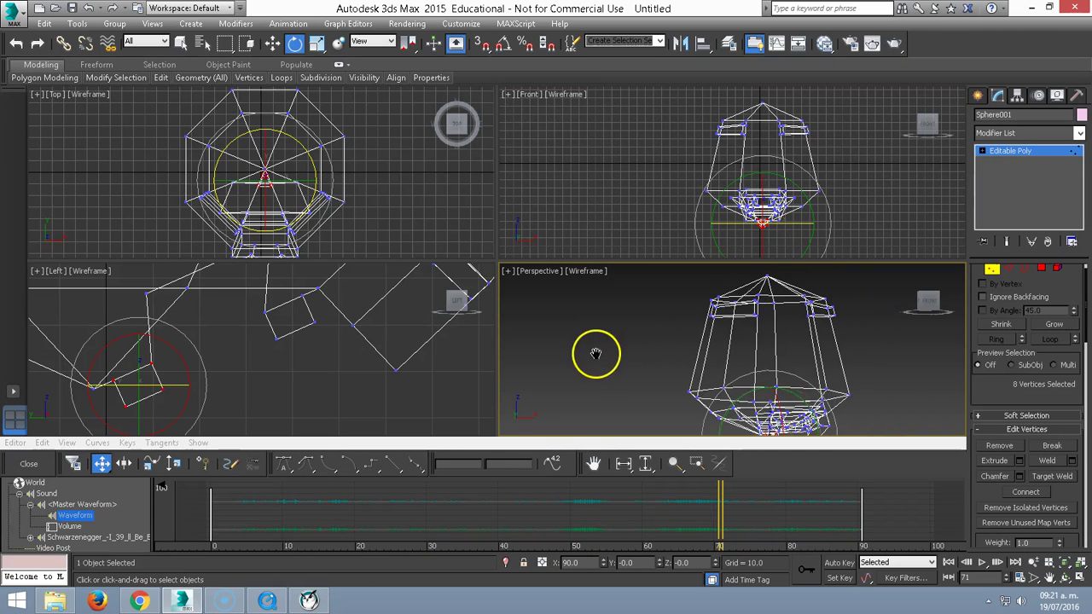
{"action": "left_click", "coordinate": [587, 271]}
{"action": "left_click", "coordinate": [622, 286]}
{"action": "middle_click_drag", "start_coordinate": [762, 348], "coordinate": [692, 348]}
{"action": "left_click", "coordinate": [602, 271]}
{"action": "left_click", "coordinate": [636, 301]}
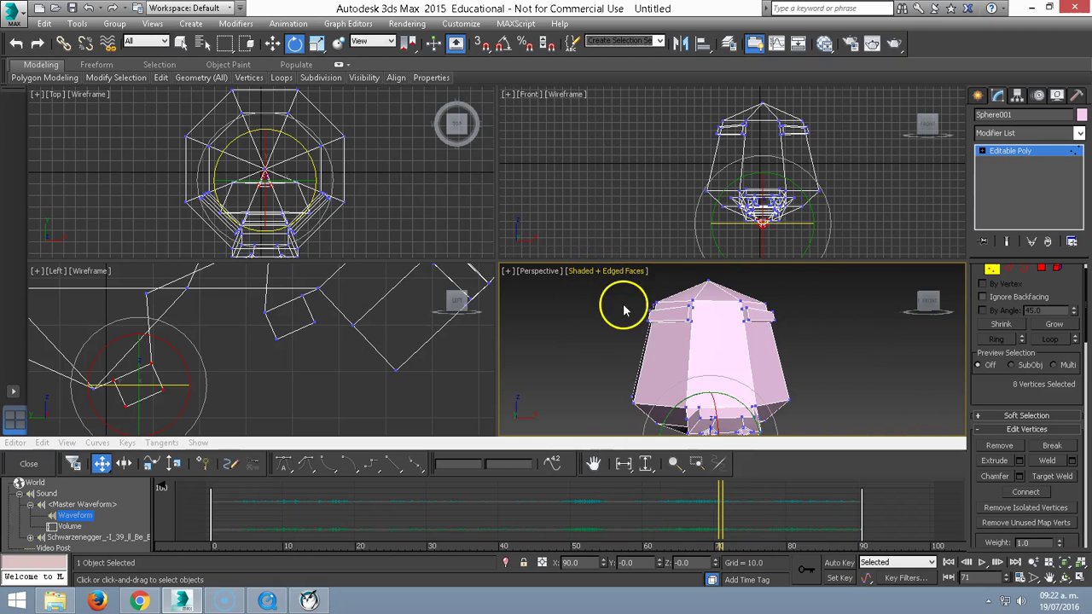
- Maximize the Perspective view with Alt+W, reframe the head and exit Vertex mode
{"action": "mouse_move", "coordinate": [704, 358]}
{"action": "middle_mouse_down", "text": "alt"}
{"action": "mouse_move", "coordinate": [694, 342]}
{"action": "mouse_move", "coordinate": [622, 329]}
{"action": "middle_mouse_up", "text": "alt"}
{"action": "key", "text": "alt+w"}
{"action": "mouse_move", "coordinate": [518, 307]}
{"action": "middle_mouse_down", "text": "alt"}
{"action": "mouse_move", "coordinate": [524, 227]}
{"action": "mouse_move", "coordinate": [517, 256]}
{"action": "middle_mouse_up", "text": "alt"}
{"action": "scroll", "coordinate": [517, 265], "scroll_direction": "down", "scroll_amount": 2}
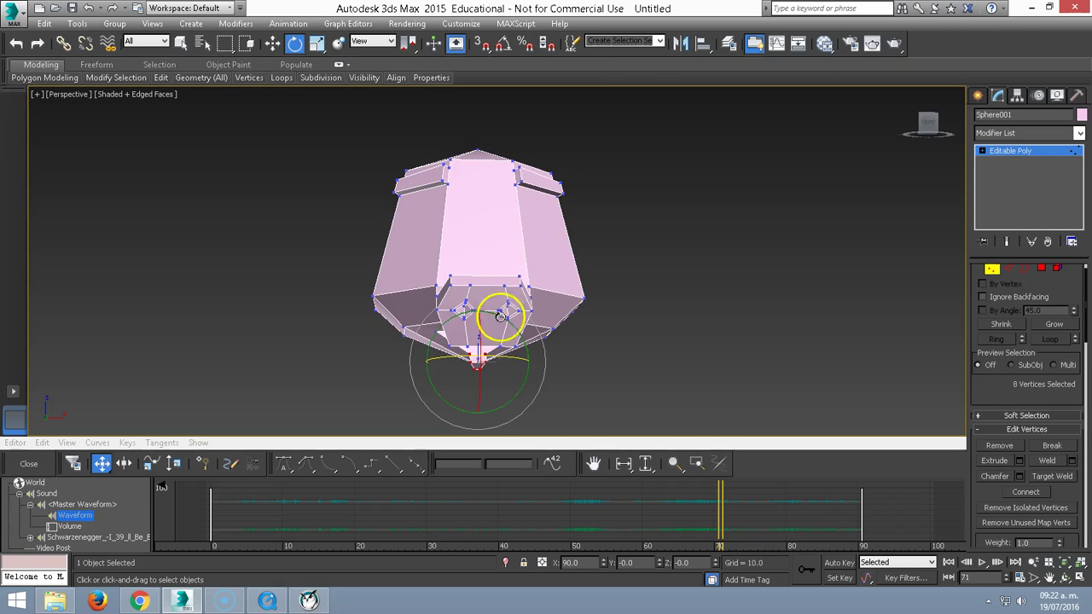
{"action": "middle_click_drag", "start_coordinate": [488, 313], "coordinate": [478, 316], "text": "alt"}
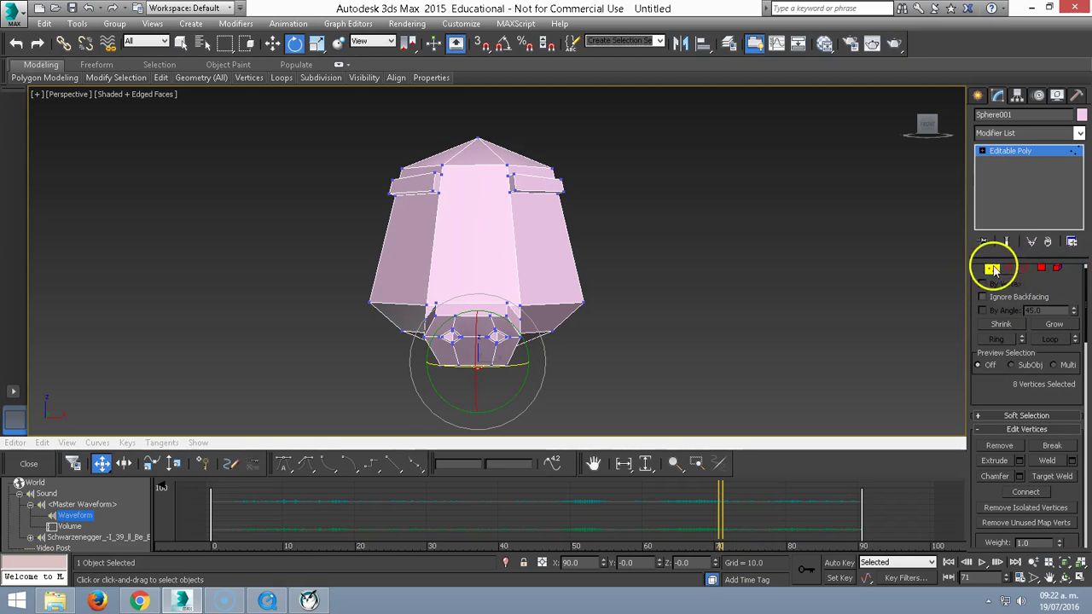
{"action": "left_click", "coordinate": [992, 270]}
{"action": "mouse_move", "coordinate": [588, 267]}
{"action": "left_mouse_down"}
{"action": "mouse_move", "coordinate": [352, 248]}
{"action": "mouse_move", "coordinate": [554, 256]}
{"action": "left_mouse_up"}
{"action": "right_click", "coordinate": [431, 265]}
- Shift-move the pink head along X to make 10 independent copies
{"action": "left_click", "coordinate": [450, 281]}
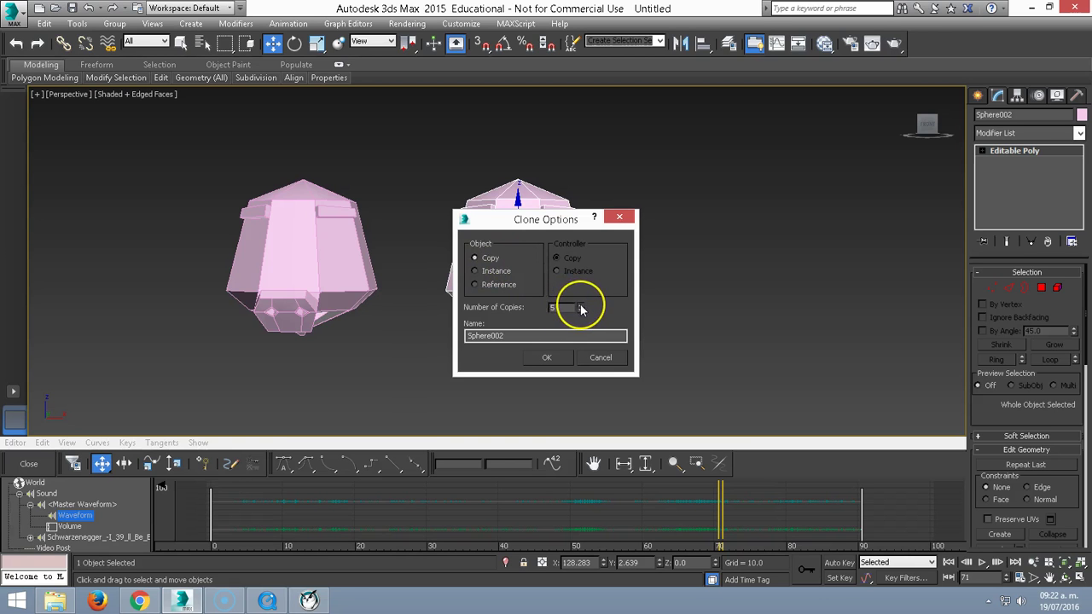
{"action": "left_click", "coordinate": [548, 359]}
{"action": "scroll", "coordinate": [512, 249], "scroll_direction": "up", "scroll_amount": 2}
- Select the third head, Sphere003, and orbit to view the row of heads
{"action": "left_click_drag", "start_coordinate": [94, 134], "coordinate": [475, 366]}
{"action": "middle_click_drag", "start_coordinate": [452, 317], "coordinate": [409, 328]}
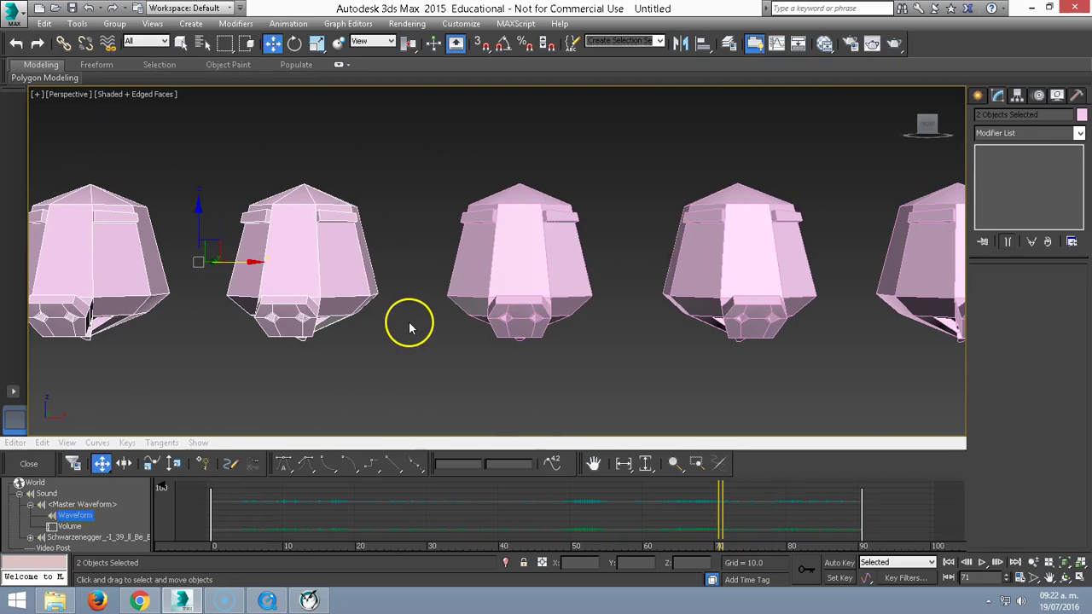
{"action": "left_click", "coordinate": [472, 264]}
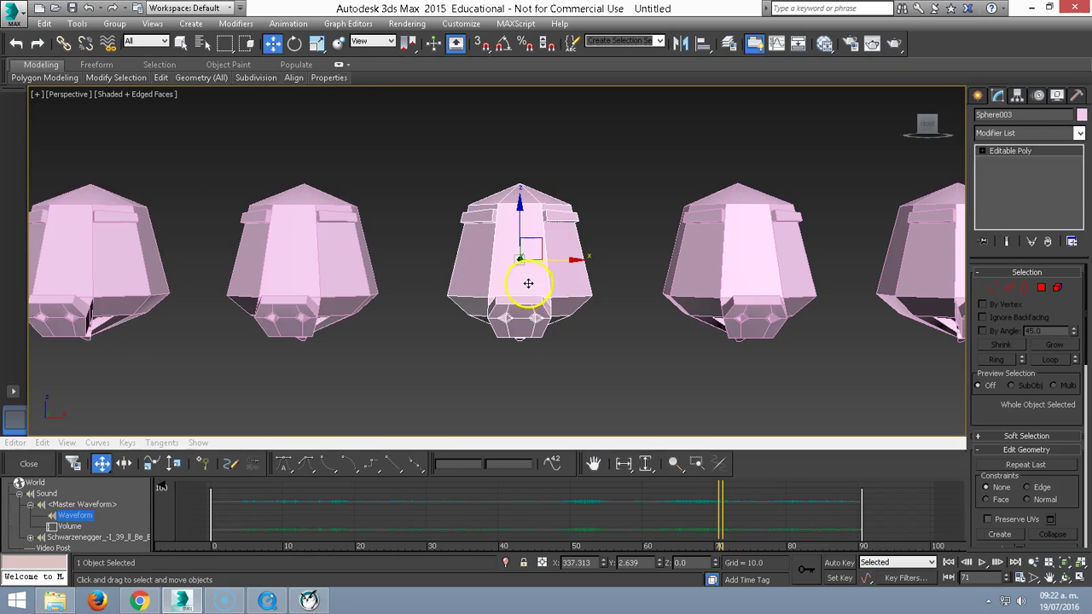
{"action": "middle_click_drag", "start_coordinate": [528, 283], "coordinate": [521, 247], "text": "alt"}
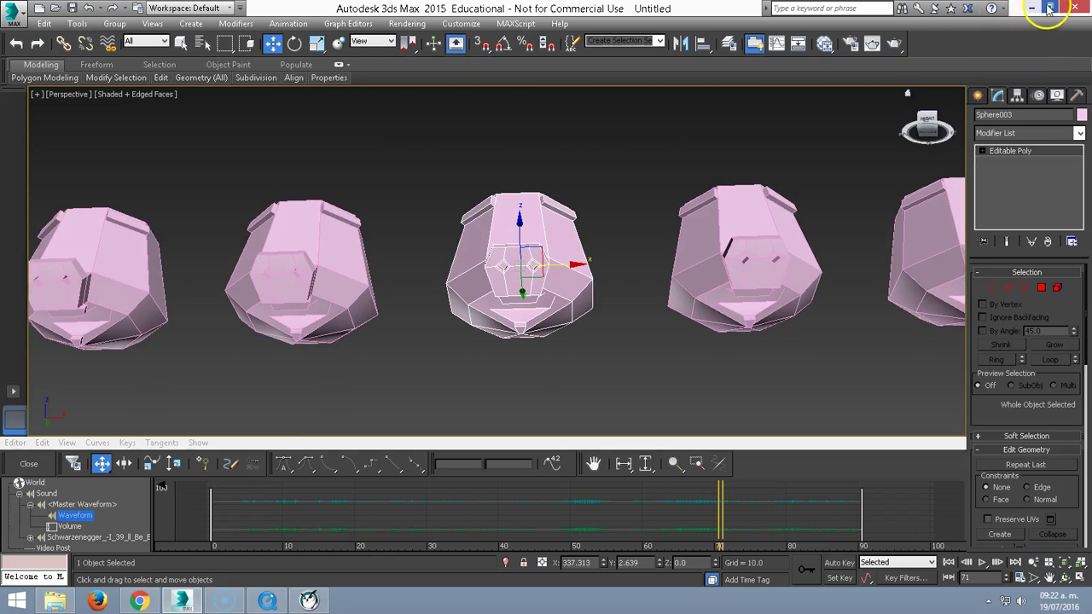
- Restore 3ds Max down, minimize the audio folder, and place the I'll Be Back video to its right
{"action": "left_click", "coordinate": [1049, 8]}
{"action": "left_click", "coordinate": [654, 74]}
{"action": "left_click_drag", "start_coordinate": [780, 80], "coordinate": [980, 66]}
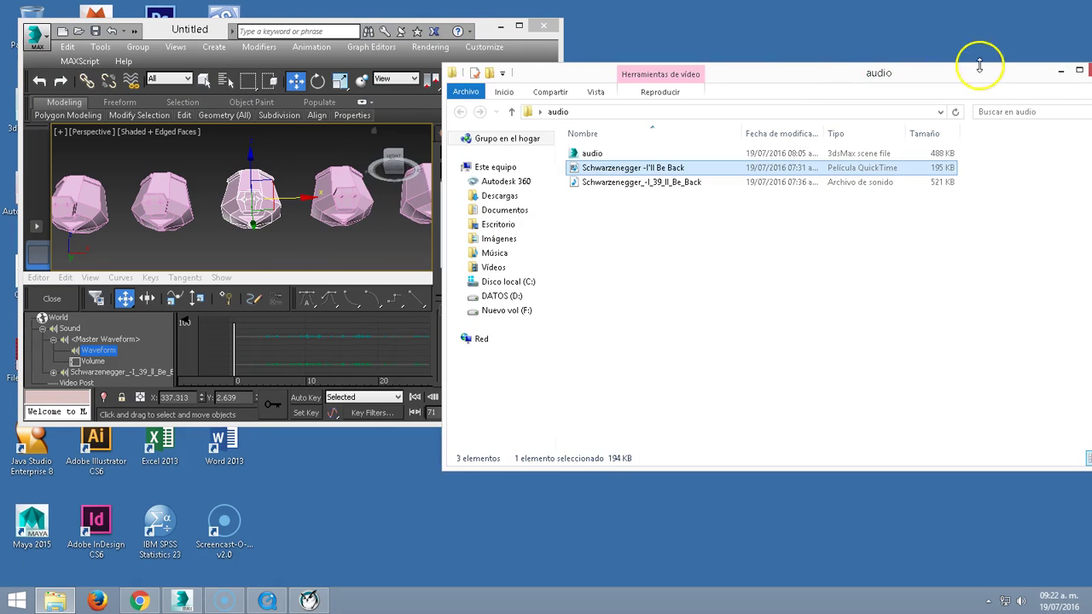
{"action": "left_click", "coordinate": [1079, 72]}
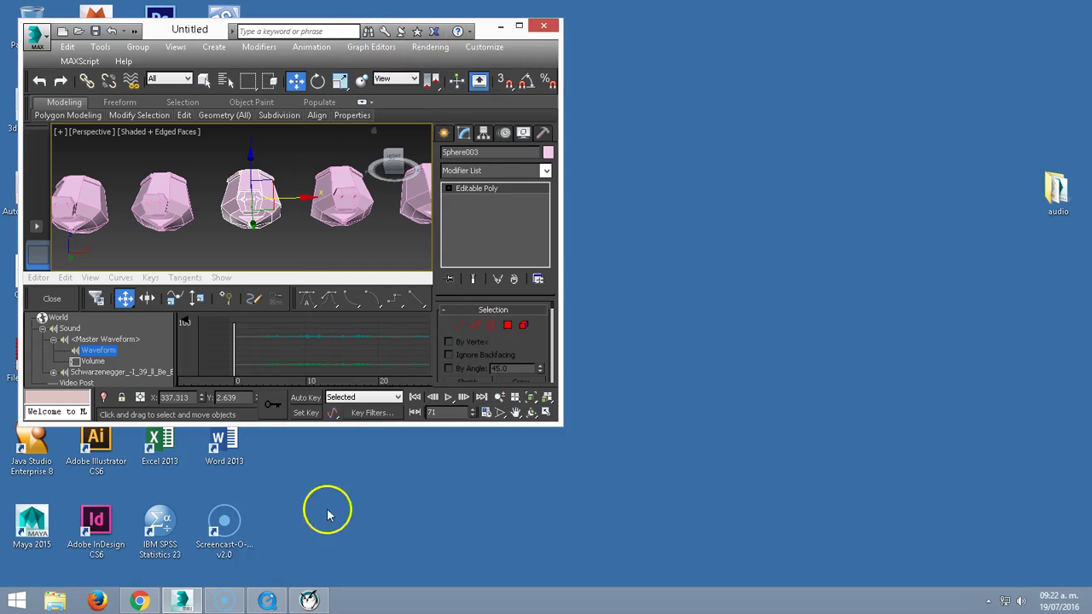
{"action": "left_click", "coordinate": [270, 601]}
{"action": "left_click_drag", "start_coordinate": [664, 66], "coordinate": [946, 23]}
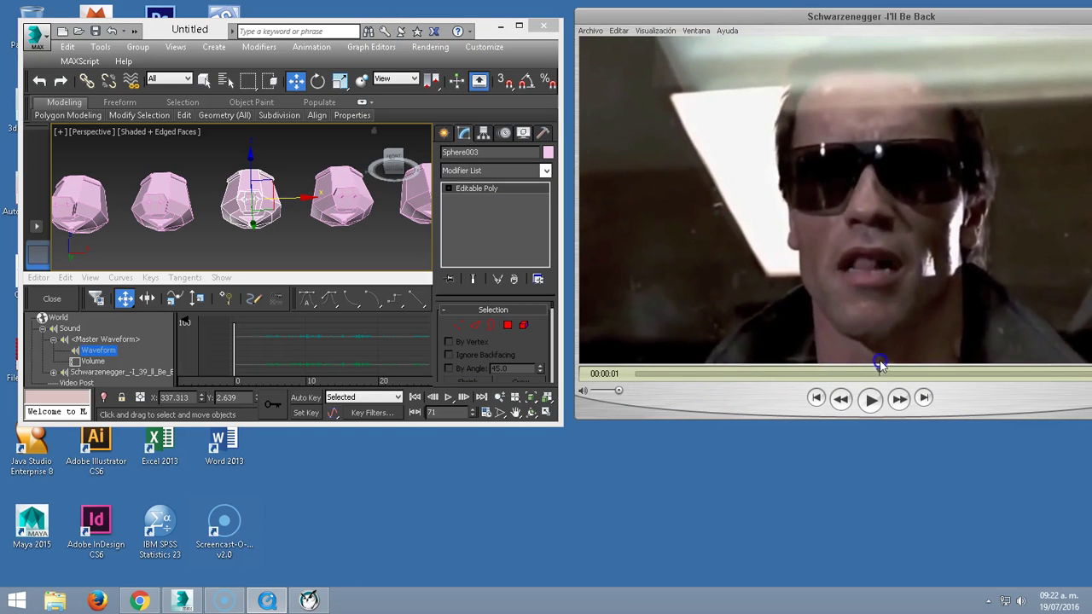
- Scrub the I'll Be Back clip for mouth shapes, then zoom and orbit on the middle head
{"action": "mouse_move", "coordinate": [747, 373]}
{"action": "left_mouse_down"}
{"action": "mouse_move", "coordinate": [885, 373]}
{"action": "mouse_move", "coordinate": [864, 372]}
{"action": "left_mouse_up"}
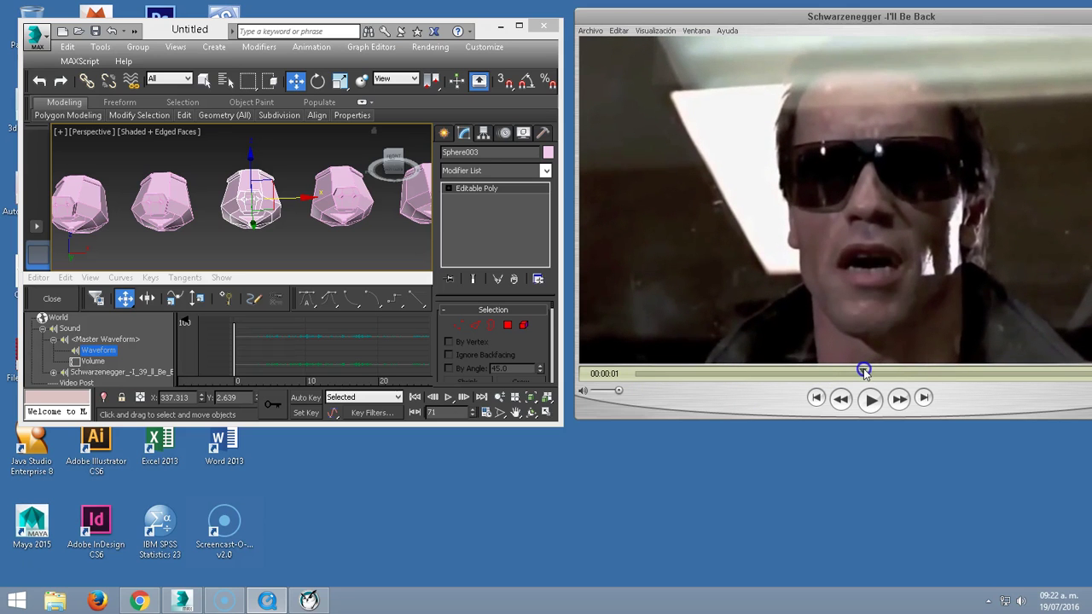
{"action": "left_click", "coordinate": [244, 182]}
{"action": "scroll", "coordinate": [256, 179], "scroll_direction": "up", "scroll_amount": 3}
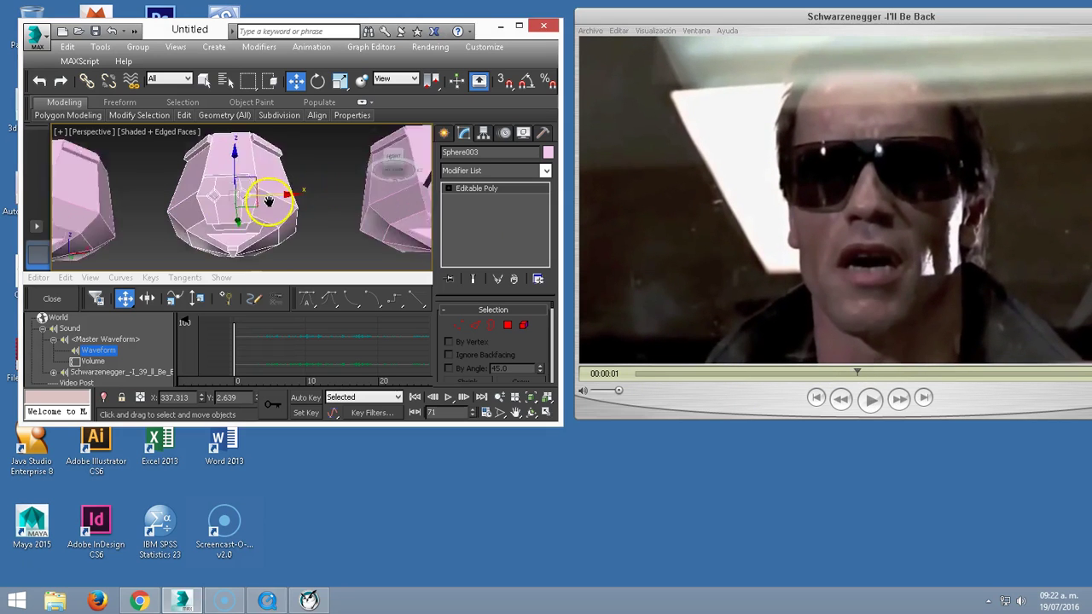
{"action": "scroll", "coordinate": [269, 172], "scroll_direction": "up", "scroll_amount": 3}
{"action": "mouse_move", "coordinate": [275, 176]}
{"action": "middle_mouse_down", "text": "alt"}
{"action": "mouse_move", "coordinate": [347, 188]}
{"action": "mouse_move", "coordinate": [366, 179]}
{"action": "mouse_move", "coordinate": [305, 179]}
{"action": "mouse_move", "coordinate": [256, 227]}
{"action": "middle_mouse_up", "text": "alt"}
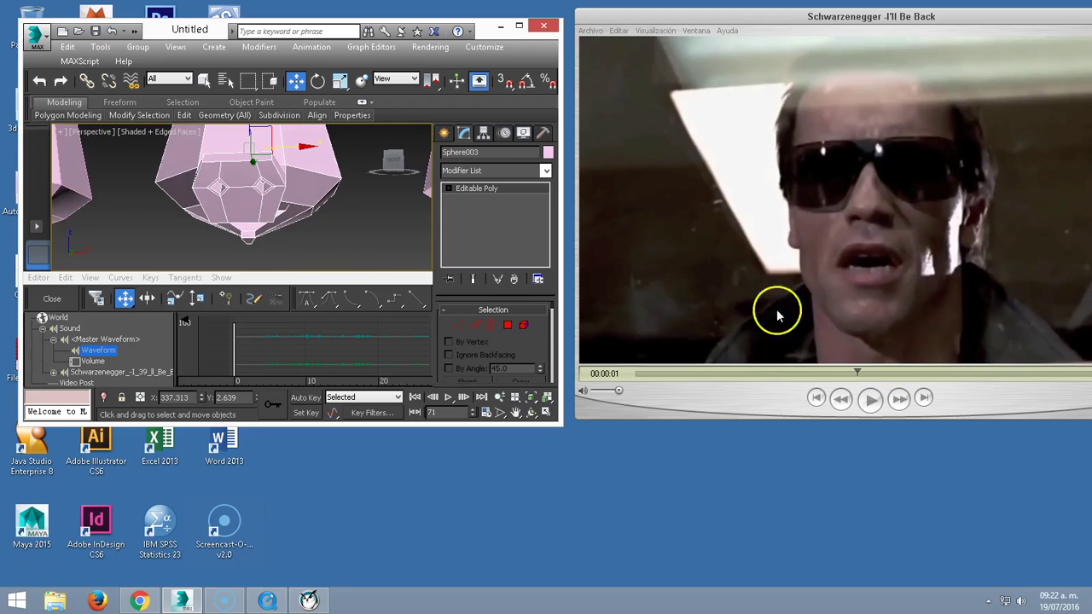
- Advance the clip to a later mouth shape, then select the middle head, Sphere004
{"action": "left_click_drag", "start_coordinate": [860, 378], "coordinate": [894, 367]}
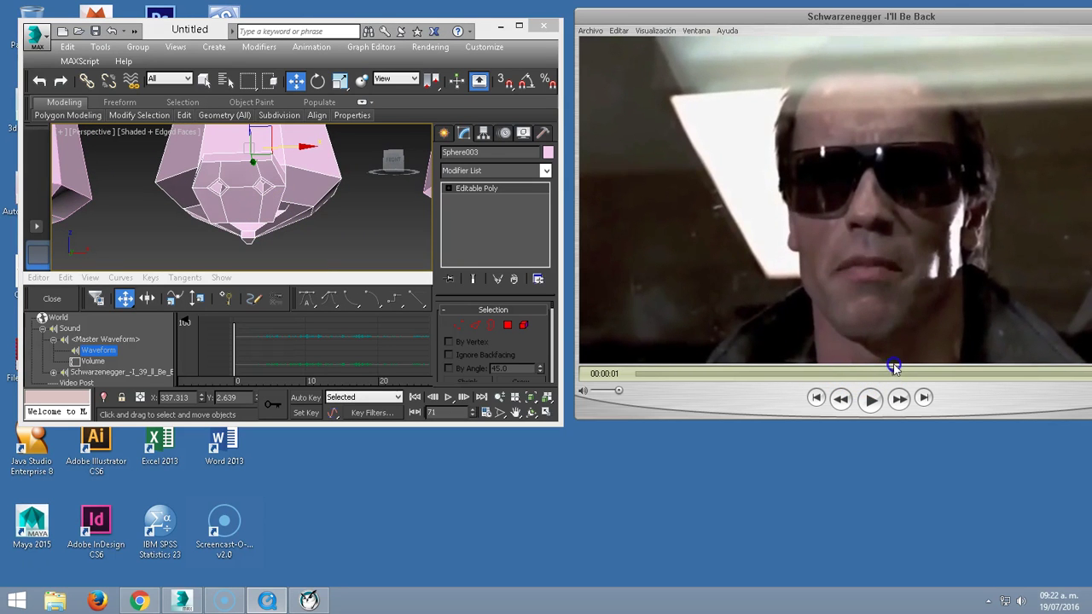
{"action": "left_click", "coordinate": [279, 179]}
{"action": "scroll", "coordinate": [279, 179], "scroll_direction": "down", "scroll_amount": 3}
{"action": "scroll", "coordinate": [273, 196], "scroll_direction": "up", "scroll_amount": 1}
{"action": "scroll", "coordinate": [288, 200], "scroll_direction": "up", "scroll_amount": 3}
{"action": "left_click", "coordinate": [283, 209]}
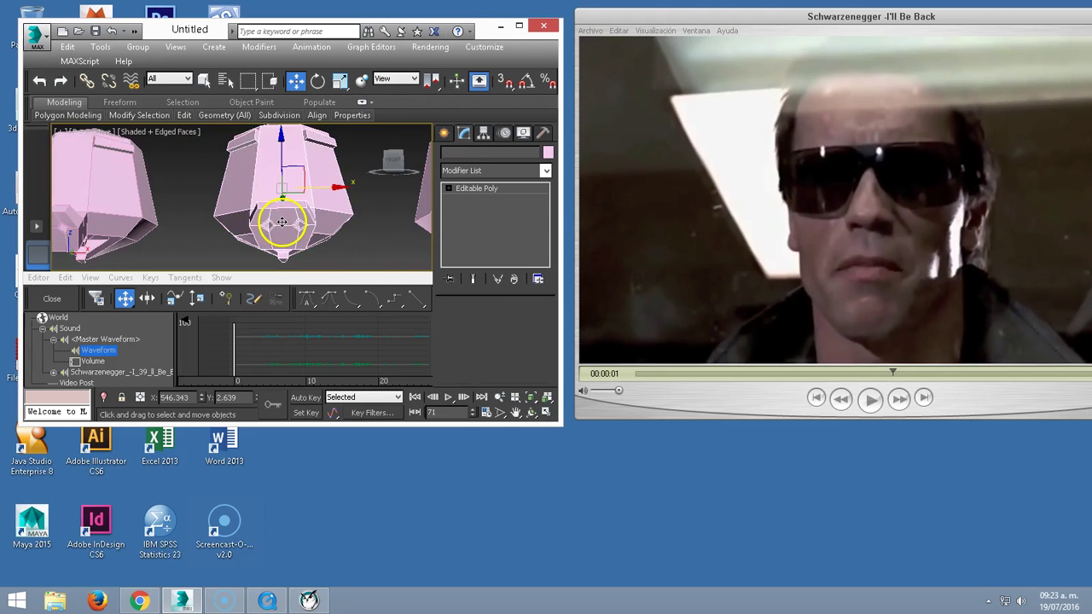
{"action": "mouse_move", "coordinate": [282, 209]}
{"action": "middle_mouse_down", "text": "alt"}
{"action": "mouse_move", "coordinate": [275, 183]}
{"action": "mouse_move", "coordinate": [320, 128]}
{"action": "middle_mouse_up", "text": "alt"}
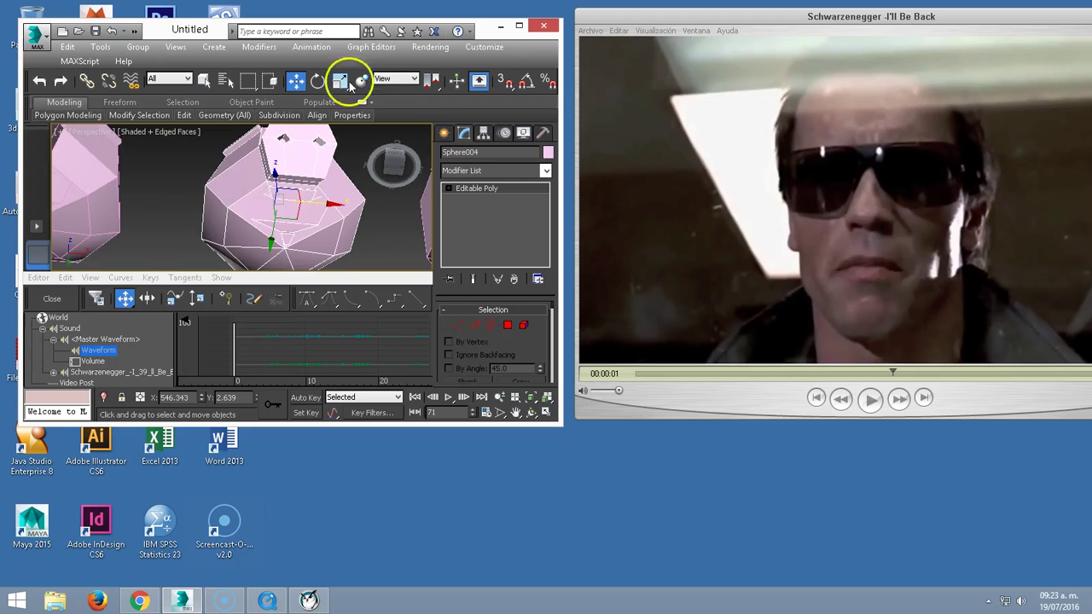
- Put Sphere004 into Vertex mode, check the reference coordinate list, and widen the 3ds Max window
{"action": "left_click", "coordinate": [458, 325]}
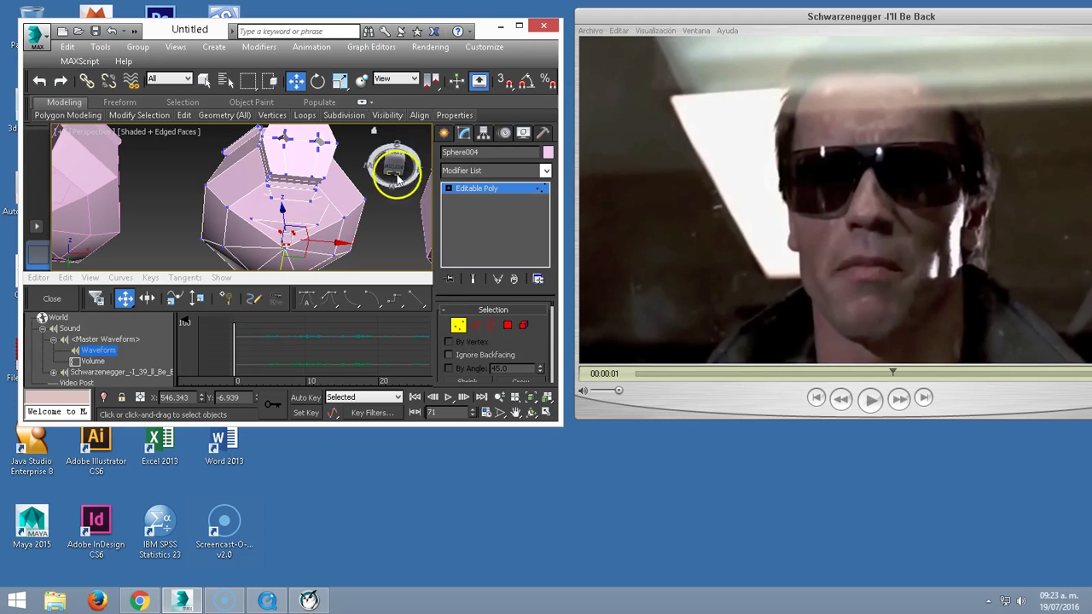
{"action": "left_click", "coordinate": [414, 79]}
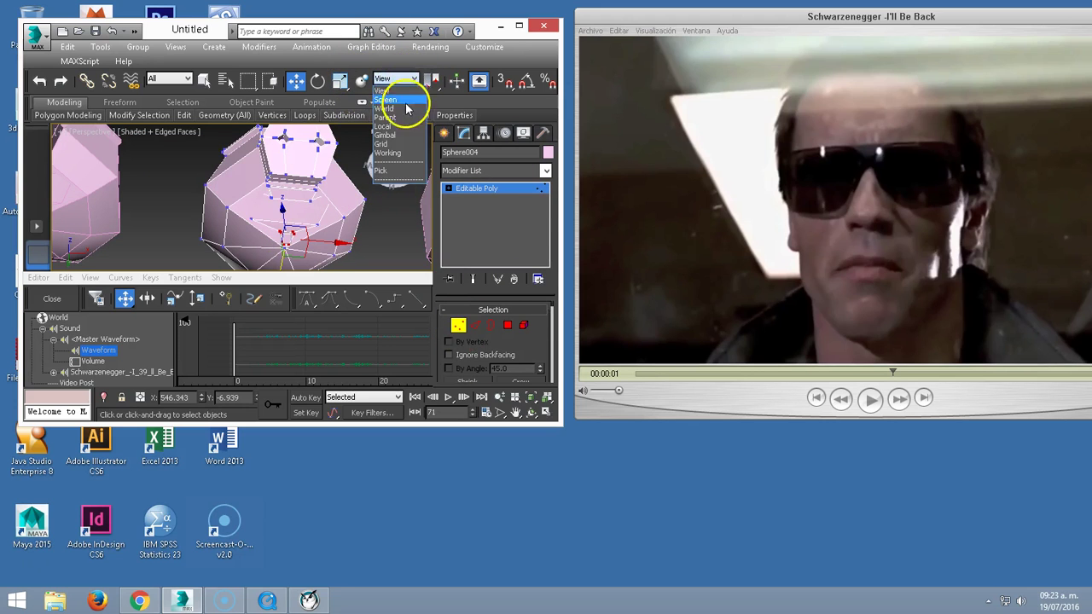
{"action": "left_click", "coordinate": [380, 78]}
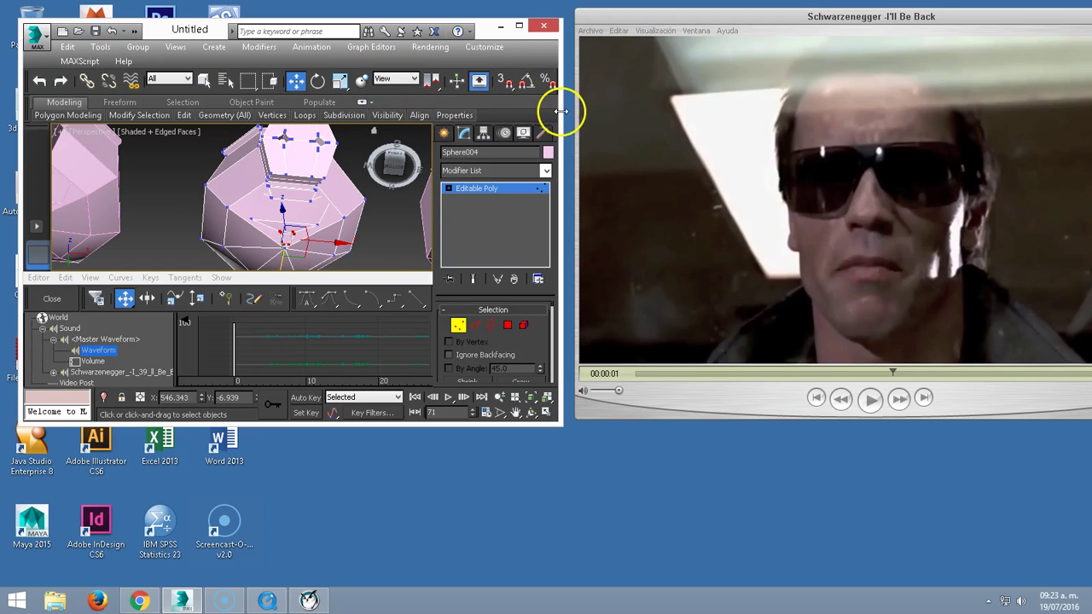
{"action": "left_click_drag", "start_coordinate": [563, 111], "coordinate": [727, 111]}
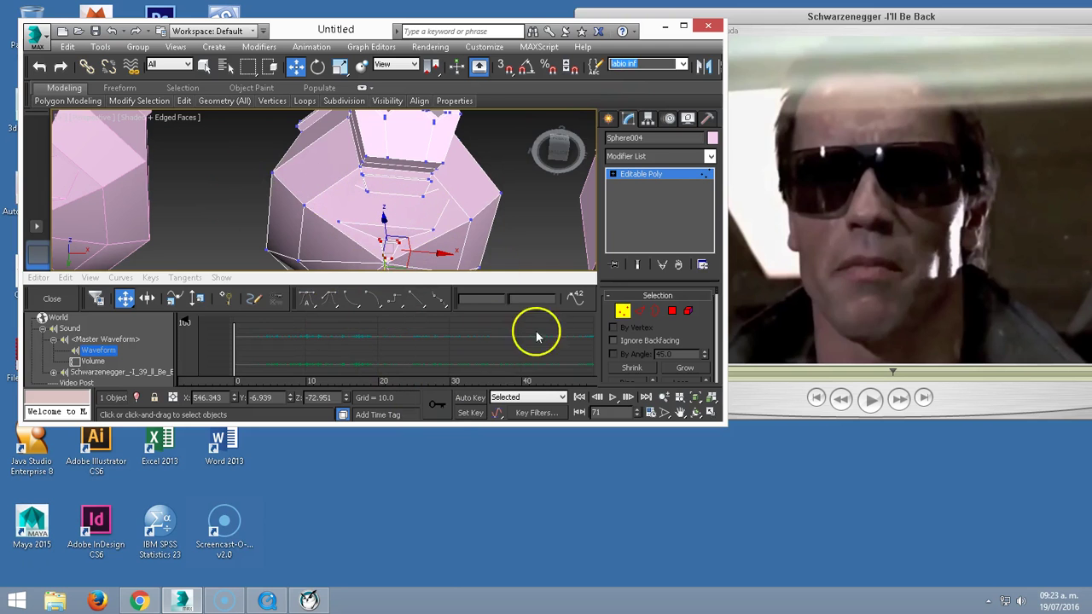
- Close the Track View waveform panel and return to the four-viewport layout with Alt+W
{"action": "left_click", "coordinate": [52, 298]}
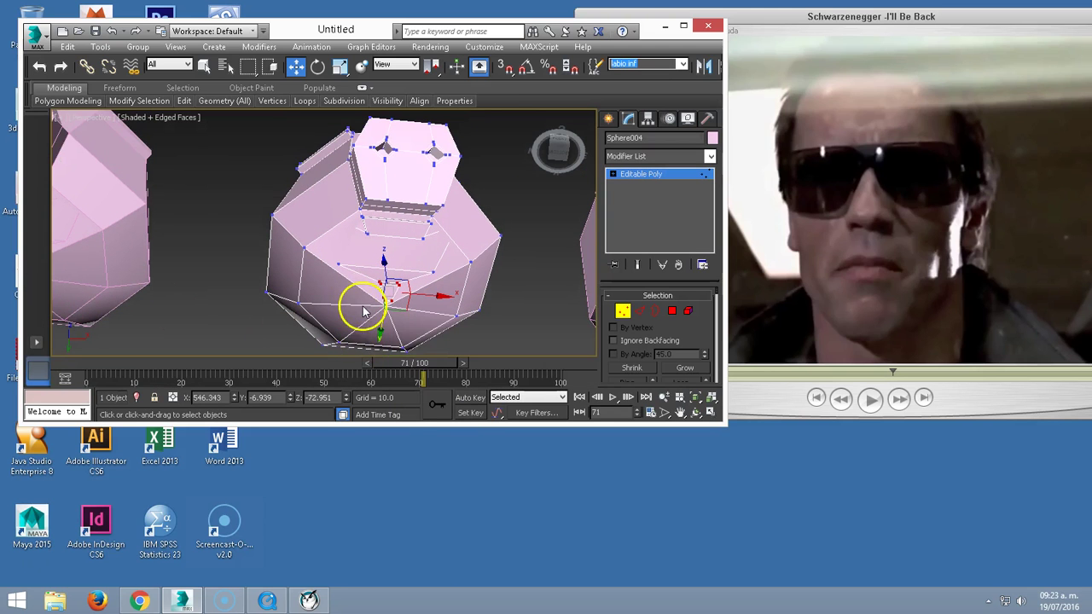
{"action": "mouse_move", "coordinate": [365, 307]}
{"action": "middle_mouse_down", "text": "alt"}
{"action": "mouse_move", "coordinate": [361, 231]}
{"action": "mouse_move", "coordinate": [383, 330]}
{"action": "mouse_move", "coordinate": [419, 338]}
{"action": "mouse_move", "coordinate": [431, 369]}
{"action": "mouse_move", "coordinate": [468, 378]}
{"action": "mouse_move", "coordinate": [419, 366]}
{"action": "mouse_move", "coordinate": [439, 275]}
{"action": "middle_mouse_up", "text": "alt"}
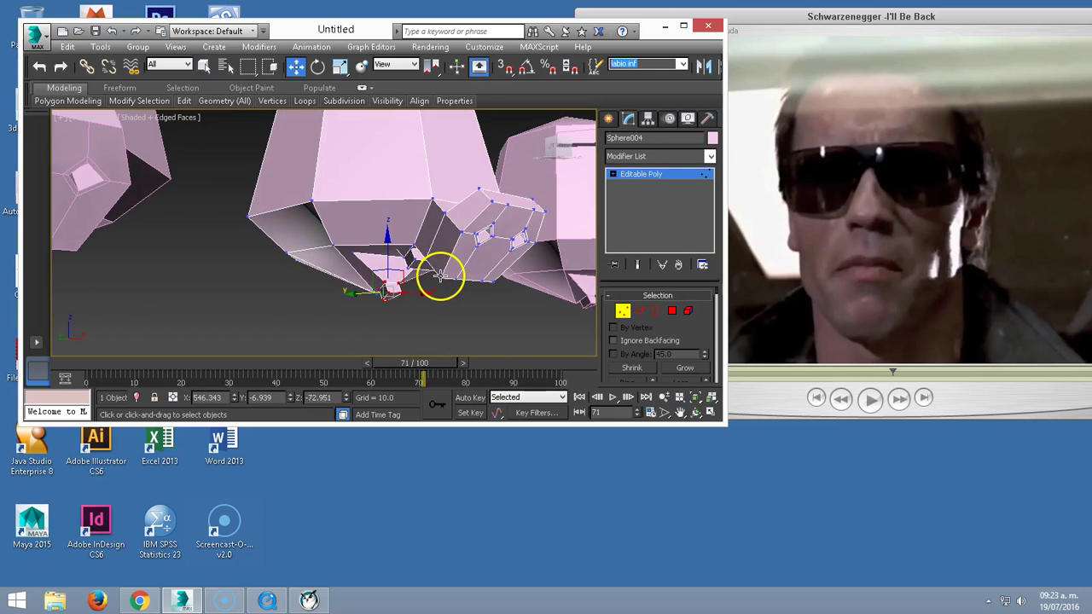
{"action": "scroll", "coordinate": [404, 263], "scroll_direction": "down", "scroll_amount": 5}
{"action": "scroll", "coordinate": [405, 262], "scroll_direction": "down", "scroll_amount": 2}
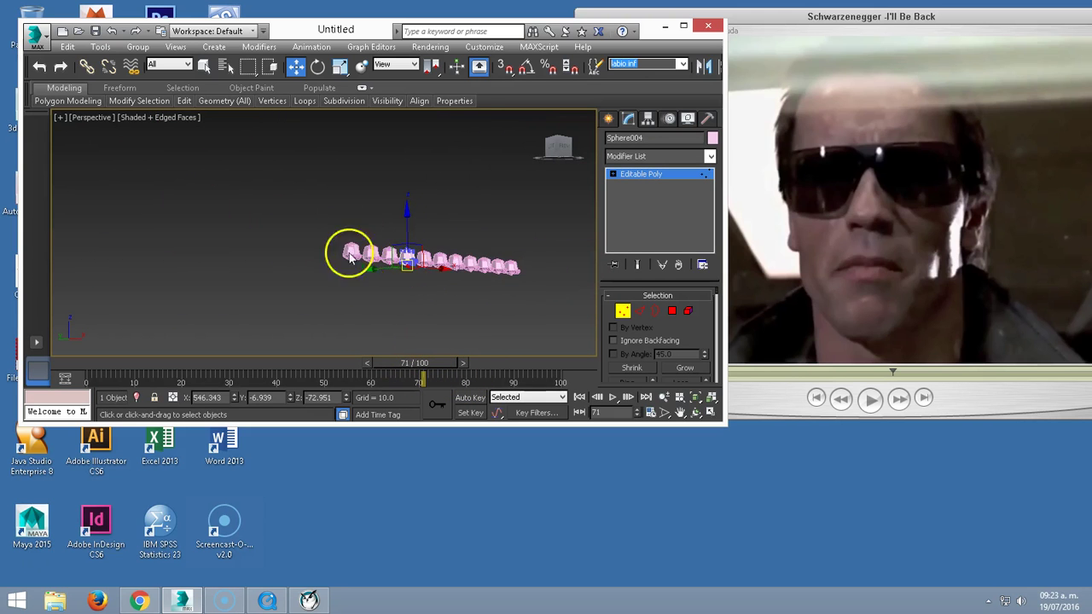
{"action": "key", "text": "alt+w"}
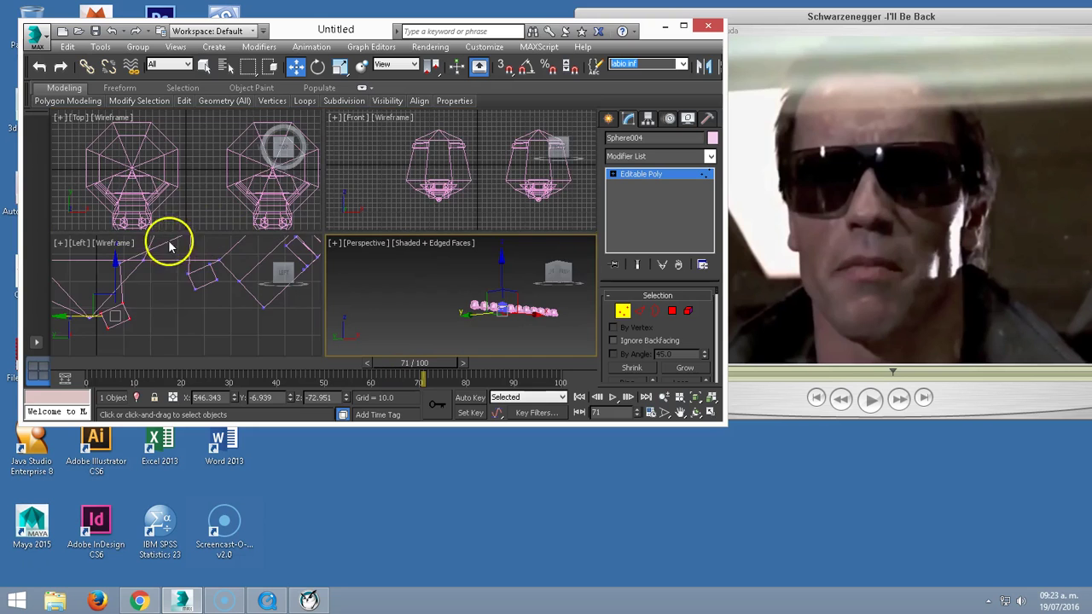
- In the Left view, raise Sphere004's lower-lip (labio inf) vertices
{"action": "left_click", "coordinate": [160, 302]}
{"action": "scroll", "coordinate": [159, 306], "scroll_direction": "up", "scroll_amount": 2}
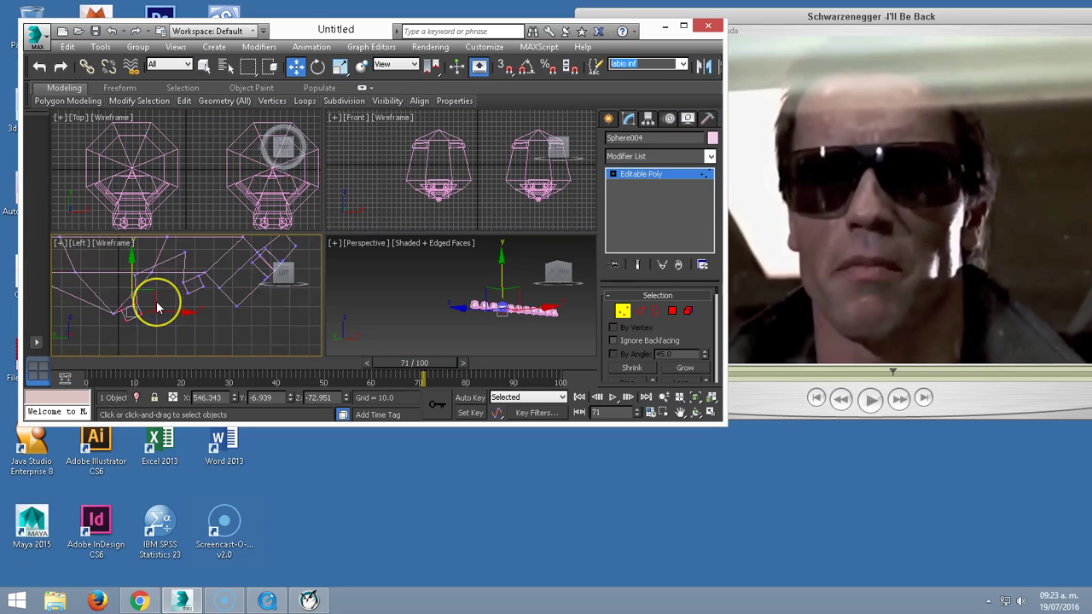
{"action": "scroll", "coordinate": [158, 308], "scroll_direction": "up", "scroll_amount": 2}
{"action": "left_click_drag", "start_coordinate": [109, 315], "coordinate": [191, 281]}
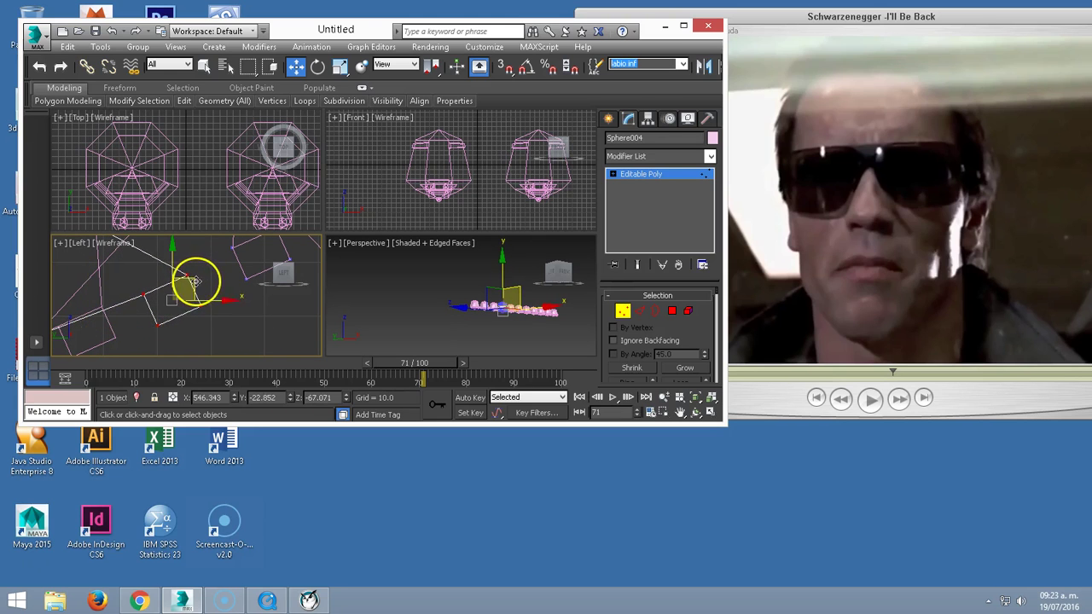
- Select the labio sup vertex set and frame the upper lip in the views
{"action": "left_click", "coordinate": [683, 66]}
{"action": "left_click", "coordinate": [628, 97]}
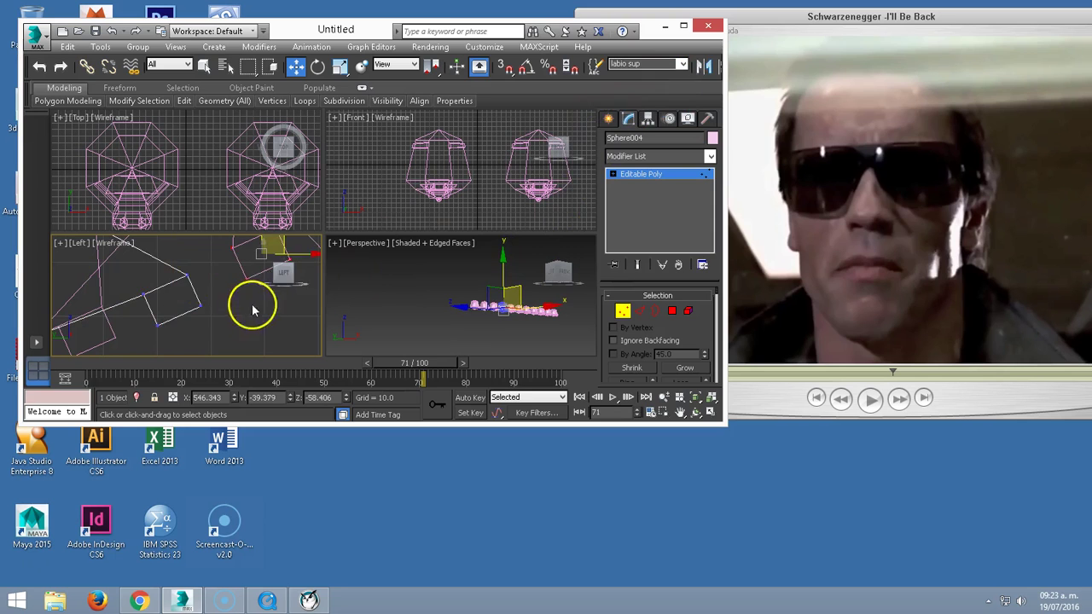
{"action": "middle_click_drag", "start_coordinate": [225, 261], "coordinate": [185, 285]}
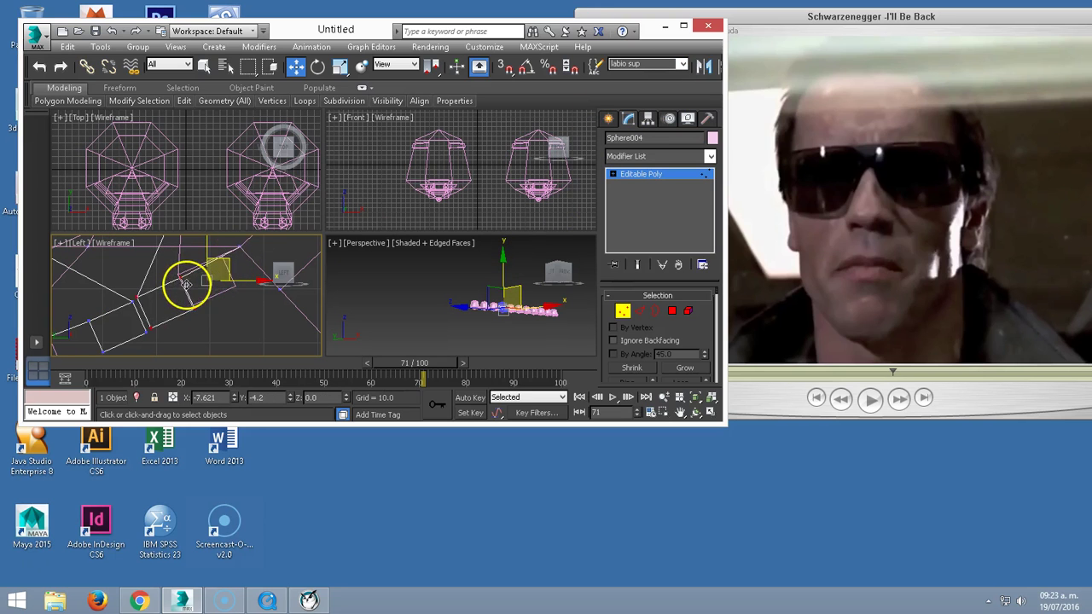
{"action": "mouse_move", "coordinate": [531, 173]}
{"action": "middle_mouse_down"}
{"action": "mouse_move", "coordinate": [470, 182]}
{"action": "mouse_move", "coordinate": [401, 137]}
{"action": "middle_mouse_up"}
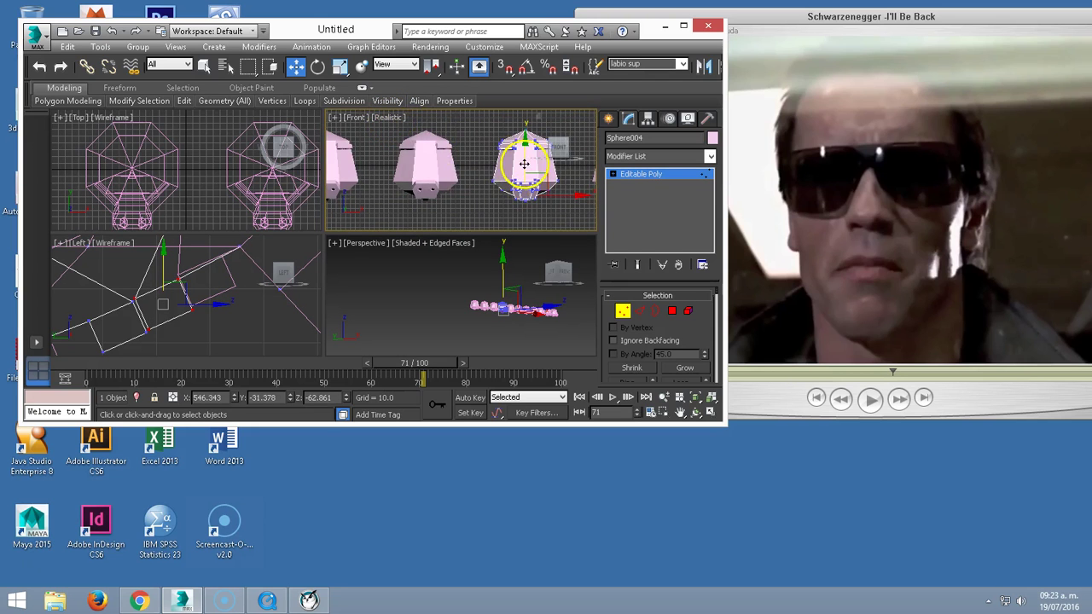
- Orbit the Front view to see the lips from below and advance the reference video
{"action": "scroll", "coordinate": [523, 163], "scroll_direction": "up", "scroll_amount": 3}
{"action": "mouse_move", "coordinate": [475, 162]}
{"action": "middle_mouse_down", "text": "alt"}
{"action": "mouse_move", "coordinate": [485, 93]}
{"action": "mouse_move", "coordinate": [463, 175]}
{"action": "mouse_move", "coordinate": [474, 183]}
{"action": "middle_mouse_up", "text": "alt"}
{"action": "mouse_move", "coordinate": [892, 375]}
{"action": "left_mouse_down"}
{"action": "mouse_move", "coordinate": [923, 375]}
{"action": "mouse_move", "coordinate": [912, 375]}
{"action": "left_mouse_up"}
{"action": "left_click", "coordinate": [249, 312]}
{"action": "left_click", "coordinate": [497, 209]}
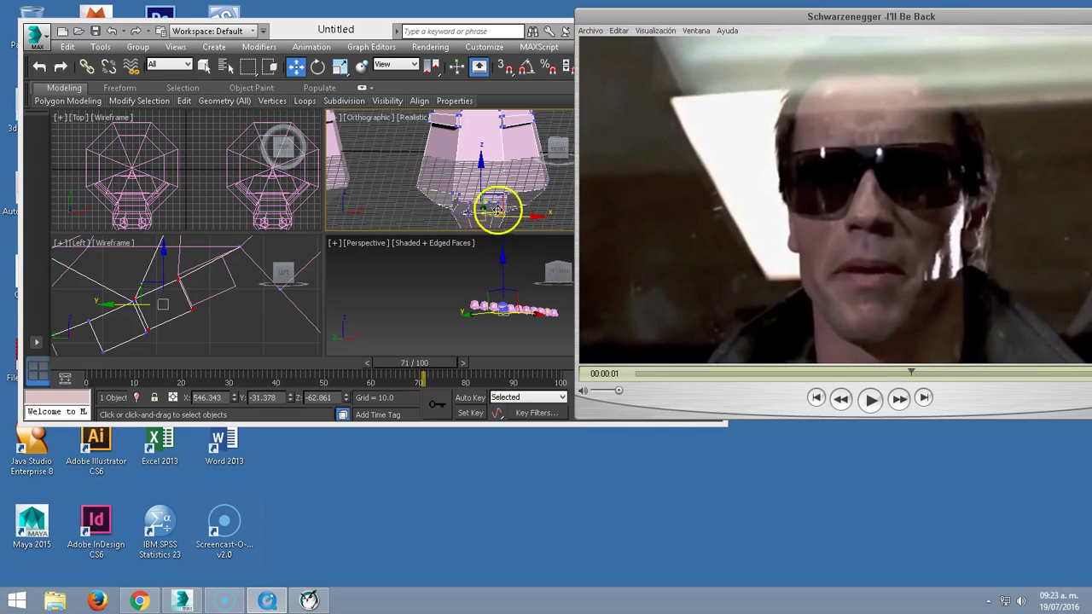
- Back in 3ds Max, restore the Front view in wireframe (F, F3) and zoom in
{"action": "left_click", "coordinate": [395, 160]}
{"action": "key", "text": "f"}
{"action": "left_click", "coordinate": [438, 159]}
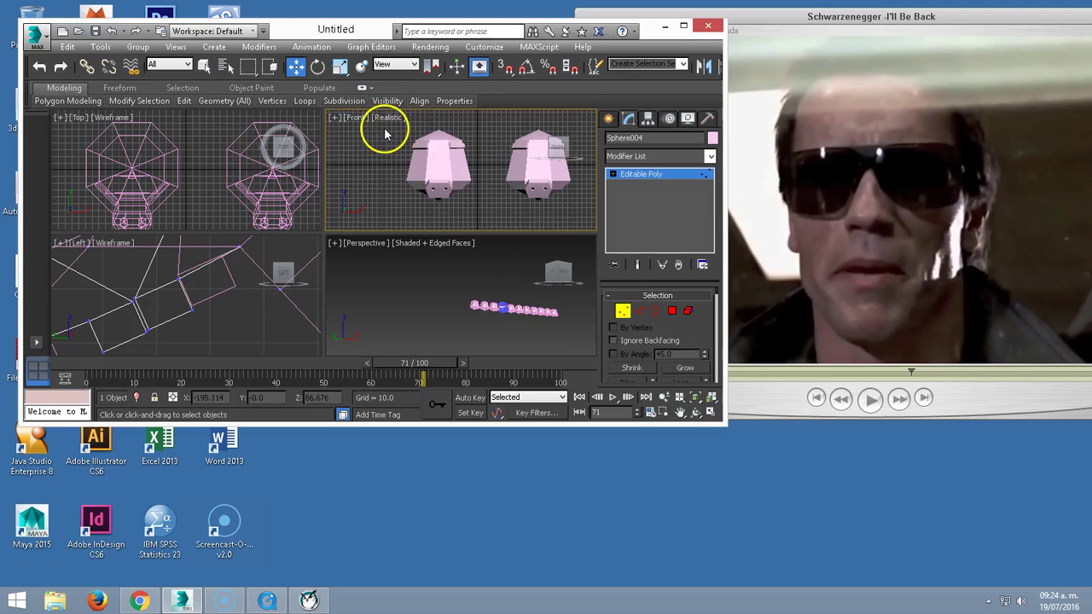
{"action": "key", "text": "F3"}
{"action": "scroll", "coordinate": [445, 292], "scroll_direction": "up", "scroll_amount": 2}
{"action": "scroll", "coordinate": [495, 283], "scroll_direction": "up", "scroll_amount": 2}
{"action": "scroll", "coordinate": [470, 299], "scroll_direction": "up", "scroll_amount": 2}
{"action": "scroll", "coordinate": [470, 293], "scroll_direction": "up", "scroll_amount": 2}
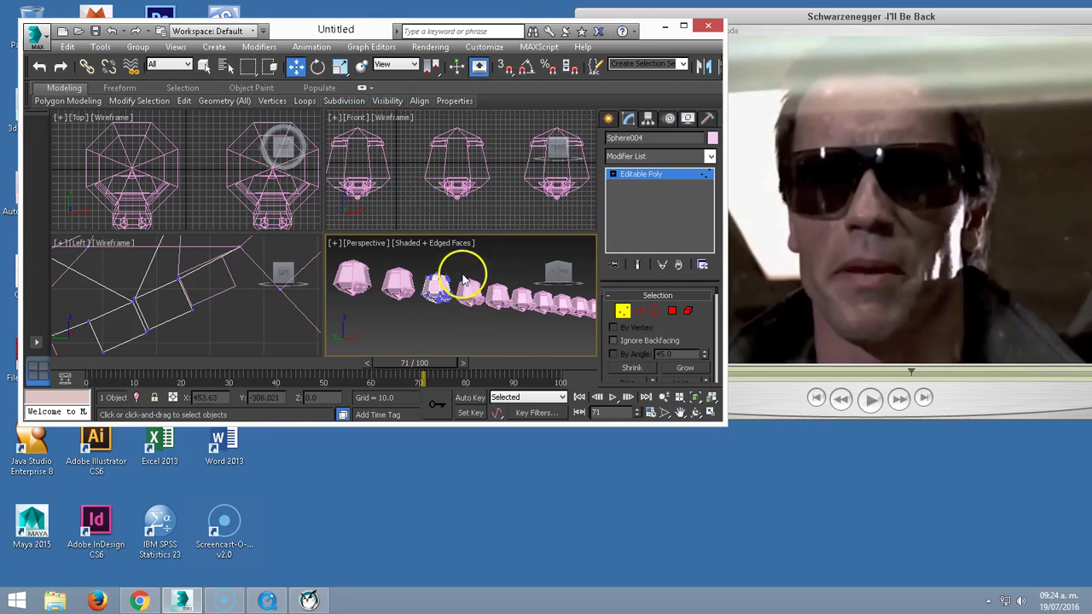
- Leave Vertex mode on Sphere004 and select the next head, Sphere005
{"action": "left_click", "coordinate": [624, 313]}
{"action": "left_click", "coordinate": [472, 299]}
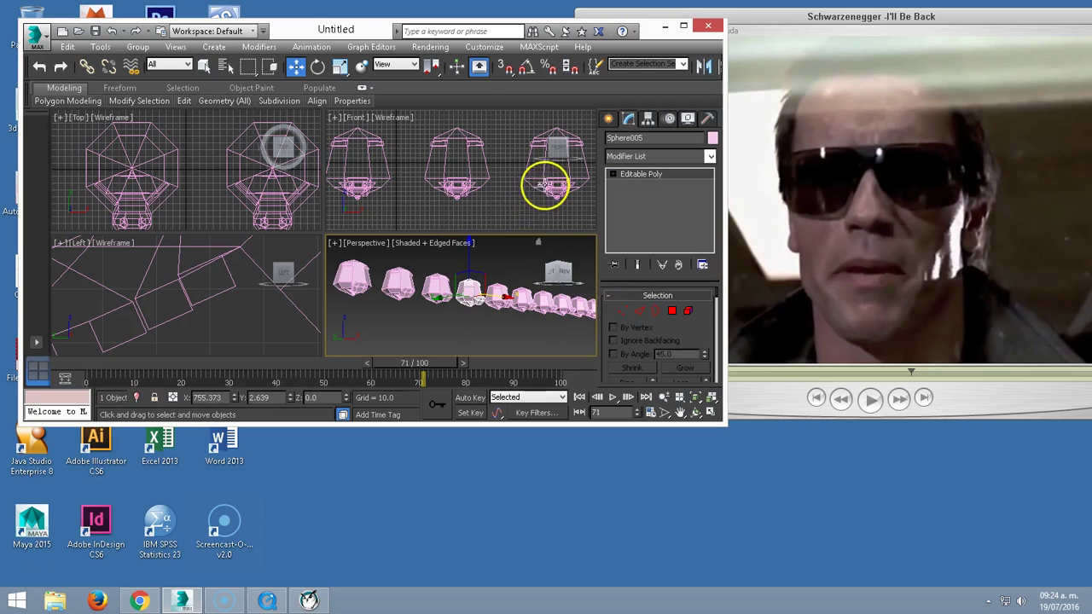
{"action": "scroll", "coordinate": [541, 186], "scroll_direction": "down", "scroll_amount": 2}
{"action": "scroll", "coordinate": [473, 188], "scroll_direction": "down", "scroll_amount": 1}
{"action": "scroll", "coordinate": [494, 179], "scroll_direction": "down", "scroll_amount": 1}
{"action": "scroll", "coordinate": [461, 171], "scroll_direction": "up", "scroll_amount": 1}
{"action": "scroll", "coordinate": [440, 169], "scroll_direction": "up", "scroll_amount": 2}
{"action": "scroll", "coordinate": [447, 178], "scroll_direction": "up", "scroll_amount": 1}
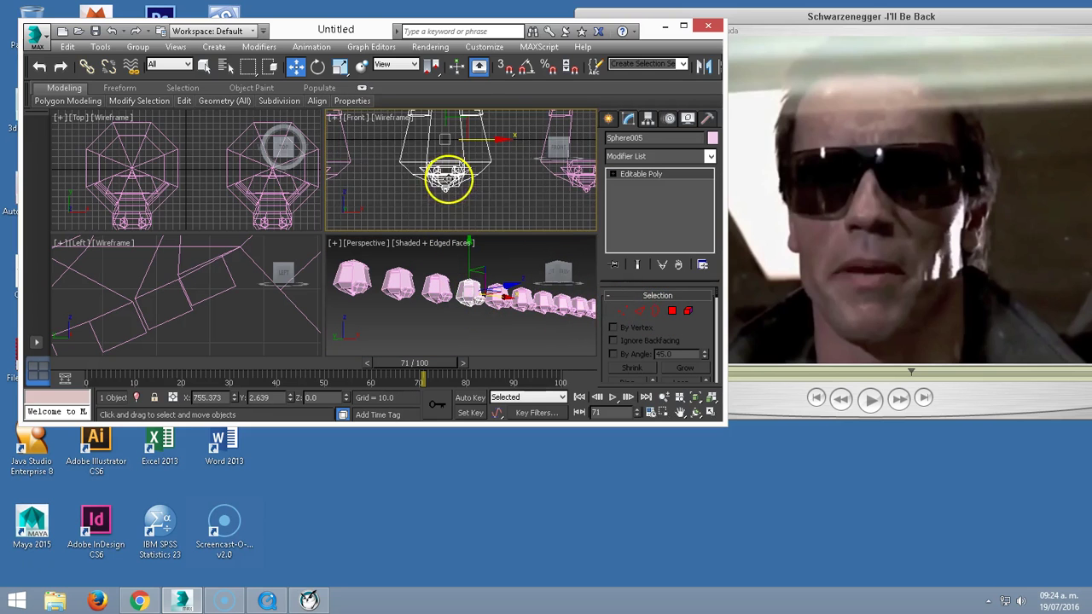
- Isolate Sphere005, orbit around it, and enable Vertex sub-object mode
{"action": "right_click", "coordinate": [465, 292]}
{"action": "right_click", "coordinate": [428, 290]}
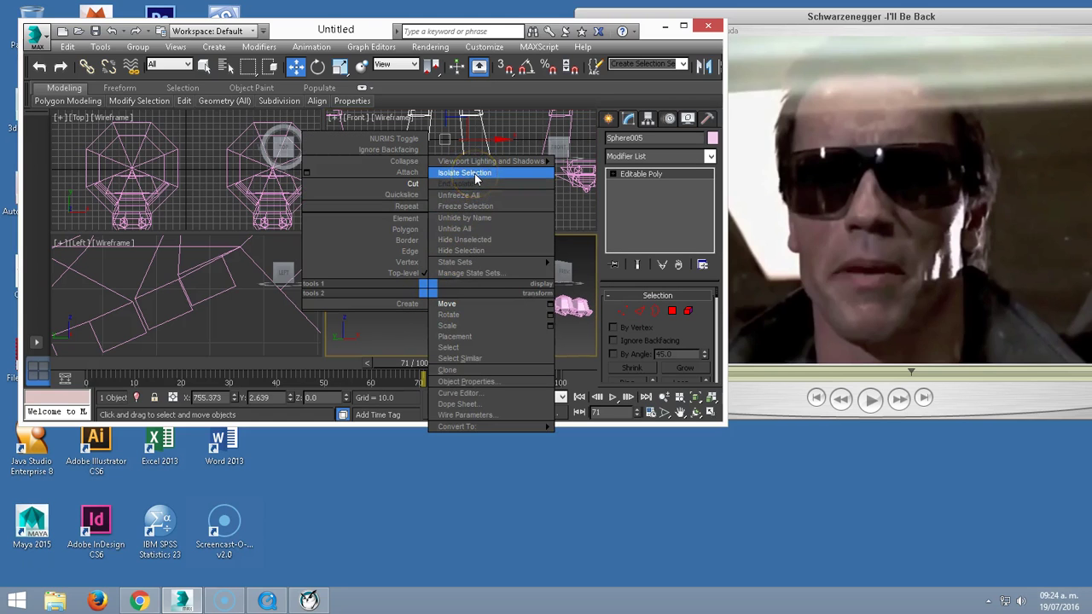
{"action": "left_click", "coordinate": [476, 176]}
{"action": "middle_click_drag", "start_coordinate": [500, 293], "coordinate": [445, 260], "text": "alt"}
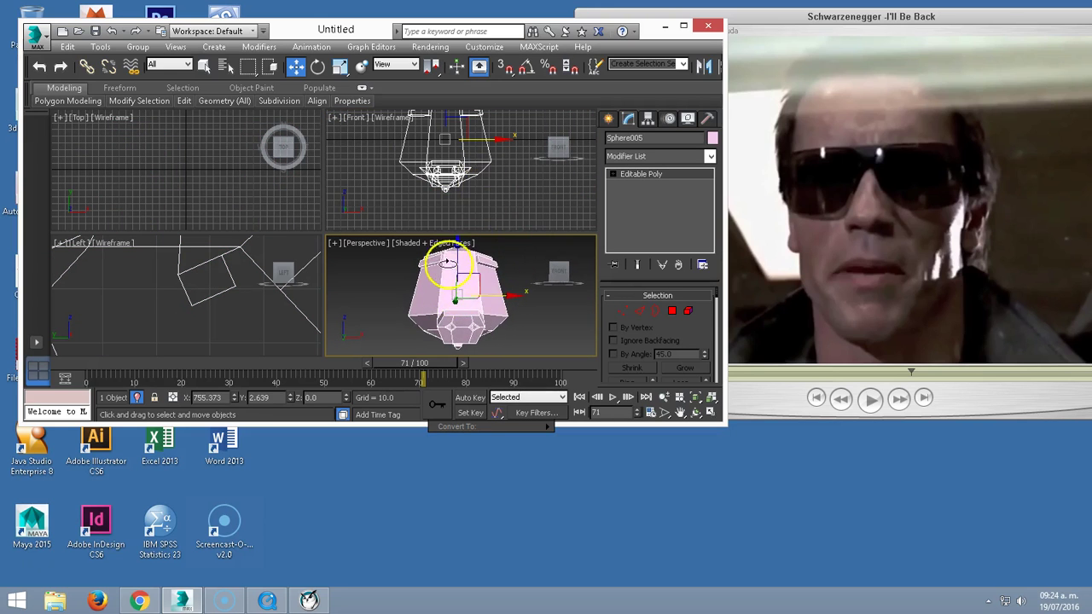
{"action": "middle_click_drag", "start_coordinate": [461, 306], "coordinate": [463, 244], "text": "alt"}
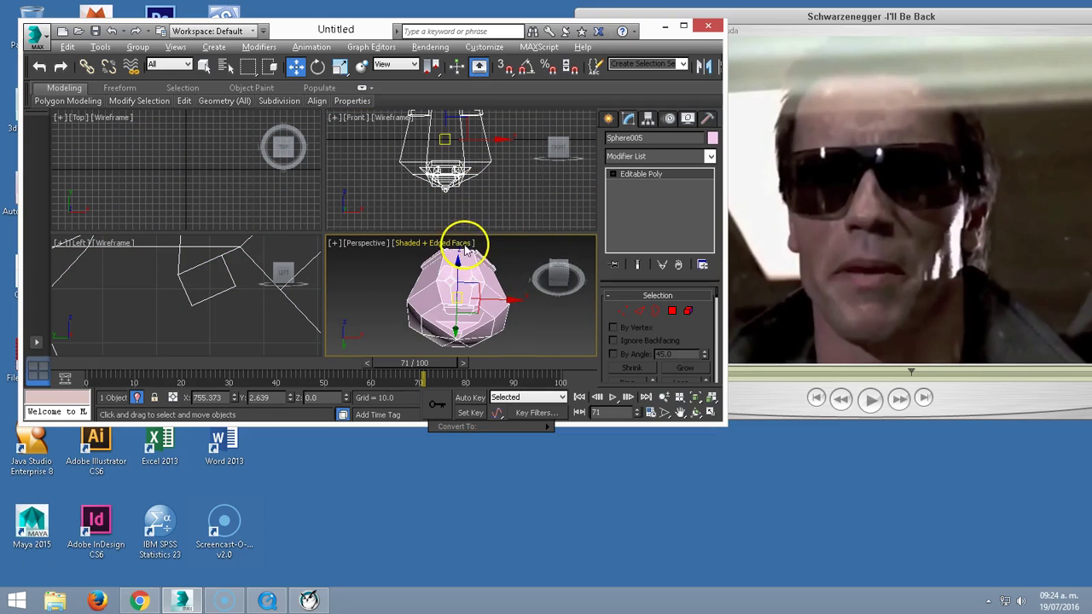
{"action": "left_click", "coordinate": [623, 312]}
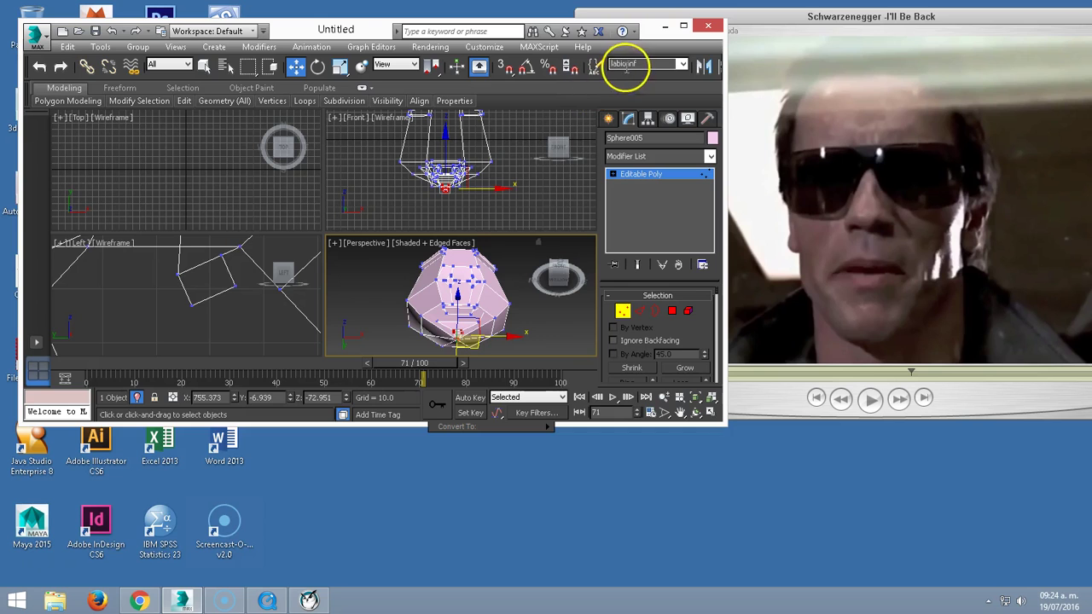
- Move Sphere005's lower-lip vertices, then move the labio sup vertices down and back
{"action": "scroll", "coordinate": [204, 298], "scroll_direction": "down", "scroll_amount": 1}
{"action": "scroll", "coordinate": [219, 261], "scroll_direction": "down", "scroll_amount": 1}
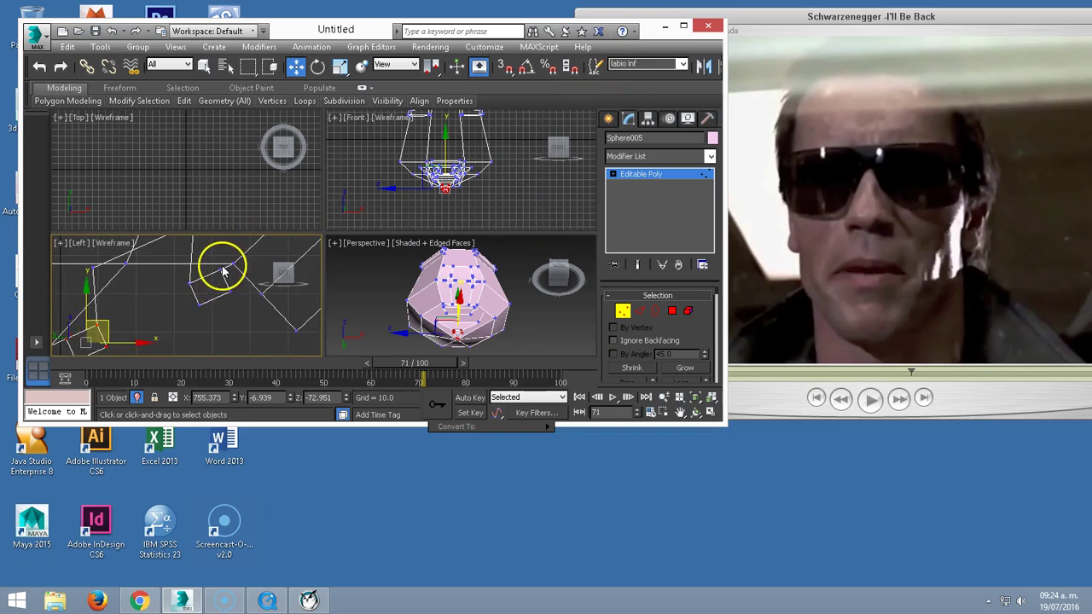
{"action": "scroll", "coordinate": [143, 312], "scroll_direction": "down", "scroll_amount": 1}
{"action": "left_click_drag", "start_coordinate": [147, 304], "coordinate": [189, 296]}
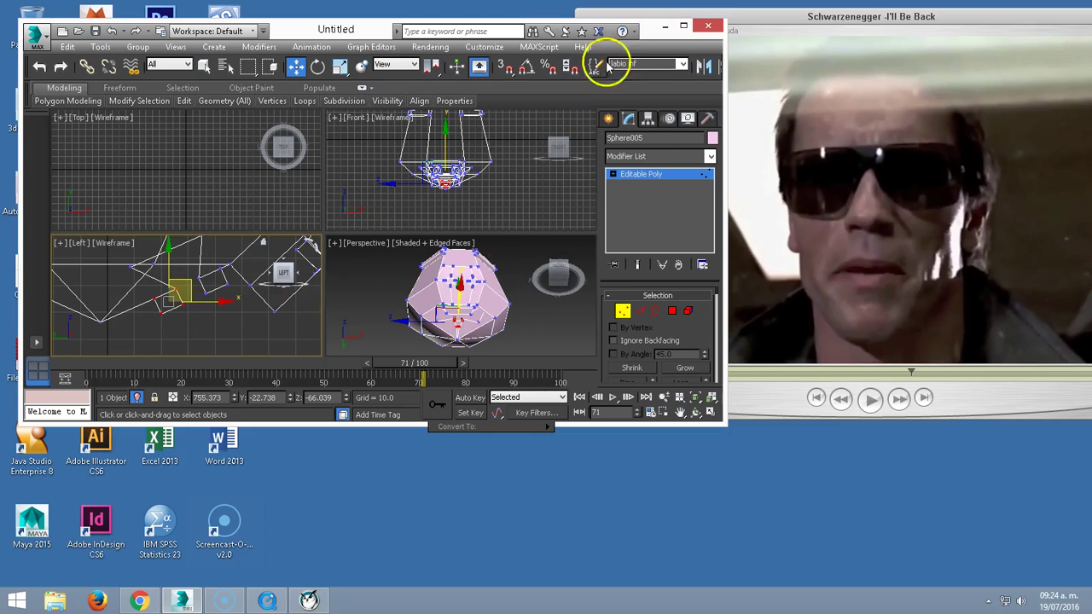
{"action": "left_click", "coordinate": [683, 64]}
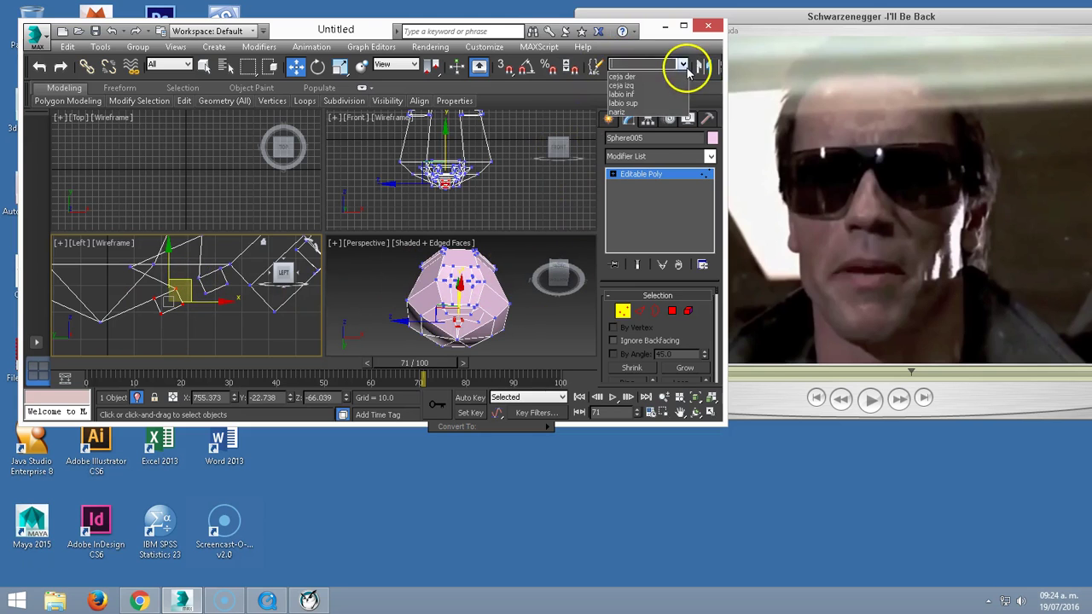
{"action": "left_click", "coordinate": [634, 103]}
{"action": "left_click_drag", "start_coordinate": [233, 267], "coordinate": [209, 278]}
- Uniformly scale the upper-lip vertices to about 143% to widen them
{"action": "scroll", "coordinate": [439, 176], "scroll_direction": "up", "scroll_amount": 3}
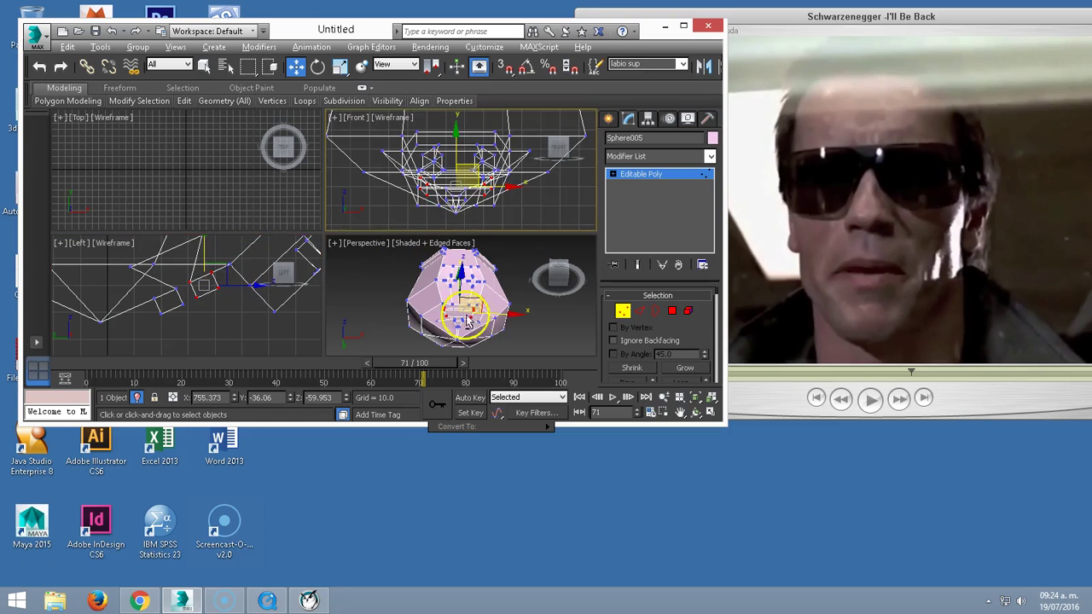
{"action": "middle_click_drag", "start_coordinate": [467, 320], "coordinate": [467, 297], "text": "alt"}
{"action": "scroll", "coordinate": [466, 297], "scroll_direction": "up", "scroll_amount": 4}
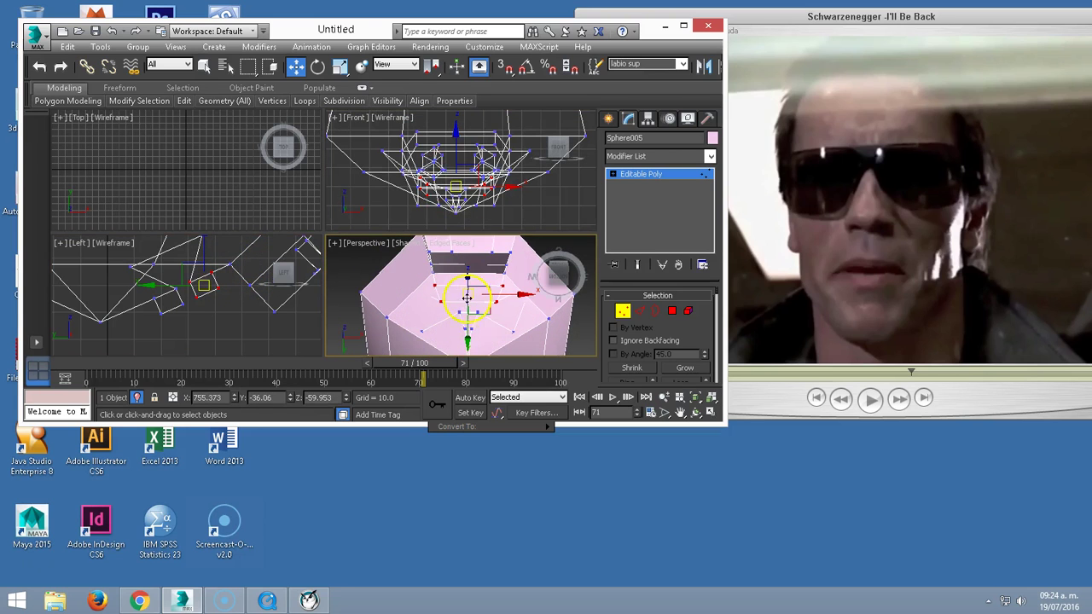
{"action": "right_click", "coordinate": [465, 297]}
{"action": "left_click", "coordinate": [478, 314]}
{"action": "left_click_drag", "start_coordinate": [409, 292], "coordinate": [379, 299]}
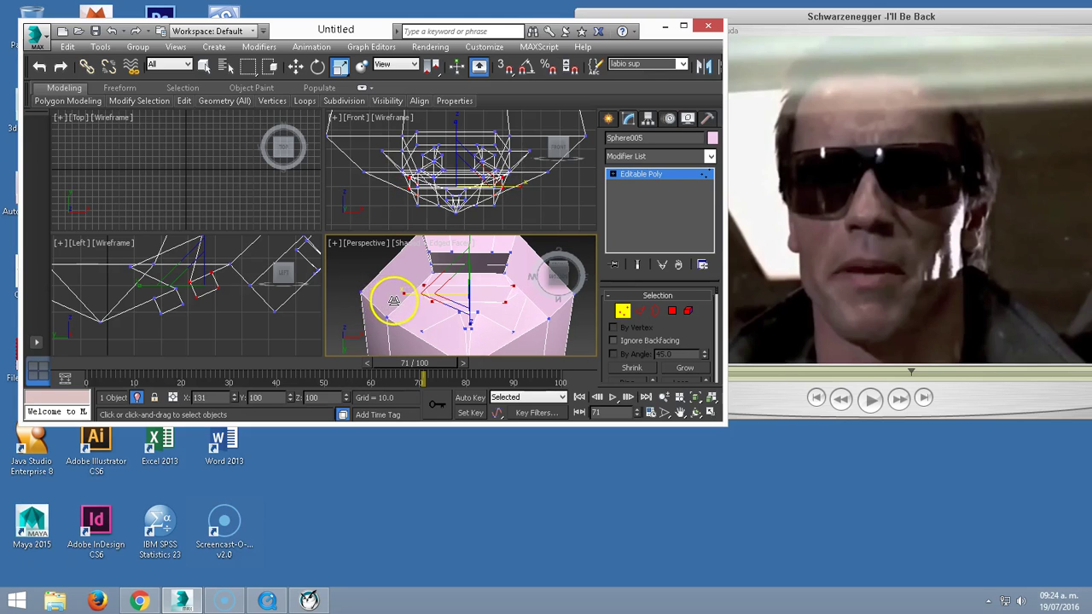
- Widen the labio inf vertices sideways, then advance the reference clip and move to frame 77
{"action": "left_click", "coordinate": [683, 65]}
{"action": "left_click", "coordinate": [628, 95]}
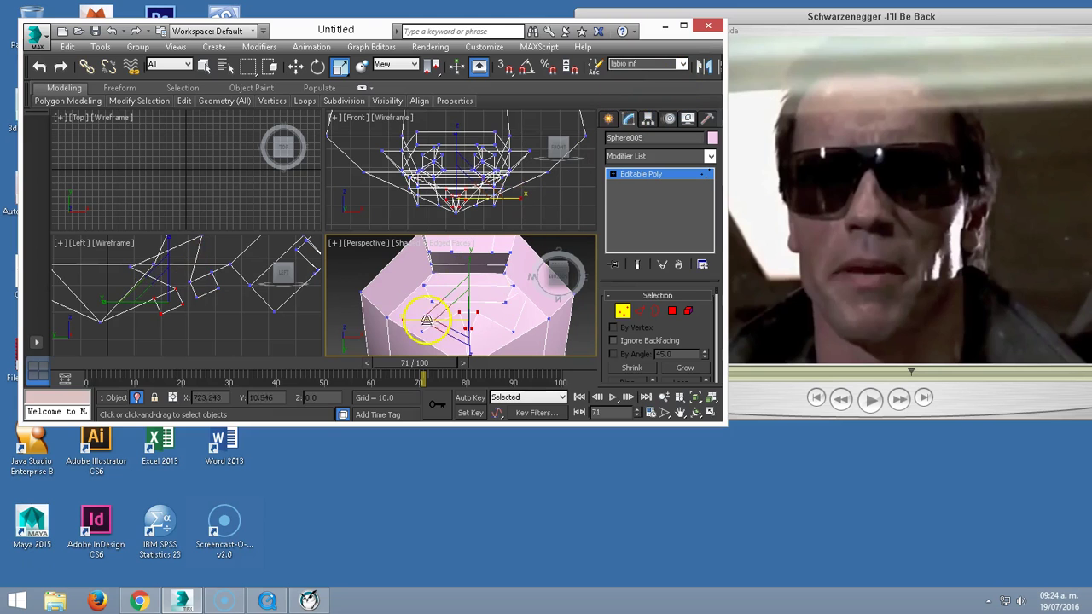
{"action": "left_click_drag", "start_coordinate": [414, 321], "coordinate": [357, 322]}
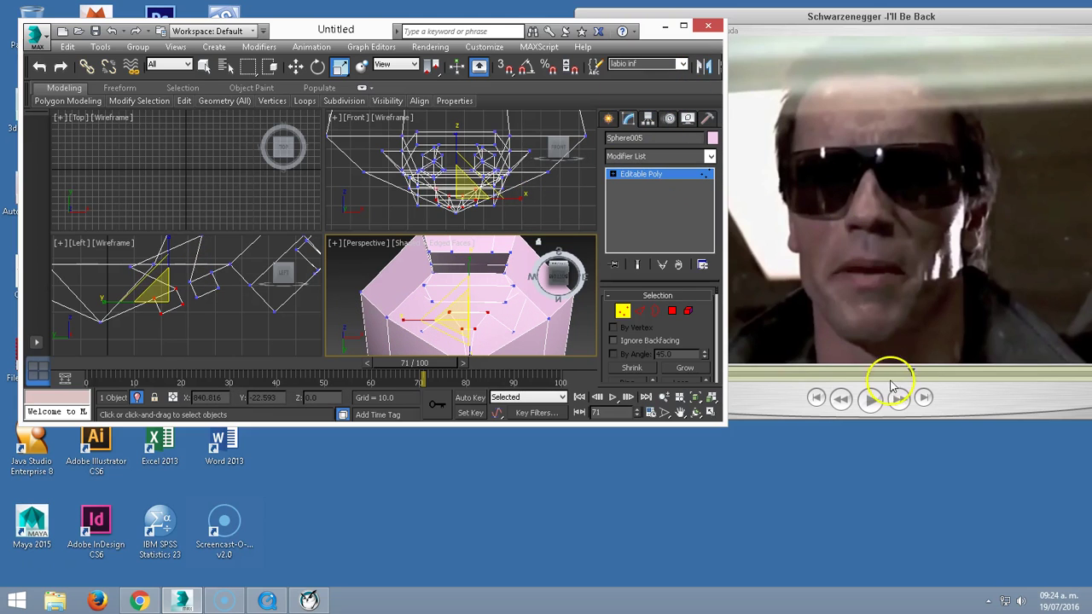
{"action": "mouse_move", "coordinate": [914, 376]}
{"action": "left_mouse_down"}
{"action": "mouse_move", "coordinate": [973, 365]}
{"action": "mouse_move", "coordinate": [961, 367]}
{"action": "left_mouse_up"}
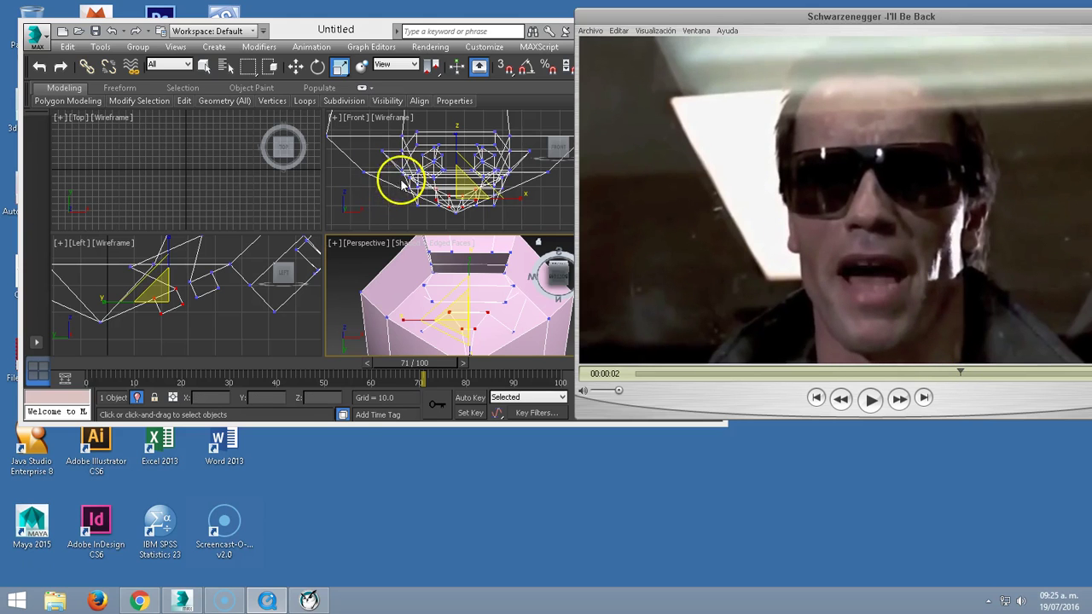
{"action": "left_click_drag", "start_coordinate": [395, 361], "coordinate": [453, 368]}
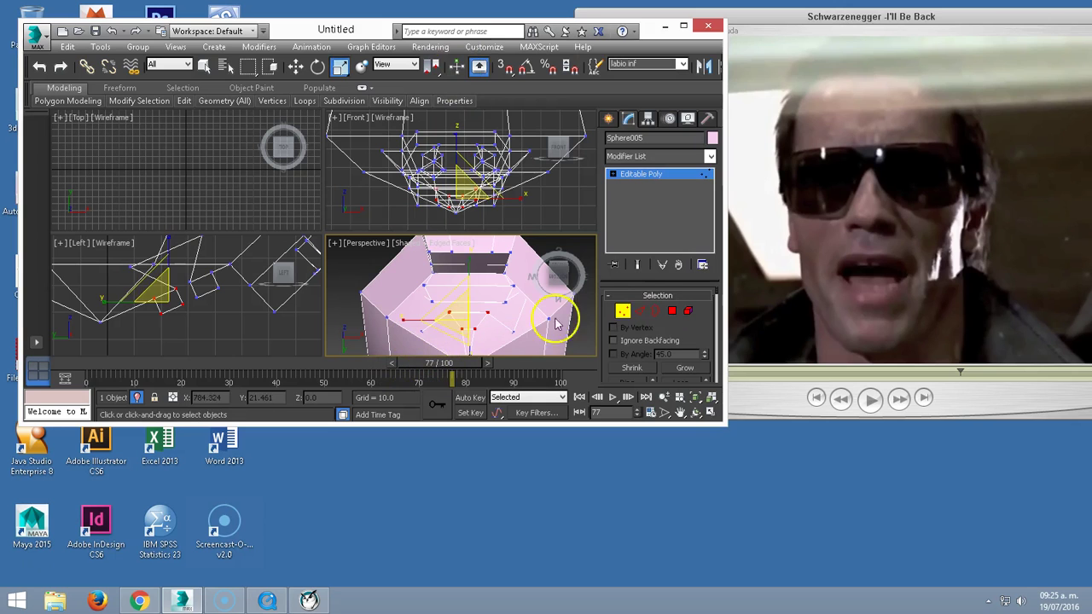
- Exit Vertex mode, select Sphere006 in the Front view, and isolate it from the other heads
{"action": "left_click", "coordinate": [623, 311]}
{"action": "right_click", "coordinate": [506, 163]}
{"action": "right_click", "coordinate": [476, 177]}
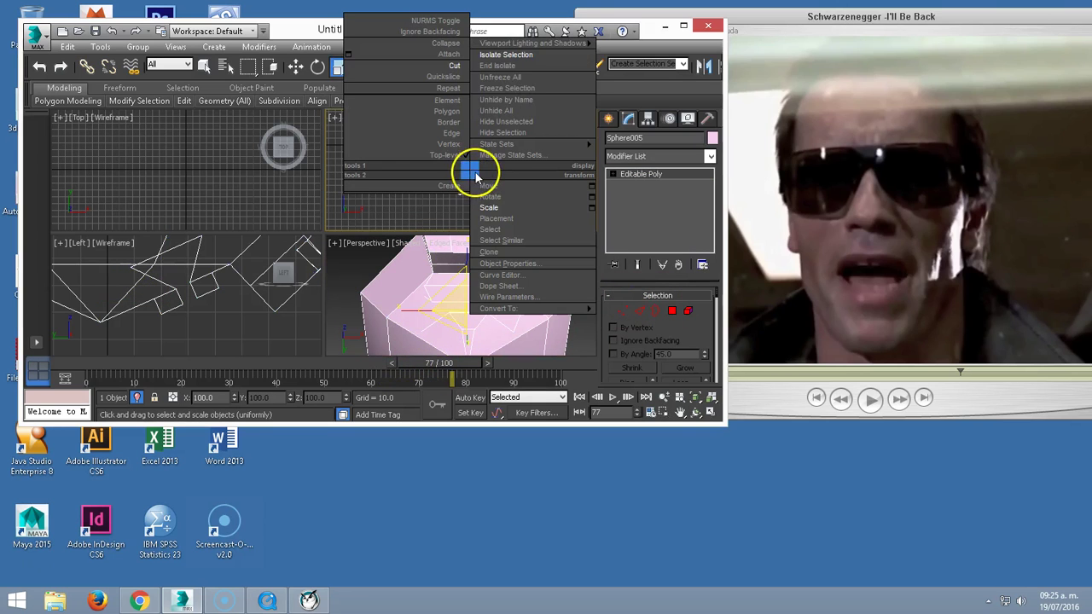
{"action": "left_click", "coordinate": [505, 54]}
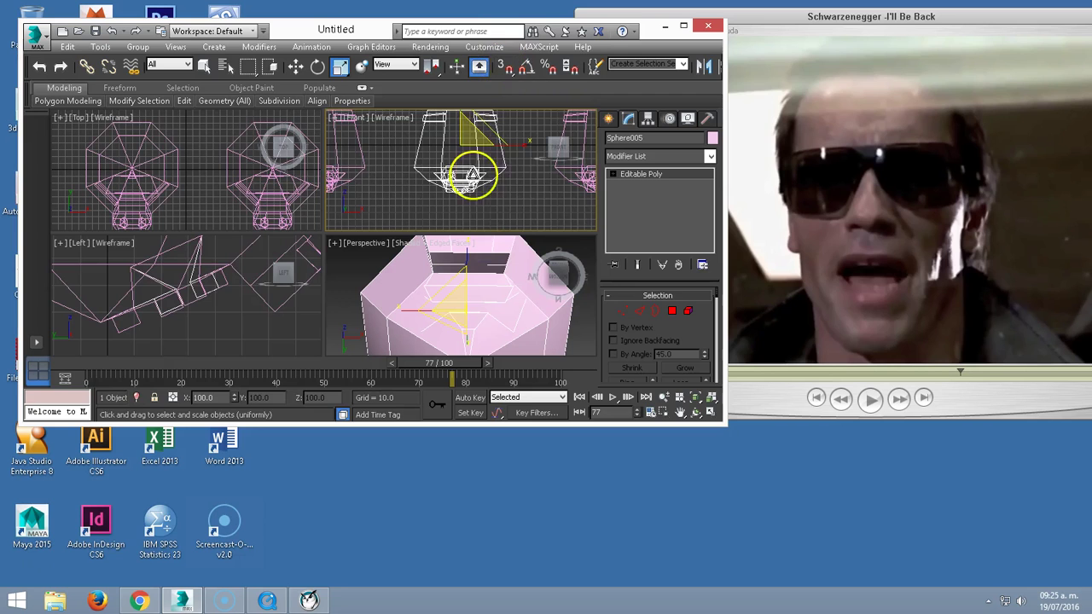
{"action": "middle_click_drag", "start_coordinate": [472, 175], "coordinate": [386, 197]}
{"action": "left_click", "coordinate": [496, 203]}
{"action": "middle_click_drag", "start_coordinate": [487, 196], "coordinate": [474, 205]}
{"action": "right_click", "coordinate": [463, 195]}
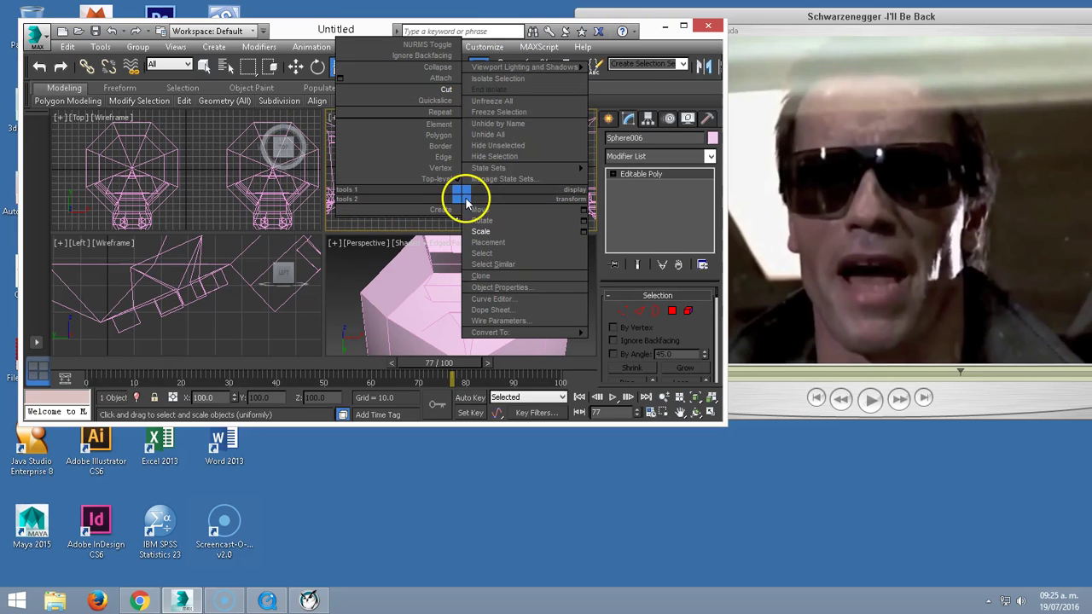
{"action": "left_click", "coordinate": [503, 80]}
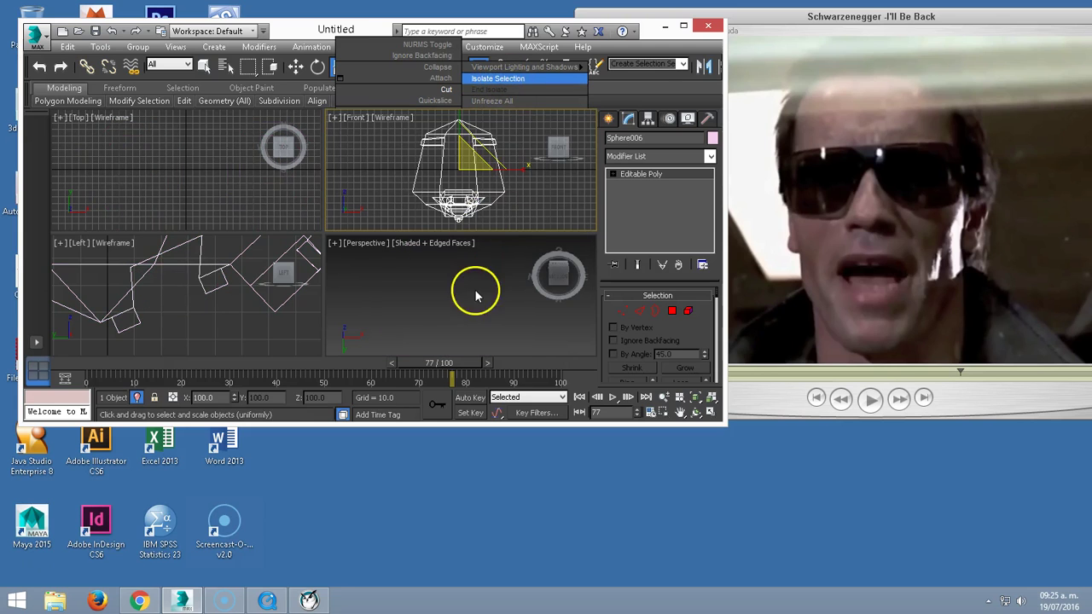
- Zoom extents on Sphere006, enter Vertex mode, and move the lower-lip vertices to reshape the mouth
{"action": "left_click", "coordinate": [417, 314]}
{"action": "key", "text": "z"}
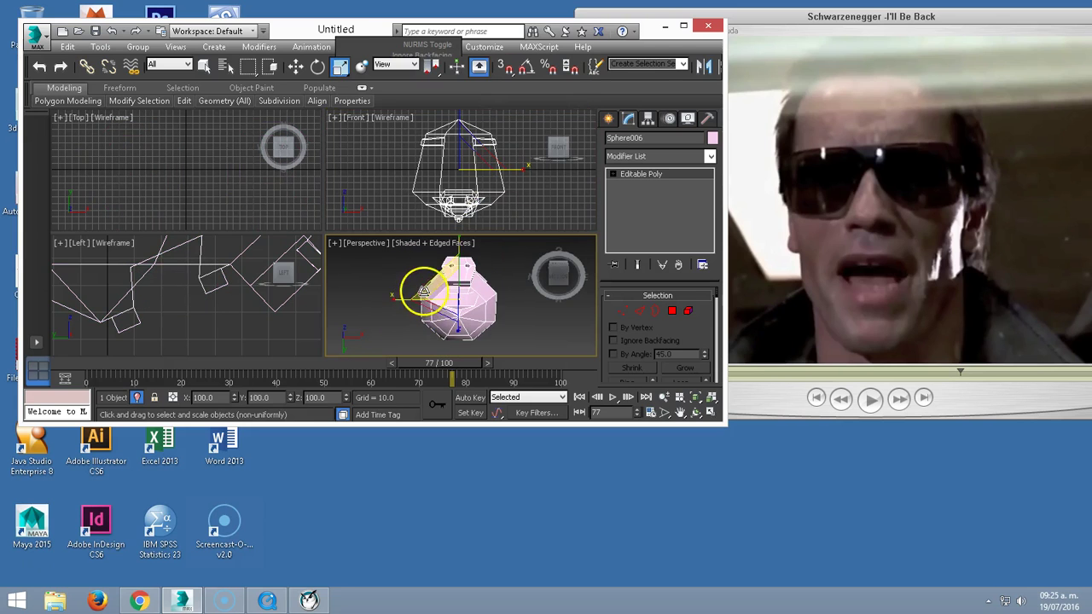
{"action": "middle_click_drag", "start_coordinate": [427, 289], "coordinate": [431, 305], "text": "alt"}
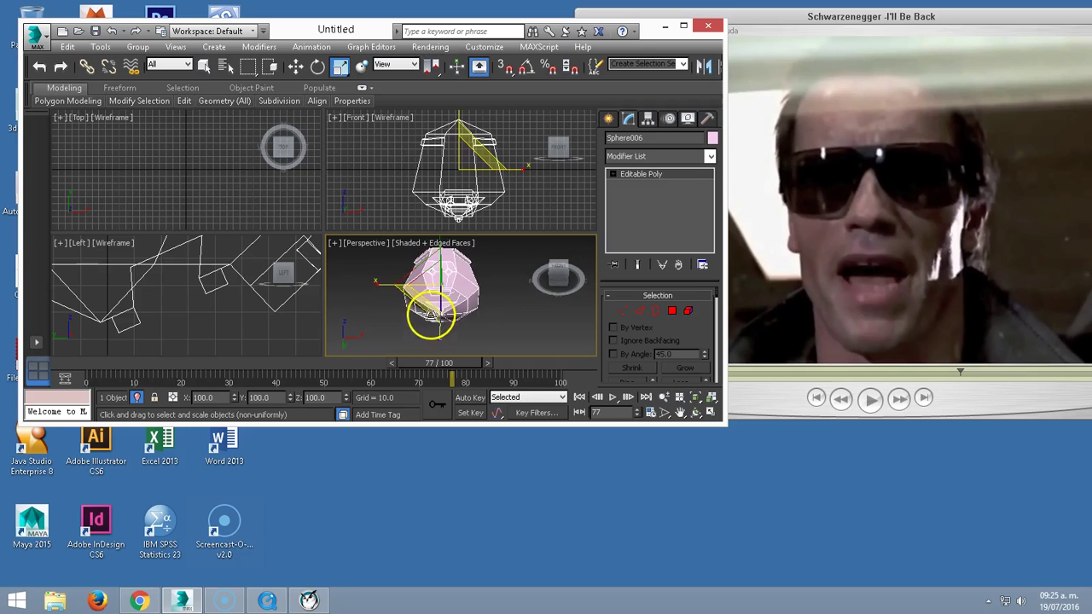
{"action": "left_click", "coordinate": [623, 311]}
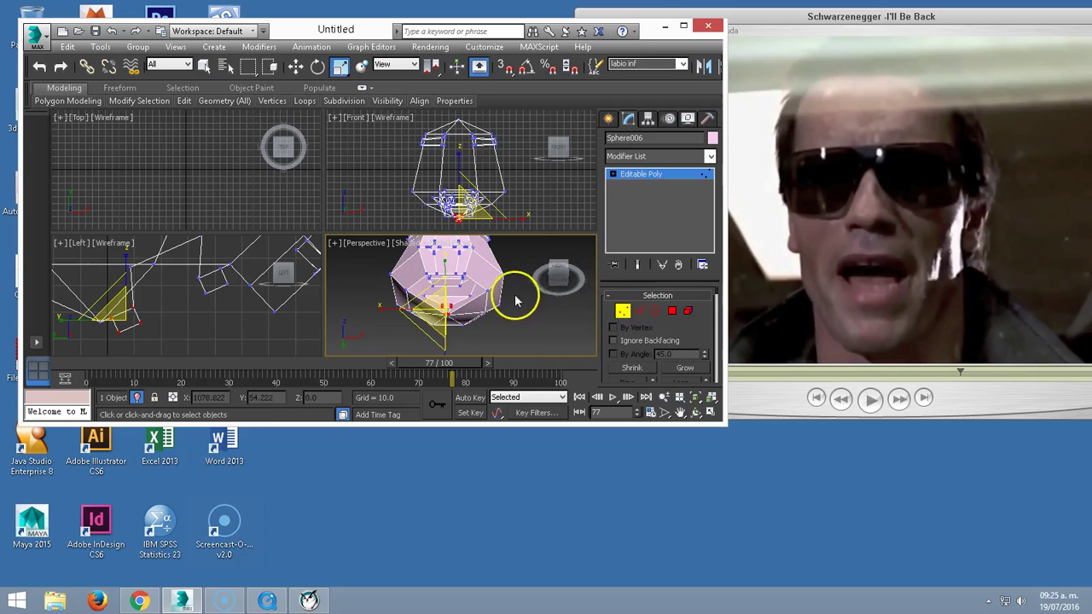
{"action": "left_click_drag", "start_coordinate": [446, 244], "coordinate": [447, 200]}
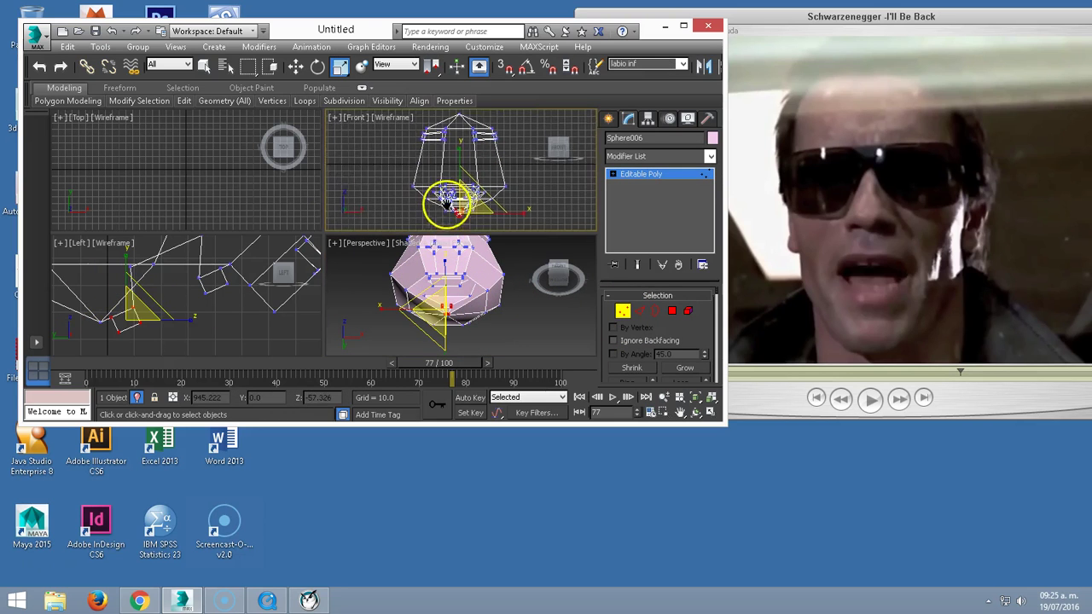
{"action": "mouse_move", "coordinate": [446, 279]}
{"action": "left_mouse_down"}
{"action": "mouse_move", "coordinate": [418, 312]}
{"action": "mouse_move", "coordinate": [313, 312]}
{"action": "left_mouse_up"}
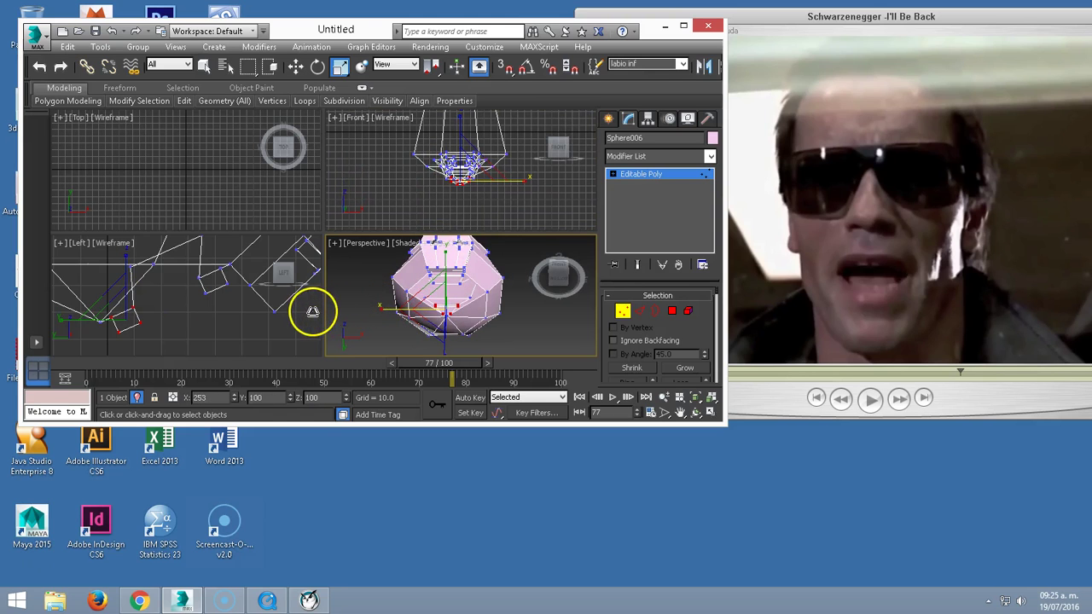
- Select the labio sup set, compare with the reference video, then leave Vertex mode in the Front view
{"action": "left_click", "coordinate": [685, 65]}
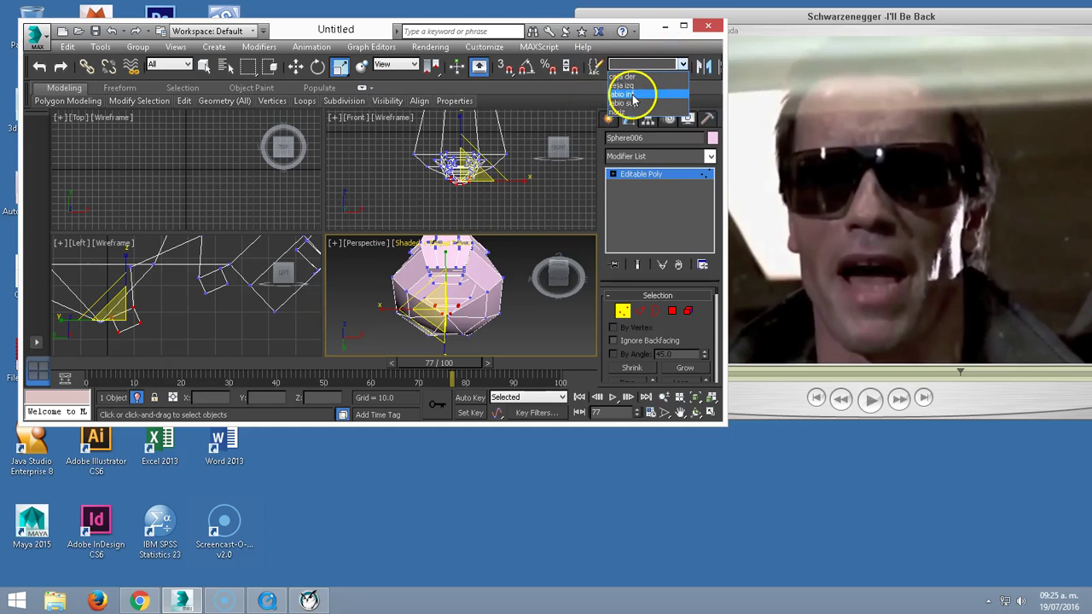
{"action": "left_click", "coordinate": [632, 102]}
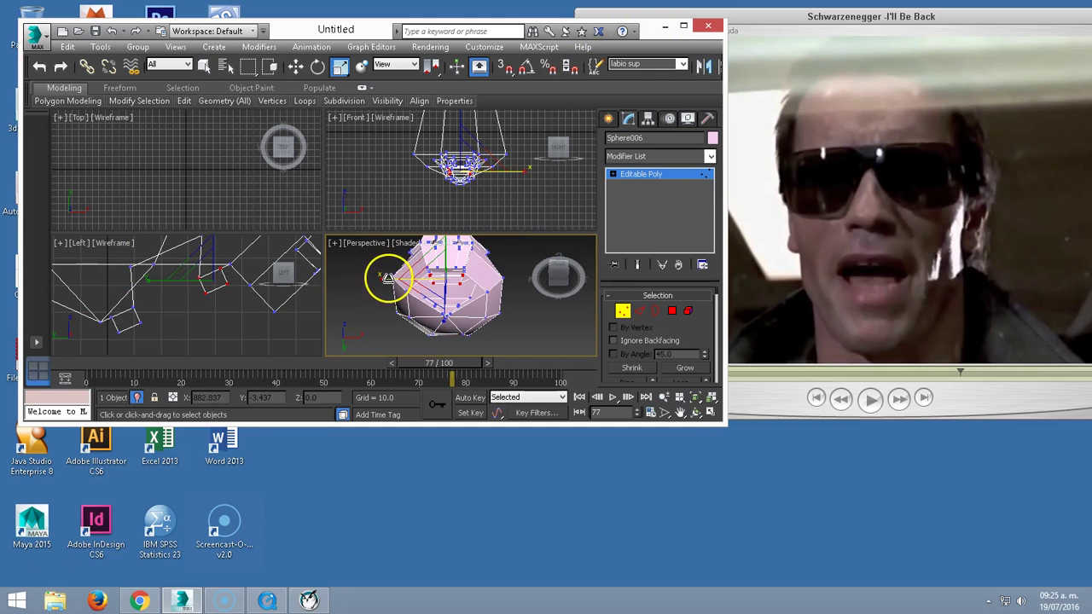
{"action": "left_click", "coordinate": [960, 376]}
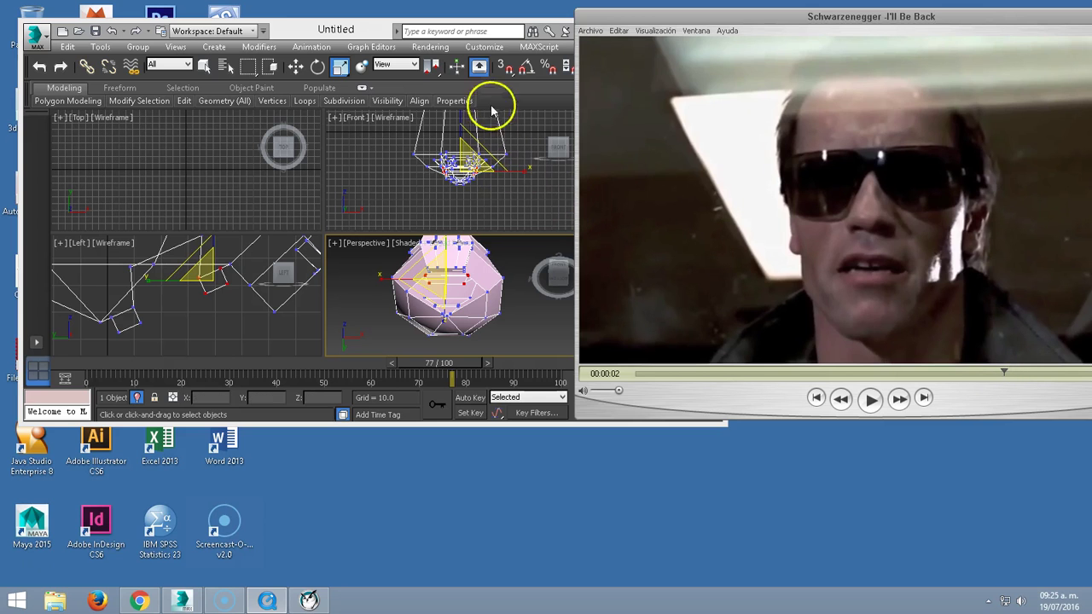
{"action": "middle_click_drag", "start_coordinate": [518, 266], "coordinate": [457, 302]}
{"action": "left_click", "coordinate": [622, 310]}
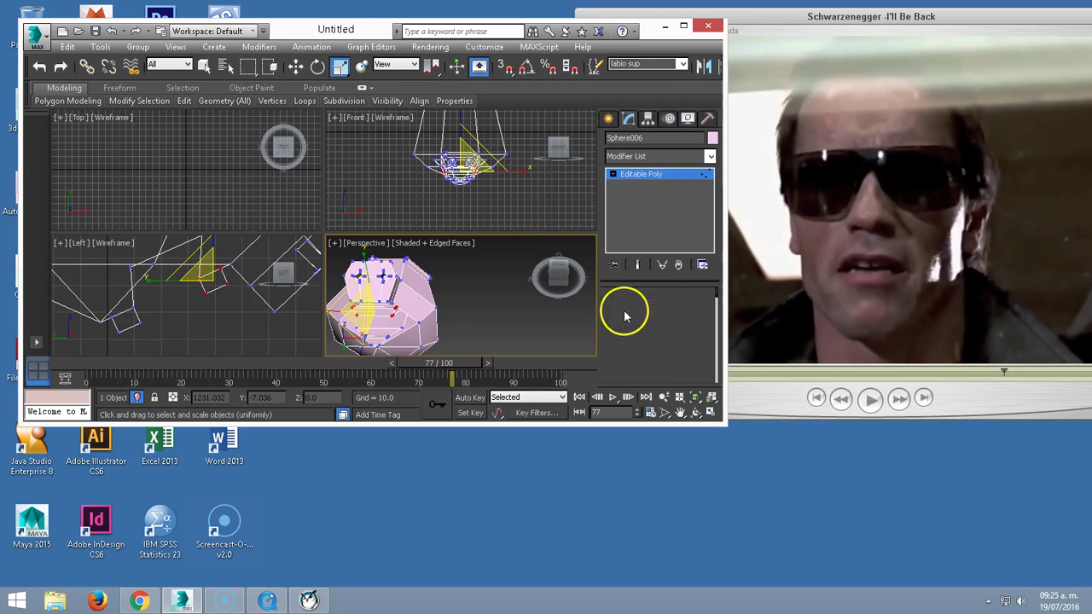
{"action": "left_click", "coordinate": [465, 154]}
{"action": "right_click", "coordinate": [475, 158]}
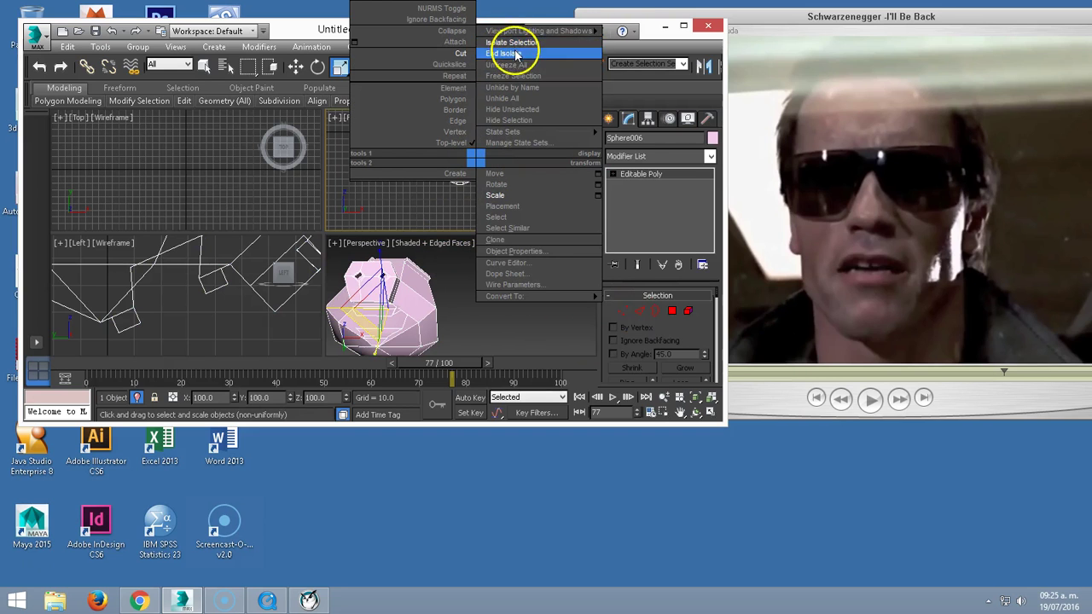
- End isolation to show all heads, then edit Sphere007 at Vertex level
{"action": "left_click", "coordinate": [512, 51]}
{"action": "middle_click_drag", "start_coordinate": [499, 208], "coordinate": [434, 188]}
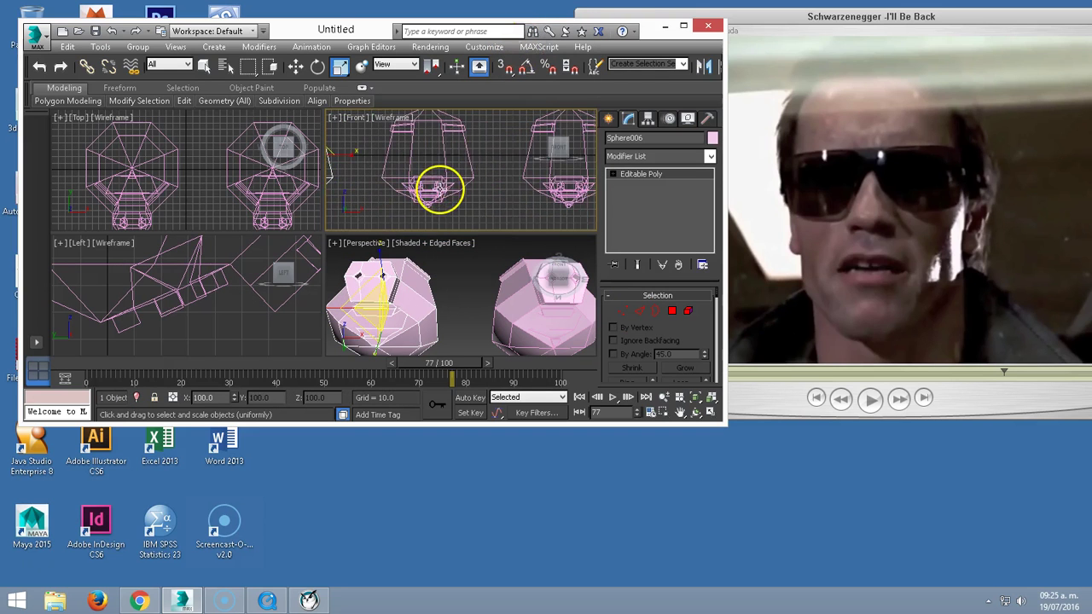
{"action": "left_click", "coordinate": [440, 186]}
{"action": "left_click", "coordinate": [672, 310]}
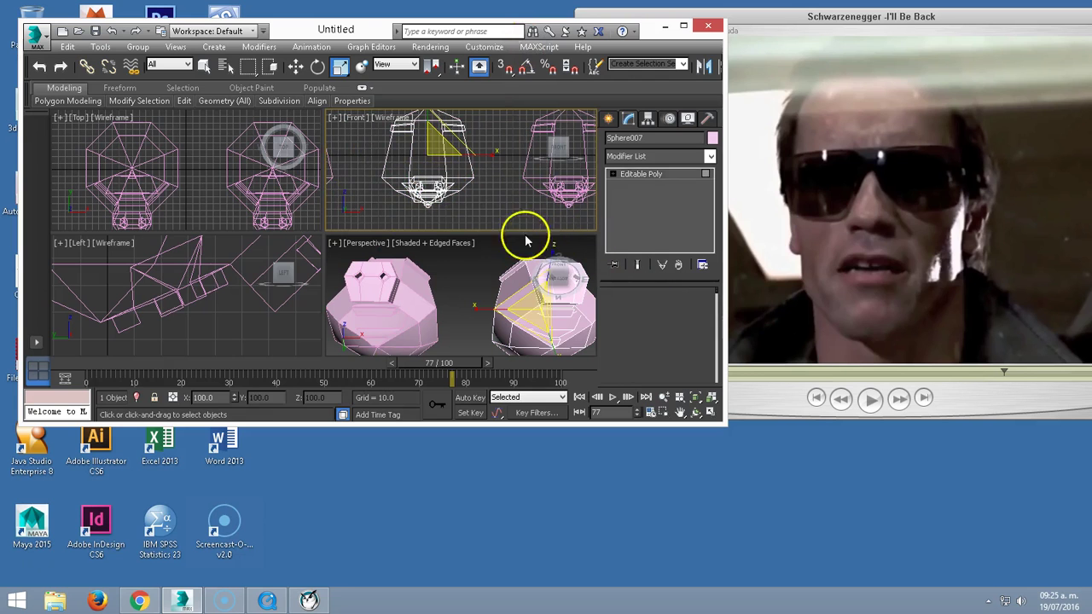
{"action": "left_click", "coordinate": [623, 310]}
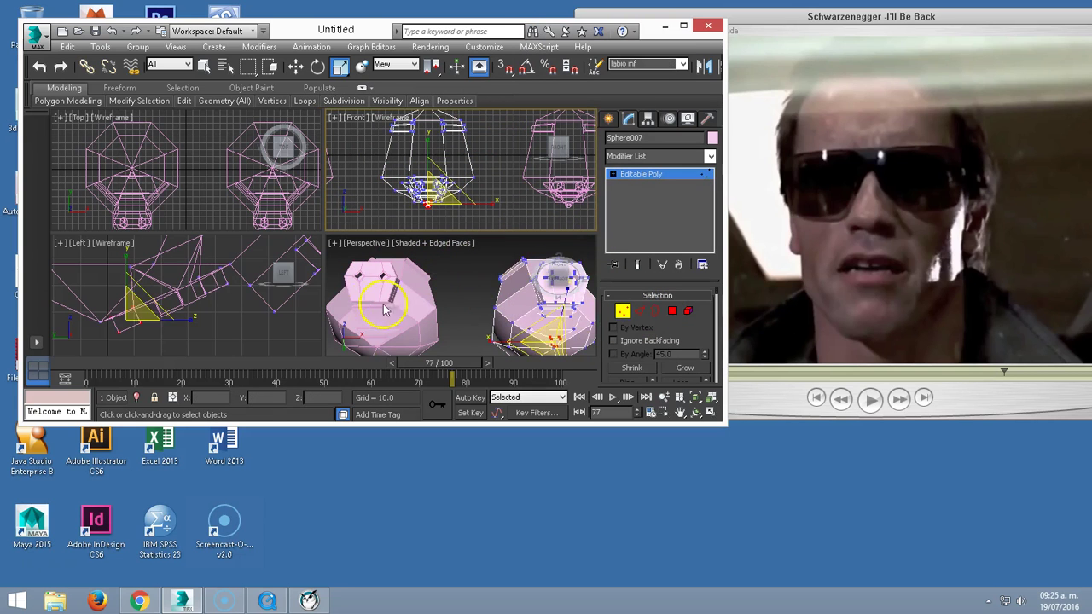
- Move Sphere007's labio inf lower-lip vertices into a new pose in the Left view
{"action": "middle_click_drag", "start_coordinate": [478, 308], "coordinate": [554, 320], "text": "alt"}
{"action": "key", "text": "z"}
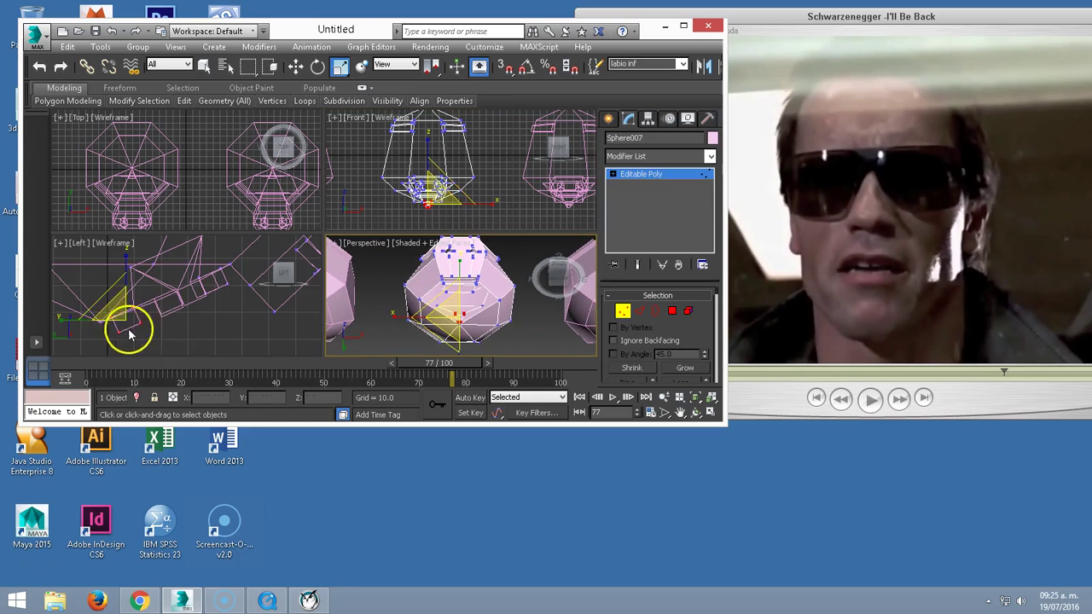
{"action": "middle_click_drag", "start_coordinate": [127, 324], "coordinate": [143, 320]}
{"action": "right_click", "coordinate": [147, 332]}
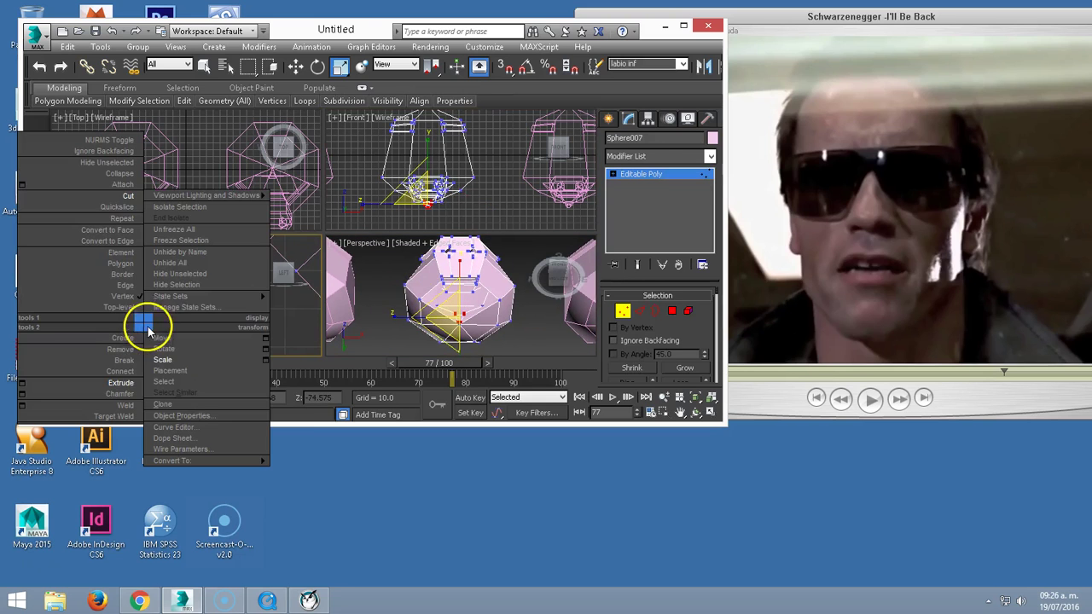
{"action": "left_click", "coordinate": [160, 339]}
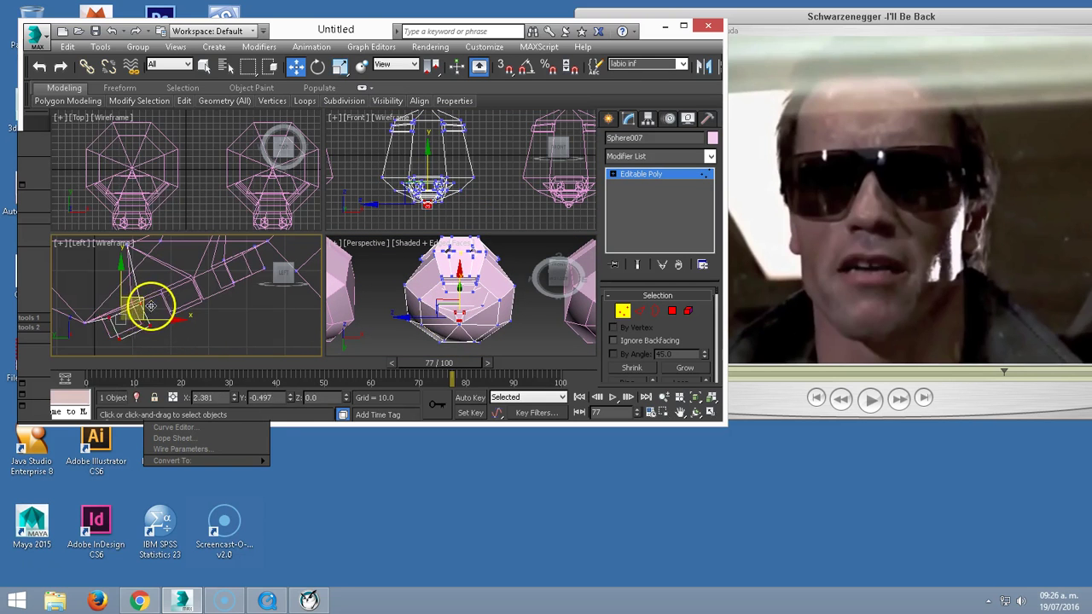
{"action": "left_click_drag", "start_coordinate": [143, 304], "coordinate": [156, 305]}
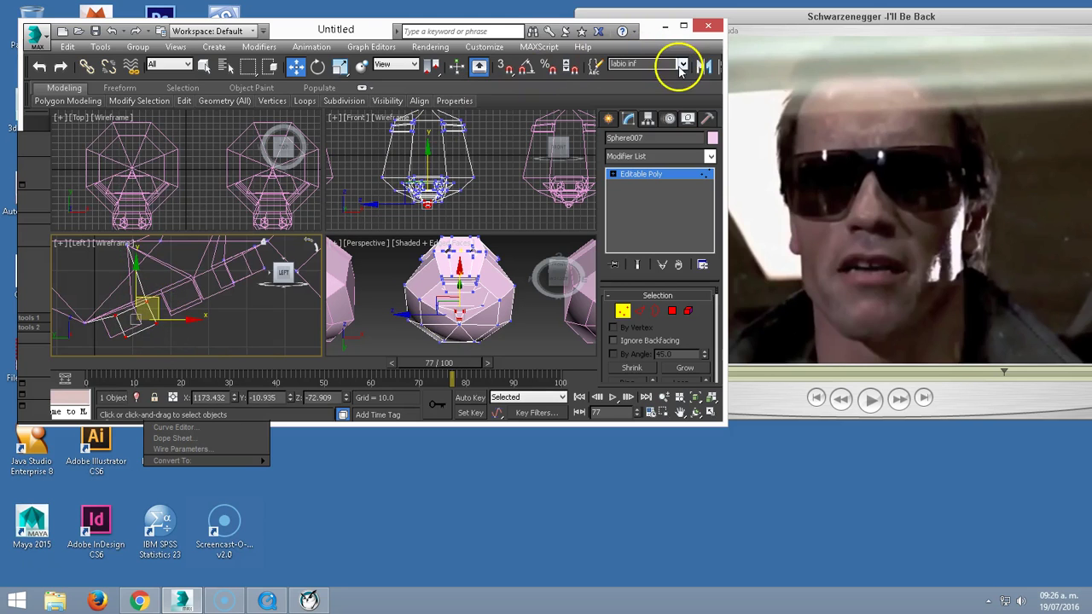
- Select the saved labio sup upper-lip vertex set
{"action": "left_click", "coordinate": [681, 65]}
{"action": "left_click", "coordinate": [631, 103]}
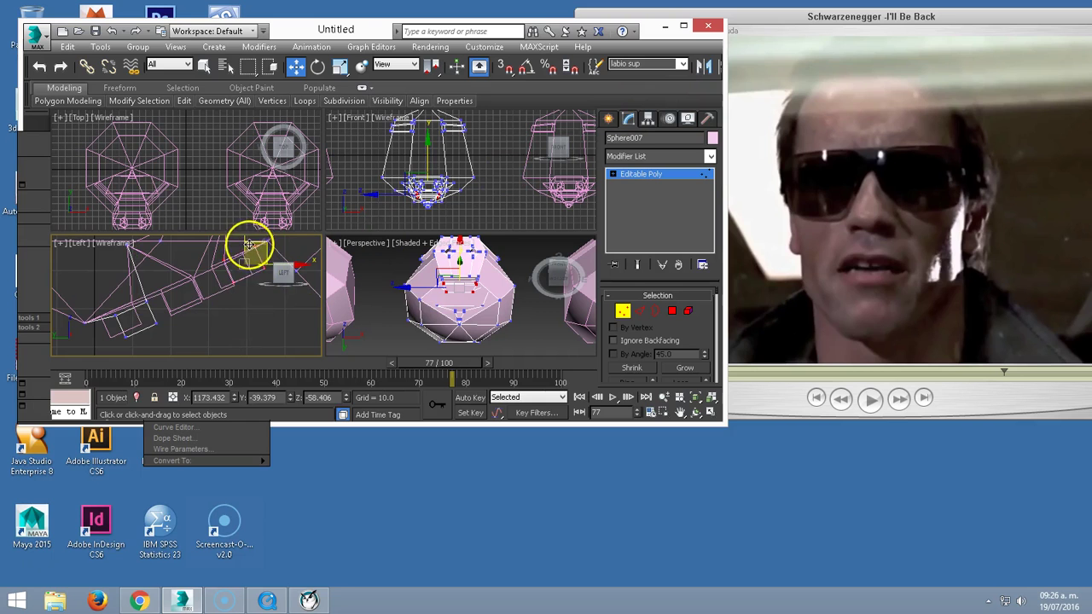
{"action": "scroll", "coordinate": [452, 290], "scroll_direction": "up", "scroll_amount": 2}
{"action": "middle_click_drag", "start_coordinate": [426, 272], "coordinate": [439, 282]}
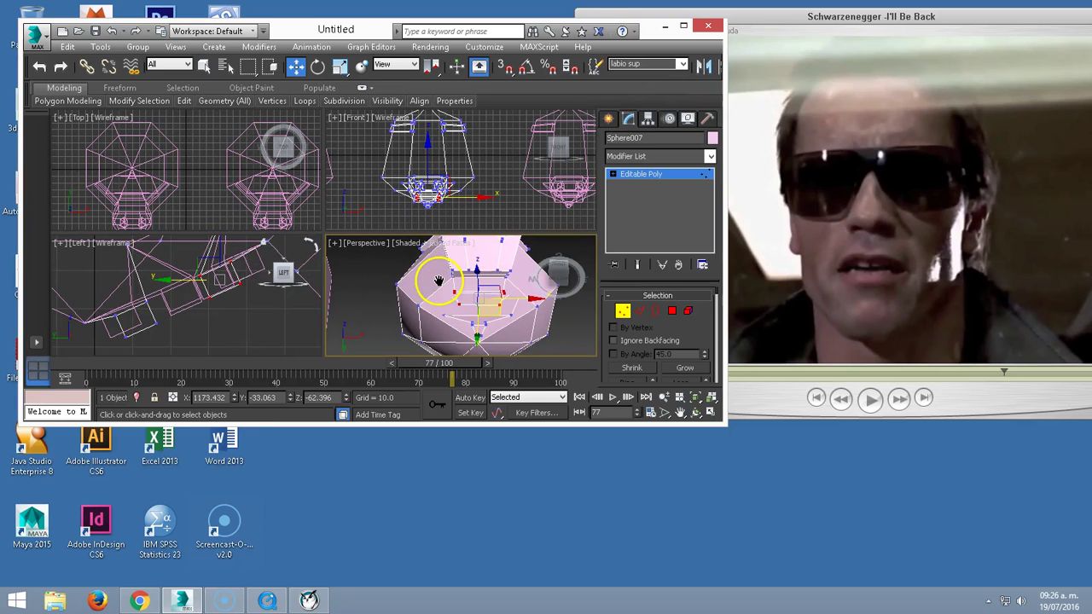
{"action": "scroll", "coordinate": [555, 285], "scroll_direction": "down", "scroll_amount": 2}
{"action": "scroll", "coordinate": [563, 265], "scroll_direction": "down", "scroll_amount": 1}
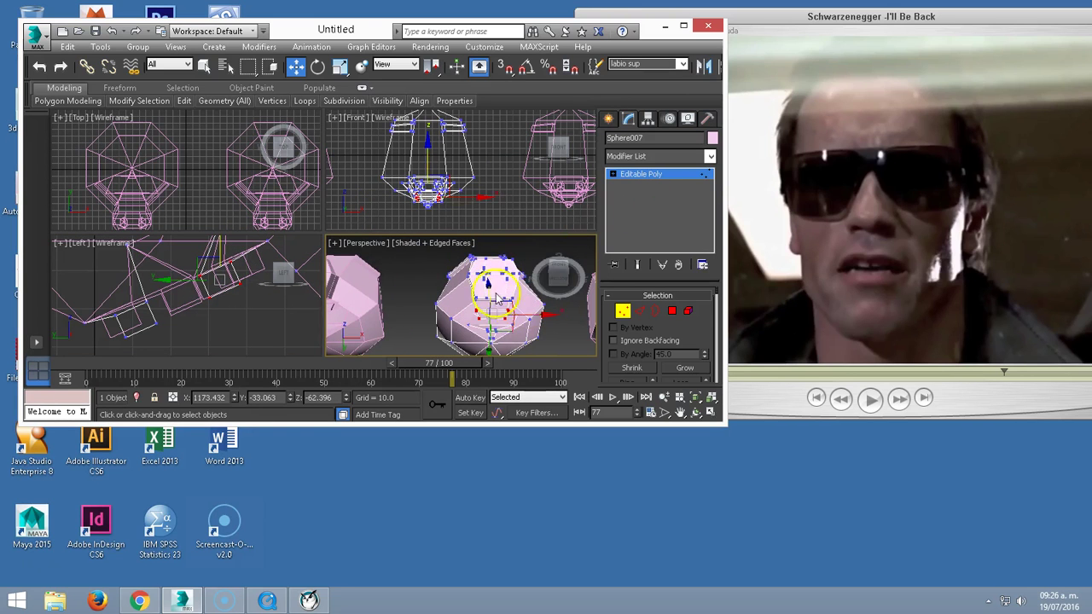
- Move the animation to frame 84
{"action": "left_click_drag", "start_coordinate": [467, 367], "coordinate": [505, 366]}
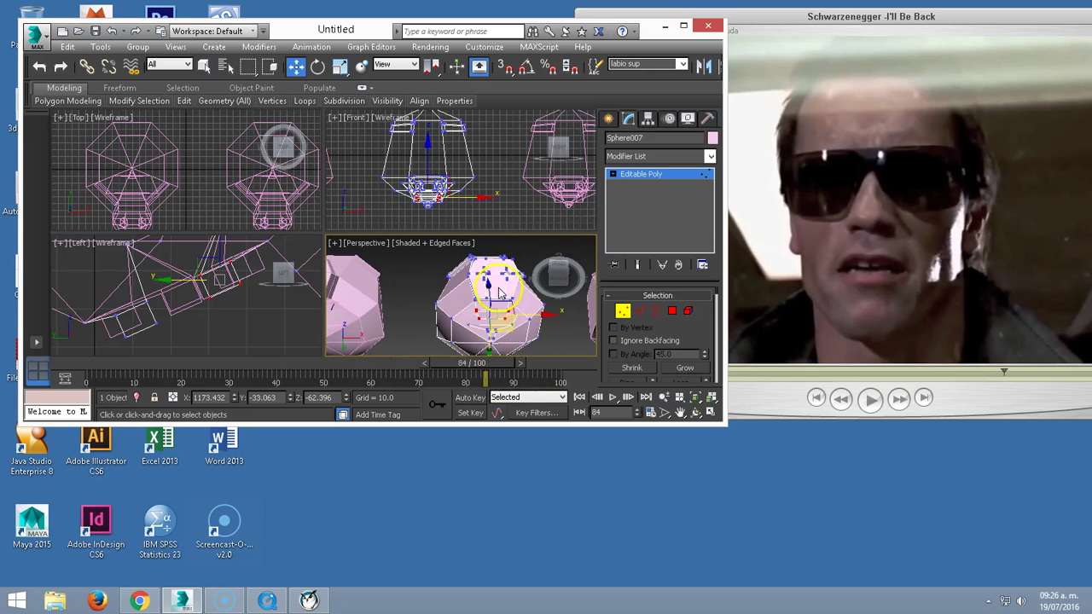
{"action": "scroll", "coordinate": [452, 285], "scroll_direction": "down", "scroll_amount": 2}
{"action": "scroll", "coordinate": [447, 285], "scroll_direction": "down", "scroll_amount": 1}
{"action": "scroll", "coordinate": [435, 293], "scroll_direction": "down", "scroll_amount": 2}
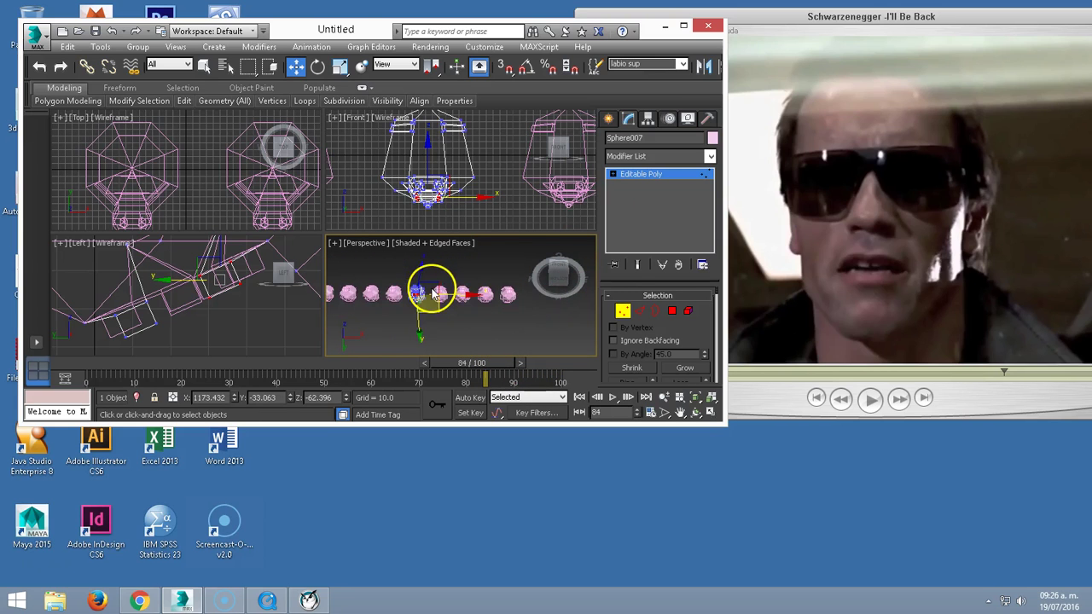
{"action": "scroll", "coordinate": [435, 292], "scroll_direction": "up", "scroll_amount": 3}
- Exit Vertex mode and delete the extra heads at the row's right end, leaving seven
{"action": "left_click", "coordinate": [622, 311]}
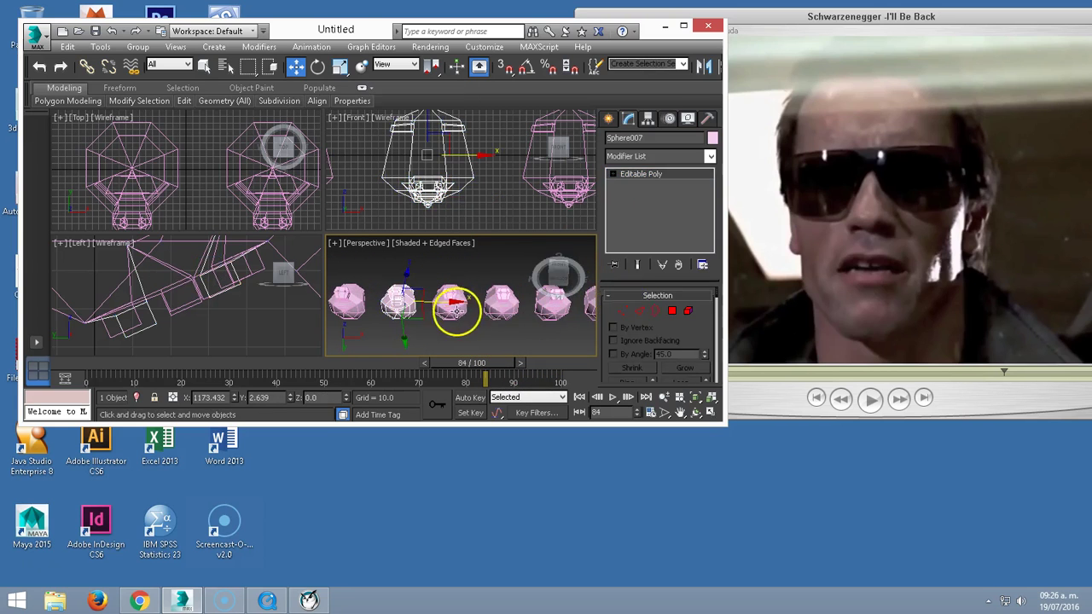
{"action": "scroll", "coordinate": [451, 304], "scroll_direction": "down", "scroll_amount": 1}
{"action": "scroll", "coordinate": [436, 307], "scroll_direction": "down", "scroll_amount": 3}
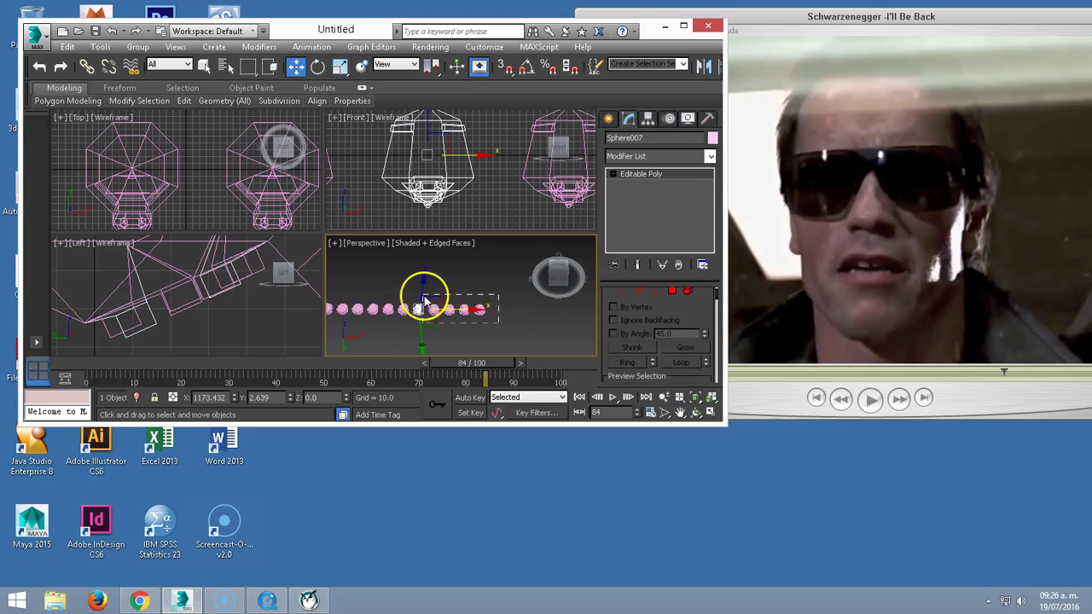
{"action": "left_click_drag", "start_coordinate": [430, 291], "coordinate": [465, 324]}
{"action": "key", "text": "Delete"}
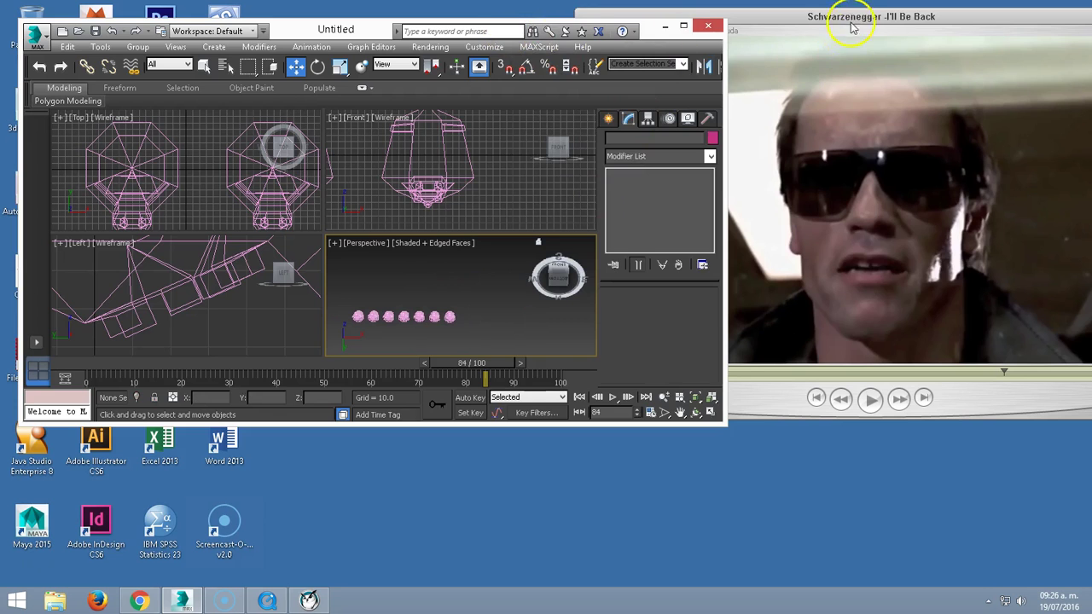
- Move the QuickTime window aside and make the 3ds Max window taller
{"action": "mouse_move", "coordinate": [851, 28]}
{"action": "left_mouse_down"}
{"action": "mouse_move", "coordinate": [722, 39]}
{"action": "mouse_move", "coordinate": [884, 124]}
{"action": "mouse_move", "coordinate": [882, 183]}
{"action": "mouse_move", "coordinate": [987, 183]}
{"action": "left_mouse_up"}
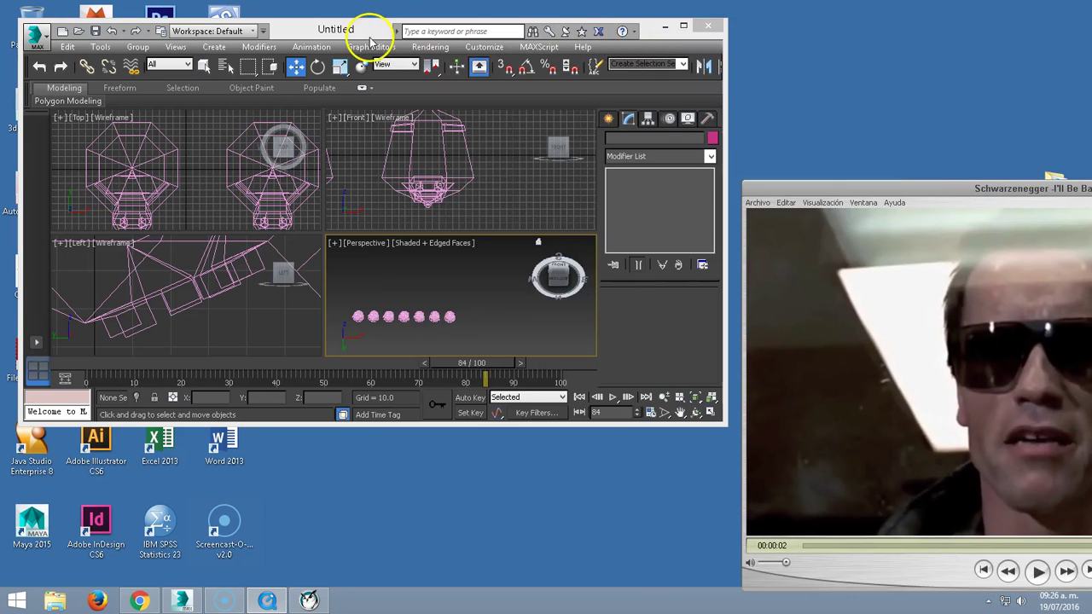
{"action": "left_click_drag", "start_coordinate": [372, 38], "coordinate": [352, 20]}
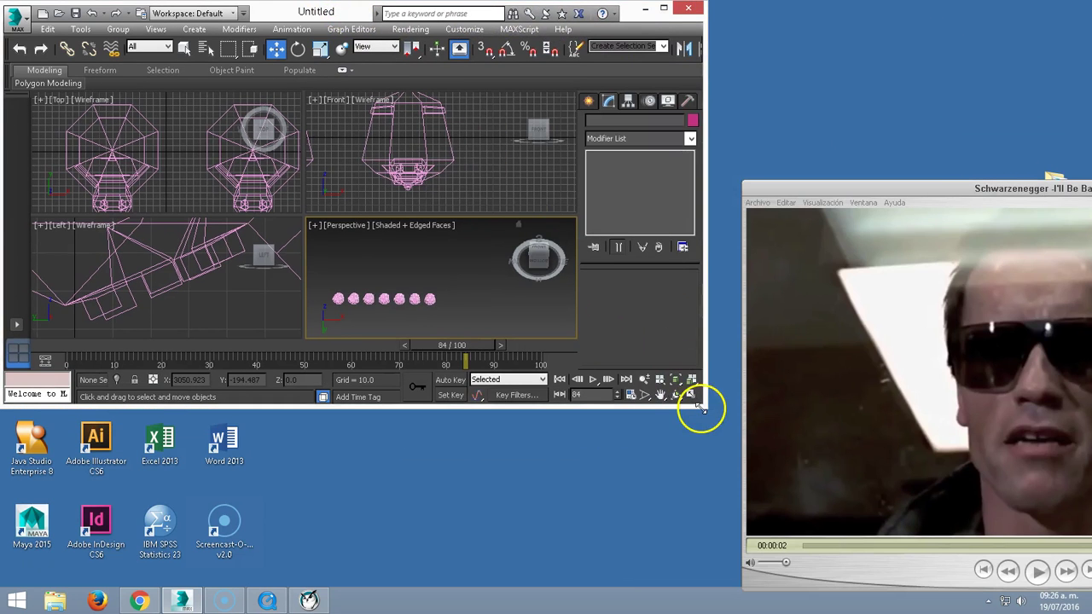
{"action": "left_click_drag", "start_coordinate": [698, 408], "coordinate": [700, 572]}
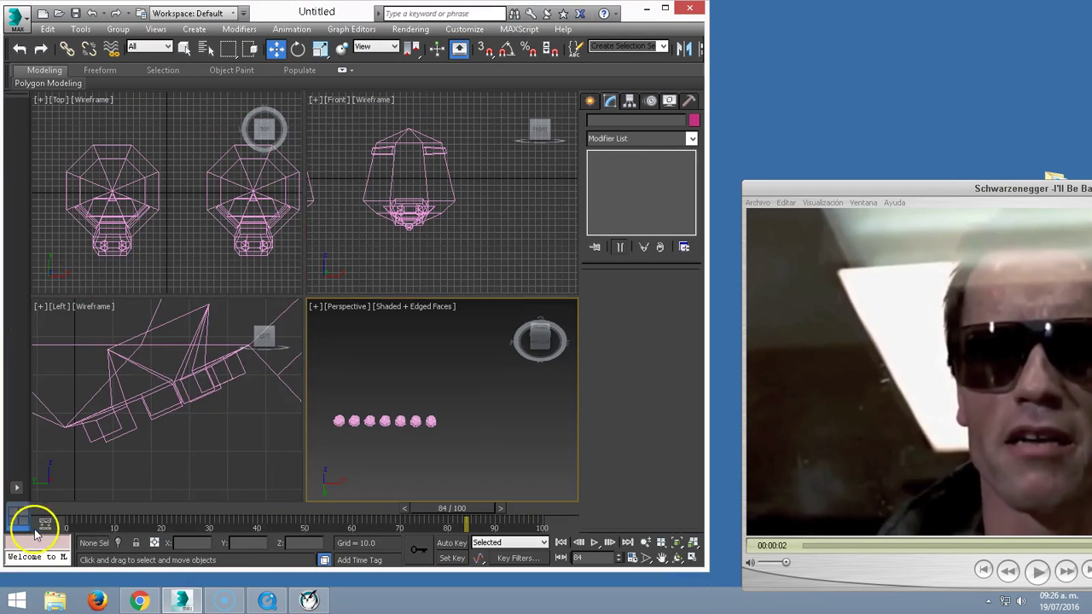
- Show the Sound > Master Waveform track in the Mini Curve Editor and return to frame 52
{"action": "left_click", "coordinate": [44, 524]}
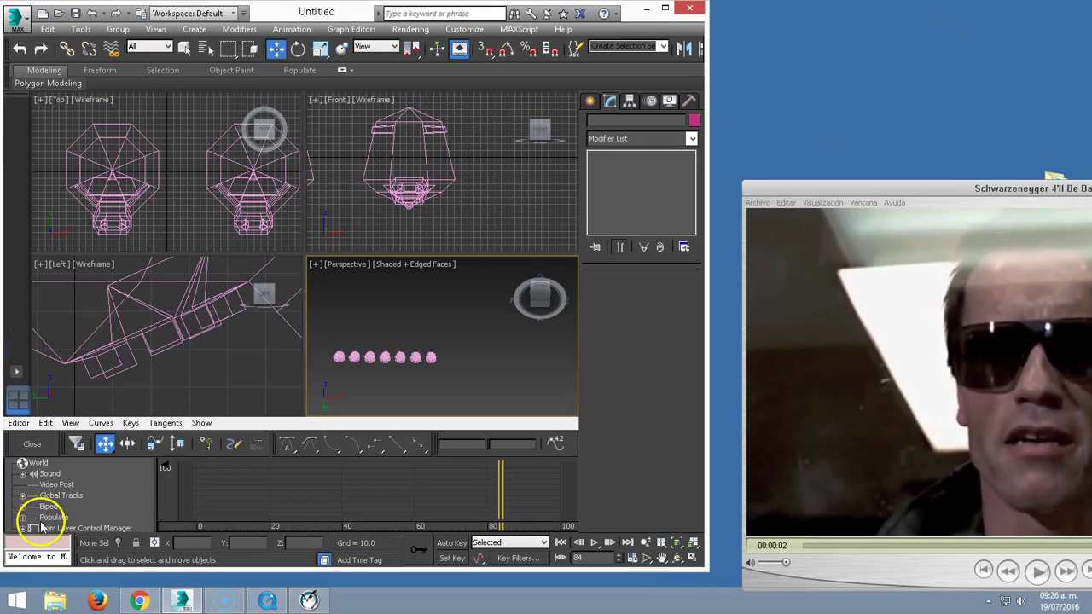
{"action": "left_click", "coordinate": [23, 475]}
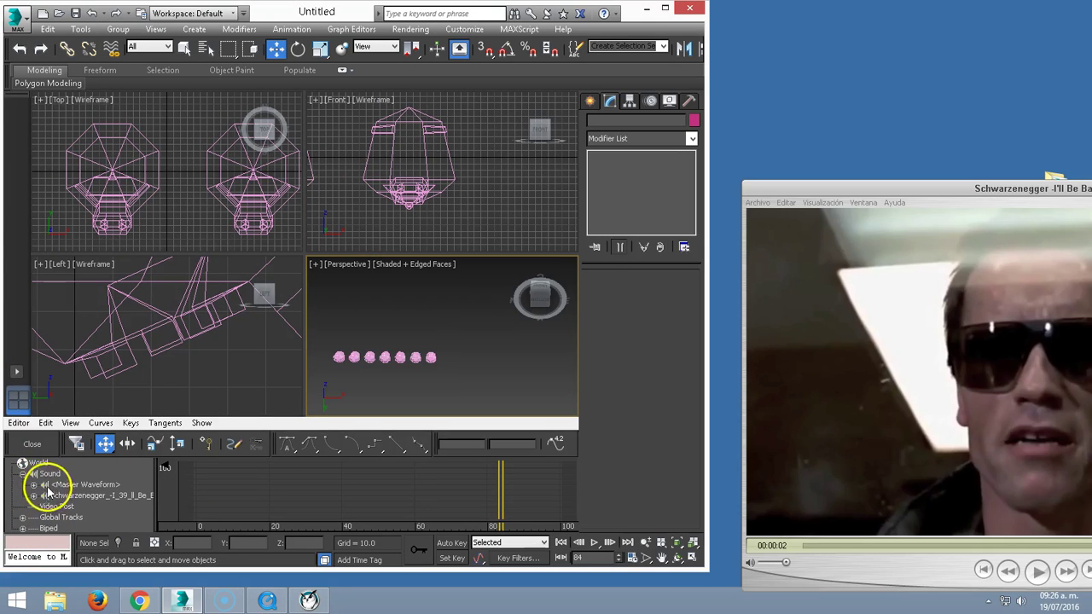
{"action": "left_click", "coordinate": [34, 484]}
{"action": "left_click", "coordinate": [66, 496]}
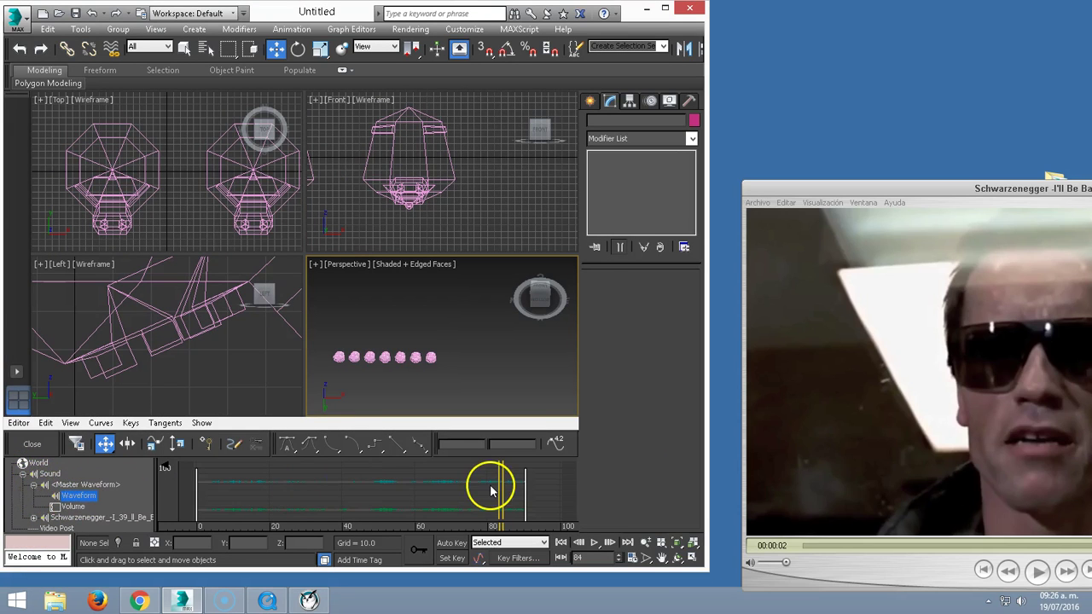
{"action": "mouse_move", "coordinate": [498, 490]}
{"action": "left_mouse_down"}
{"action": "mouse_move", "coordinate": [359, 492]}
{"action": "mouse_move", "coordinate": [385, 491]}
{"action": "mouse_move", "coordinate": [371, 491]}
{"action": "mouse_move", "coordinate": [386, 506]}
{"action": "mouse_move", "coordinate": [390, 495]}
{"action": "left_mouse_up"}
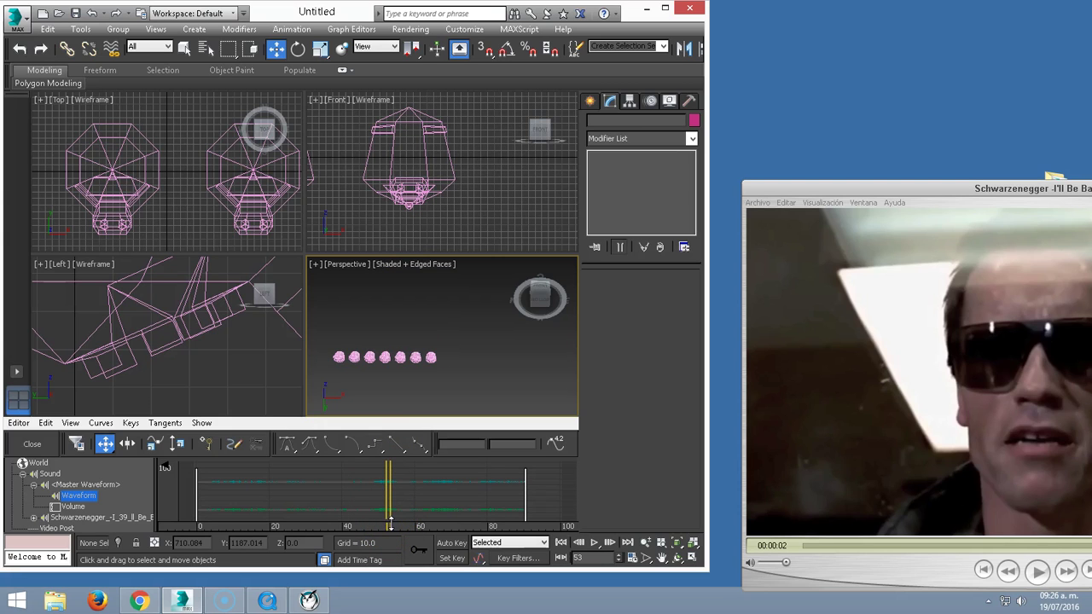
- Orbit the Perspective view to see the heads side-on and select the first head, Sphere001
{"action": "scroll", "coordinate": [431, 304], "scroll_direction": "up", "scroll_amount": 2}
{"action": "scroll", "coordinate": [451, 317], "scroll_direction": "up", "scroll_amount": 3}
{"action": "scroll", "coordinate": [419, 322], "scroll_direction": "up", "scroll_amount": 2}
{"action": "scroll", "coordinate": [446, 324], "scroll_direction": "up", "scroll_amount": 1}
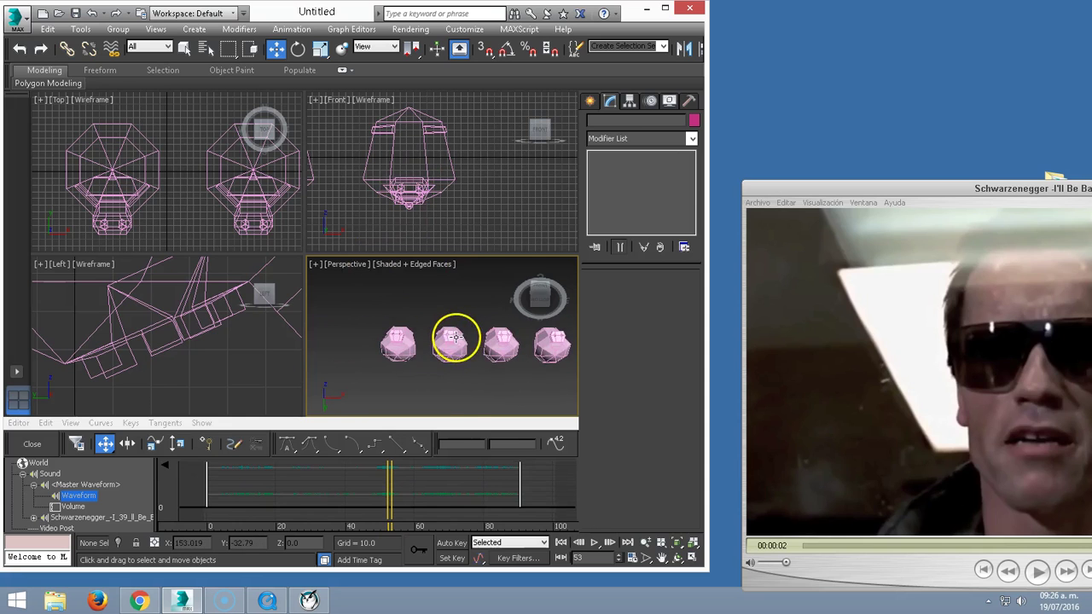
{"action": "middle_click_drag", "start_coordinate": [453, 338], "coordinate": [453, 373], "text": "alt"}
{"action": "left_click", "coordinate": [401, 331]}
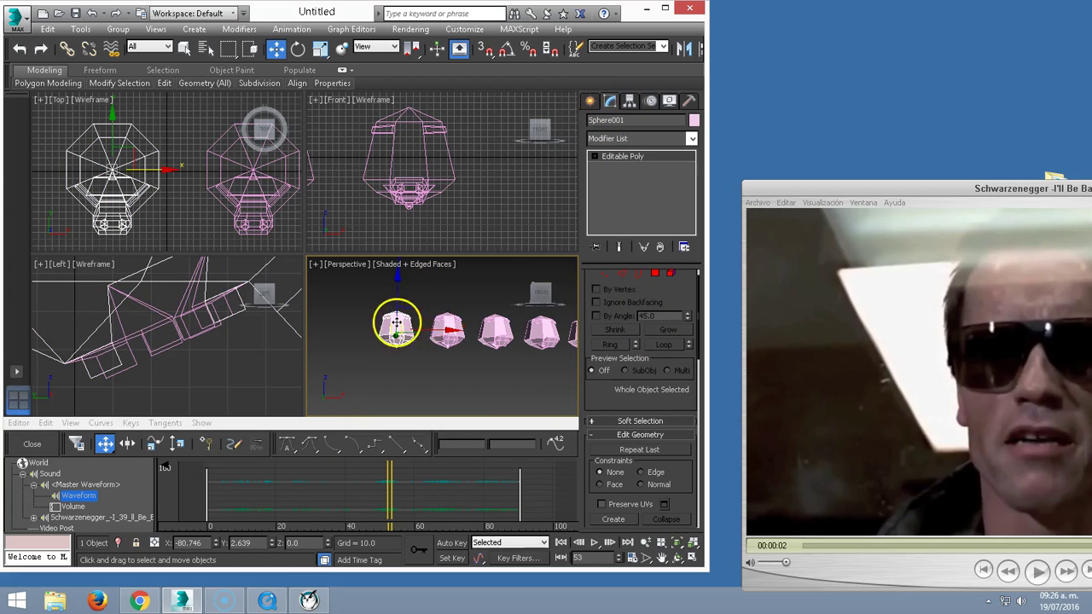
- Make Sphere001 a Morph compound object and pick M_Sphere001–003 as targets
{"action": "left_click", "coordinate": [591, 101]}
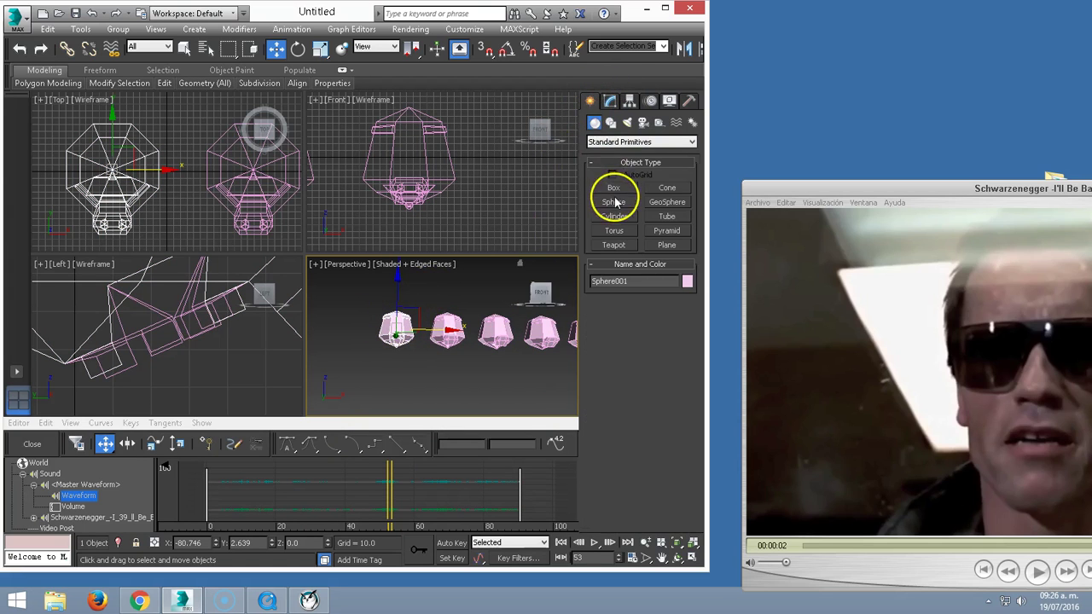
{"action": "left_click", "coordinate": [600, 144]}
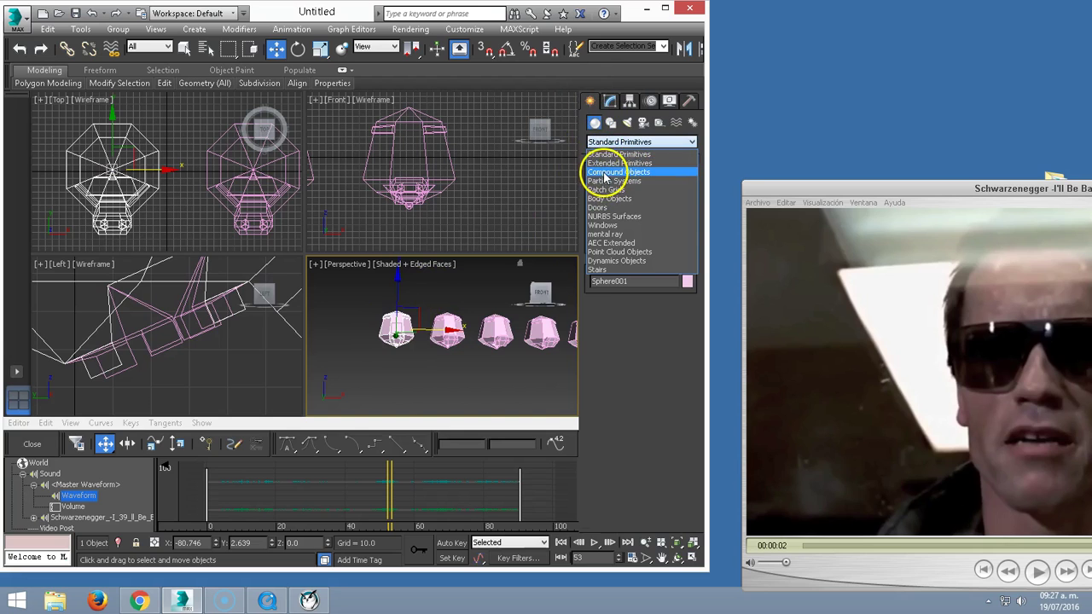
{"action": "left_click", "coordinate": [603, 173]}
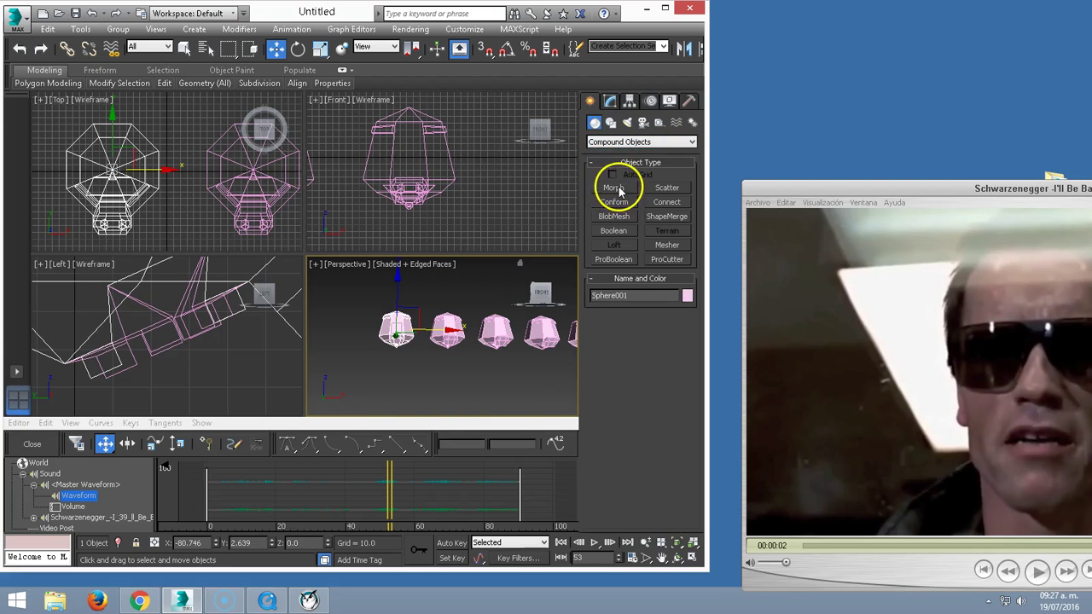
{"action": "left_click", "coordinate": [618, 188]}
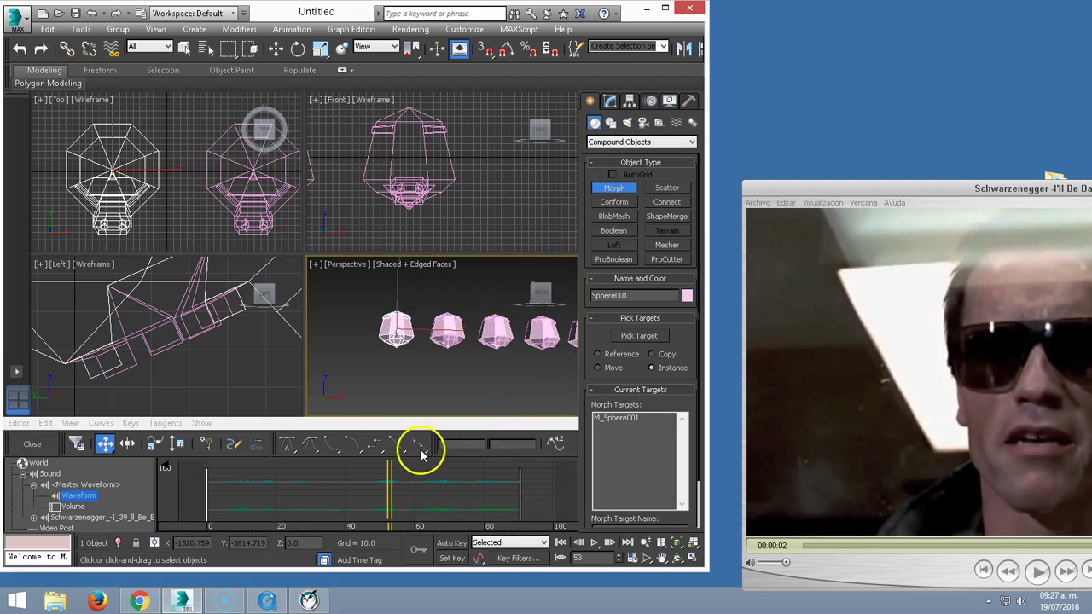
{"action": "left_click", "coordinate": [637, 341]}
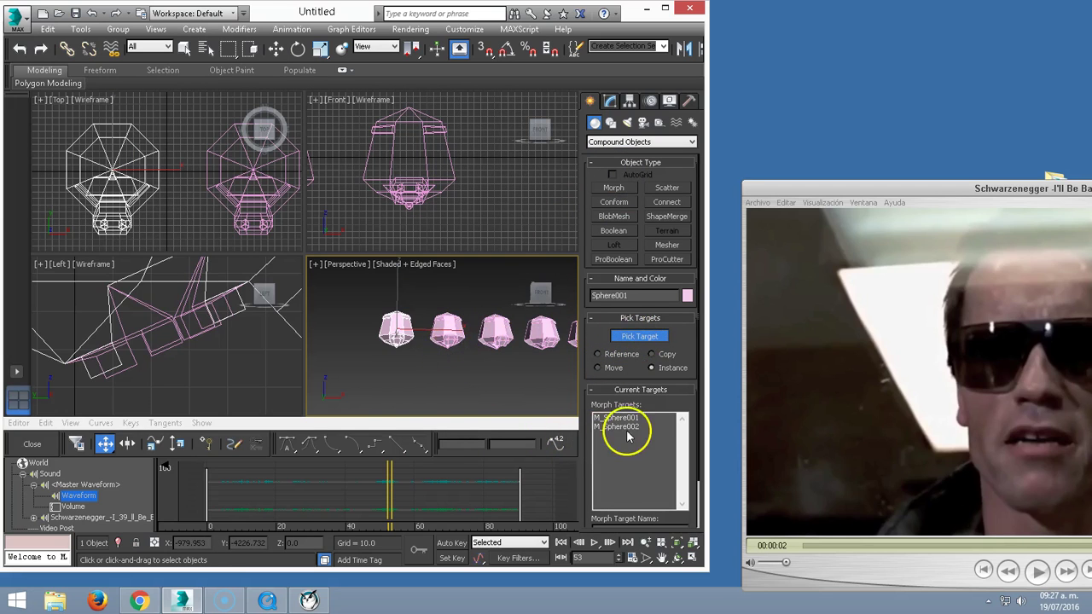
- Scrub the time slider through frames 50, 52 and 54
{"action": "mouse_move", "coordinate": [386, 492]}
{"action": "left_mouse_down"}
{"action": "mouse_move", "coordinate": [397, 492]}
{"action": "mouse_move", "coordinate": [380, 499]}
{"action": "left_mouse_up"}
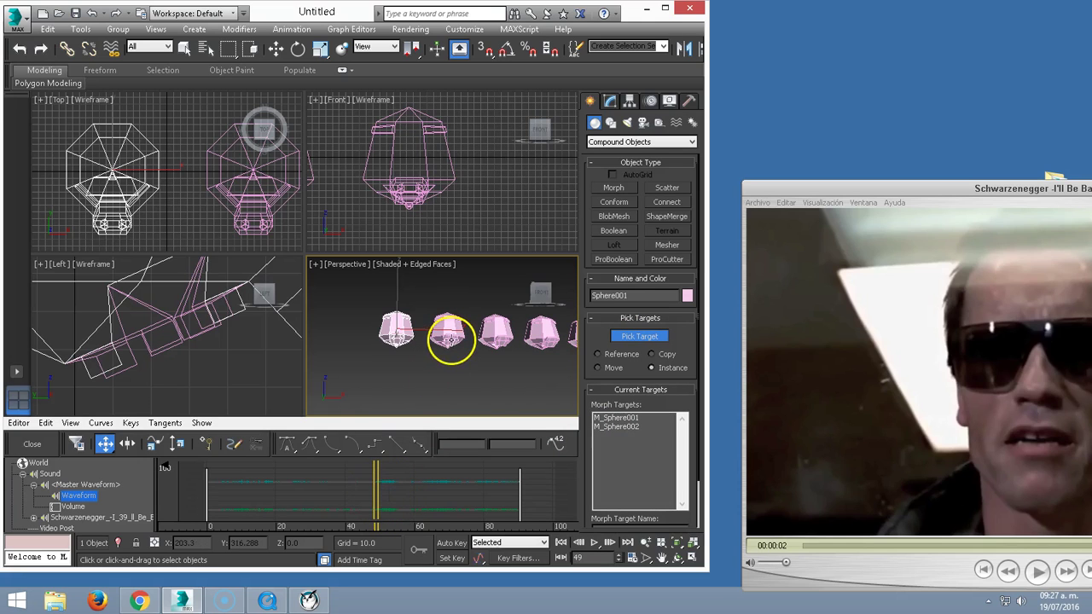
{"action": "left_click", "coordinate": [379, 480]}
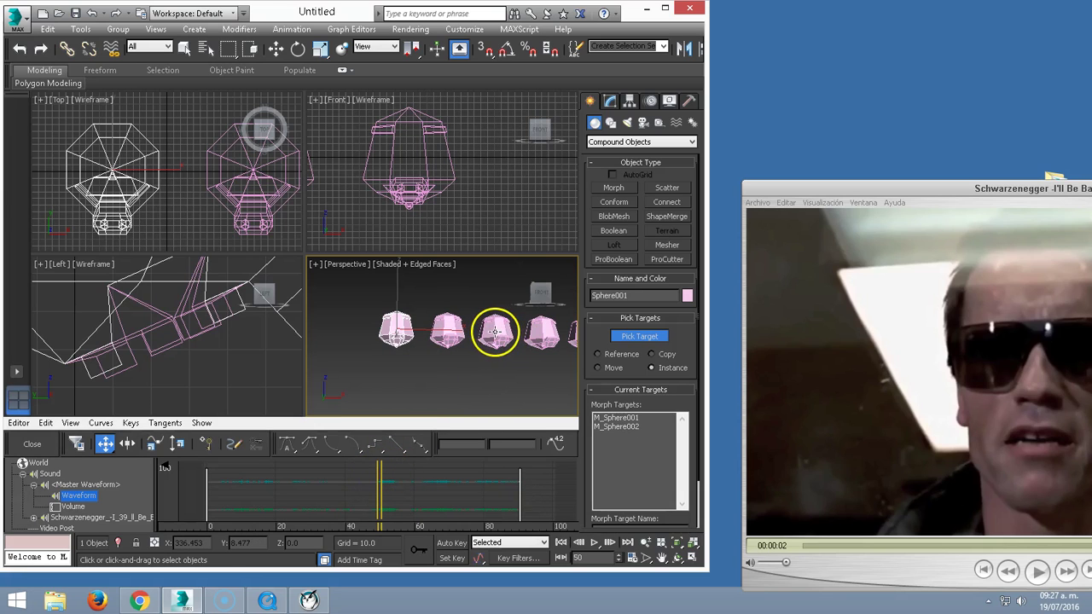
{"action": "left_click_drag", "start_coordinate": [381, 472], "coordinate": [391, 467]}
{"action": "left_click_drag", "start_coordinate": [836, 189], "coordinate": [820, 145]}
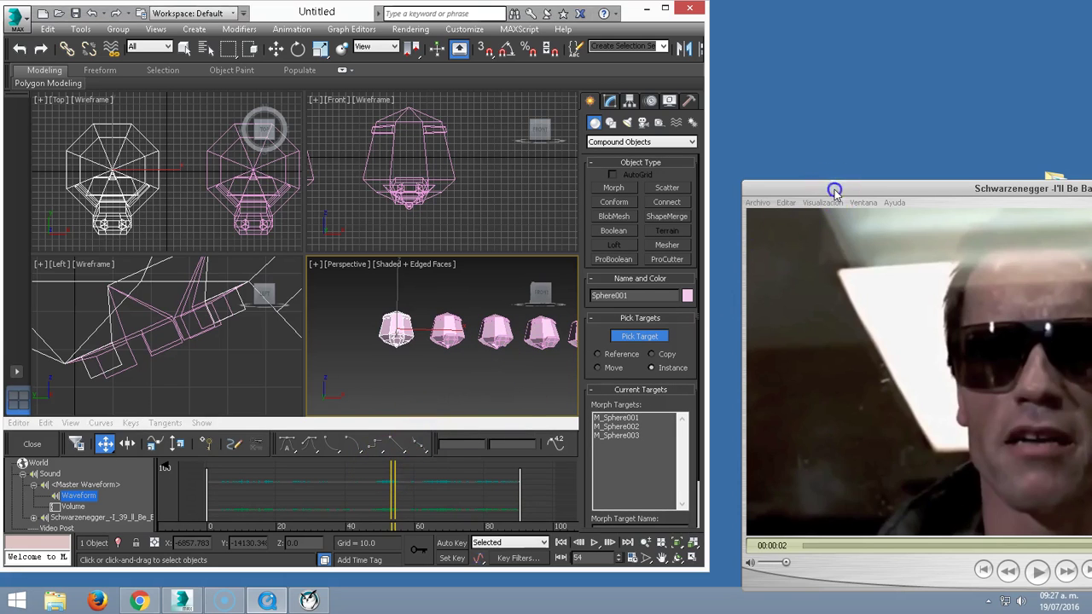
- Compare the QuickTime clip from its start against frames 54 to 62
{"action": "mouse_move", "coordinate": [852, 511]}
{"action": "left_mouse_down"}
{"action": "mouse_move", "coordinate": [953, 488]}
{"action": "mouse_move", "coordinate": [1025, 492]}
{"action": "left_mouse_up"}
{"action": "left_click", "coordinate": [365, 488]}
{"action": "mouse_move", "coordinate": [397, 469]}
{"action": "left_mouse_down"}
{"action": "mouse_move", "coordinate": [422, 478]}
{"action": "mouse_move", "coordinate": [417, 470]}
{"action": "left_mouse_up"}
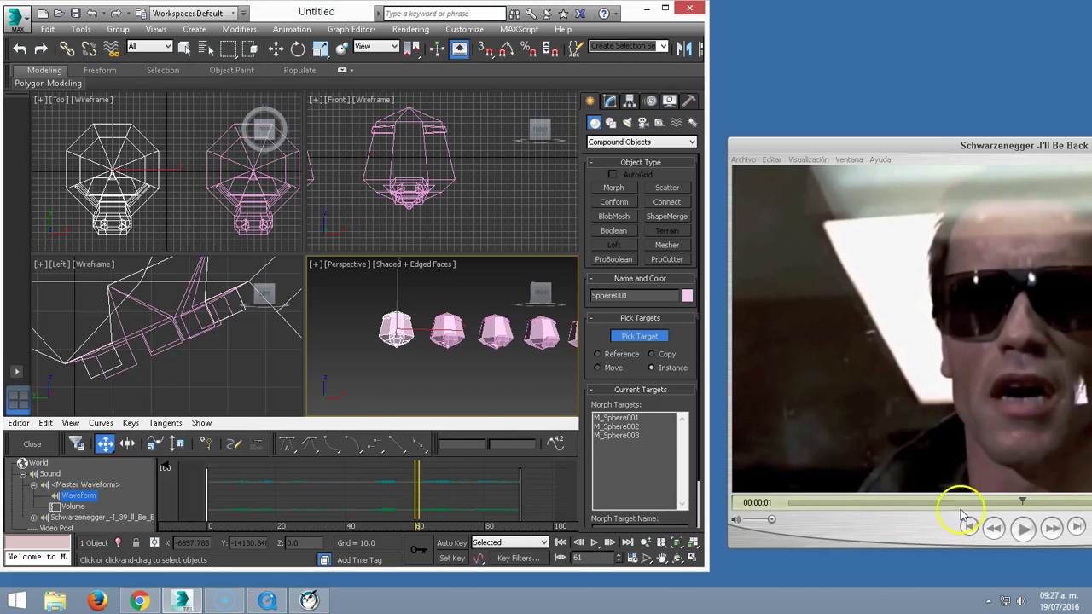
{"action": "left_click", "coordinate": [1024, 505]}
{"action": "mouse_move", "coordinate": [1050, 504]}
{"action": "left_mouse_down"}
{"action": "mouse_move", "coordinate": [936, 504]}
{"action": "mouse_move", "coordinate": [1066, 505]}
{"action": "left_mouse_up"}
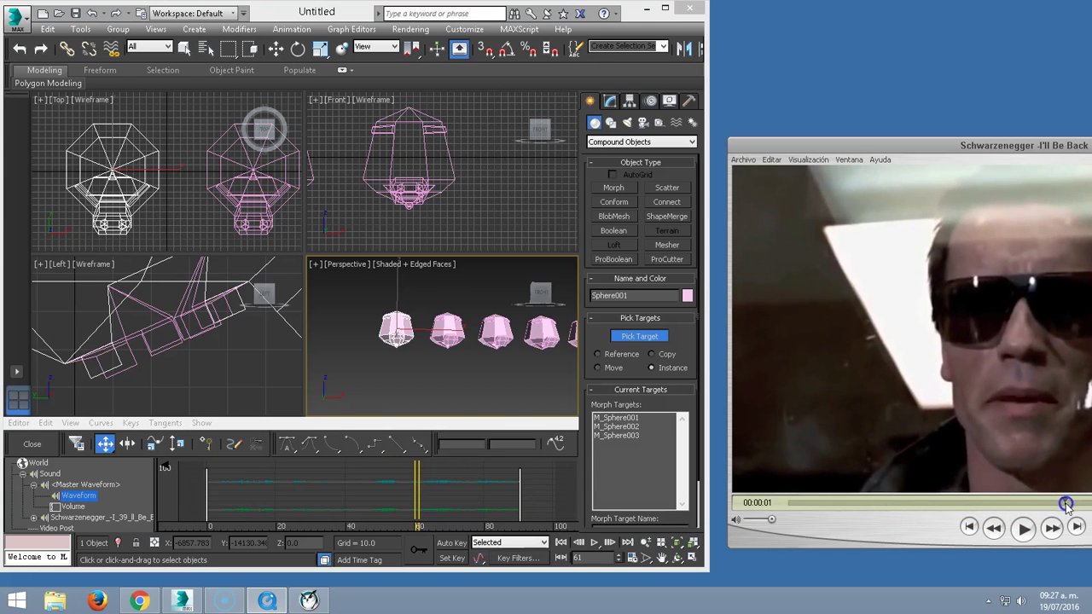
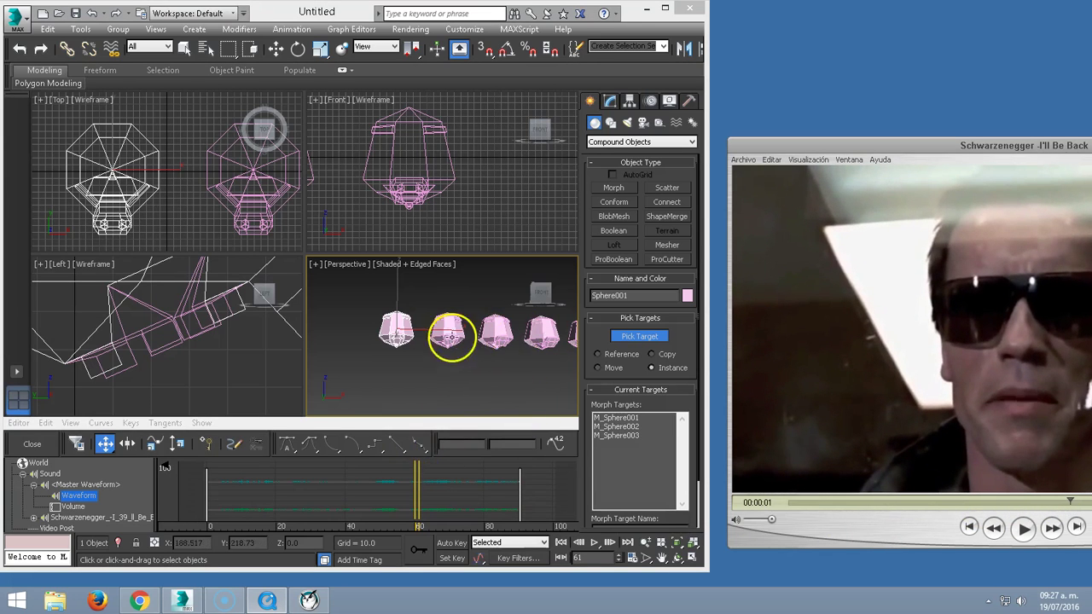
- Add the fourth, fifth and sixth spheres as morph targets, advancing to frames 67 and 74
{"action": "middle_click_drag", "start_coordinate": [451, 334], "coordinate": [366, 330]}
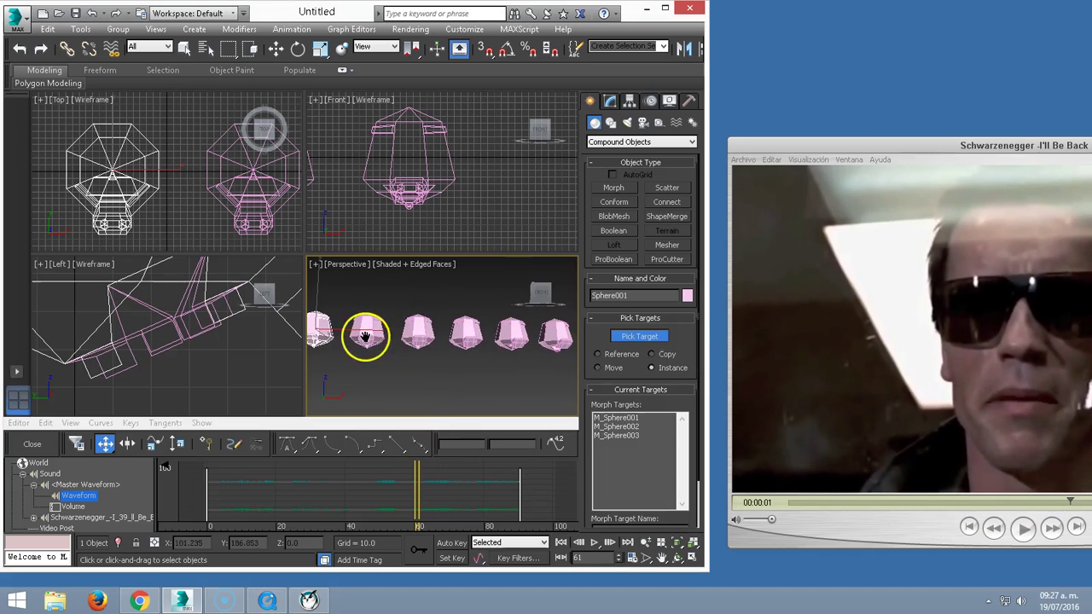
{"action": "left_click", "coordinate": [472, 335]}
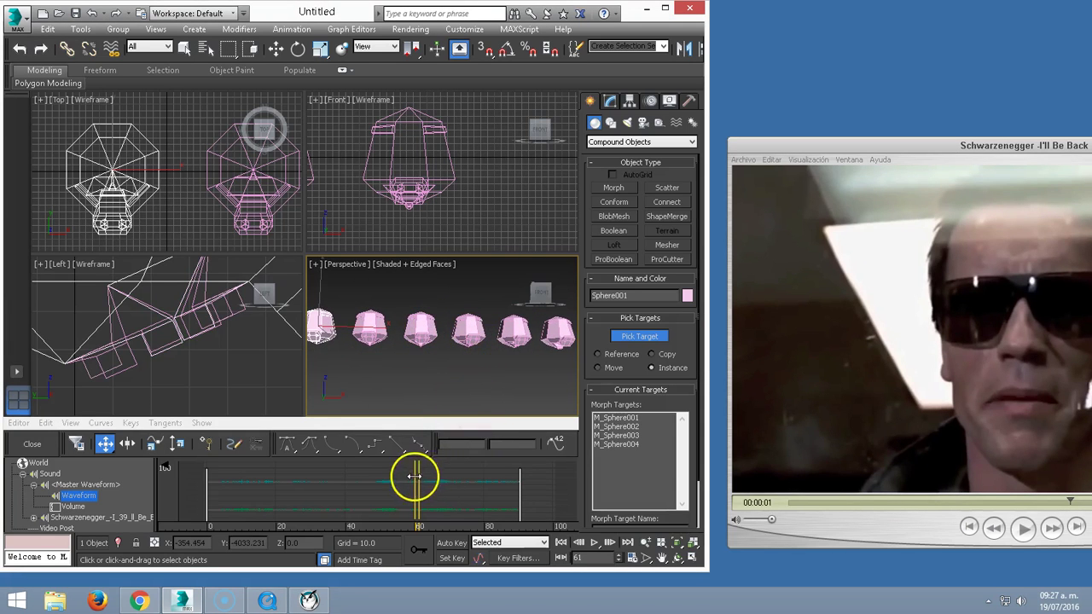
{"action": "left_click_drag", "start_coordinate": [415, 476], "coordinate": [437, 474]}
{"action": "left_click", "coordinate": [516, 335]}
{"action": "left_click_drag", "start_coordinate": [440, 466], "coordinate": [462, 465]}
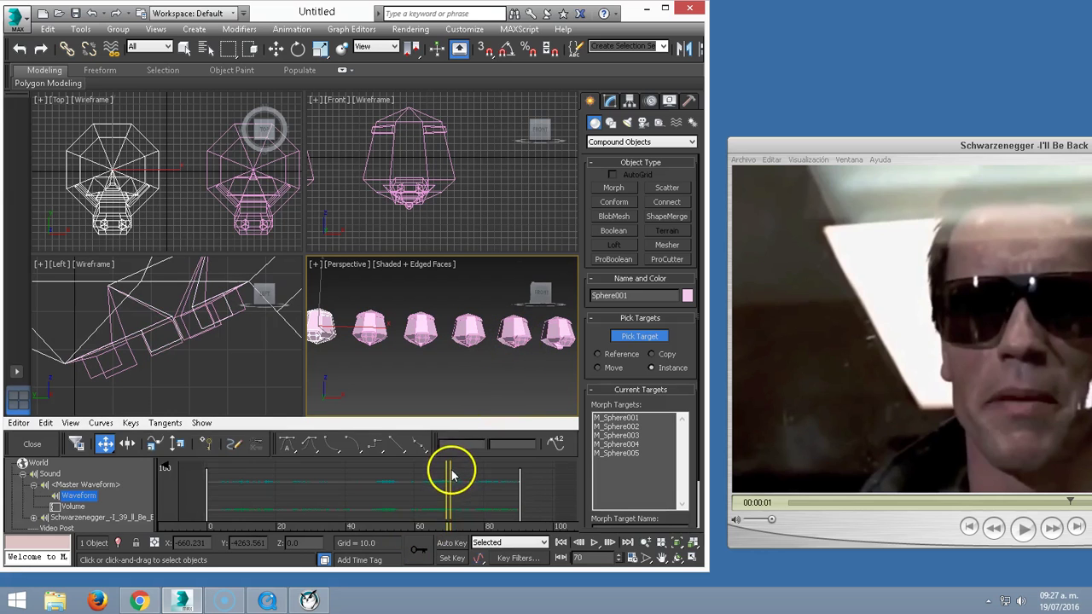
{"action": "left_click", "coordinate": [558, 336]}
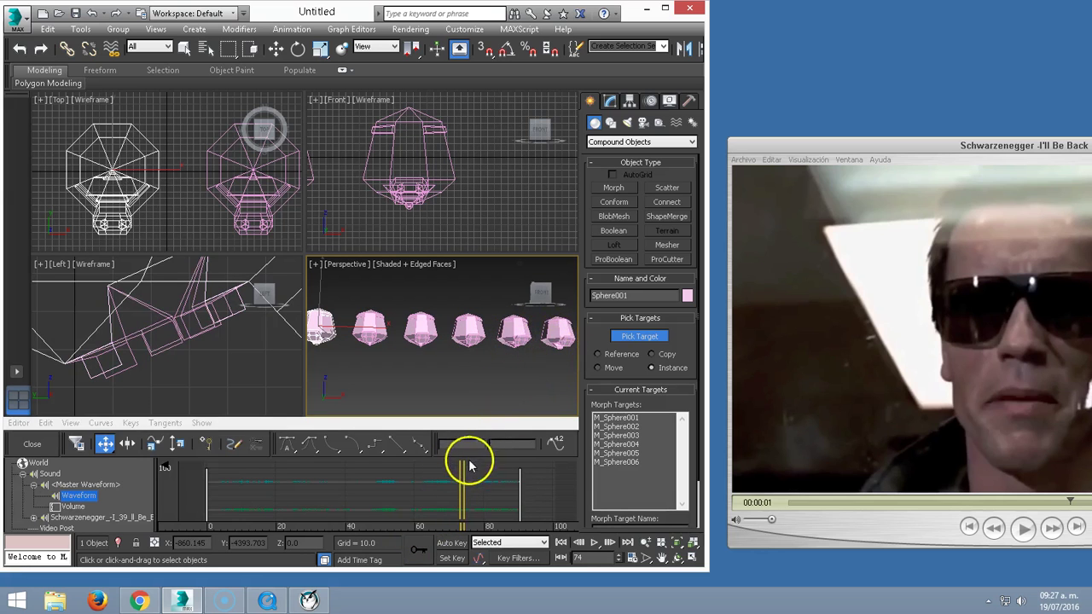
- Preview the head morph by scrubbing the timeline in an enlarged, orbited perspective view
{"action": "left_click_drag", "start_coordinate": [465, 471], "coordinate": [382, 484]}
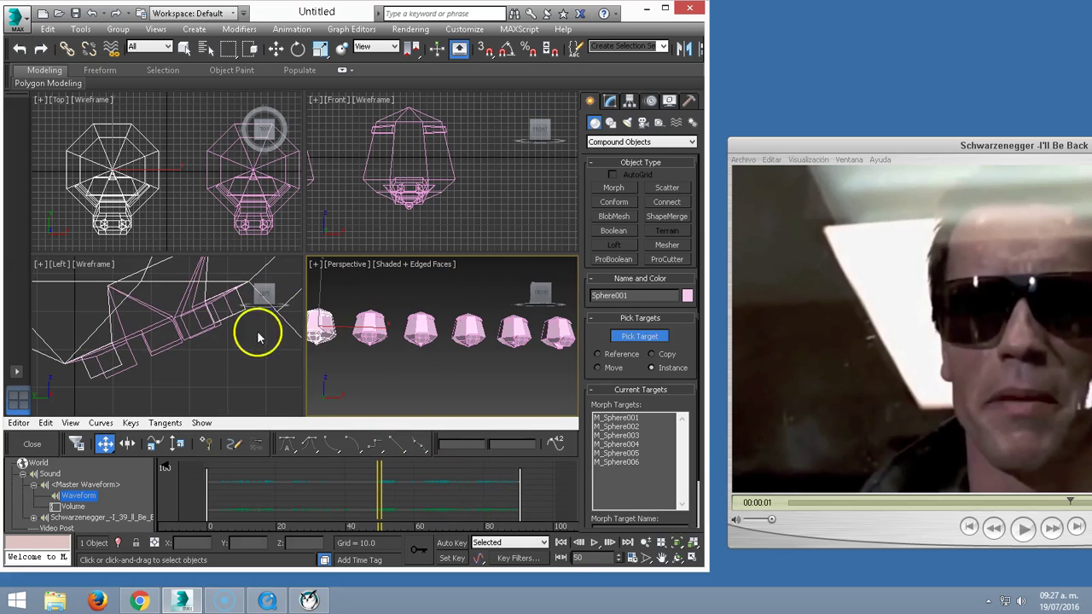
{"action": "scroll", "coordinate": [547, 160], "scroll_direction": "down", "scroll_amount": 3}
{"action": "scroll", "coordinate": [451, 324], "scroll_direction": "up", "scroll_amount": 3}
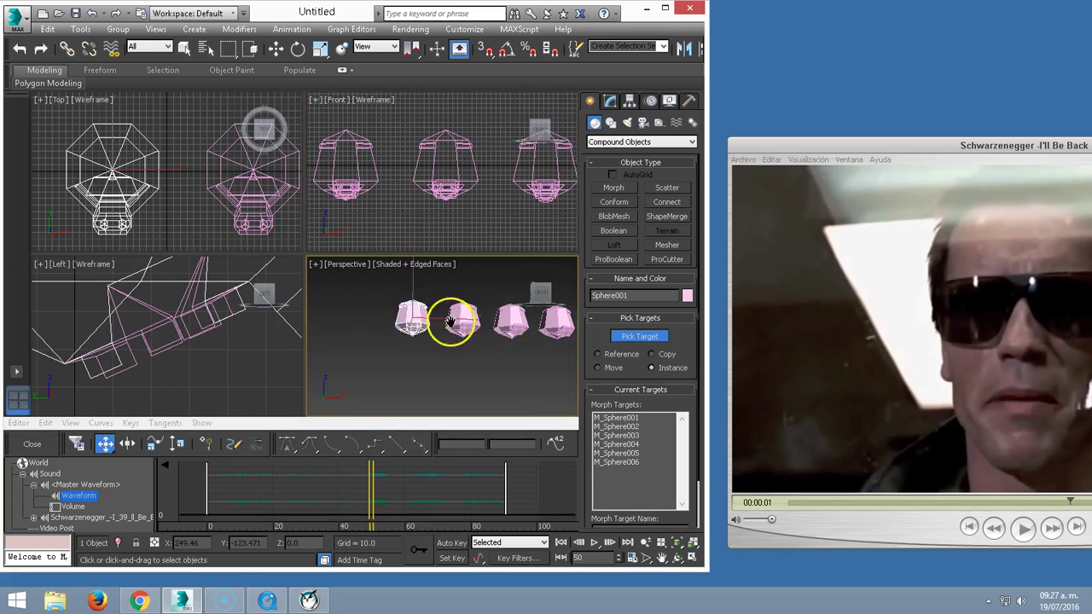
{"action": "scroll", "coordinate": [414, 309], "scroll_direction": "up", "scroll_amount": 2}
{"action": "middle_click_drag", "start_coordinate": [410, 299], "coordinate": [380, 359]}
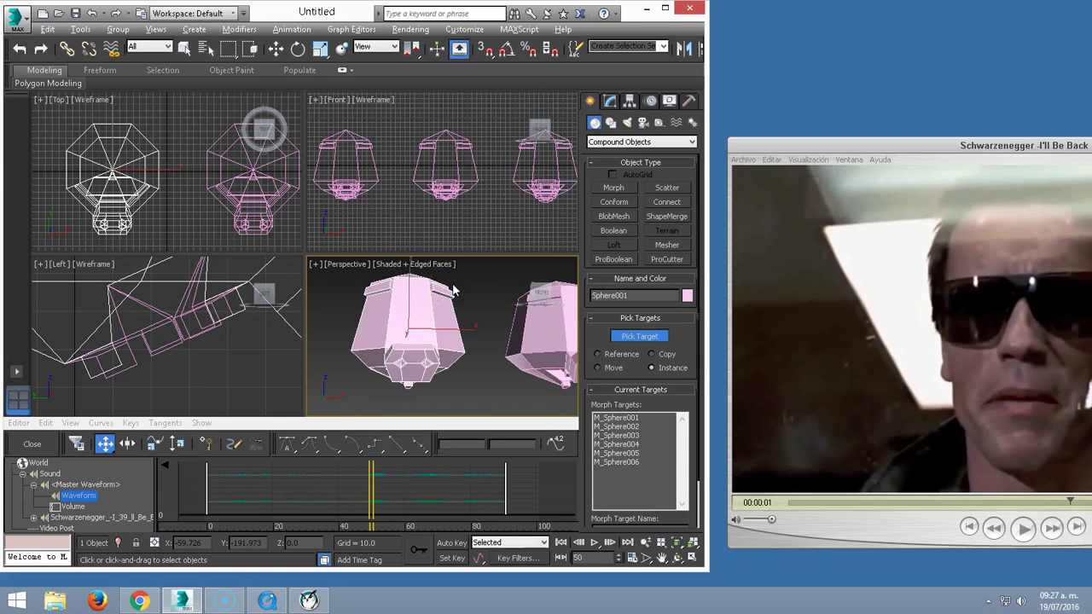
{"action": "key", "text": "alt+w"}
{"action": "middle_click_drag", "start_coordinate": [243, 284], "coordinate": [256, 236], "text": "alt"}
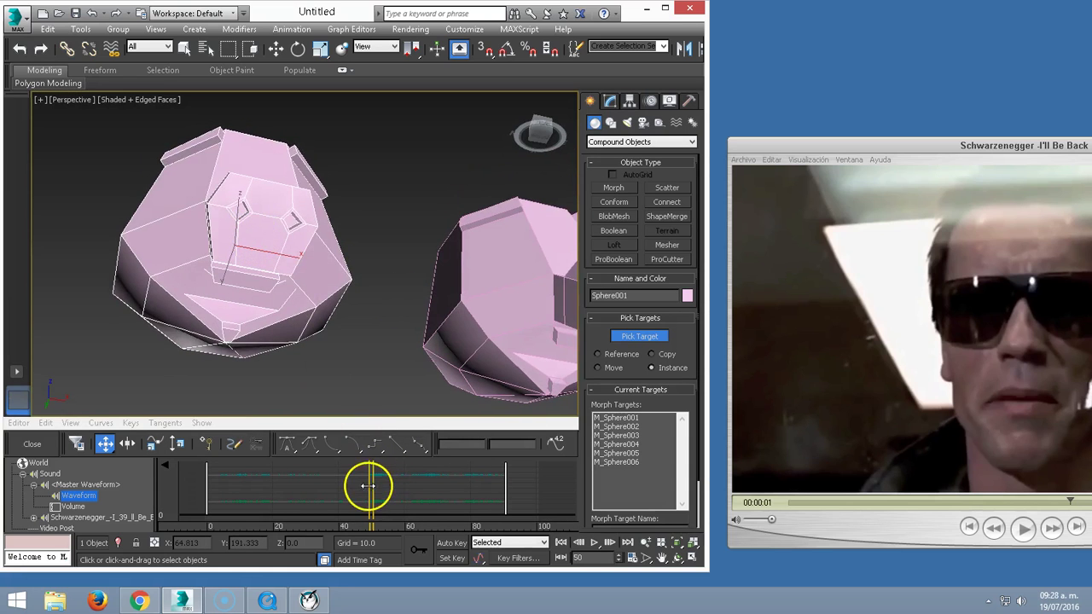
{"action": "mouse_move", "coordinate": [368, 488]}
{"action": "left_mouse_down"}
{"action": "mouse_move", "coordinate": [507, 483]}
{"action": "mouse_move", "coordinate": [336, 477]}
{"action": "mouse_move", "coordinate": [508, 491]}
{"action": "mouse_move", "coordinate": [265, 487]}
{"action": "mouse_move", "coordinate": [454, 488]}
{"action": "mouse_move", "coordinate": [214, 475]}
{"action": "mouse_move", "coordinate": [493, 484]}
{"action": "left_mouse_up"}
{"action": "mouse_move", "coordinate": [349, 353]}
{"action": "middle_mouse_down"}
{"action": "mouse_move", "coordinate": [315, 317]}
{"action": "mouse_move", "coordinate": [281, 310]}
{"action": "mouse_move", "coordinate": [342, 322]}
{"action": "mouse_move", "coordinate": [180, 275]}
{"action": "middle_mouse_up"}
{"action": "scroll", "coordinate": [333, 312], "scroll_direction": "down", "scroll_amount": 5}
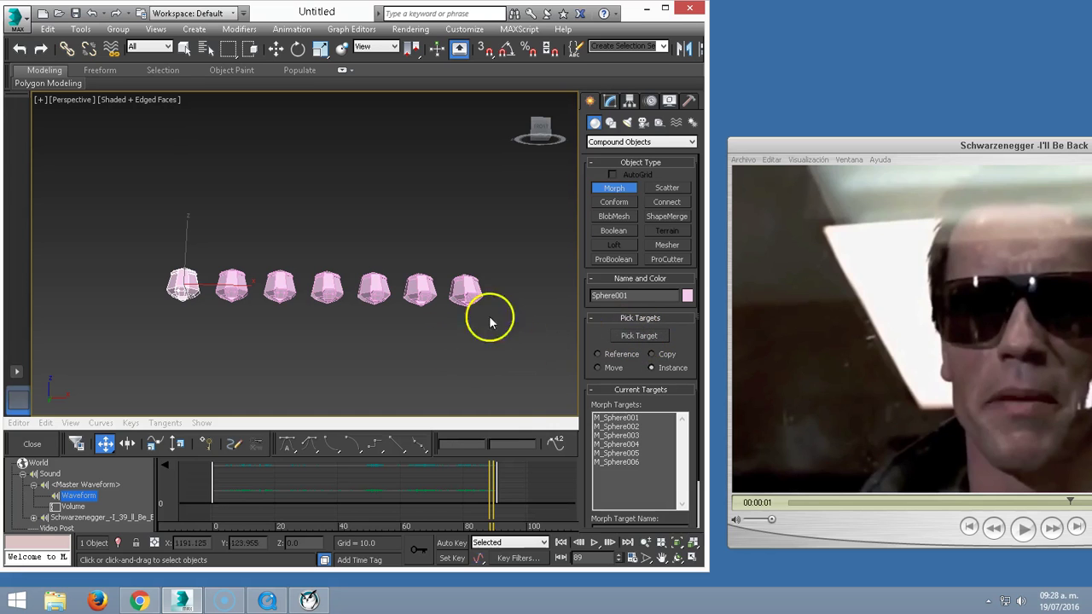
- Hide the six box-selected target spheres and maximize the 3ds Max window
{"action": "key", "text": "w"}
{"action": "right_click", "coordinate": [278, 235]}
{"action": "left_click", "coordinate": [298, 240]}
{"action": "left_click_drag", "start_coordinate": [215, 225], "coordinate": [514, 353]}
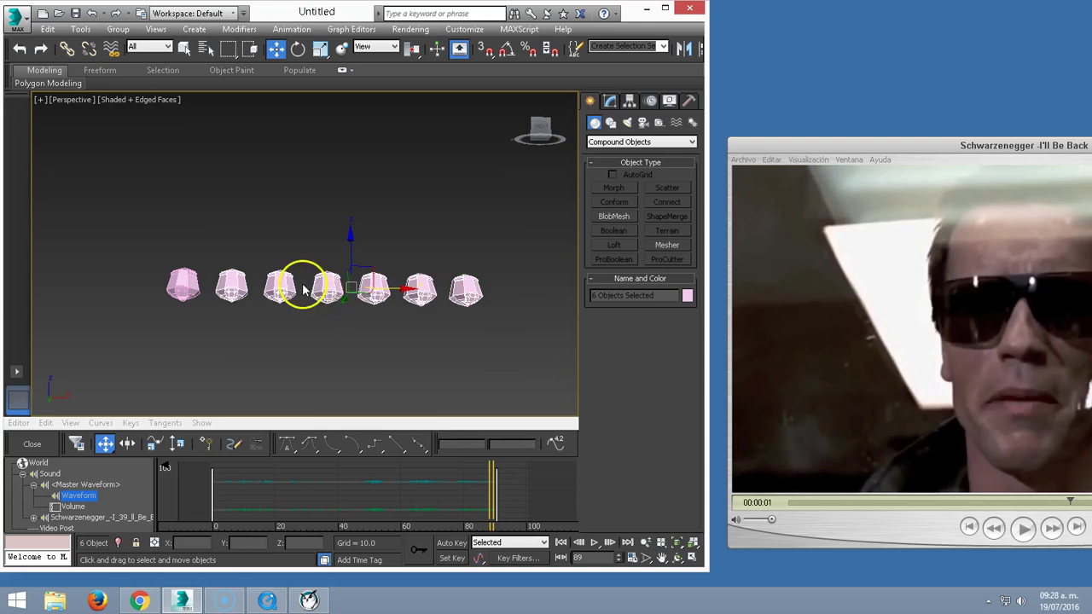
{"action": "right_click", "coordinate": [319, 288]}
{"action": "left_click", "coordinate": [374, 245]}
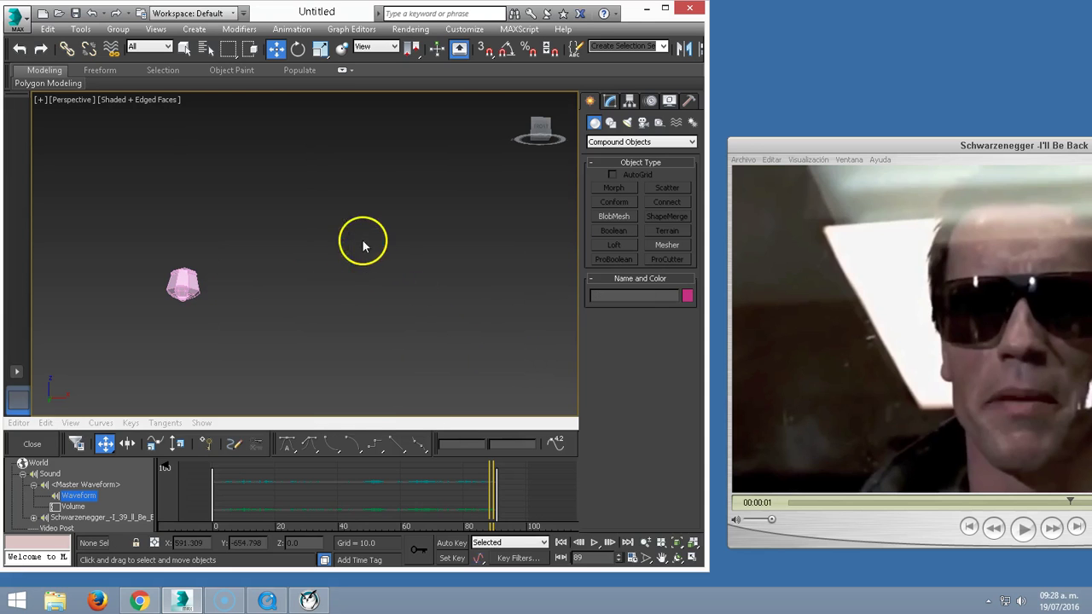
{"action": "left_click", "coordinate": [665, 8]}
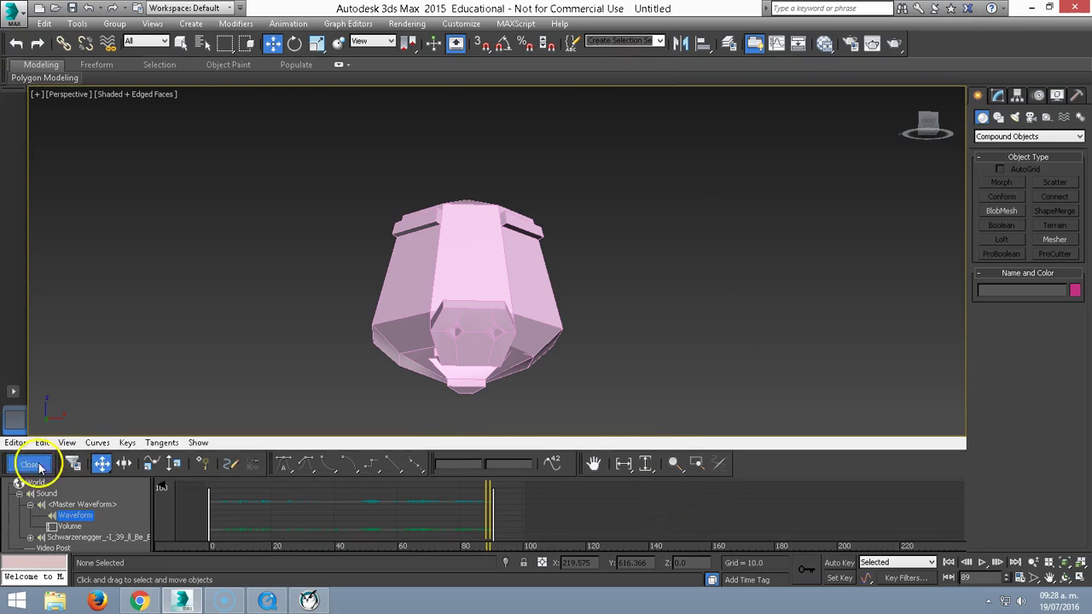
- Close the waveform Track View and return to four viewports, framing the model in Top
{"action": "left_click", "coordinate": [32, 464]}
{"action": "key", "text": "alt+w"}
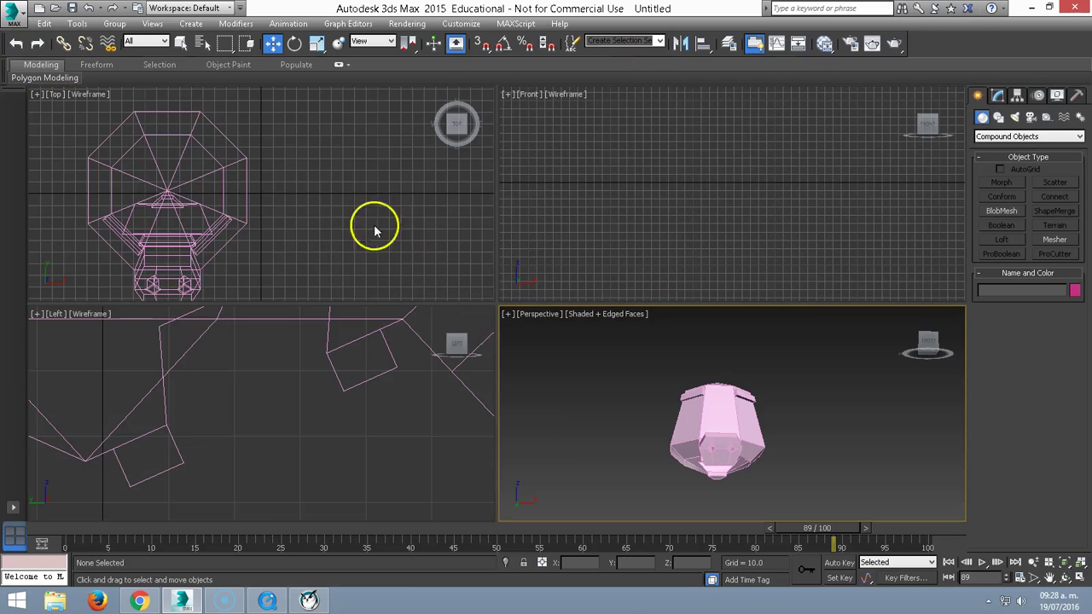
{"action": "left_click", "coordinate": [374, 230]}
{"action": "key", "text": "z"}
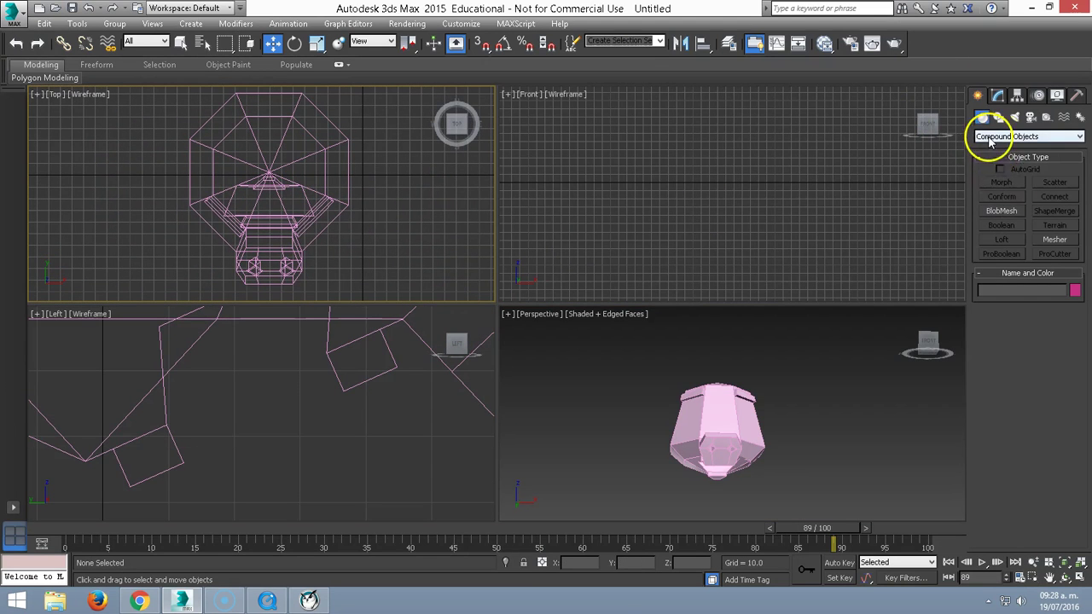
- Draw a Standard Primitives sphere beside the head with radius about 27.037 and 32 segments
{"action": "left_click", "coordinate": [988, 137]}
{"action": "left_click", "coordinate": [990, 149]}
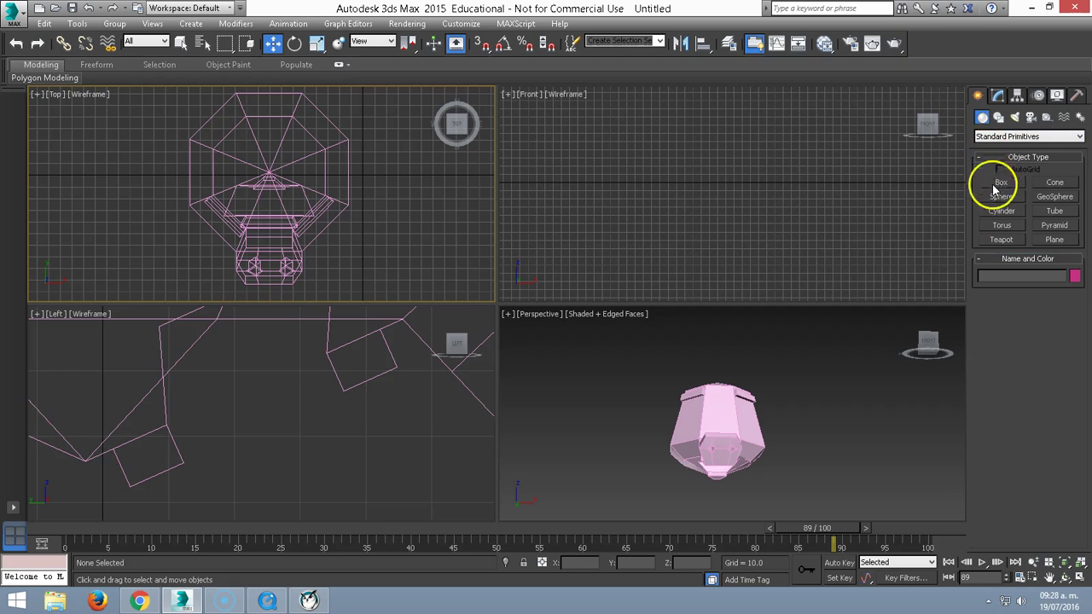
{"action": "left_click", "coordinate": [1001, 197]}
{"action": "mouse_move", "coordinate": [220, 230]}
{"action": "left_mouse_down"}
{"action": "mouse_move", "coordinate": [241, 250]}
{"action": "mouse_move", "coordinate": [233, 244]}
{"action": "left_mouse_up"}
{"action": "middle_click_drag", "start_coordinate": [696, 357], "coordinate": [687, 336]}
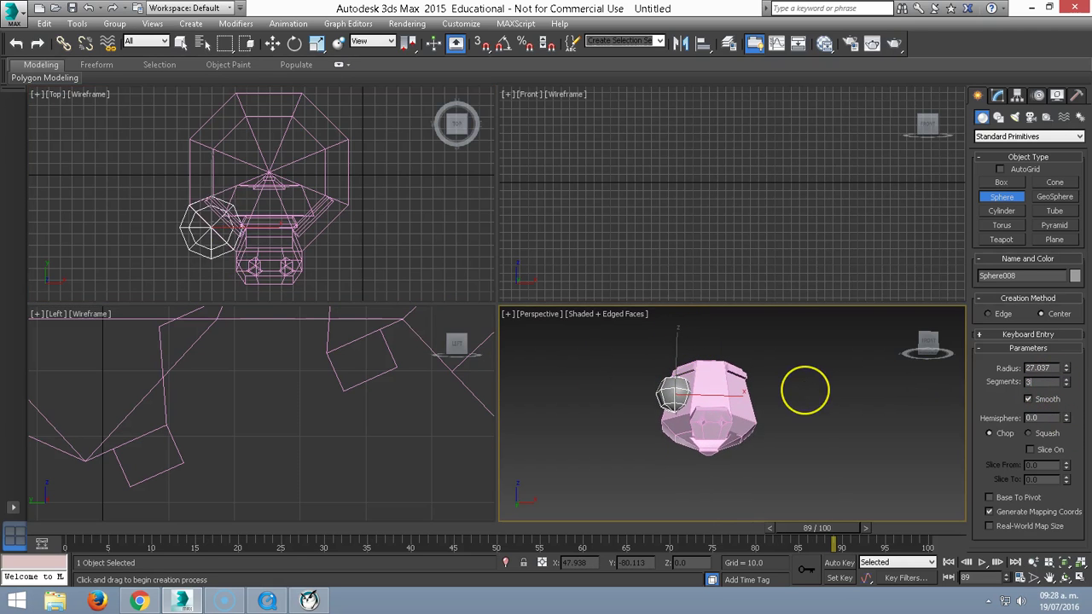
{"action": "type", "text": "2"}
{"action": "key", "text": "Return"}
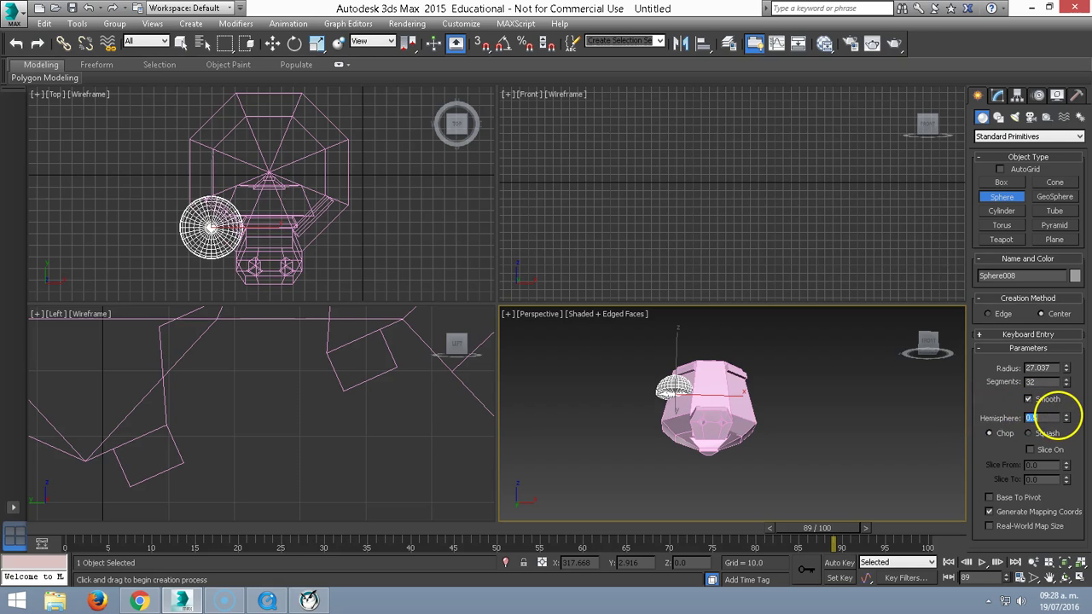
{"action": "scroll", "coordinate": [736, 178], "scroll_direction": "down", "scroll_amount": 2}
{"action": "scroll", "coordinate": [739, 171], "scroll_direction": "down", "scroll_amount": 3}
{"action": "scroll", "coordinate": [708, 180], "scroll_direction": "down", "scroll_amount": 2}
{"action": "scroll", "coordinate": [707, 180], "scroll_direction": "down", "scroll_amount": 2}
{"action": "scroll", "coordinate": [251, 437], "scroll_direction": "down", "scroll_amount": 2}
{"action": "scroll", "coordinate": [275, 458], "scroll_direction": "down", "scroll_amount": 2}
- Tilt the half sphere about its X axis in the Left view
{"action": "scroll", "coordinate": [280, 404], "scroll_direction": "down", "scroll_amount": 2}
{"action": "mouse_move", "coordinate": [293, 410]}
{"action": "middle_mouse_down"}
{"action": "mouse_move", "coordinate": [254, 465]}
{"action": "mouse_move", "coordinate": [244, 438]}
{"action": "middle_mouse_up"}
{"action": "key", "text": "e"}
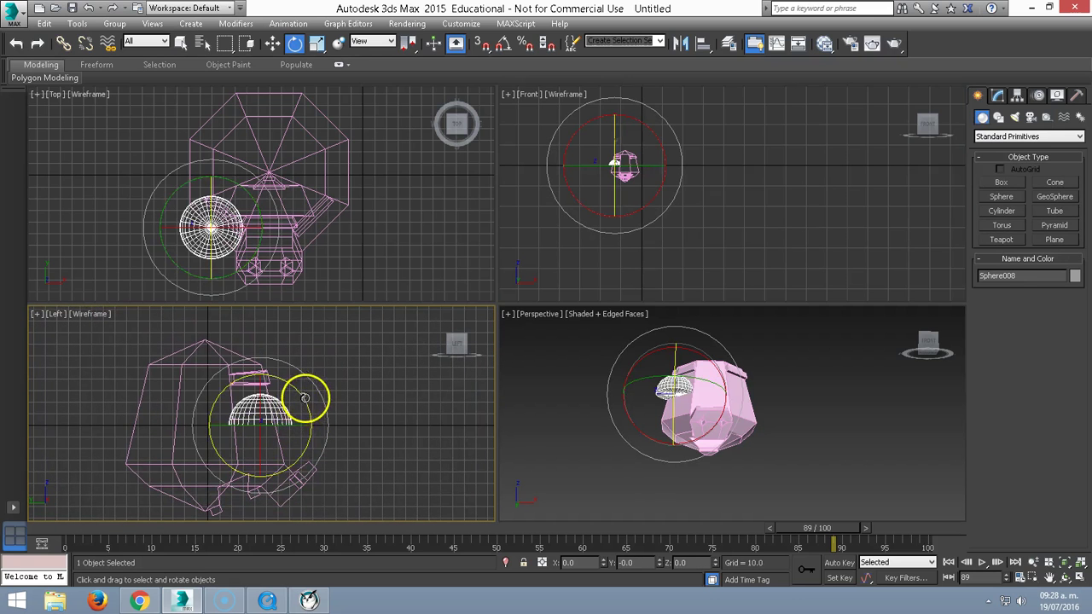
{"action": "left_click_drag", "start_coordinate": [305, 400], "coordinate": [285, 354]}
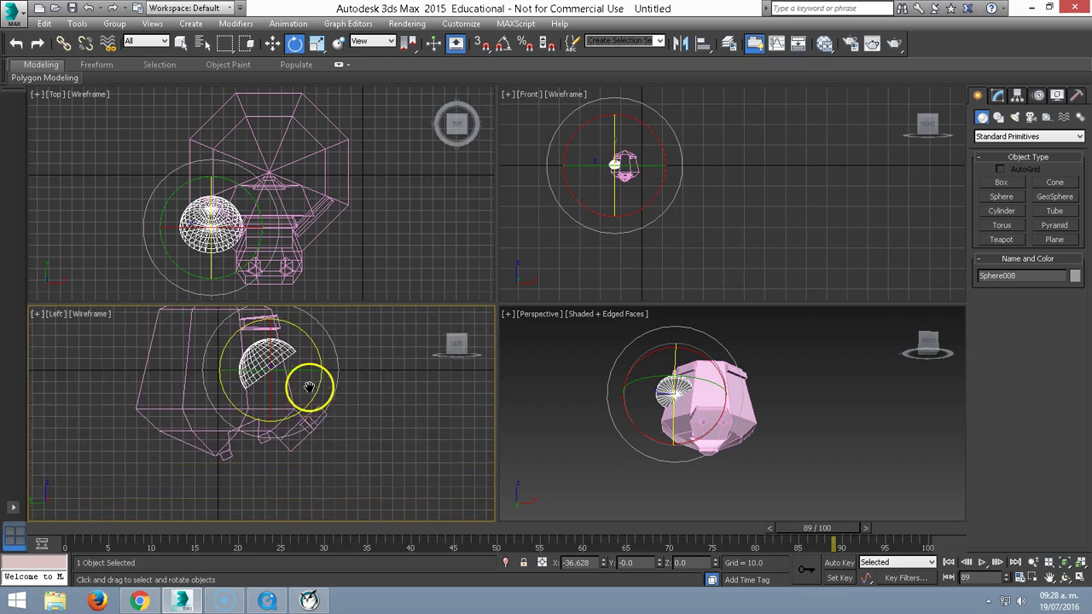
{"action": "middle_click_drag", "start_coordinate": [310, 385], "coordinate": [306, 417]}
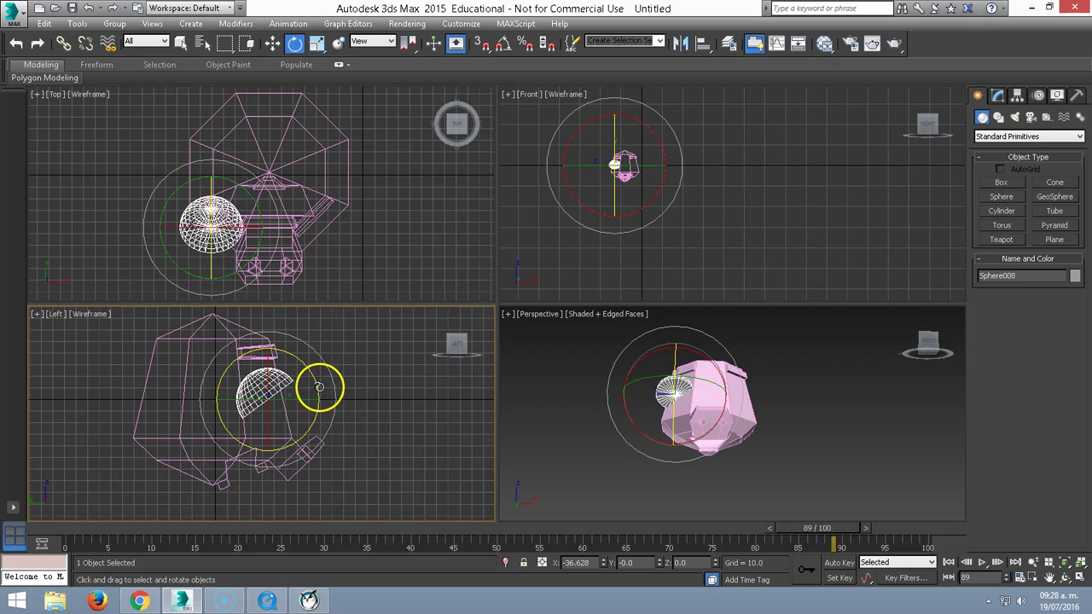
- Shift-rotate two copies of the half sphere, Sphere009 and Sphere010, at different angles
{"action": "mouse_move", "coordinate": [319, 388]}
{"action": "left_mouse_down", "text": "shift"}
{"action": "mouse_move", "coordinate": [264, 272]}
{"action": "mouse_move", "coordinate": [361, 395]}
{"action": "left_mouse_up", "text": "shift"}
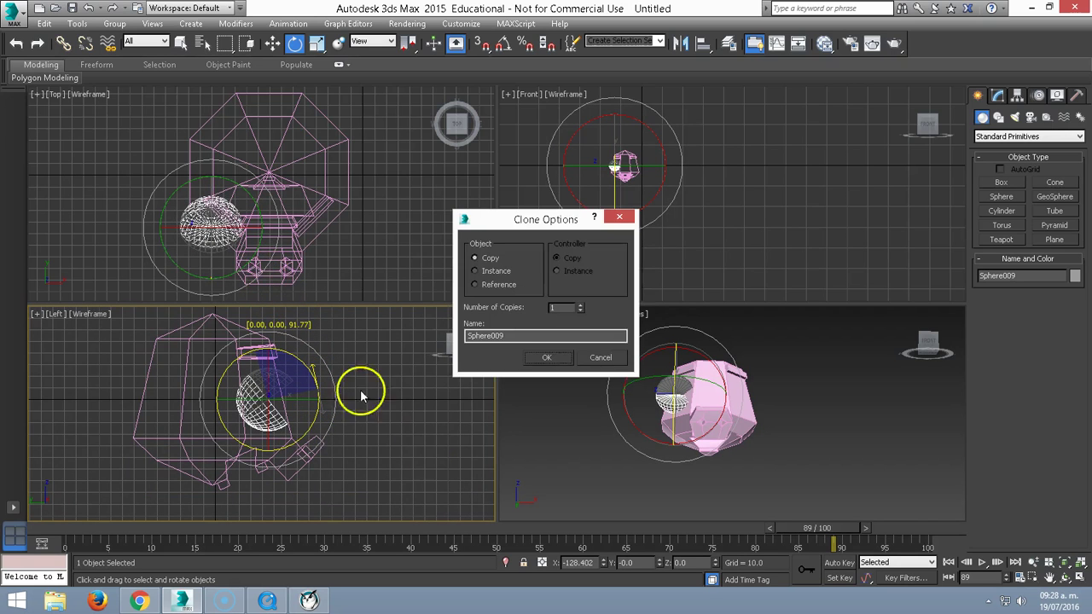
{"action": "left_click", "coordinate": [548, 358]}
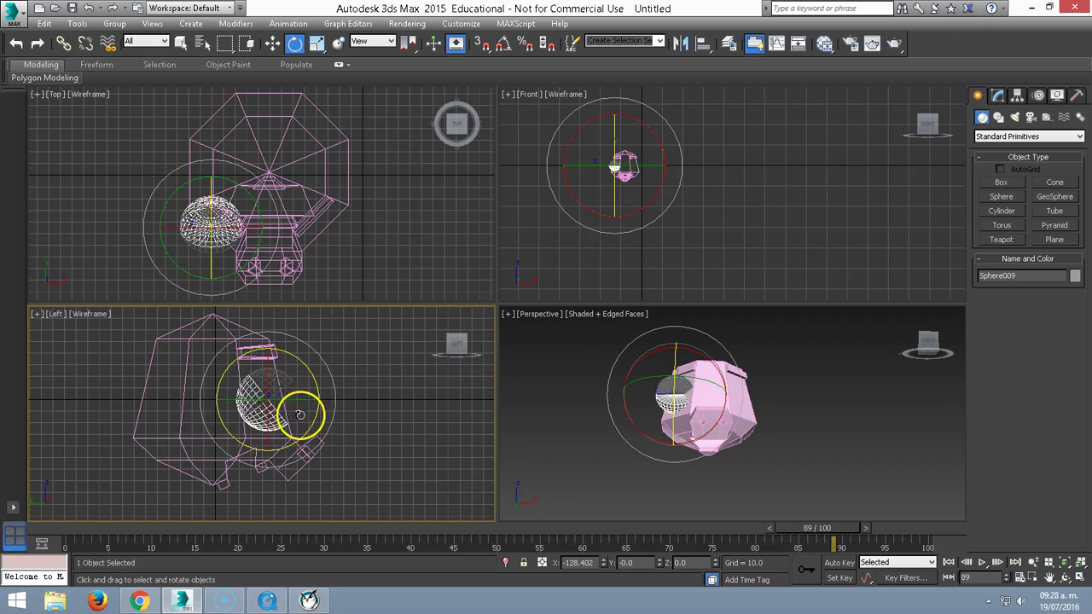
{"action": "mouse_move", "coordinate": [318, 388]}
{"action": "left_mouse_down", "text": "shift"}
{"action": "mouse_move", "coordinate": [306, 319]}
{"action": "mouse_move", "coordinate": [379, 389]}
{"action": "left_mouse_up", "text": "shift"}
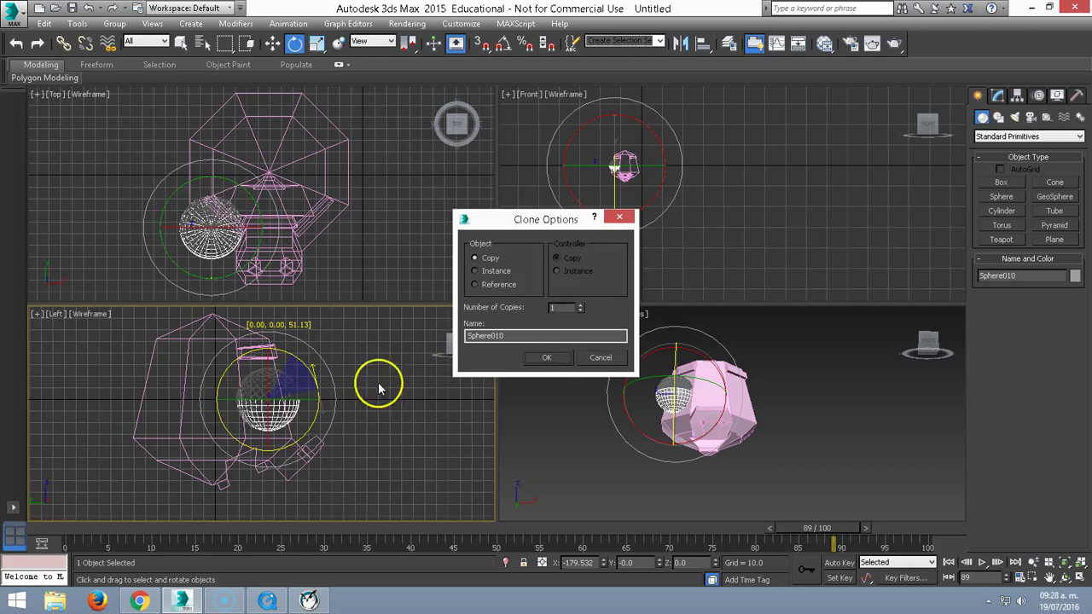
{"action": "left_click", "coordinate": [546, 358]}
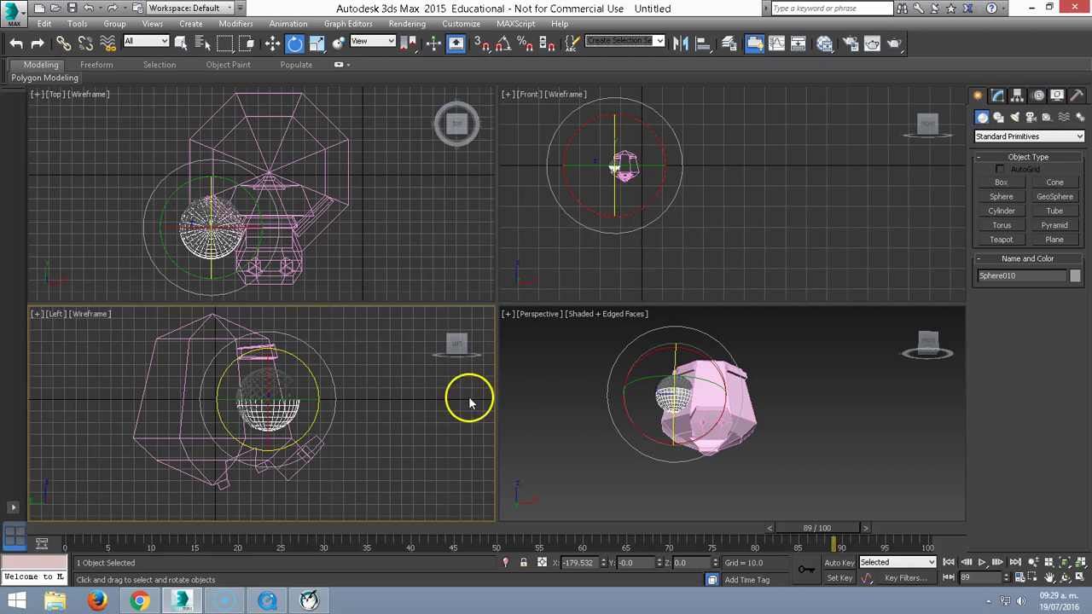
- Set Hemisphere to 0 for a full sphere and scale it down to about 91%
{"action": "left_click", "coordinate": [998, 96]}
{"action": "key", "text": "Return"}
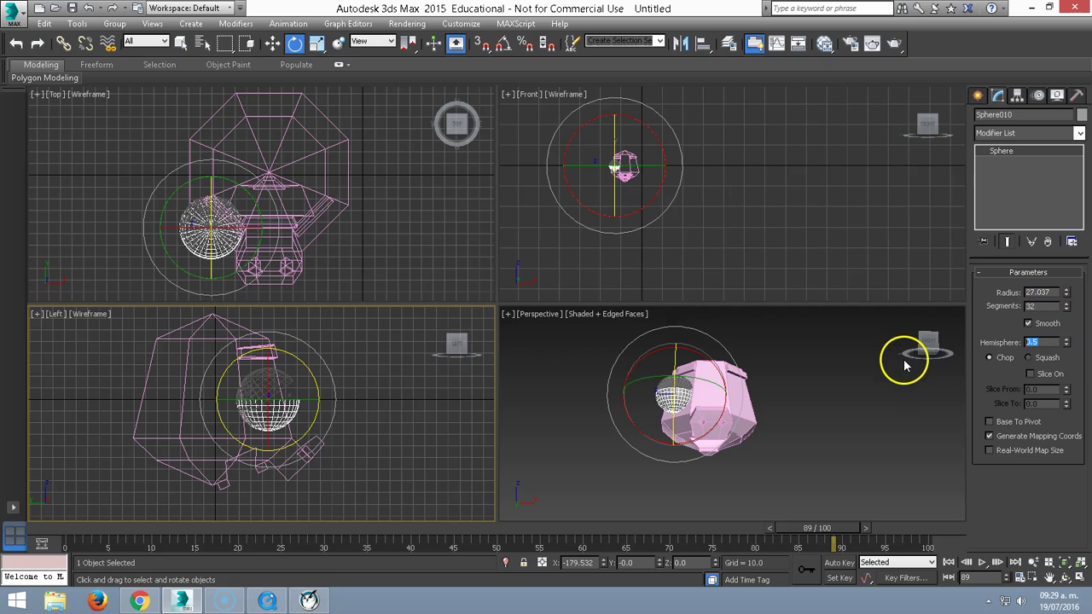
{"action": "type", "text": "0"}
{"action": "key", "text": "Return"}
{"action": "right_click", "coordinate": [267, 399]}
{"action": "left_click", "coordinate": [281, 418]}
{"action": "left_click_drag", "start_coordinate": [268, 397], "coordinate": [271, 407]}
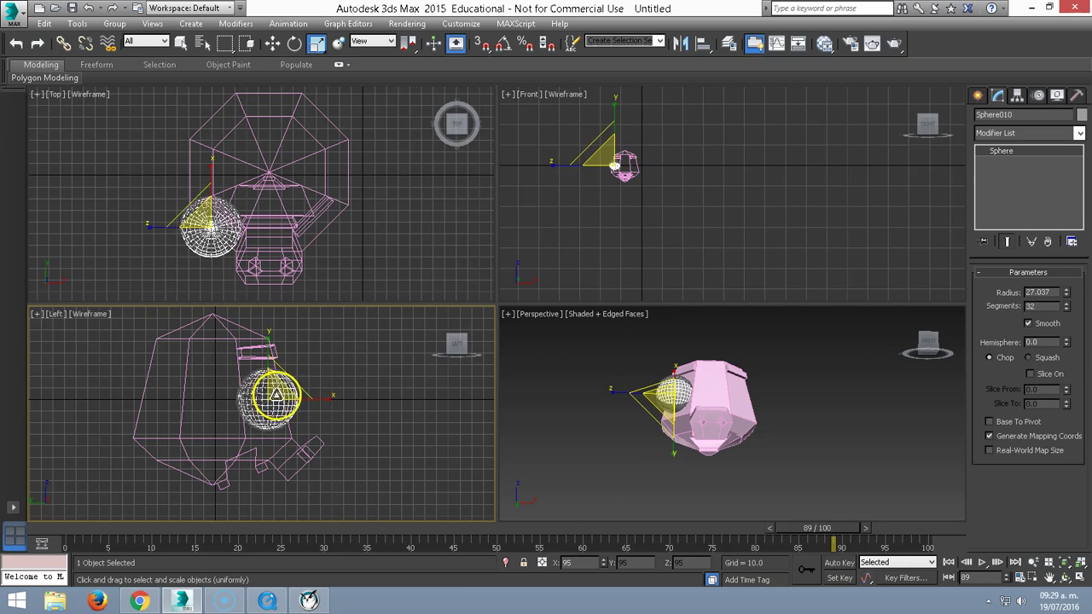
- Make the sphere's object colour white
{"action": "left_click", "coordinate": [1081, 115]}
{"action": "left_click", "coordinate": [668, 331]}
{"action": "left_click", "coordinate": [614, 374]}
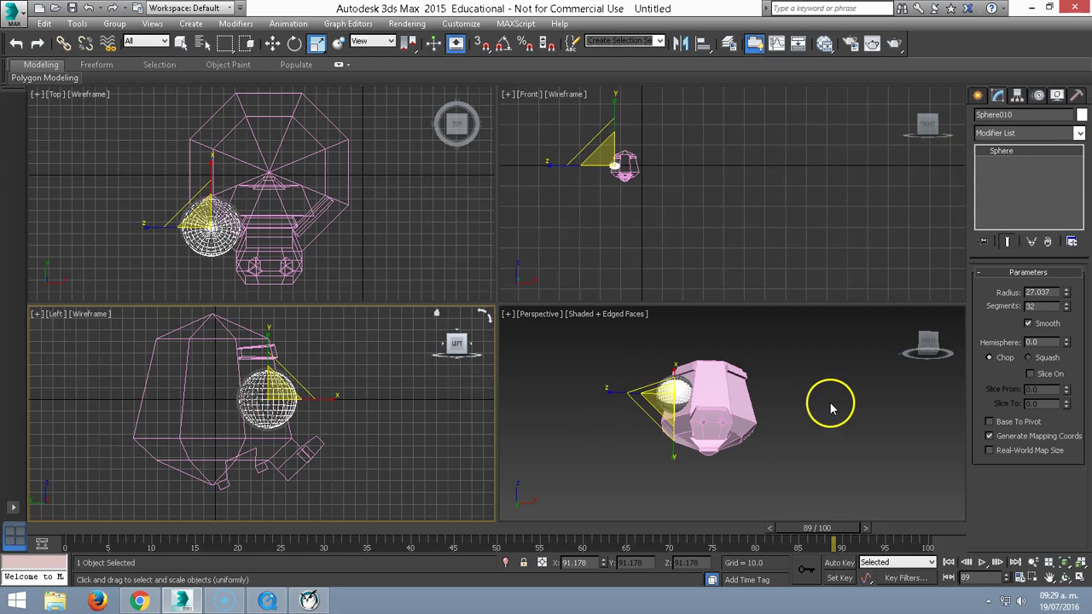
{"action": "middle_click_drag", "start_coordinate": [831, 407], "coordinate": [874, 405], "text": "alt"}
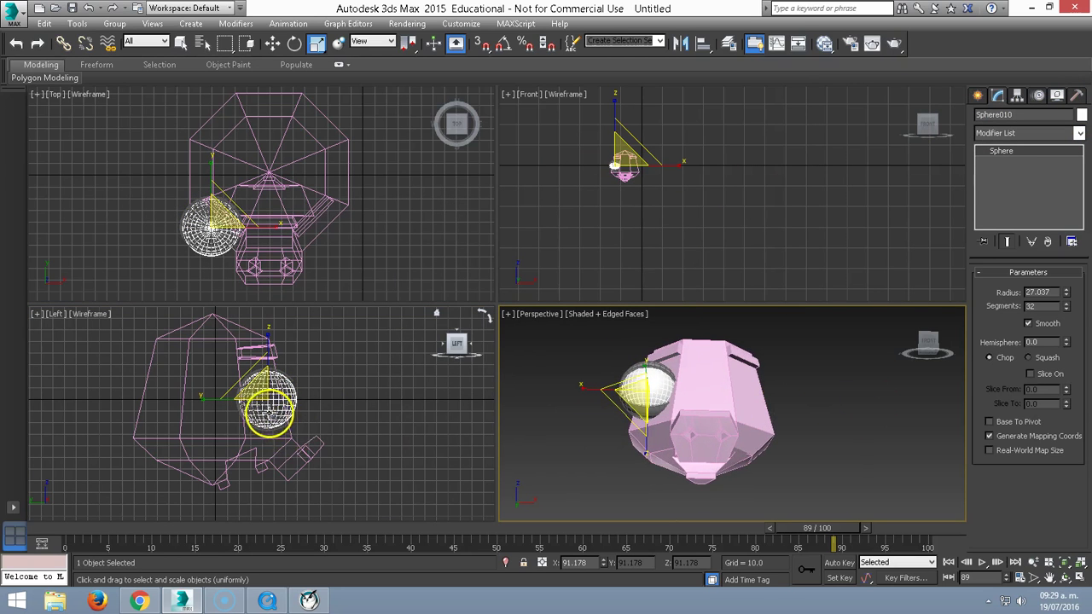
- Scale-clone a small copy, Sphere011, and move it onto the eye's front in the Left view
{"action": "left_click", "coordinate": [260, 390]}
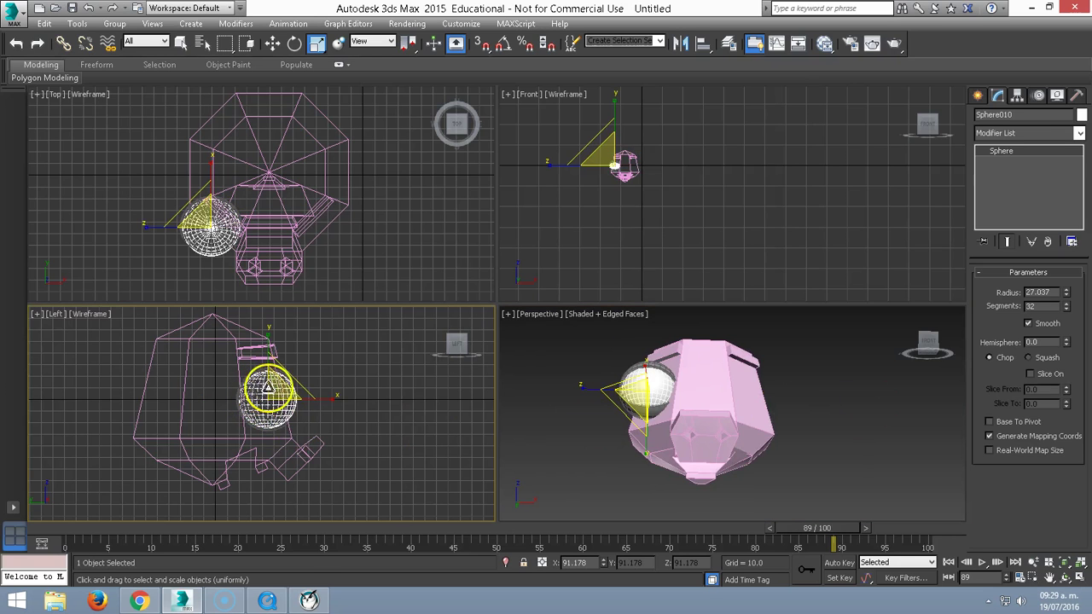
{"action": "left_click_drag", "start_coordinate": [267, 386], "coordinate": [288, 432], "text": "shift"}
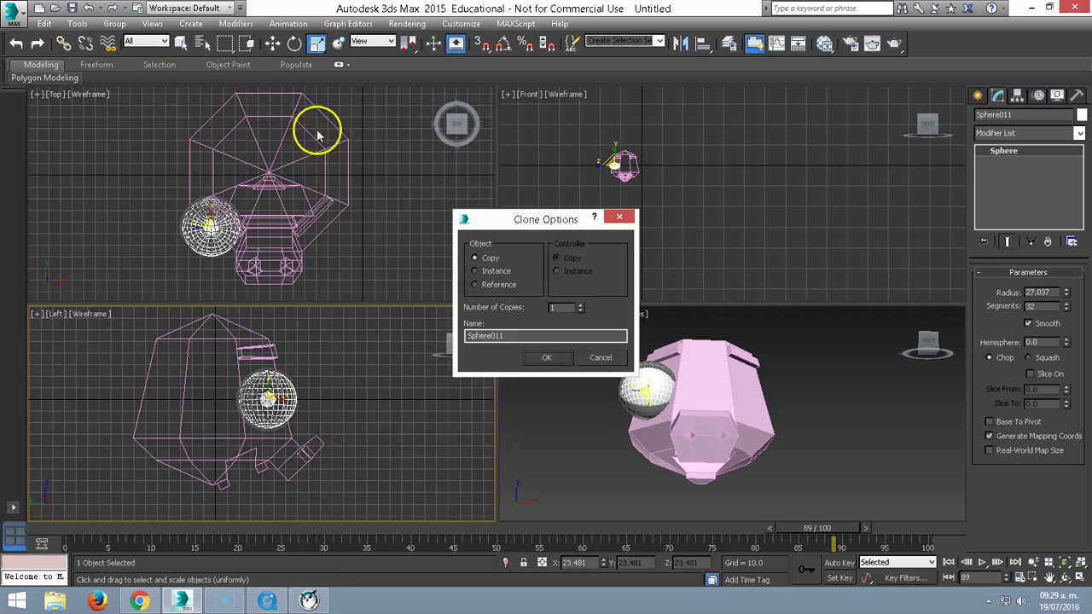
{"action": "left_click", "coordinate": [544, 357]}
{"action": "key", "text": "w"}
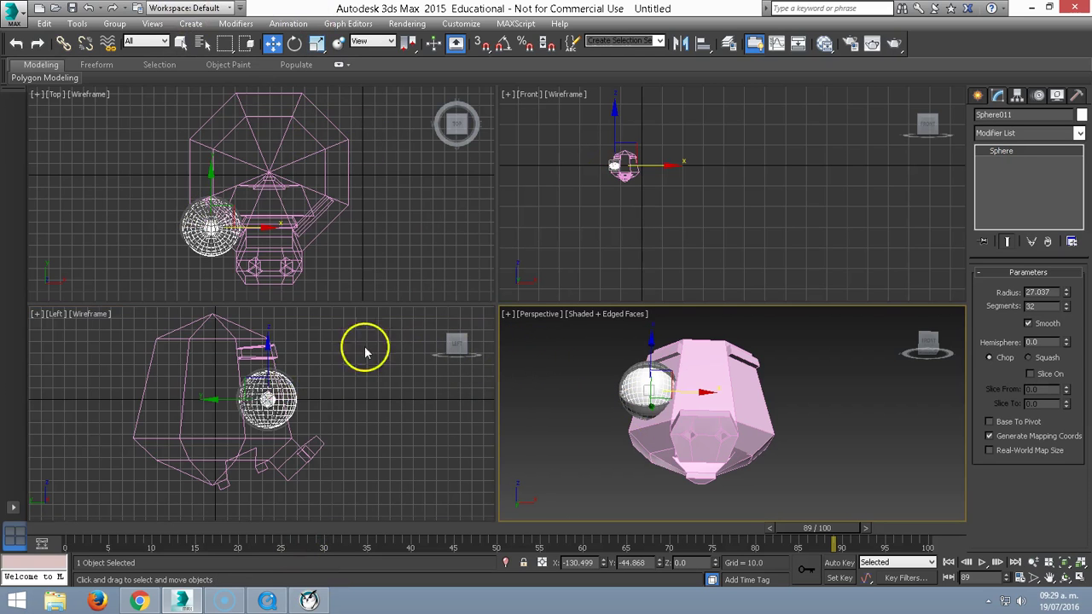
{"action": "left_click", "coordinate": [220, 405]}
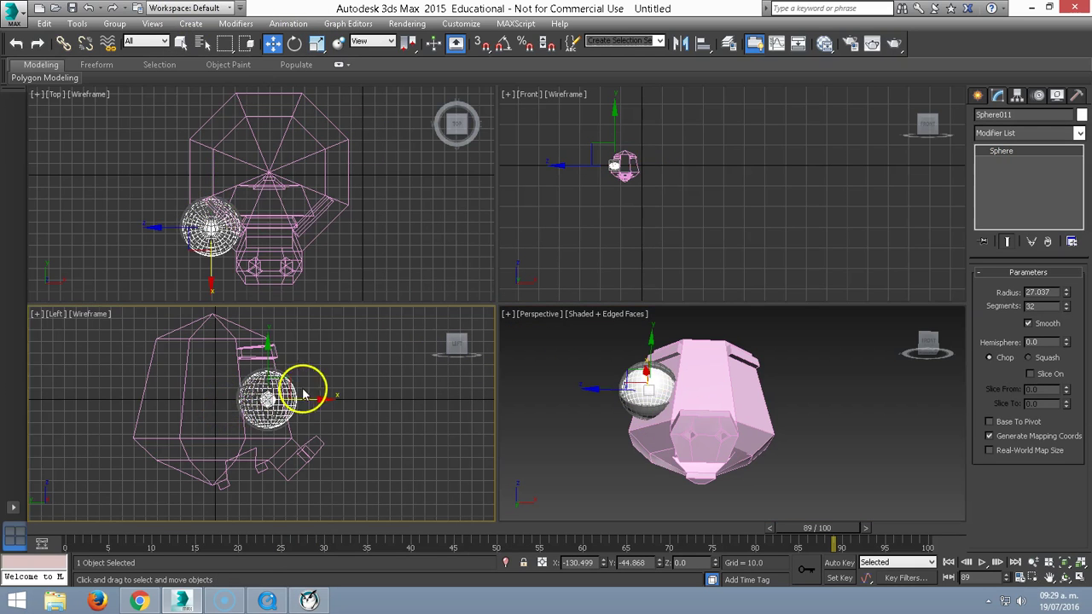
{"action": "left_click_drag", "start_coordinate": [315, 400], "coordinate": [339, 400]}
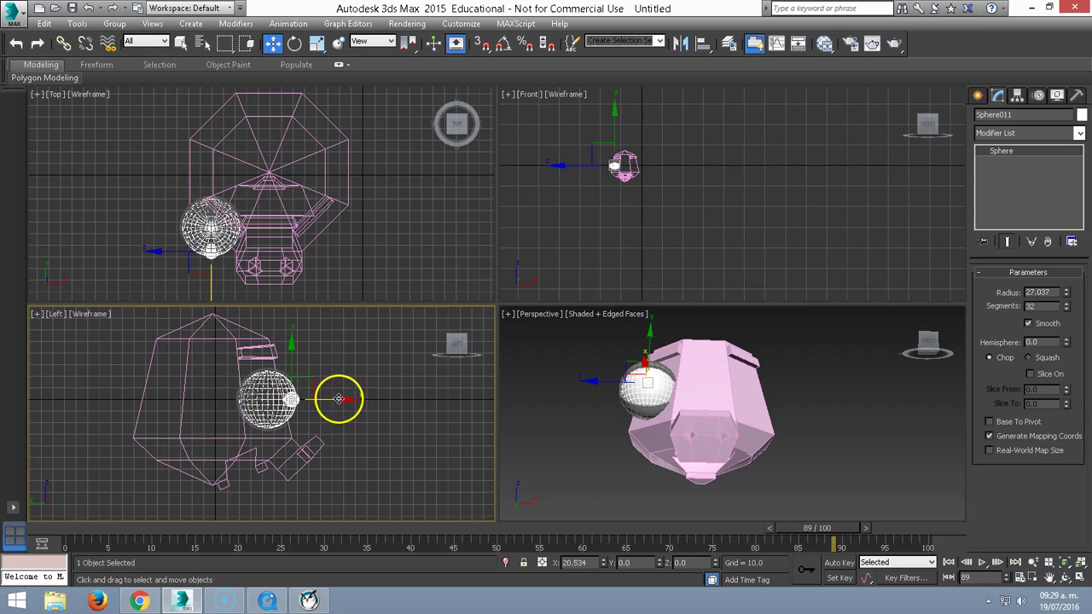
{"action": "scroll", "coordinate": [756, 162], "scroll_direction": "up", "scroll_amount": 3}
- Show the front view in Realistic shading and colour Sphere011 black as the pupil
{"action": "scroll", "coordinate": [794, 167], "scroll_direction": "up", "scroll_amount": 2}
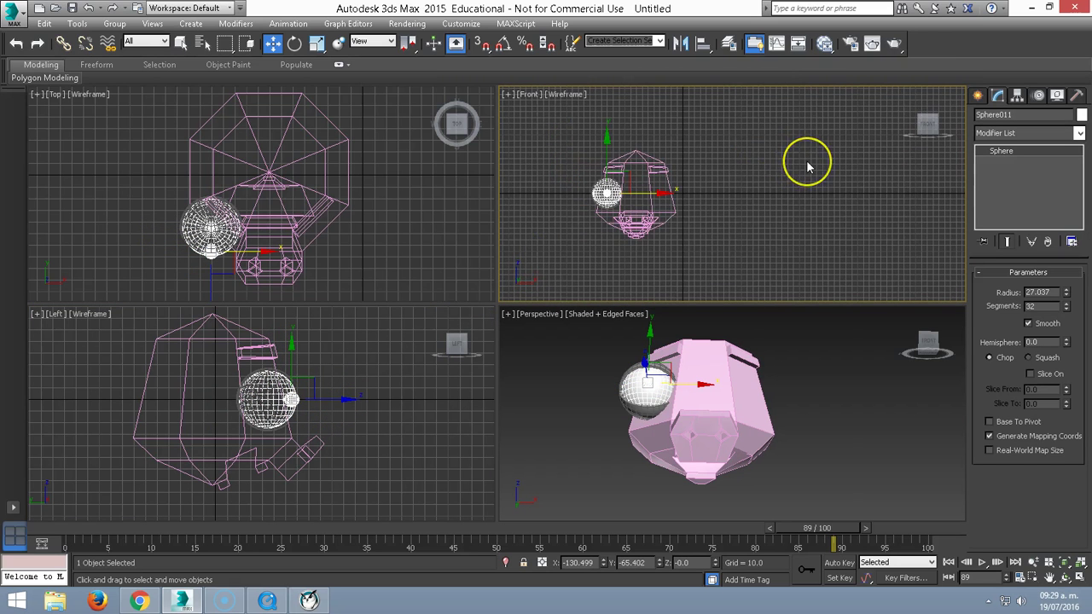
{"action": "key", "text": "F3"}
{"action": "scroll", "coordinate": [854, 162], "scroll_direction": "up", "scroll_amount": 3}
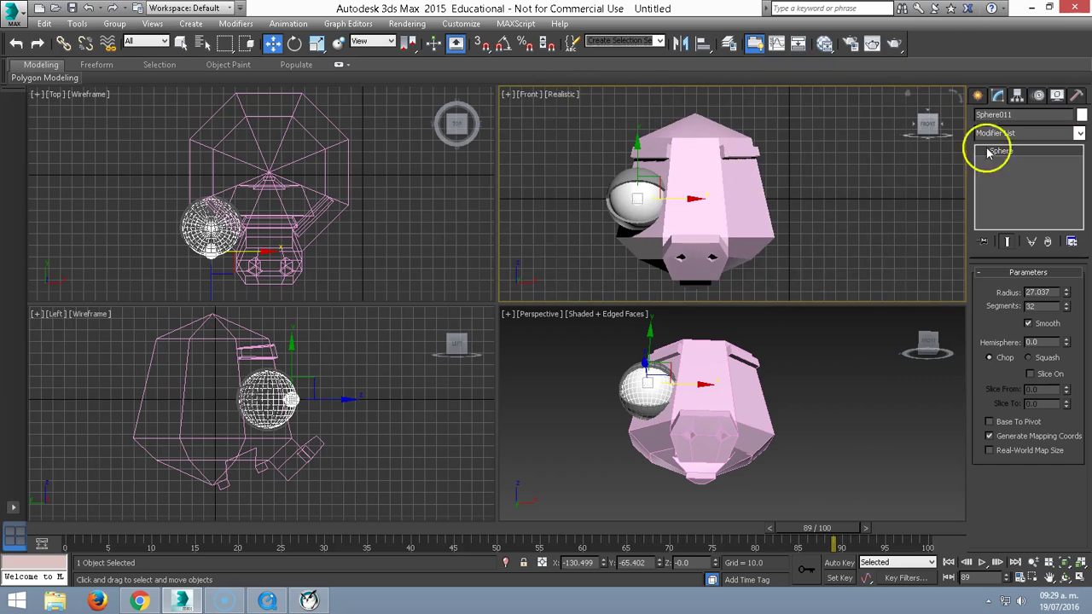
{"action": "left_click", "coordinate": [1081, 115]}
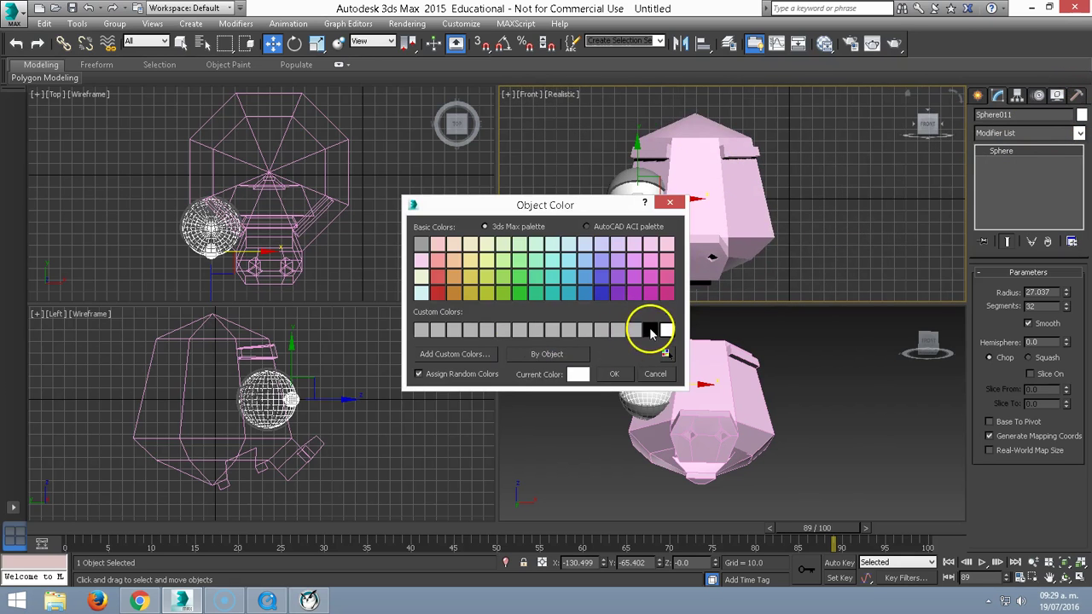
{"action": "left_click", "coordinate": [650, 333]}
{"action": "left_click", "coordinate": [615, 373]}
- Clear the selection and select the eyelid hemisphere Sphere008
{"action": "left_click", "coordinate": [390, 378]}
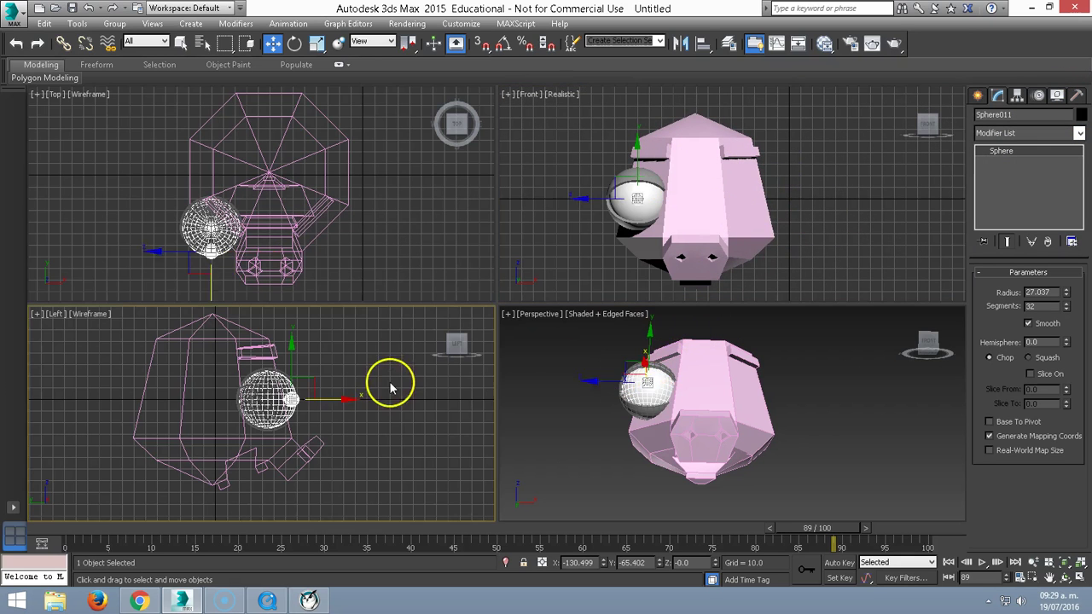
{"action": "scroll", "coordinate": [299, 398], "scroll_direction": "up", "scroll_amount": 3}
{"action": "scroll", "coordinate": [319, 373], "scroll_direction": "up", "scroll_amount": 3}
{"action": "left_click", "coordinate": [287, 326]}
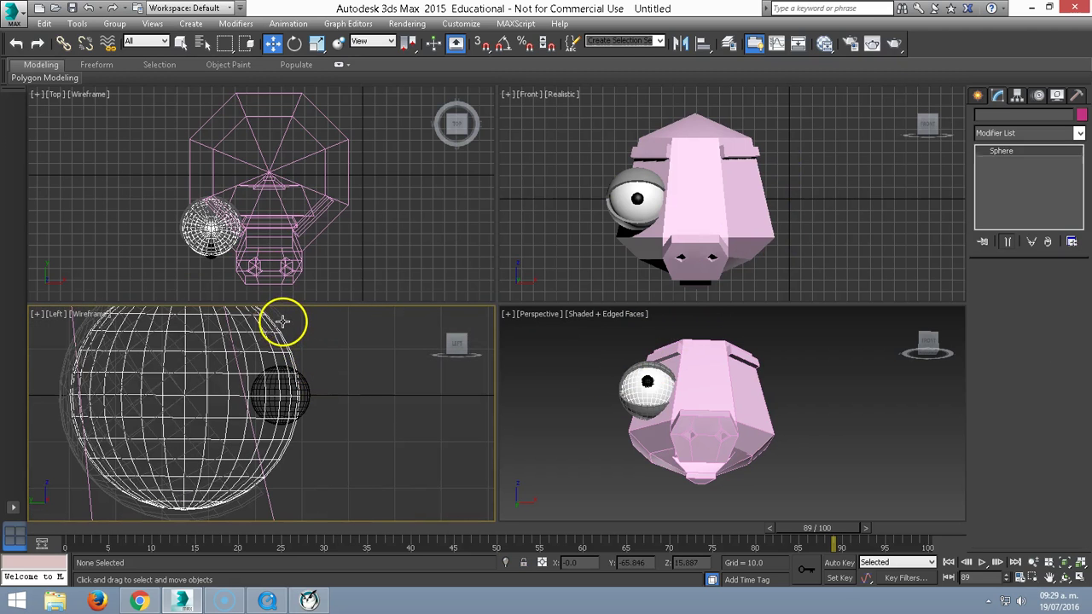
- Rotate the eyelid hemisphere over the eye and stretch it vertically to about 166%
{"action": "key", "text": "e"}
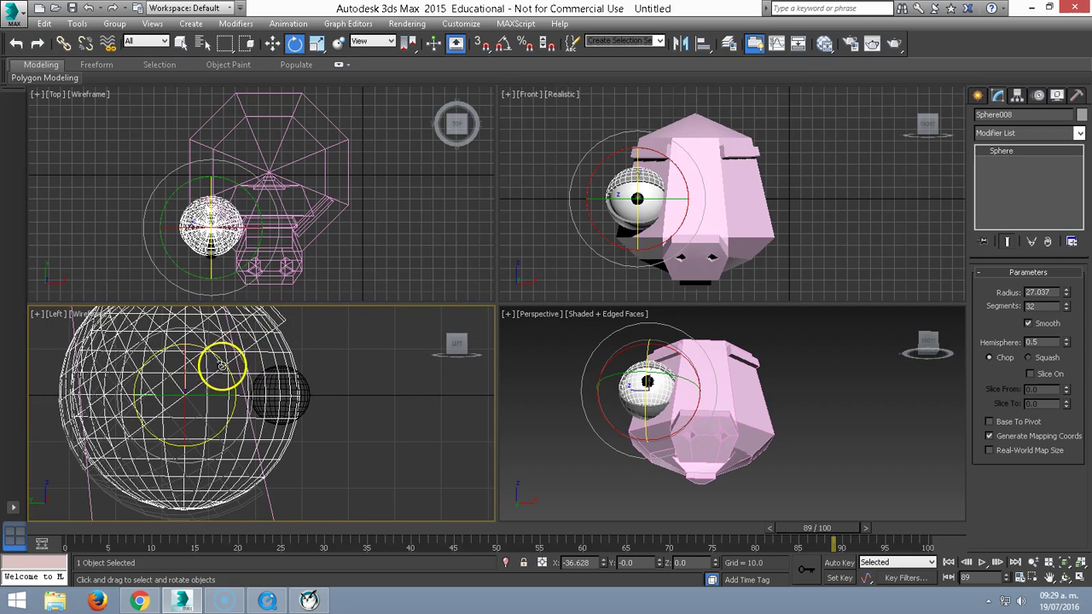
{"action": "left_click_drag", "start_coordinate": [221, 366], "coordinate": [251, 407]}
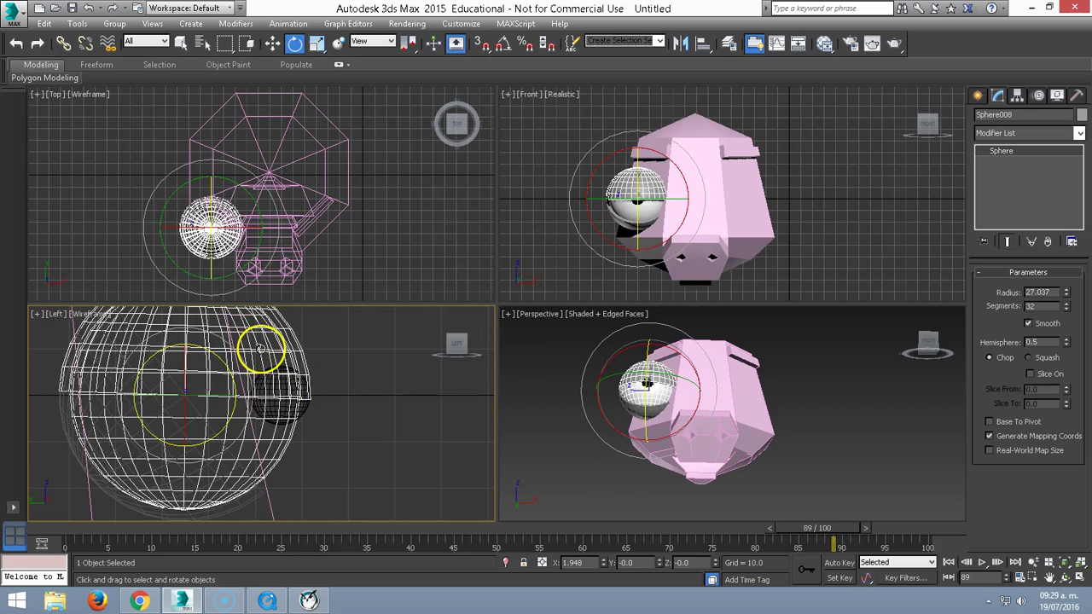
{"action": "scroll", "coordinate": [614, 196], "scroll_direction": "up", "scroll_amount": 5}
{"action": "right_click", "coordinate": [802, 195]}
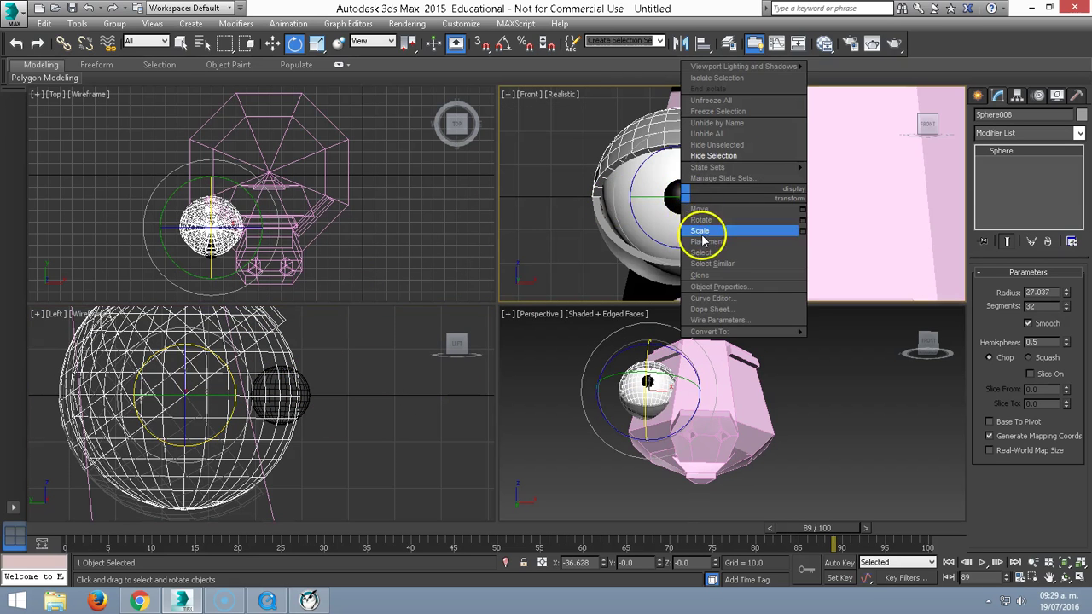
{"action": "left_click", "coordinate": [700, 231]}
{"action": "left_click_drag", "start_coordinate": [678, 183], "coordinate": [681, 115]}
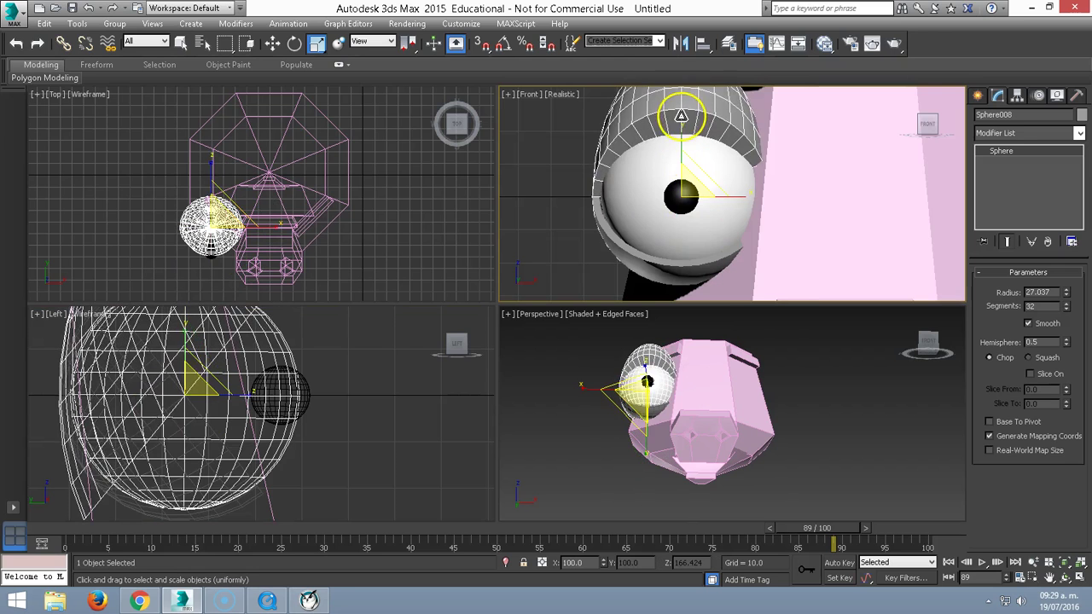
- Scale the black pupil into a flattened oval (172% wide, 85% deep) and nudge it onto the eye
{"action": "left_click", "coordinate": [681, 196]}
{"action": "left_click_drag", "start_coordinate": [681, 171], "coordinate": [683, 124]}
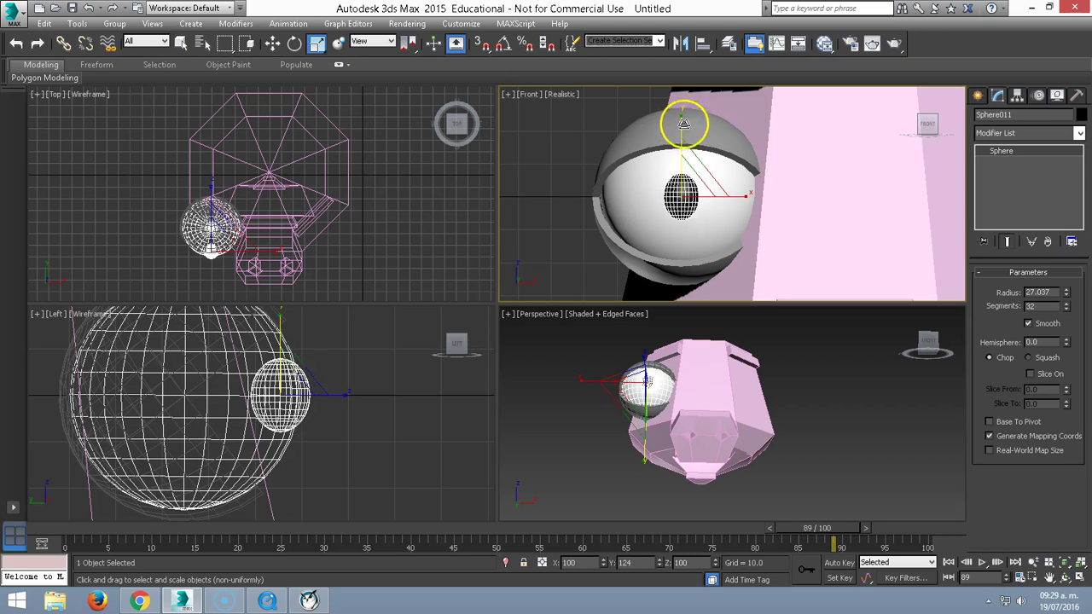
{"action": "left_click_drag", "start_coordinate": [748, 197], "coordinate": [781, 194]}
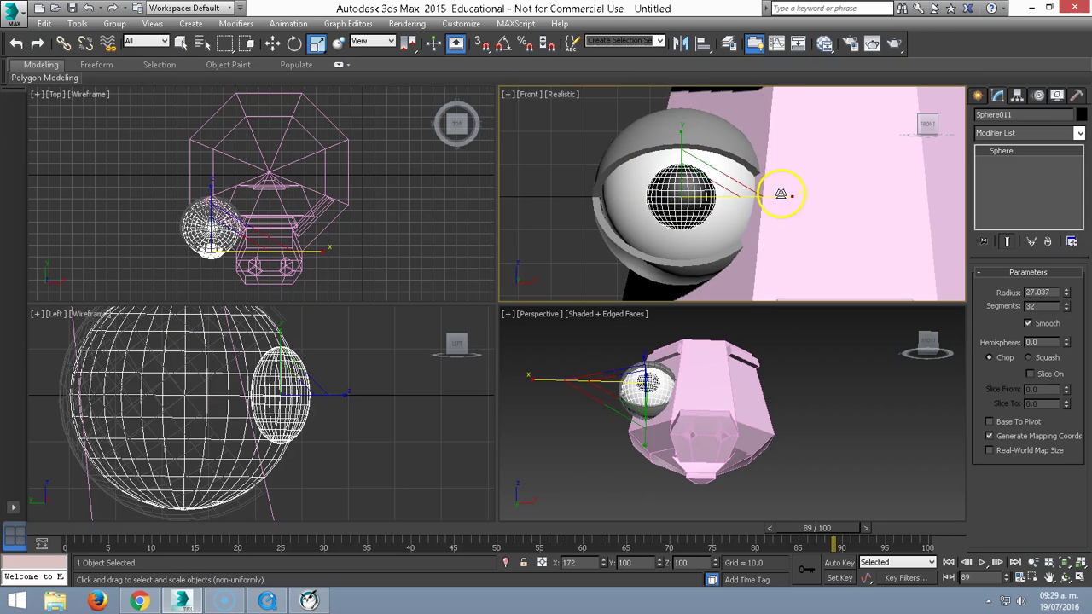
{"action": "left_click_drag", "start_coordinate": [346, 390], "coordinate": [337, 394]}
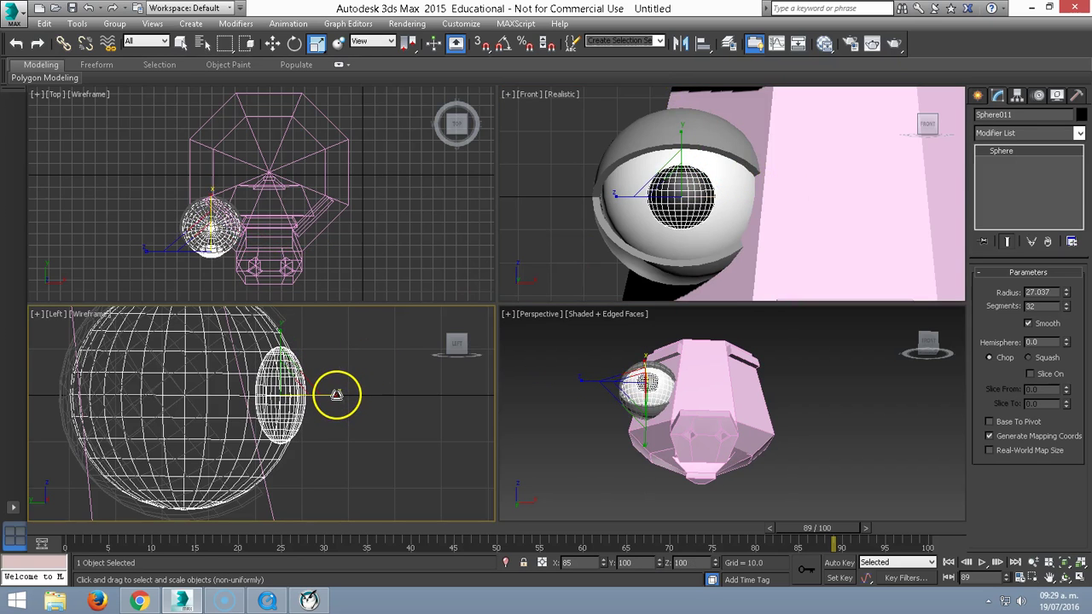
{"action": "key", "text": "w"}
{"action": "left_click_drag", "start_coordinate": [311, 397], "coordinate": [314, 398]}
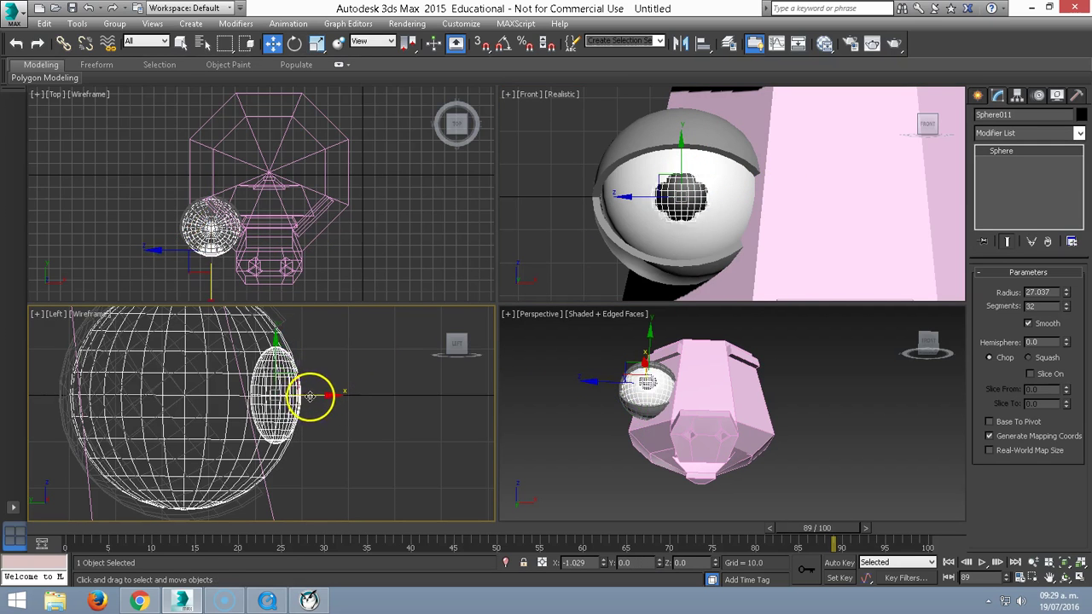
{"action": "left_click", "coordinate": [642, 132]}
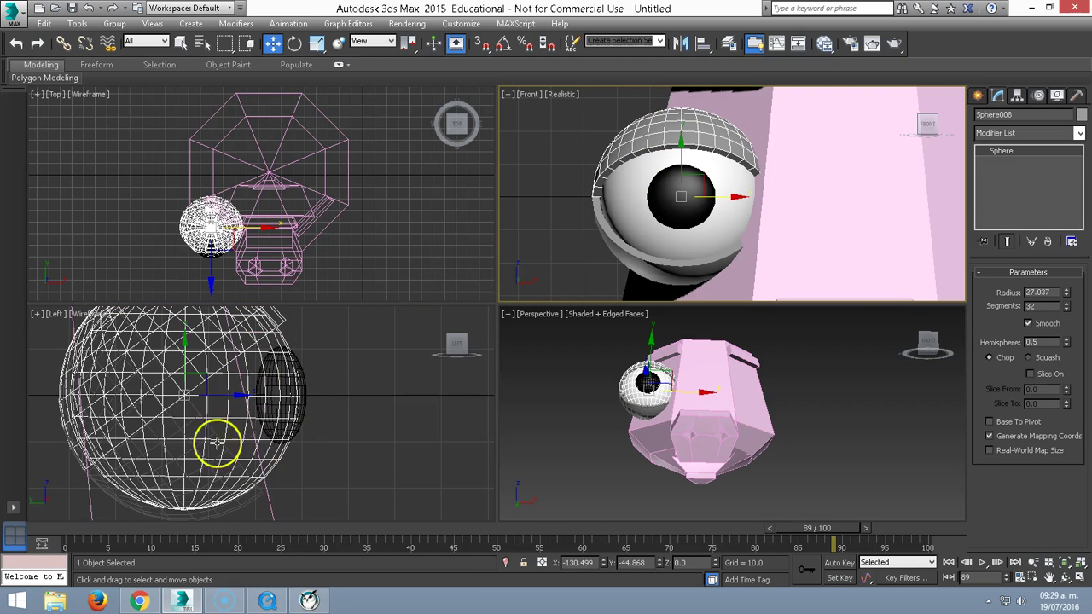
- Turn on Auto Key and set an eyelid key at frame 45, then go to frame 50
{"action": "left_click", "coordinate": [840, 563]}
{"action": "left_click", "coordinate": [762, 530]}
{"action": "left_click_drag", "start_coordinate": [757, 537], "coordinate": [501, 552]}
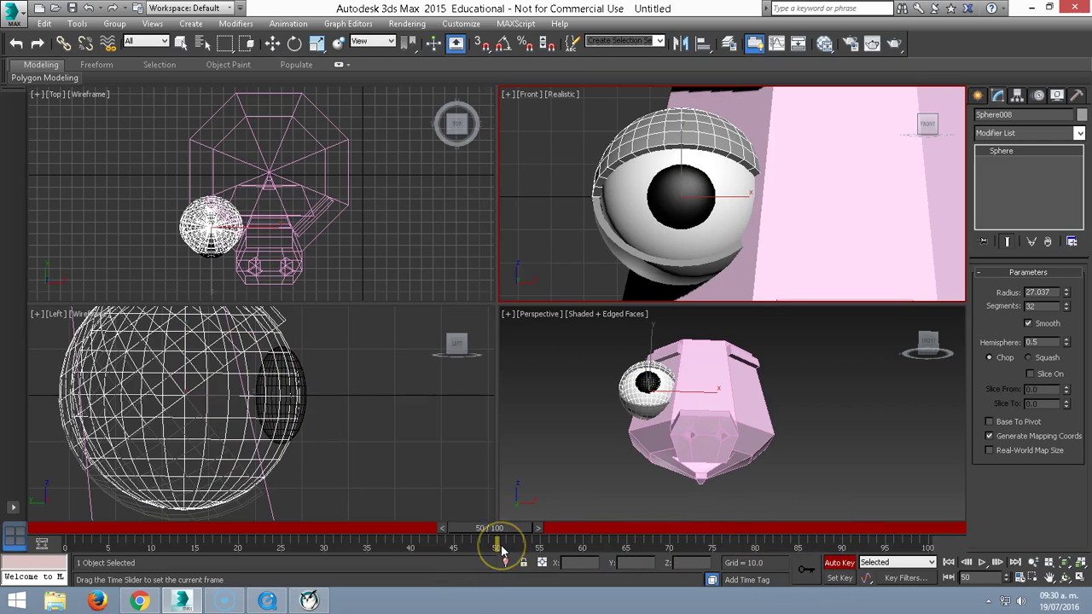
{"action": "left_click_drag", "start_coordinate": [503, 553], "coordinate": [453, 545]}
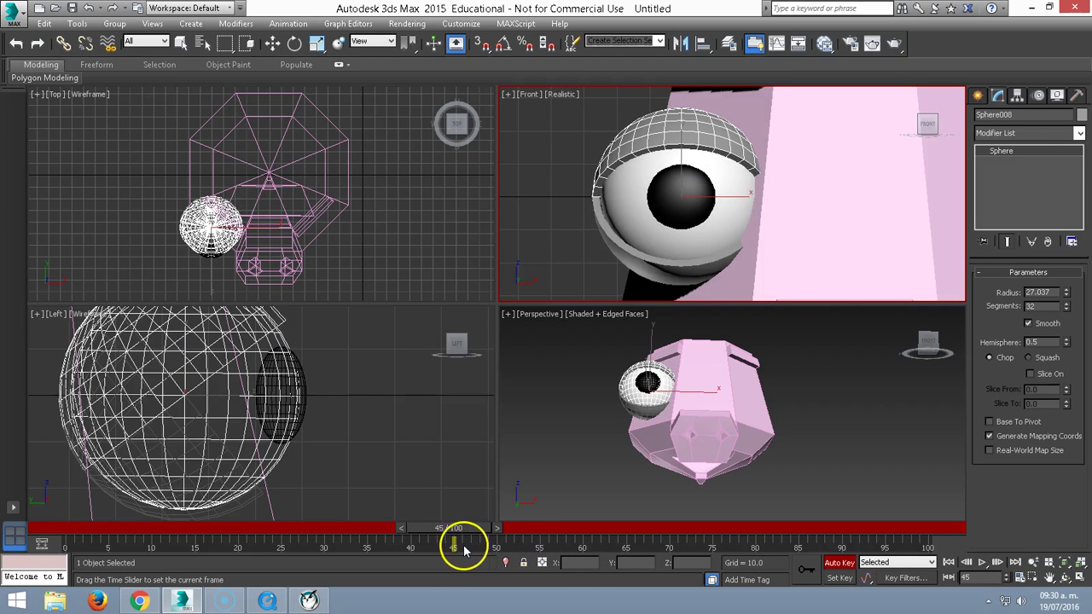
{"action": "key", "text": "w"}
{"action": "left_click", "coordinate": [805, 570]}
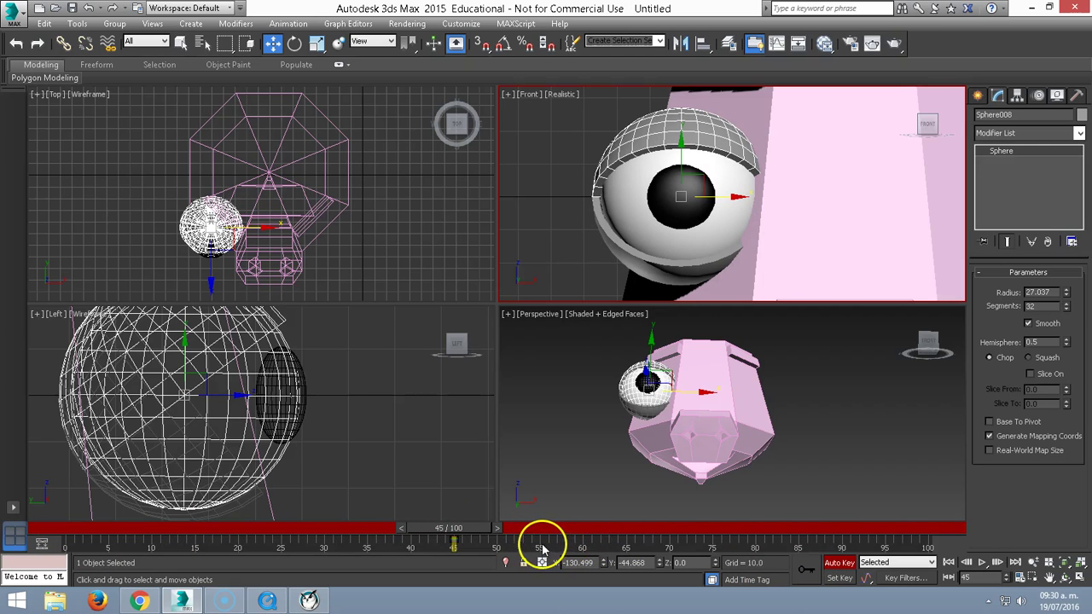
{"action": "left_click_drag", "start_coordinate": [518, 531], "coordinate": [558, 531]}
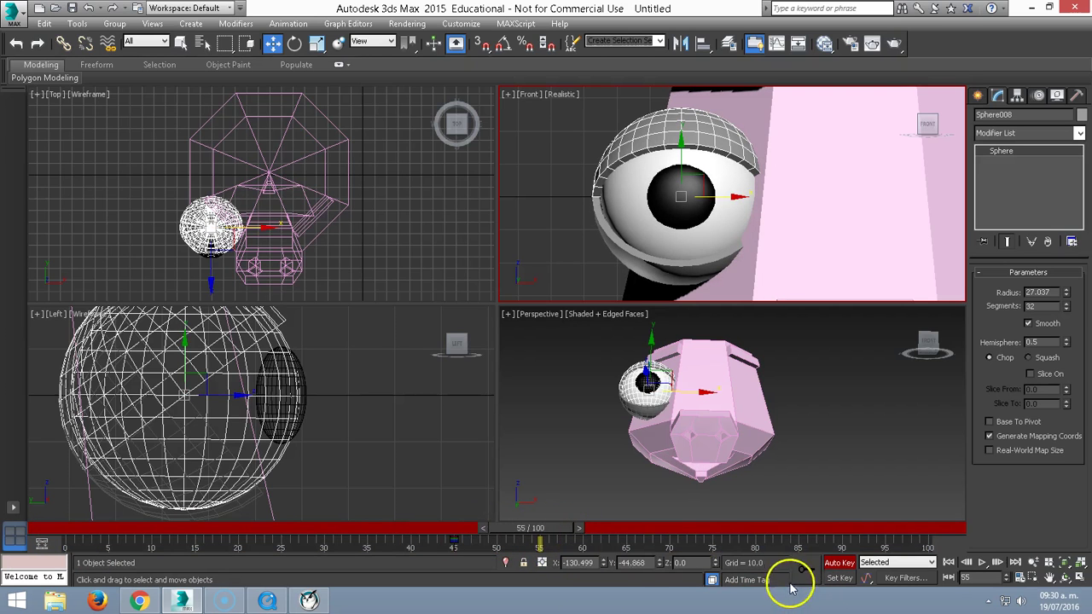
{"action": "key", "text": "q"}
{"action": "left_click_drag", "start_coordinate": [578, 531], "coordinate": [531, 531]}
{"action": "key", "text": "w"}
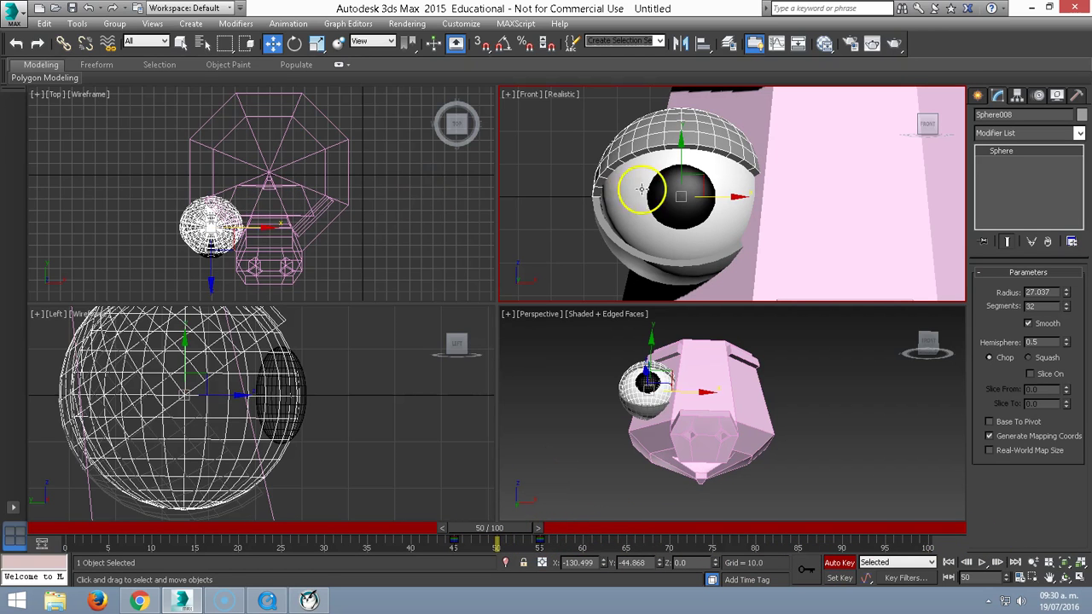
- Rotate the upper and lower eyelids closed over the eye and preview the blink
{"action": "right_click", "coordinate": [319, 378]}
{"action": "left_click", "coordinate": [342, 399]}
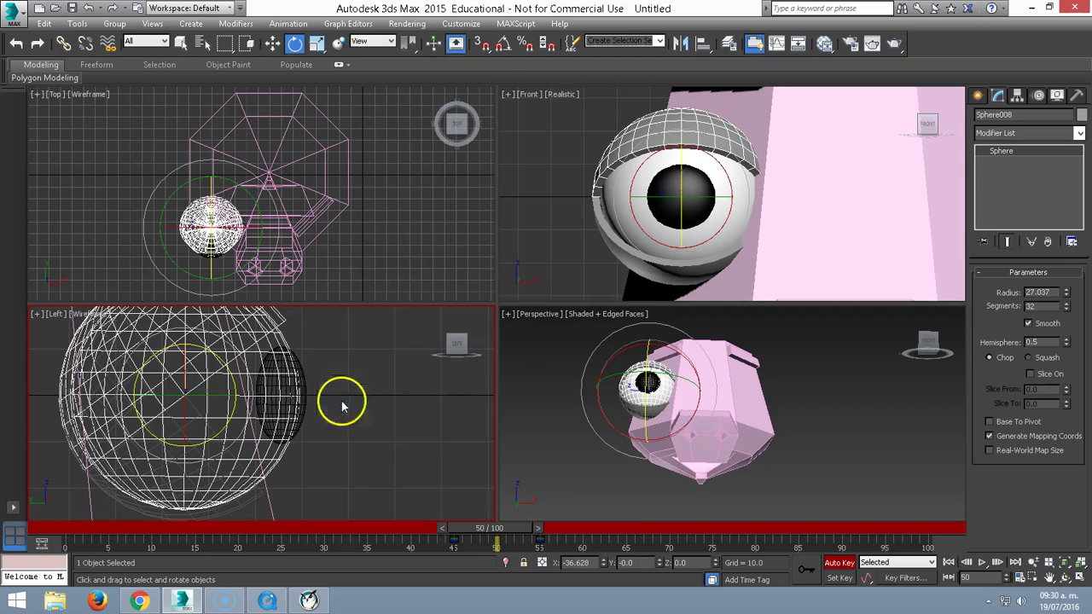
{"action": "left_click_drag", "start_coordinate": [224, 365], "coordinate": [261, 433]}
{"action": "left_click", "coordinate": [329, 471]}
{"action": "left_click", "coordinate": [261, 483]}
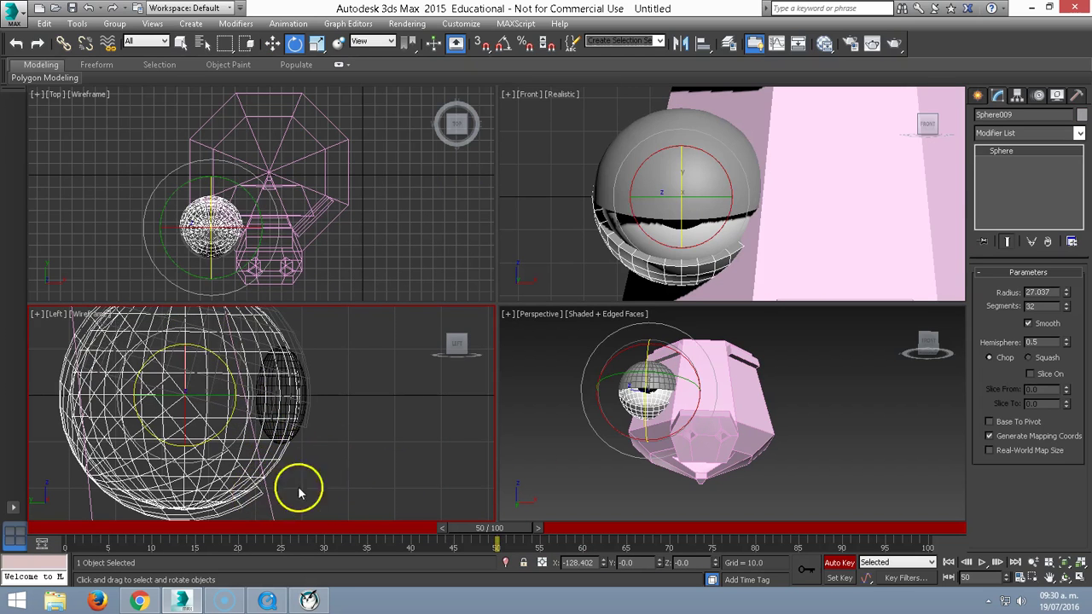
{"action": "mouse_move", "coordinate": [453, 531]}
{"action": "left_mouse_down"}
{"action": "mouse_move", "coordinate": [419, 531]}
{"action": "mouse_move", "coordinate": [554, 527]}
{"action": "mouse_move", "coordinate": [517, 535]}
{"action": "left_mouse_up"}
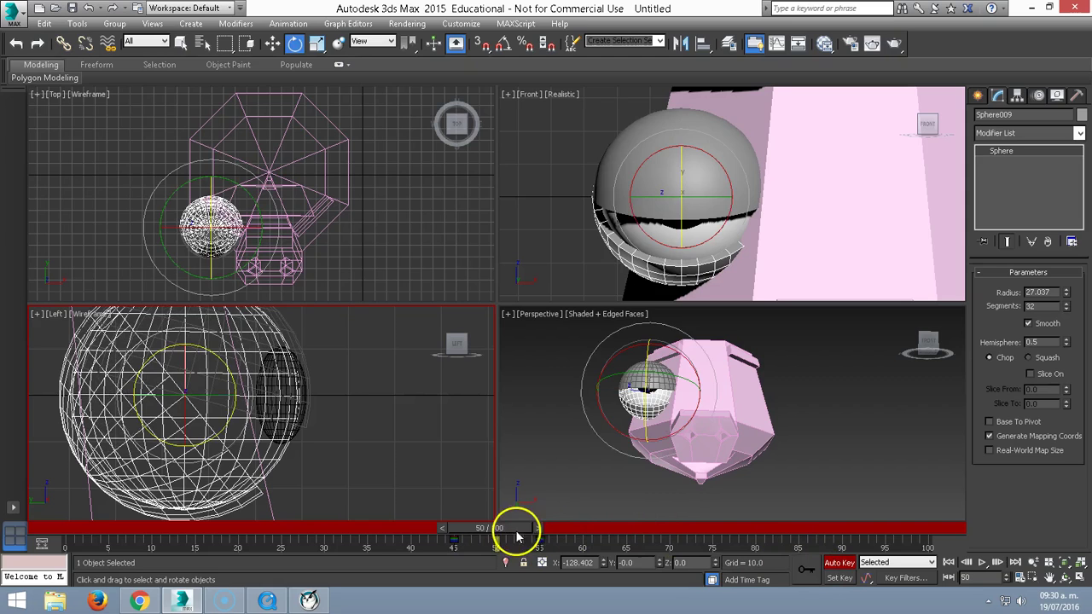
{"action": "left_click_drag", "start_coordinate": [225, 422], "coordinate": [261, 385]}
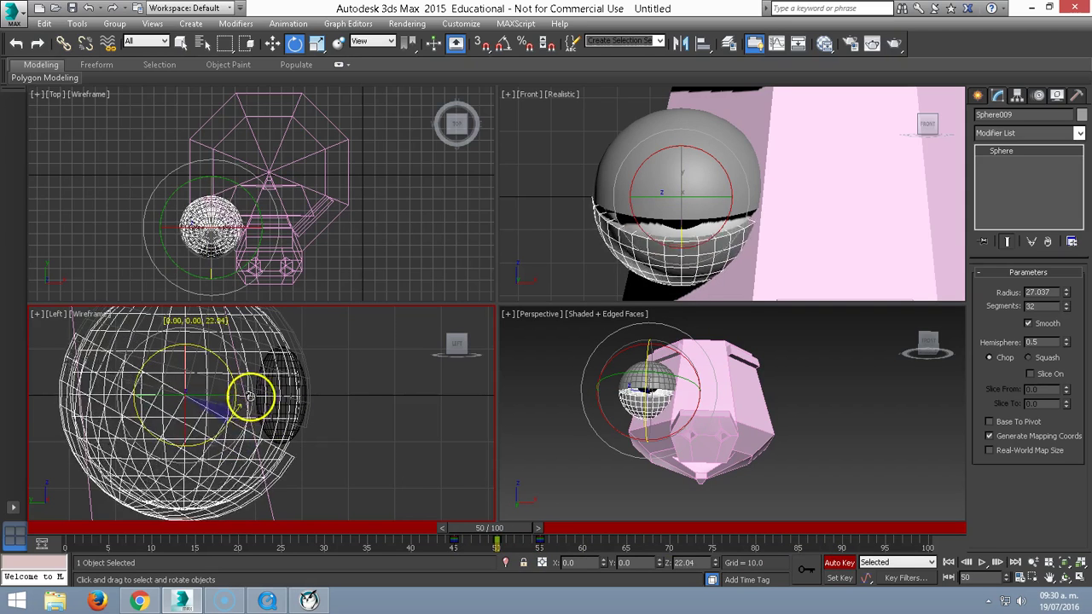
{"action": "mouse_move", "coordinate": [527, 533]}
{"action": "left_mouse_down"}
{"action": "mouse_move", "coordinate": [470, 521]}
{"action": "mouse_move", "coordinate": [504, 517]}
{"action": "mouse_move", "coordinate": [461, 517]}
{"action": "mouse_move", "coordinate": [552, 521]}
{"action": "mouse_move", "coordinate": [478, 512]}
{"action": "mouse_move", "coordinate": [600, 507]}
{"action": "mouse_move", "coordinate": [478, 512]}
{"action": "mouse_move", "coordinate": [616, 517]}
{"action": "mouse_move", "coordinate": [463, 512]}
{"action": "mouse_move", "coordinate": [639, 507]}
{"action": "mouse_move", "coordinate": [687, 522]}
{"action": "left_mouse_up"}
- Switch off automatic key recording
{"action": "key", "text": "e"}
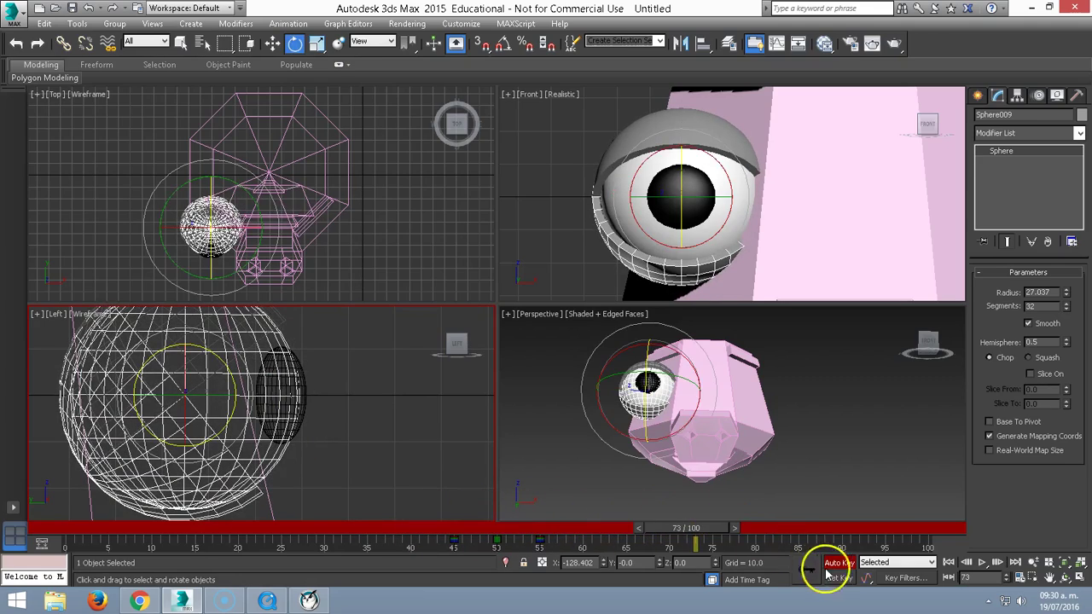
{"action": "left_click", "coordinate": [839, 563]}
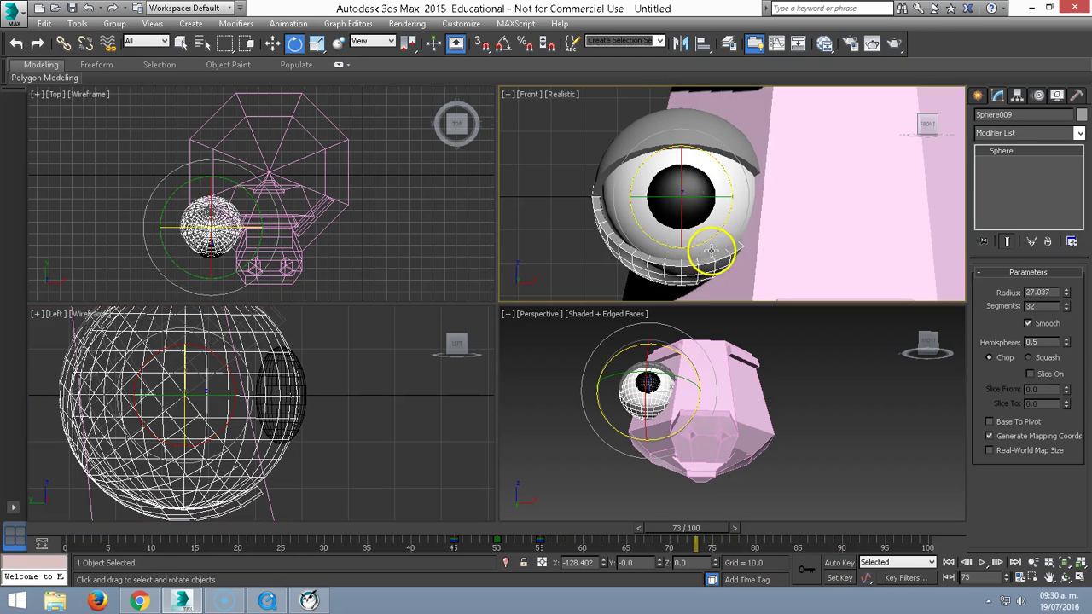
{"action": "scroll", "coordinate": [699, 237], "scroll_direction": "down", "scroll_amount": 5}
{"action": "scroll", "coordinate": [682, 239], "scroll_direction": "down", "scroll_amount": 3}
{"action": "right_click", "coordinate": [627, 235]}
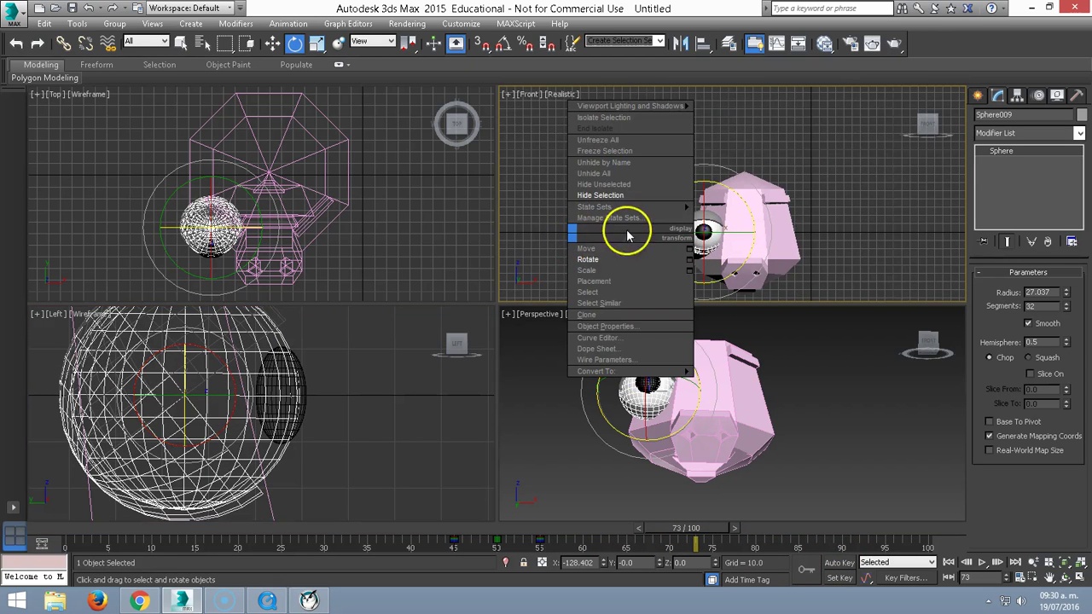
- Window-select the eye, pupil and eyelids using enclosed-only region selection
{"action": "left_click", "coordinate": [703, 140]}
{"action": "key", "text": "w"}
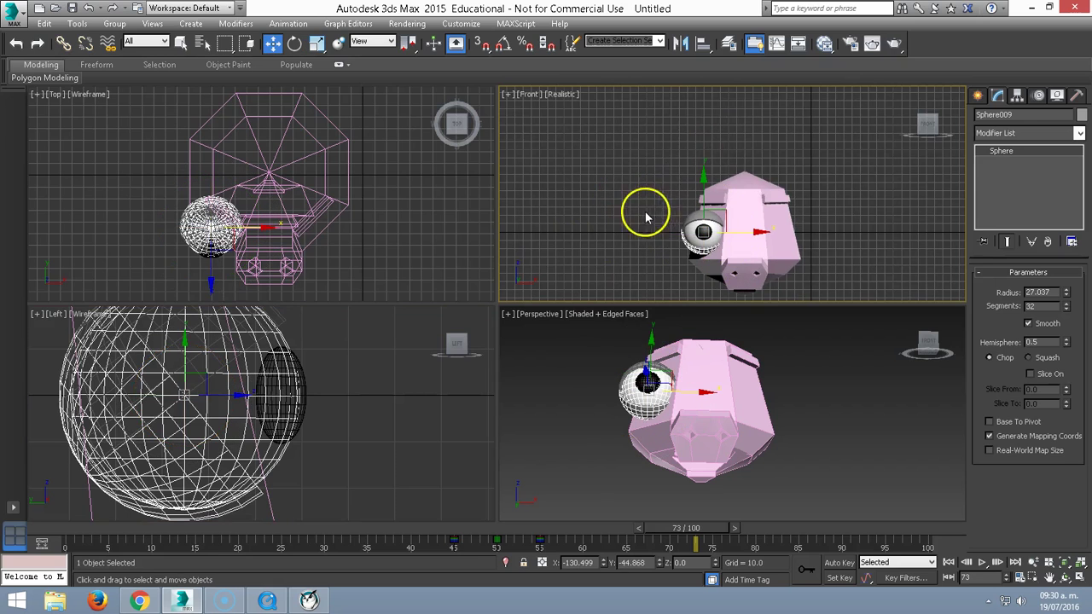
{"action": "left_click_drag", "start_coordinate": [723, 260], "coordinate": [744, 266]}
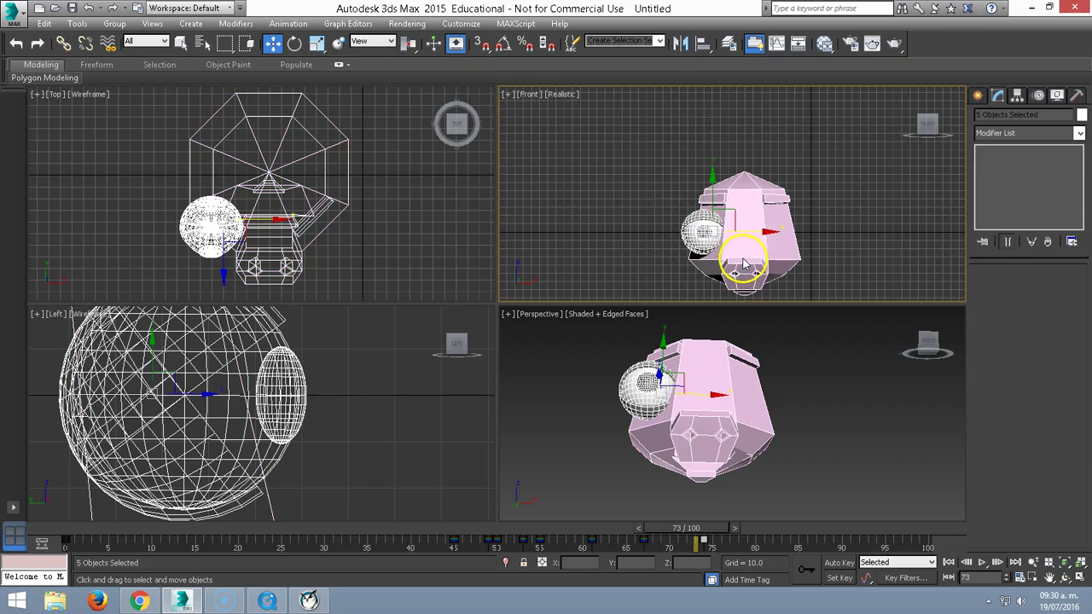
{"action": "left_click", "coordinate": [631, 213]}
{"action": "left_click", "coordinate": [248, 45]}
{"action": "left_click_drag", "start_coordinate": [651, 199], "coordinate": [726, 259]}
{"action": "left_click", "coordinate": [648, 220]}
{"action": "left_click", "coordinate": [247, 44]}
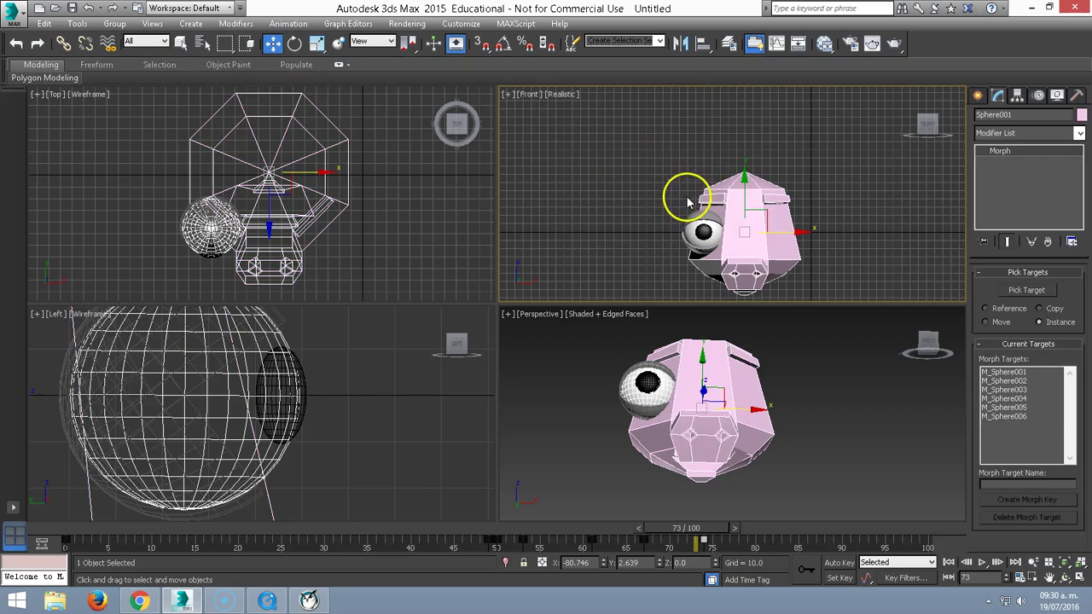
{"action": "left_click_drag", "start_coordinate": [709, 176], "coordinate": [702, 267]}
{"action": "left_click", "coordinate": [639, 220]}
{"action": "left_click", "coordinate": [247, 44]}
{"action": "mouse_move", "coordinate": [655, 186]}
{"action": "left_mouse_down"}
{"action": "mouse_move", "coordinate": [739, 262]}
{"action": "mouse_move", "coordinate": [694, 220]}
{"action": "left_mouse_up"}
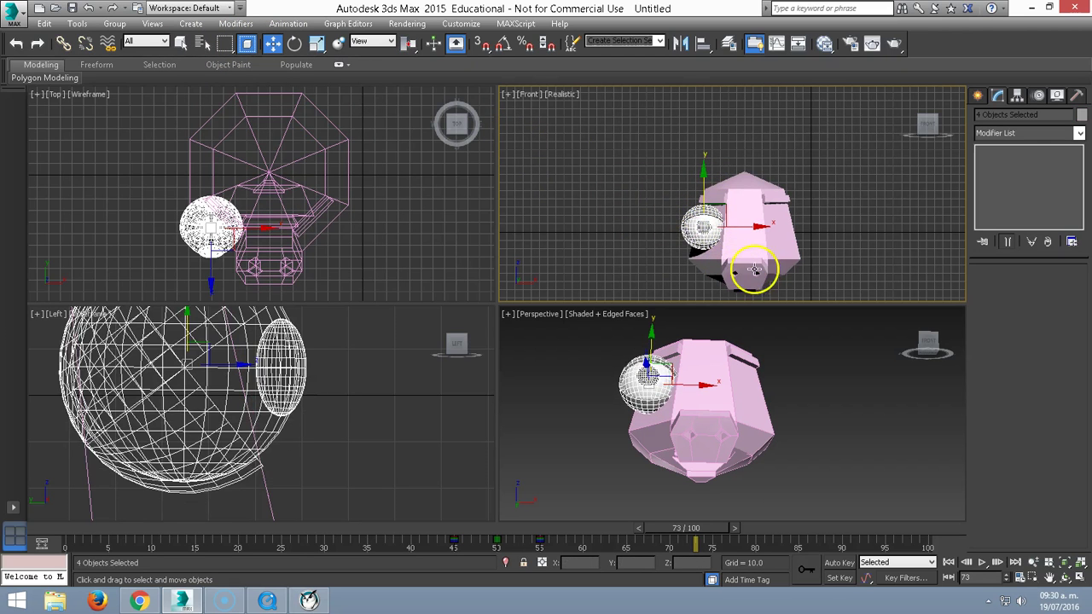
- Copy the eye to the right side of the face, then select both eyes and the head
{"action": "left_click_drag", "start_coordinate": [742, 226], "coordinate": [823, 216], "text": "shift"}
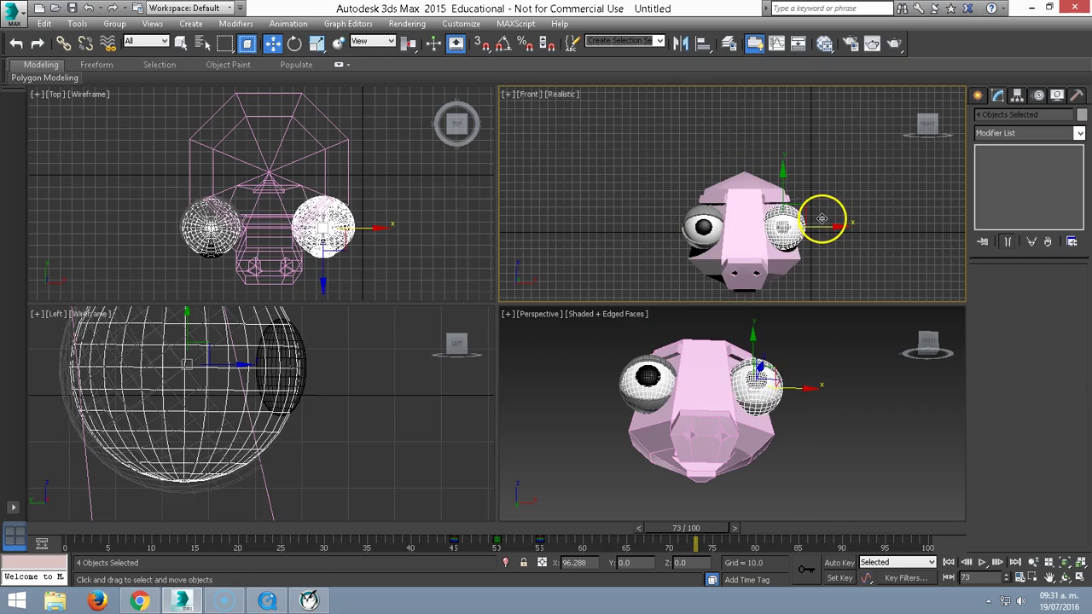
{"action": "left_click", "coordinate": [531, 360]}
{"action": "left_click", "coordinate": [624, 264]}
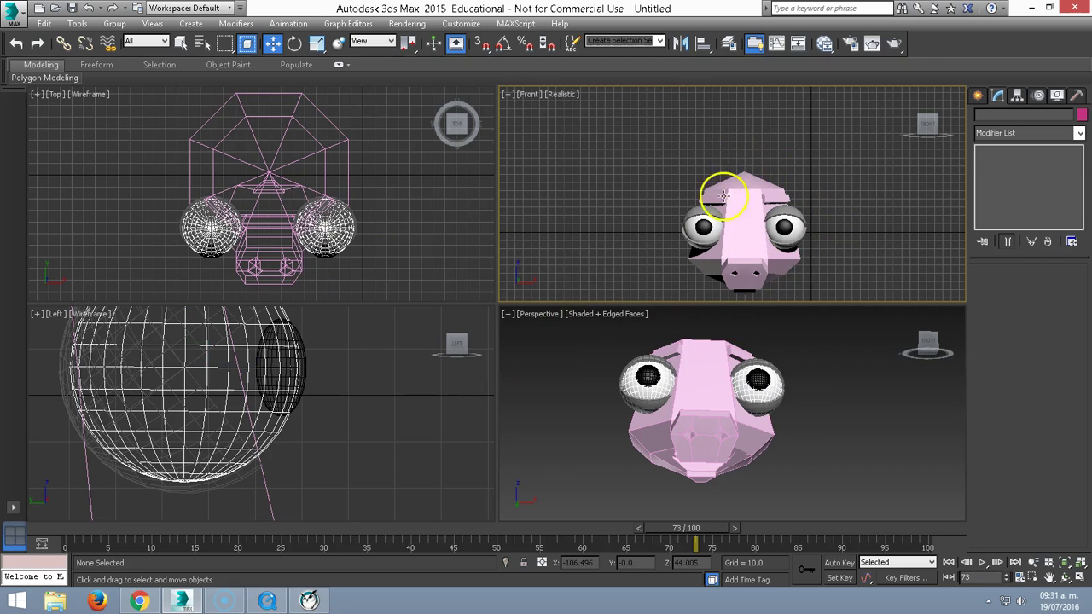
{"action": "left_click", "coordinate": [705, 210]}
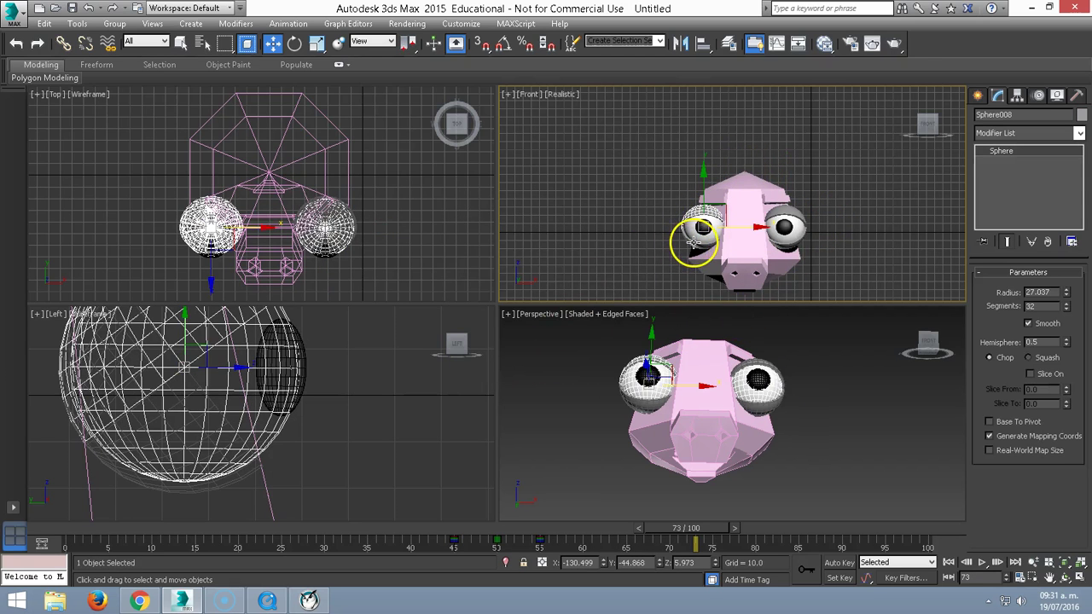
{"action": "left_click", "coordinate": [765, 200], "text": "ctrl"}
{"action": "left_click", "coordinate": [800, 242], "text": "ctrl"}
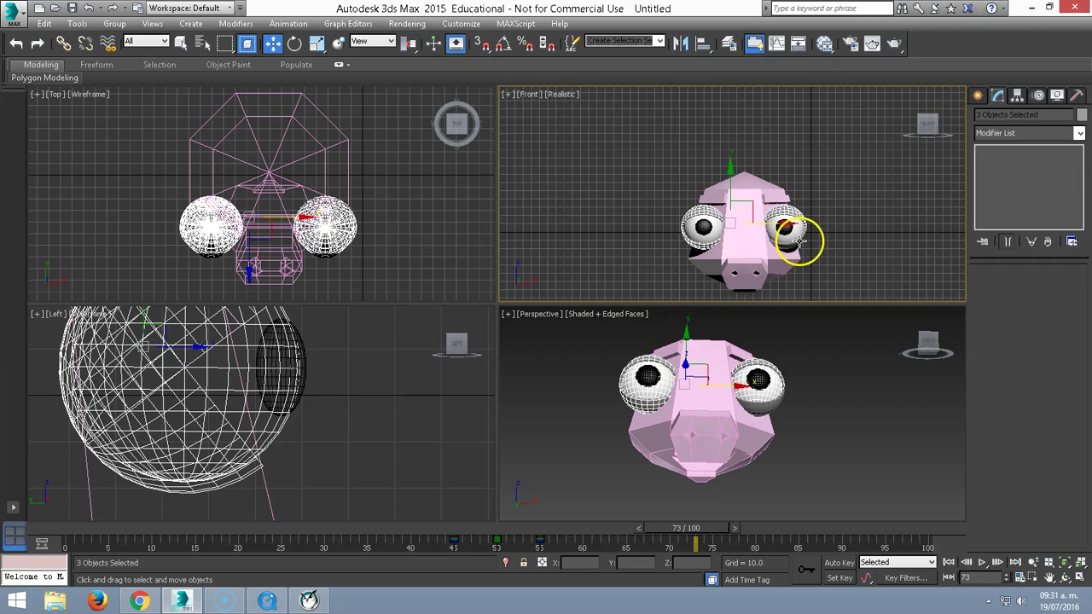
{"action": "left_click", "coordinate": [792, 248], "text": "ctrl"}
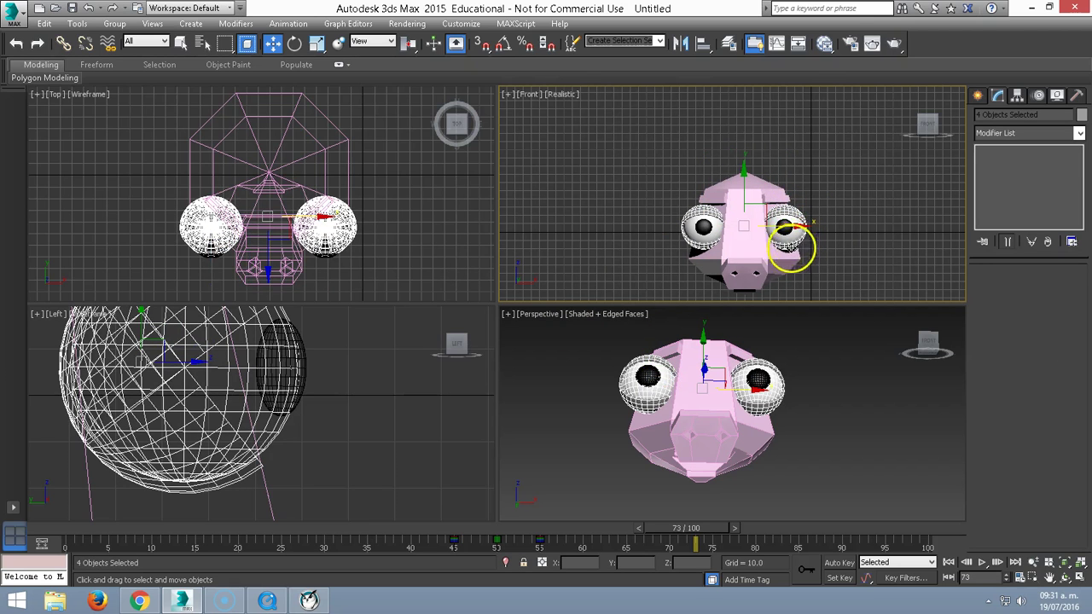
{"action": "left_click", "coordinate": [742, 244], "text": "ctrl"}
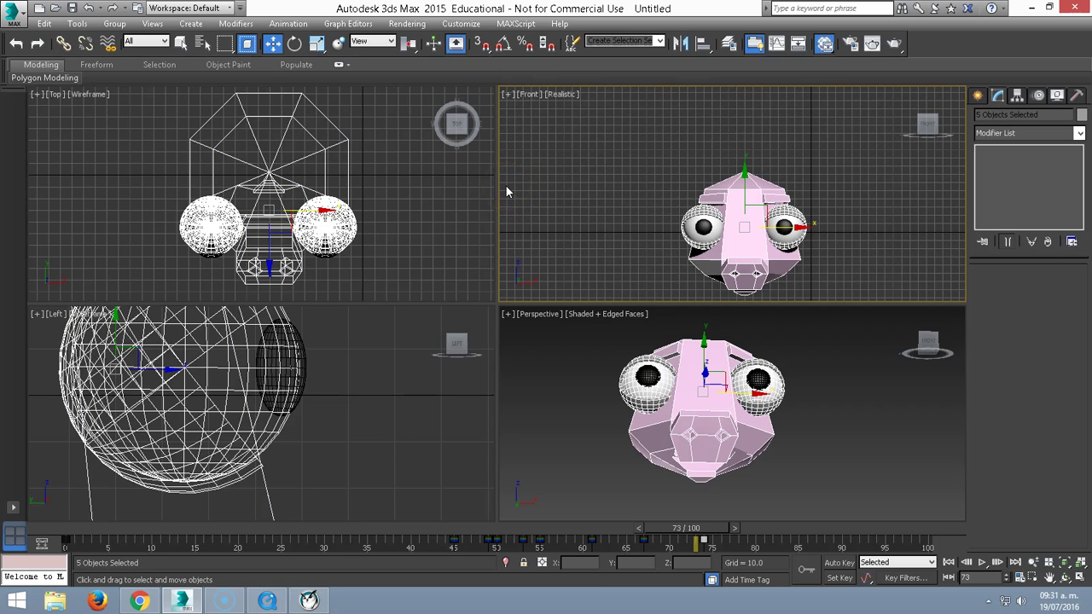
- Create Standard Material #46 with pink diffuse (RGB 236, 96, 231) and Specular Level 79
{"action": "key", "text": "m"}
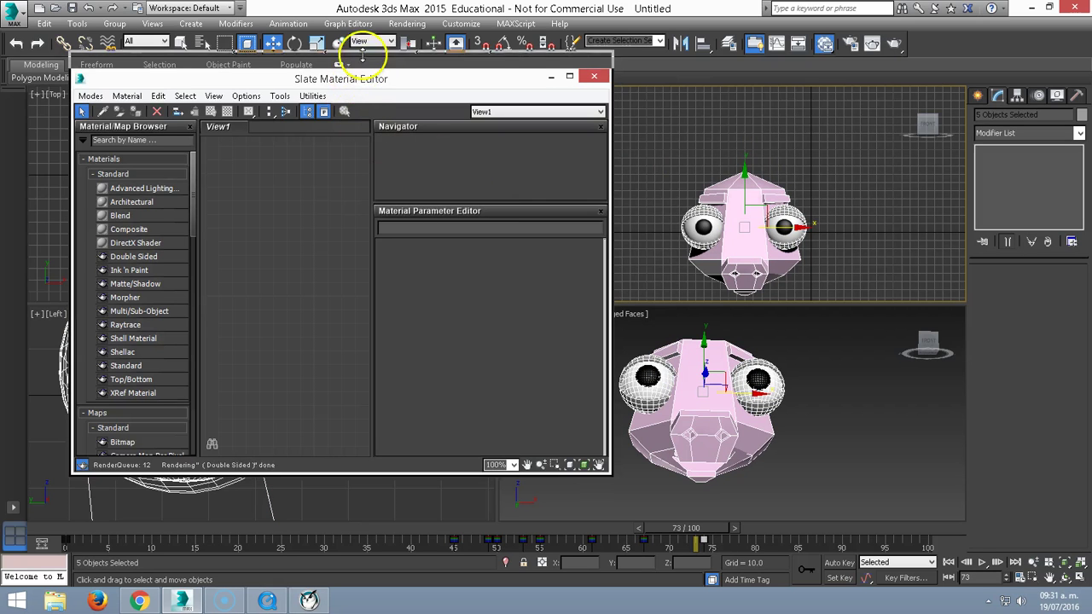
{"action": "left_click_drag", "start_coordinate": [362, 56], "coordinate": [362, 53]}
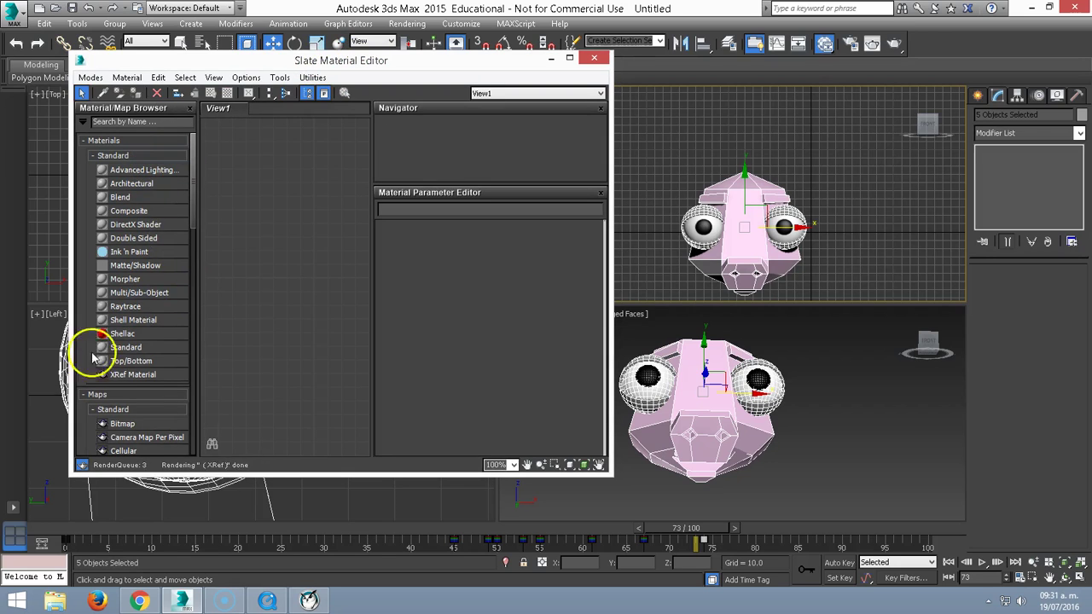
{"action": "left_click_drag", "start_coordinate": [122, 353], "coordinate": [273, 227]}
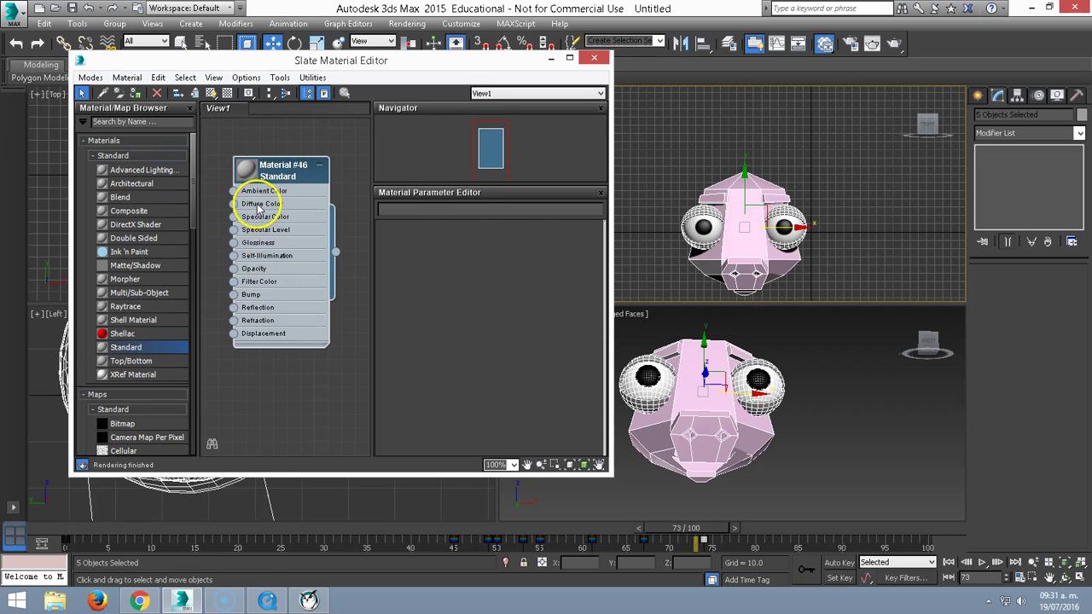
{"action": "double_click", "coordinate": [259, 208]}
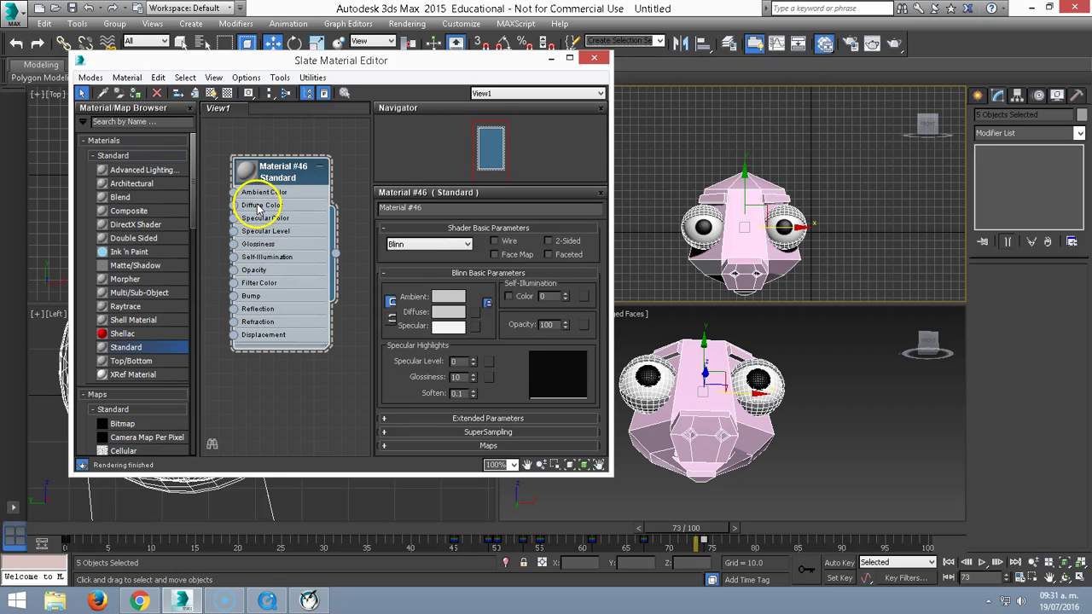
{"action": "left_click", "coordinate": [451, 316]}
{"action": "mouse_move", "coordinate": [354, 170]}
{"action": "left_mouse_down"}
{"action": "mouse_move", "coordinate": [333, 98]}
{"action": "mouse_move", "coordinate": [344, 110]}
{"action": "mouse_move", "coordinate": [292, 88]}
{"action": "mouse_move", "coordinate": [400, 111]}
{"action": "mouse_move", "coordinate": [367, 124]}
{"action": "mouse_move", "coordinate": [353, 88]}
{"action": "mouse_move", "coordinate": [312, 100]}
{"action": "mouse_move", "coordinate": [365, 97]}
{"action": "mouse_move", "coordinate": [401, 132]}
{"action": "left_mouse_up"}
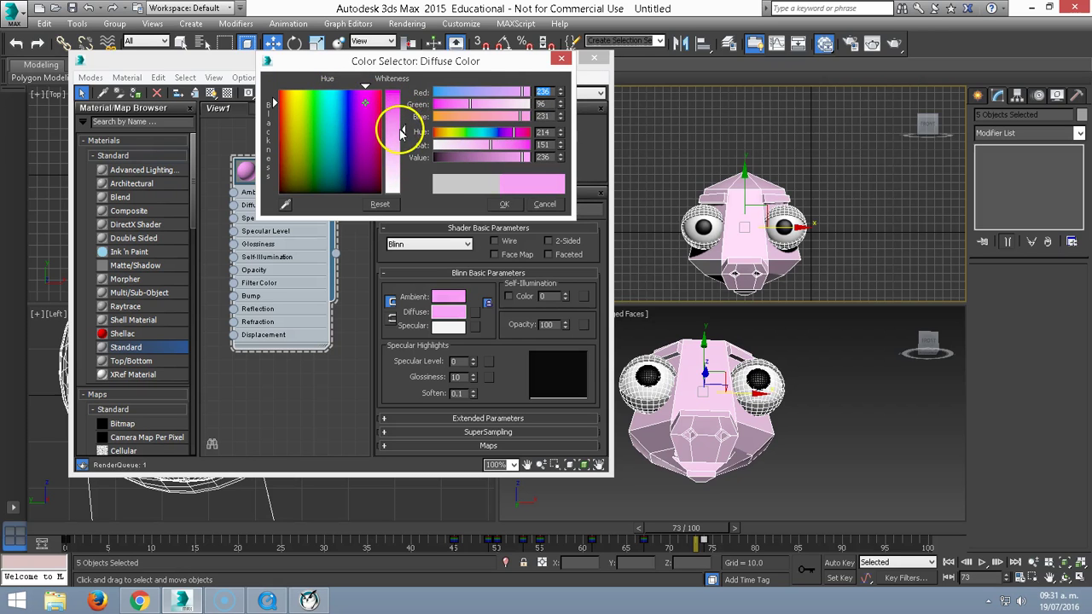
{"action": "left_click", "coordinate": [507, 205]}
{"action": "left_click_drag", "start_coordinate": [474, 365], "coordinate": [481, 309]}
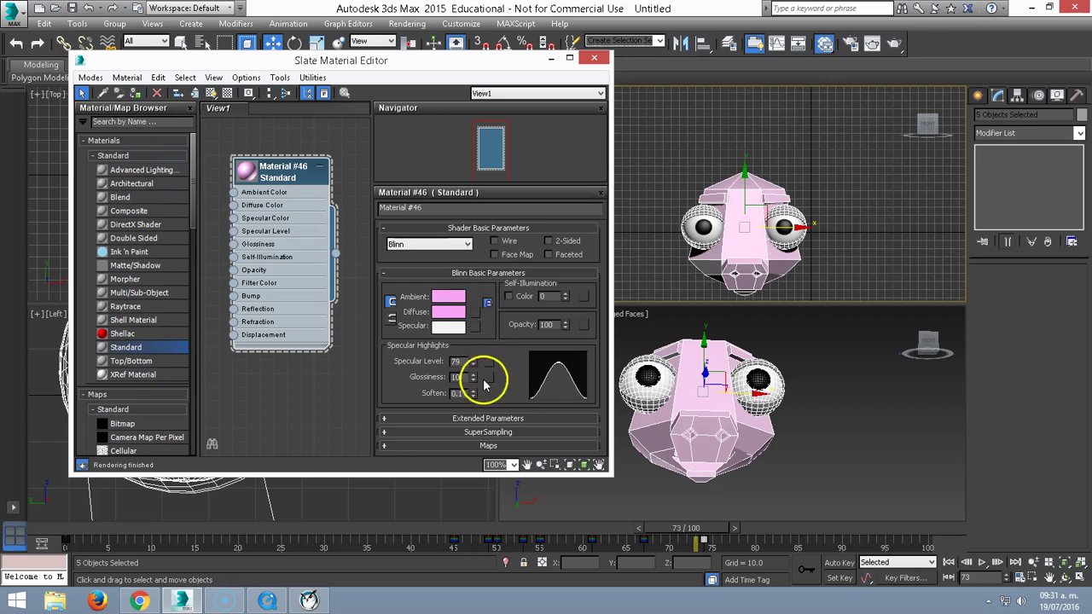
- Drag pink Material #46 onto the five selected head parts, assigning it to the whole selection
{"action": "left_click", "coordinate": [510, 446]}
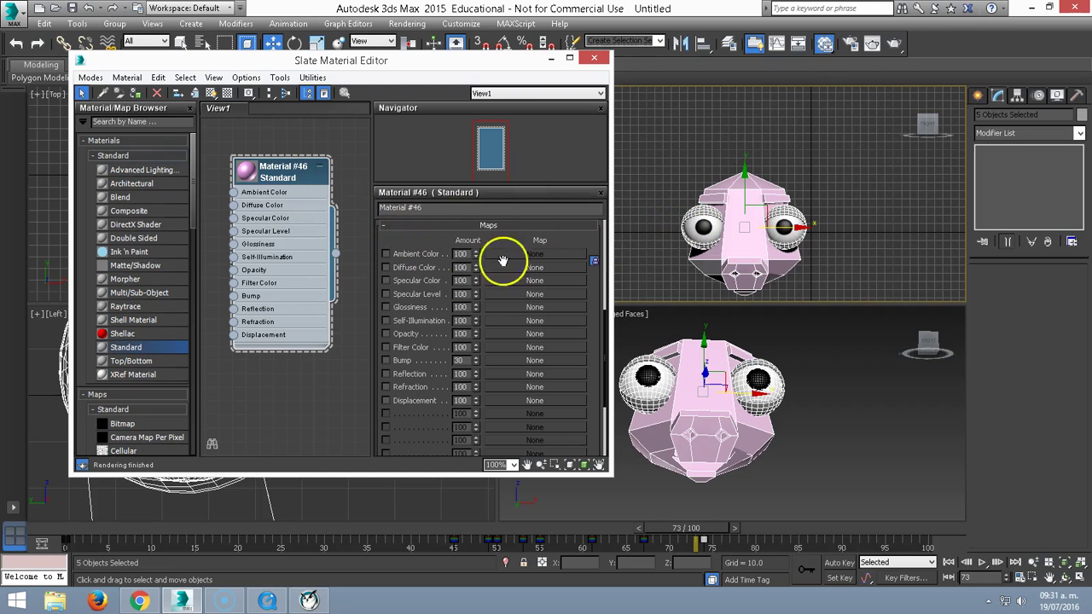
{"action": "left_click_drag", "start_coordinate": [335, 256], "coordinate": [730, 215]}
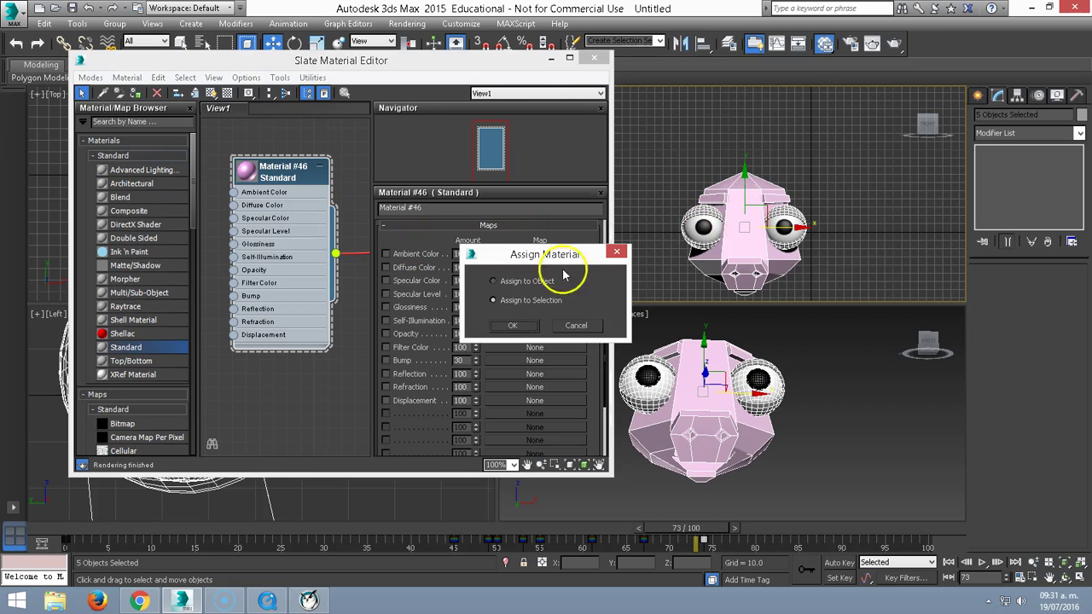
{"action": "left_click", "coordinate": [515, 326]}
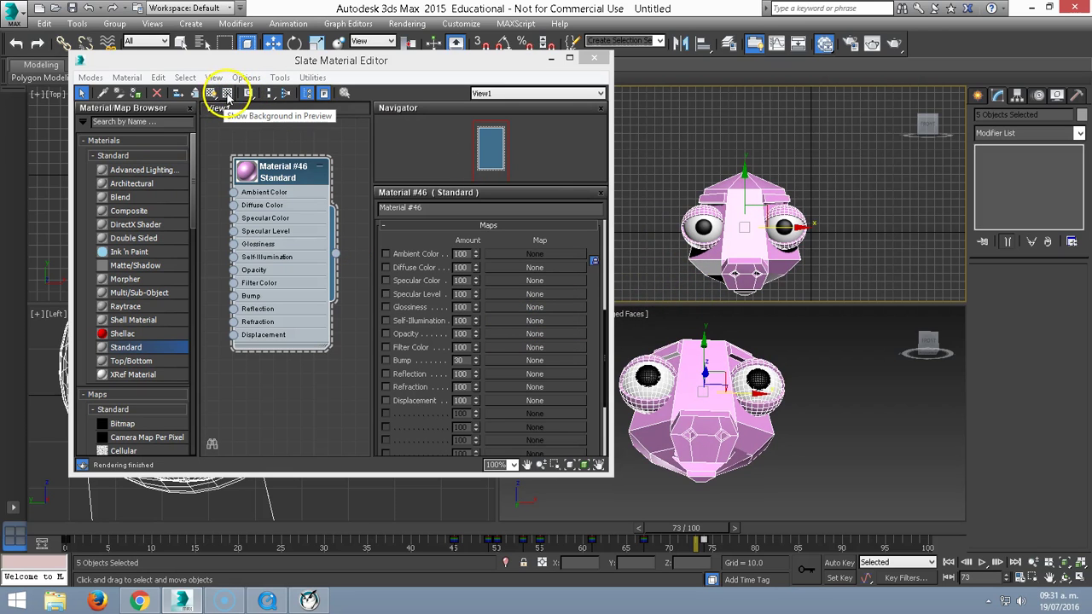
- Collapse the map slots, dismiss the map list without adding a map, and close the Slate Material Editor
{"action": "left_click", "coordinate": [413, 230]}
{"action": "left_click", "coordinate": [476, 314]}
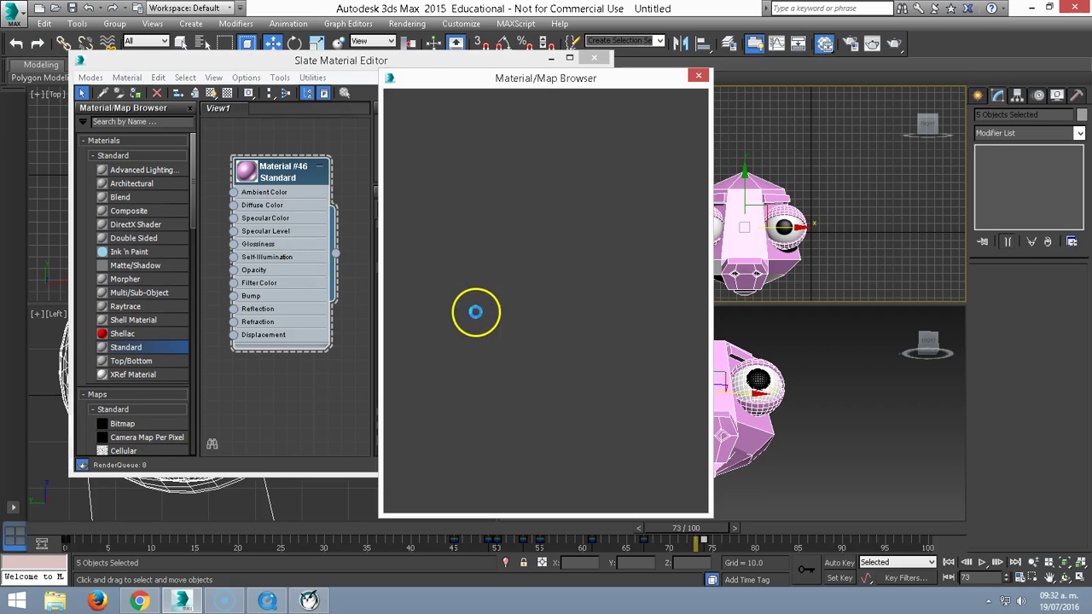
{"action": "left_click", "coordinate": [662, 500]}
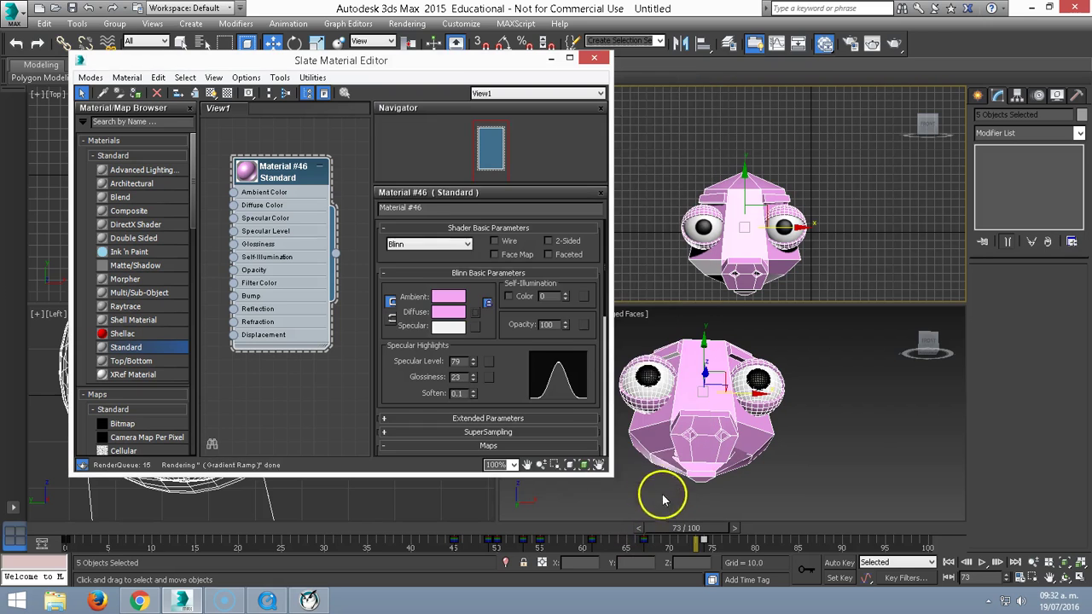
{"action": "left_click", "coordinate": [594, 57]}
- Draw a large Plane primitive in the Front viewport as a backdrop behind the robot head
{"action": "left_click", "coordinate": [978, 95]}
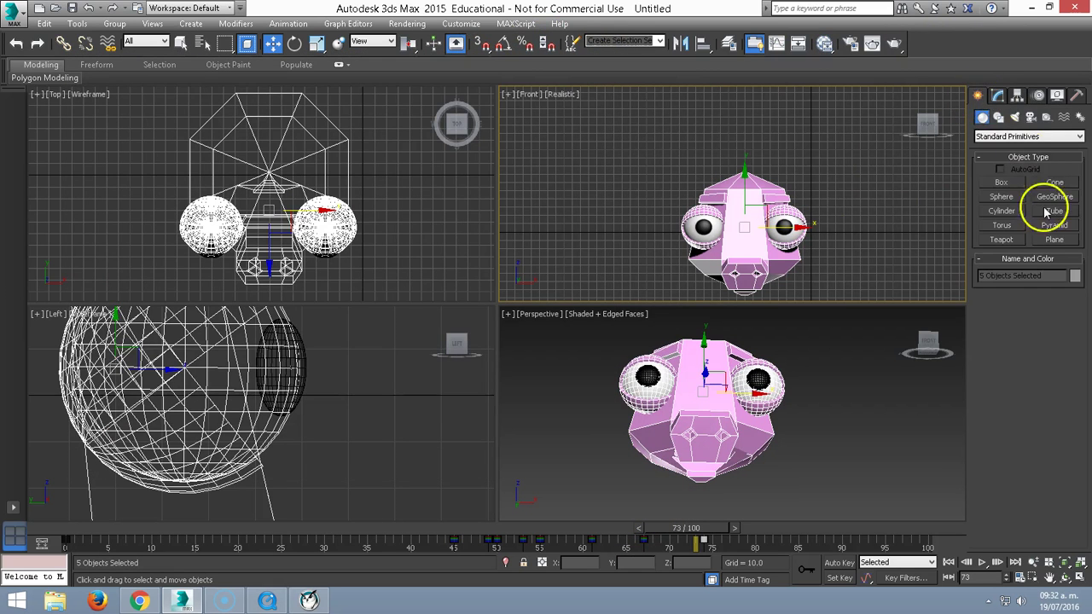
{"action": "left_click", "coordinate": [1056, 242]}
{"action": "scroll", "coordinate": [731, 167], "scroll_direction": "down", "scroll_amount": 5}
{"action": "scroll", "coordinate": [741, 209], "scroll_direction": "down", "scroll_amount": 3}
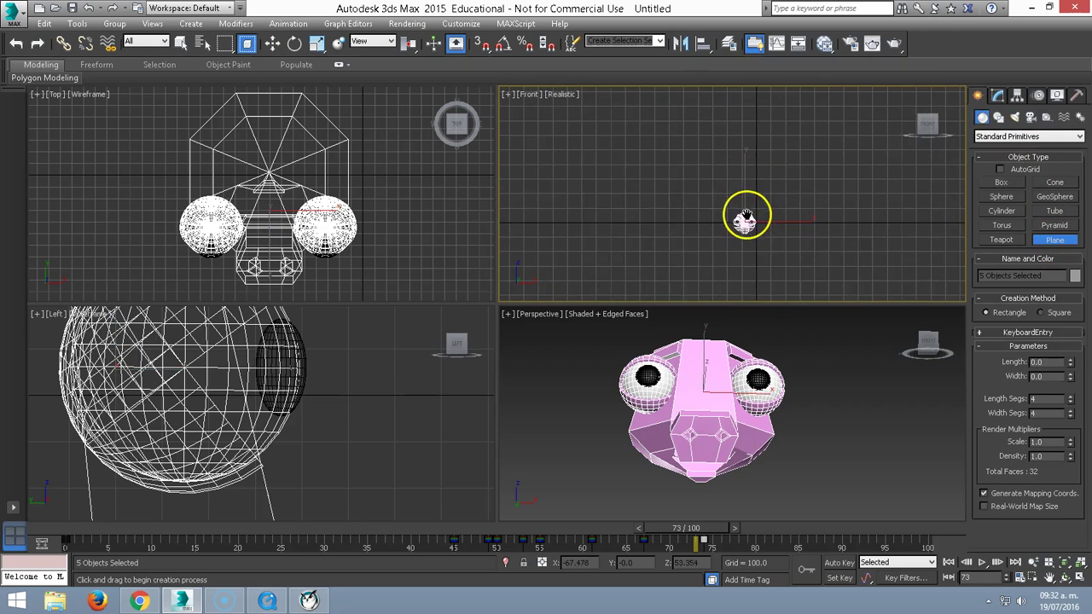
{"action": "left_click_drag", "start_coordinate": [529, 122], "coordinate": [973, 408]}
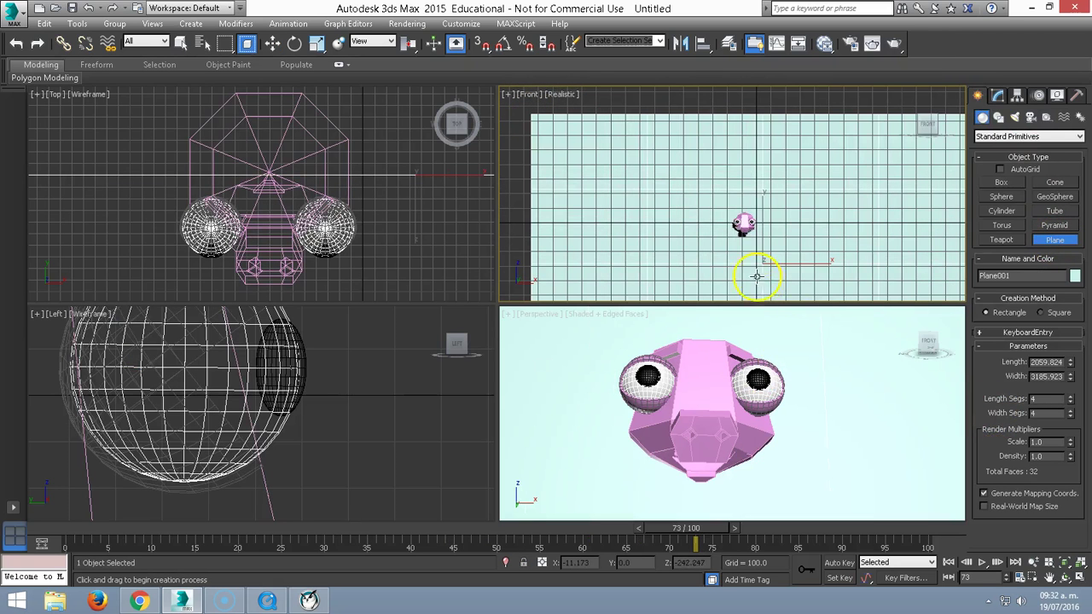
- Orbit and maximize the Perspective view and scrub to frame 67 to check the backdrop and eyelids
{"action": "scroll", "coordinate": [758, 438], "scroll_direction": "up", "scroll_amount": 6}
{"action": "middle_click_drag", "start_coordinate": [763, 444], "coordinate": [784, 439]}
{"action": "scroll", "coordinate": [769, 437], "scroll_direction": "down", "scroll_amount": 5}
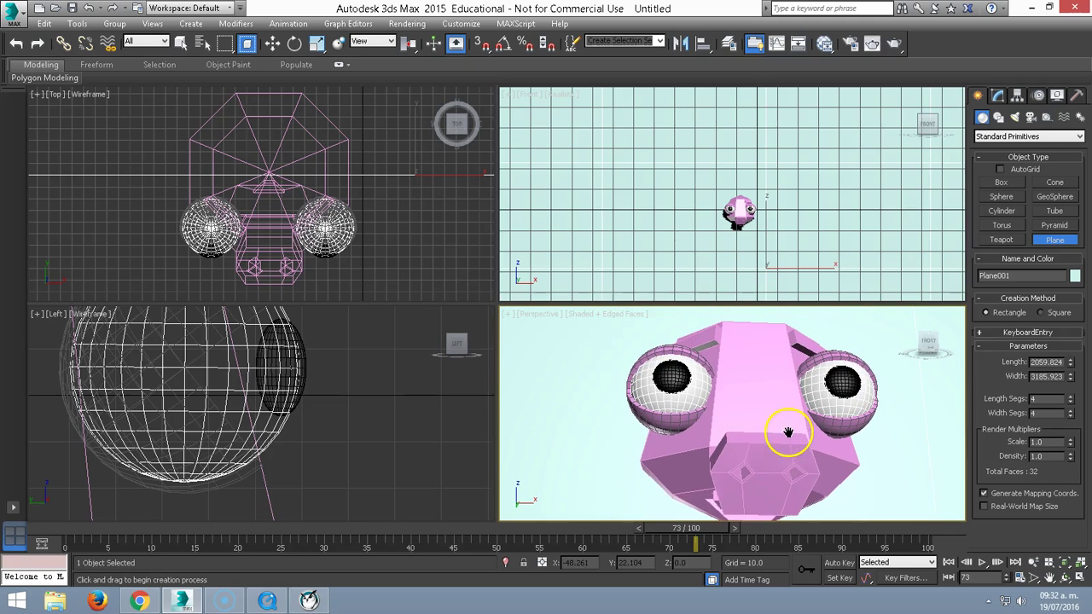
{"action": "left_click", "coordinate": [1063, 579]}
{"action": "left_click_drag", "start_coordinate": [770, 466], "coordinate": [771, 388]}
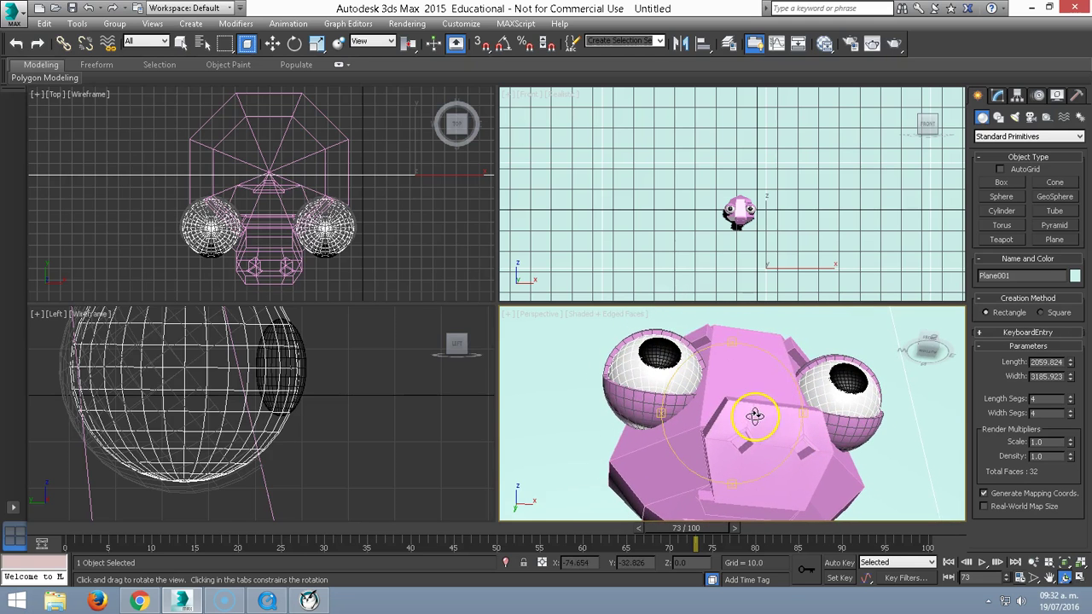
{"action": "mouse_move", "coordinate": [695, 530]}
{"action": "left_mouse_down"}
{"action": "mouse_move", "coordinate": [232, 531]}
{"action": "mouse_move", "coordinate": [642, 530]}
{"action": "left_mouse_up"}
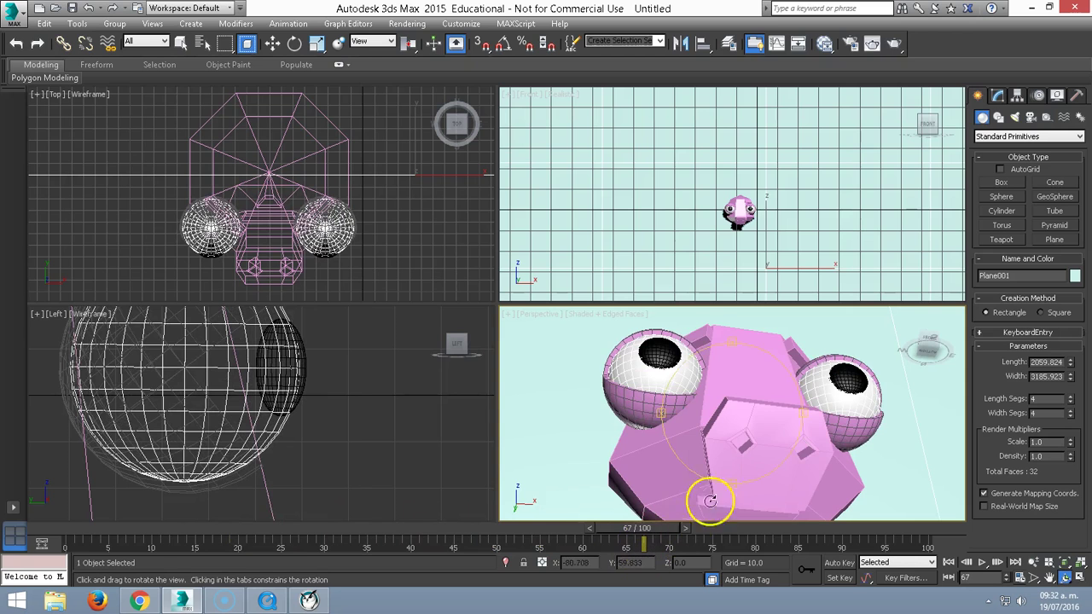
{"action": "left_click_drag", "start_coordinate": [709, 500], "coordinate": [717, 467]}
{"action": "key", "text": "alt+w"}
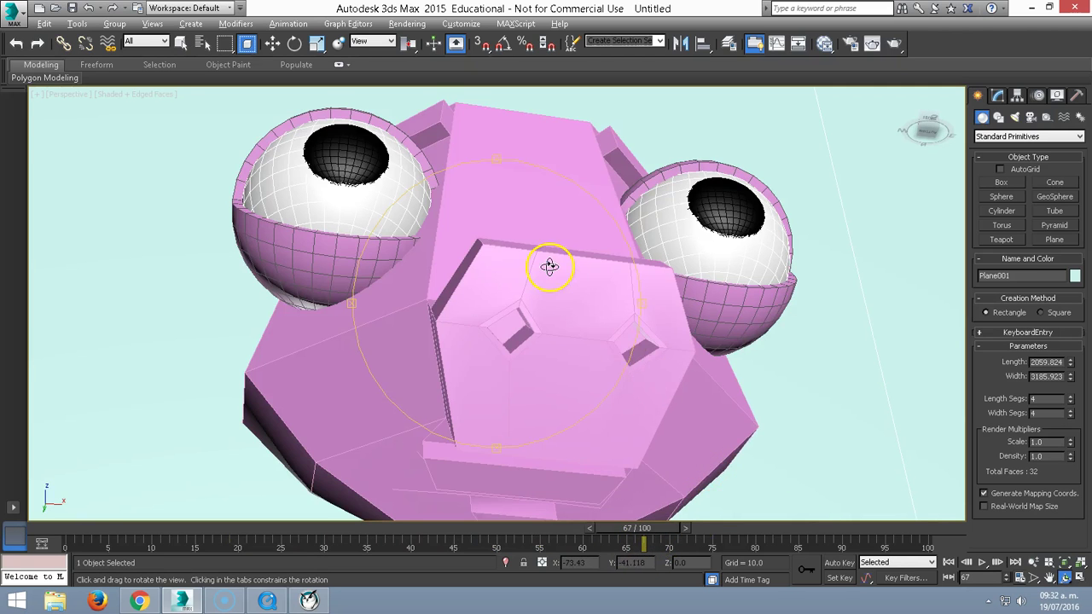
{"action": "scroll", "coordinate": [549, 266], "scroll_direction": "down", "scroll_amount": 3}
{"action": "left_click_drag", "start_coordinate": [592, 310], "coordinate": [599, 353]}
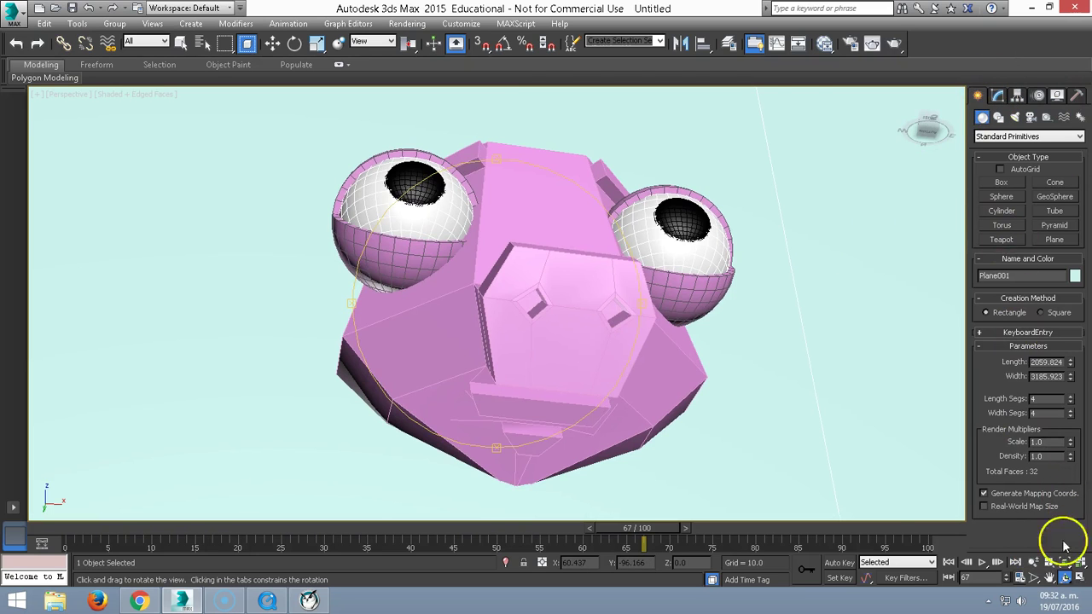
{"action": "left_click", "coordinate": [1079, 578]}
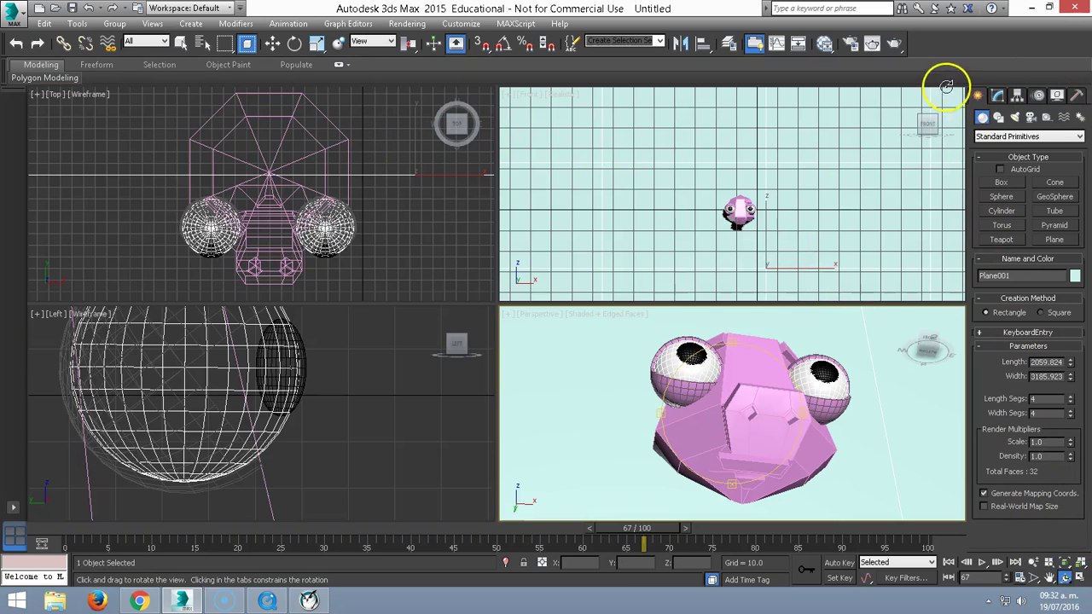
- Pick the Sphere standard primitive to prepare the body
{"action": "left_click", "coordinate": [1002, 197]}
{"action": "scroll", "coordinate": [265, 226], "scroll_direction": "down", "scroll_amount": 3}
{"action": "scroll", "coordinate": [277, 214], "scroll_direction": "down", "scroll_amount": 5}
- Create a large sphere in the Top viewport and move it directly beneath the robot head
{"action": "left_click_drag", "start_coordinate": [270, 223], "coordinate": [297, 251]}
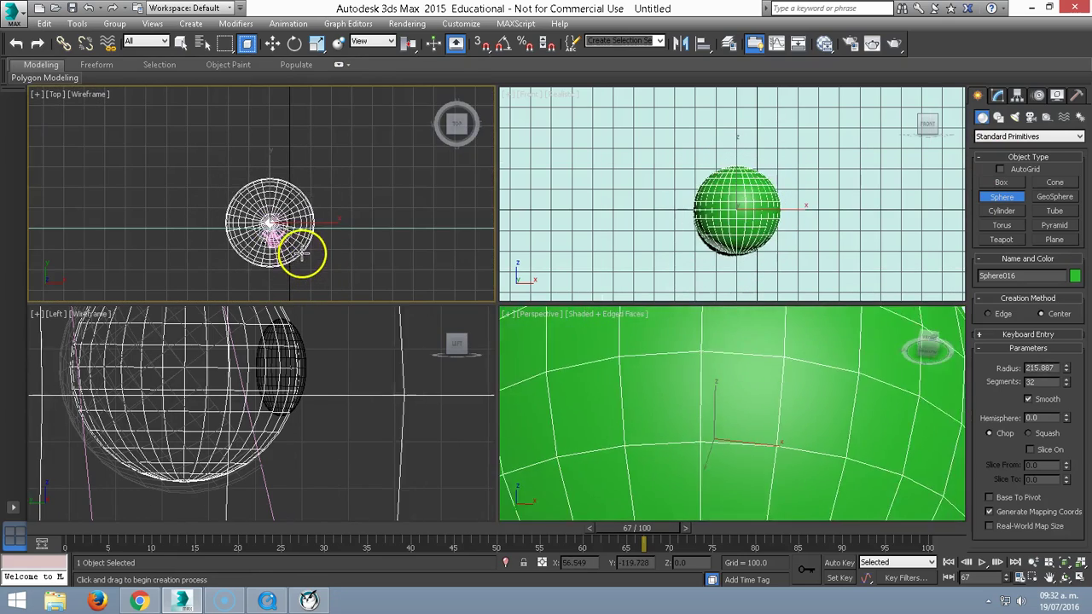
{"action": "right_click", "coordinate": [653, 177]}
{"action": "key", "text": "w"}
{"action": "left_click_drag", "start_coordinate": [736, 183], "coordinate": [748, 214]}
{"action": "left_click_drag", "start_coordinate": [781, 257], "coordinate": [784, 253]}
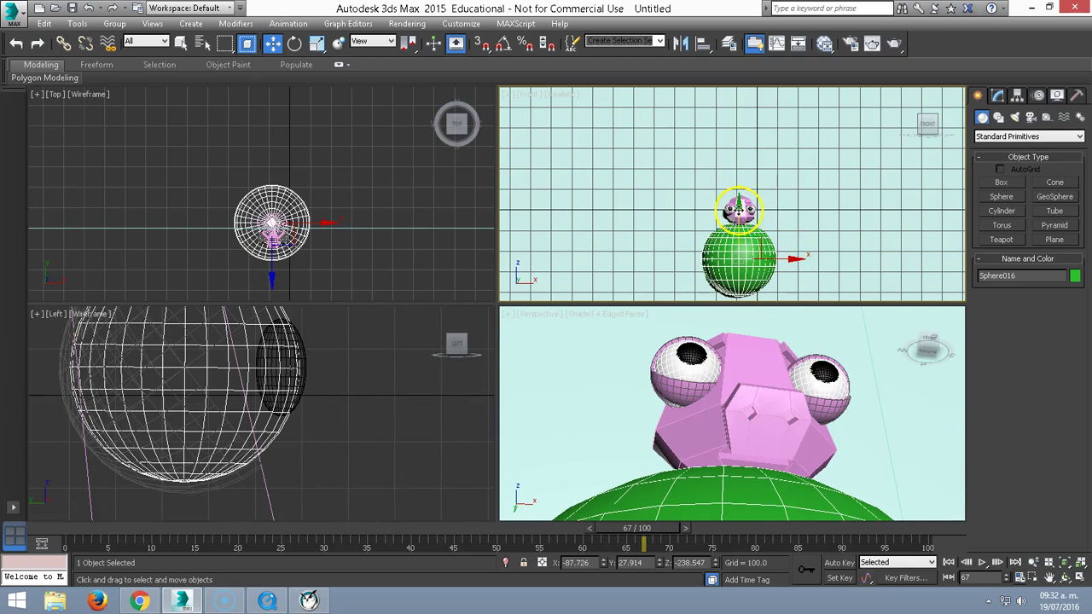
{"action": "left_click_drag", "start_coordinate": [739, 209], "coordinate": [739, 206]}
{"action": "left_click_drag", "start_coordinate": [785, 253], "coordinate": [785, 252]}
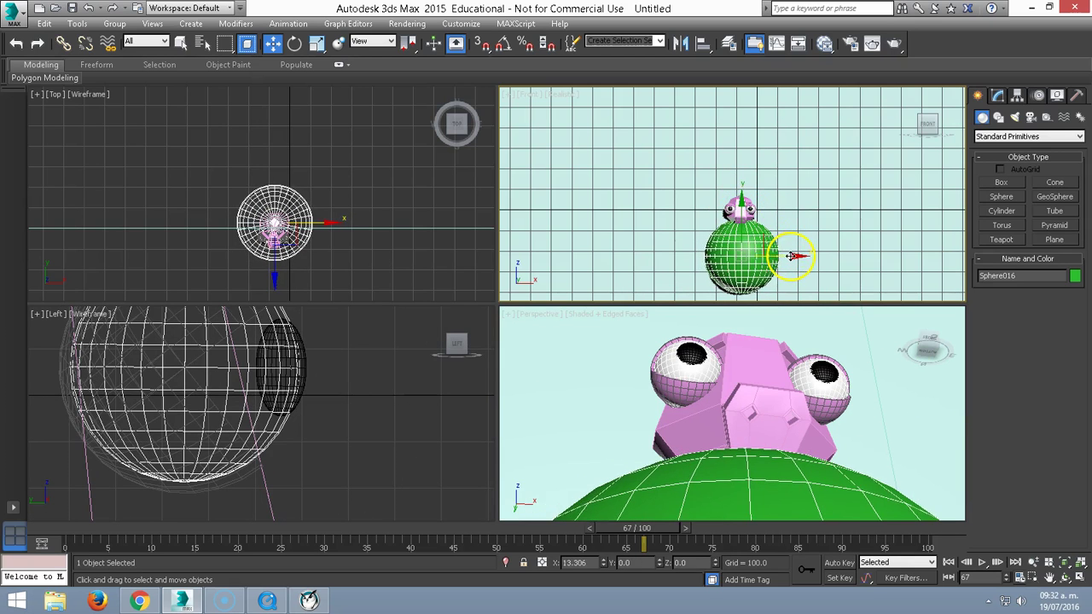
{"action": "left_click_drag", "start_coordinate": [739, 209], "coordinate": [739, 215]}
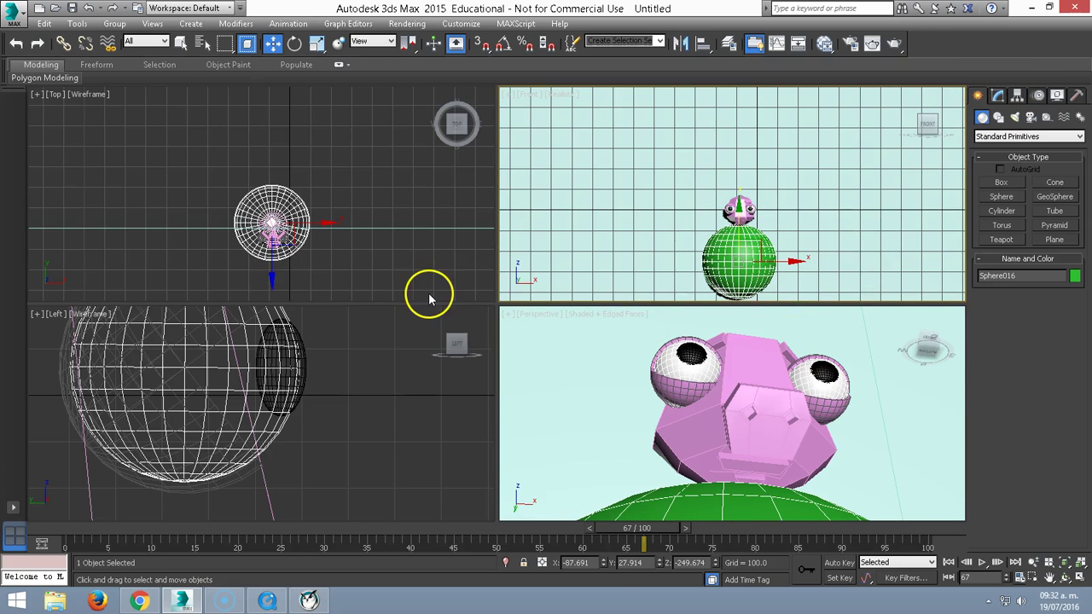
- Apply the pink Material #46 to the body sphere in the Slate Material Editor
{"action": "key", "text": "m"}
{"action": "left_click_drag", "start_coordinate": [335, 256], "coordinate": [652, 499]}
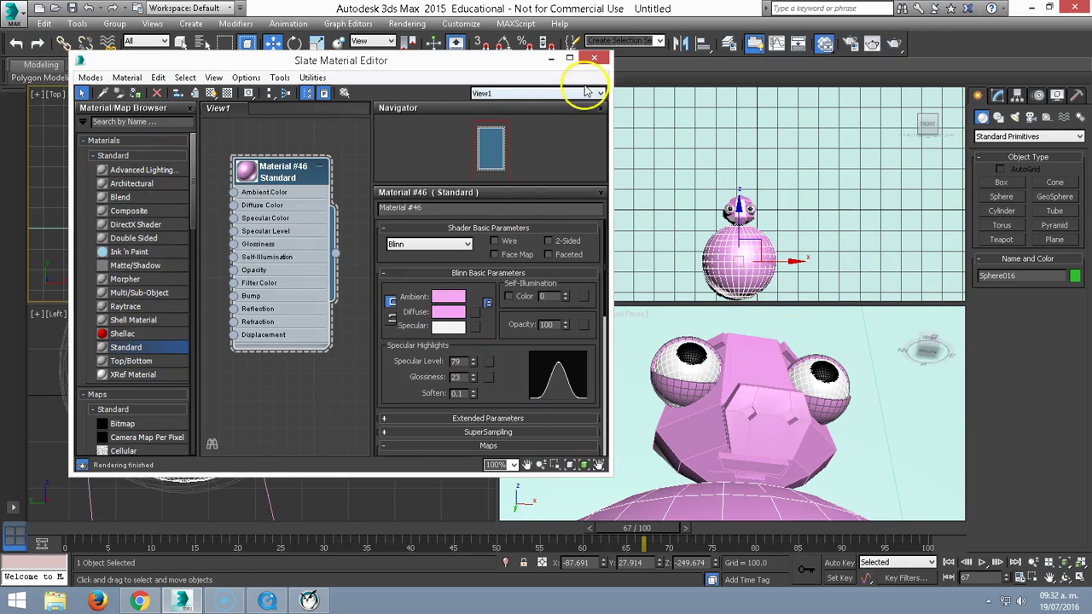
{"action": "left_click", "coordinate": [594, 58]}
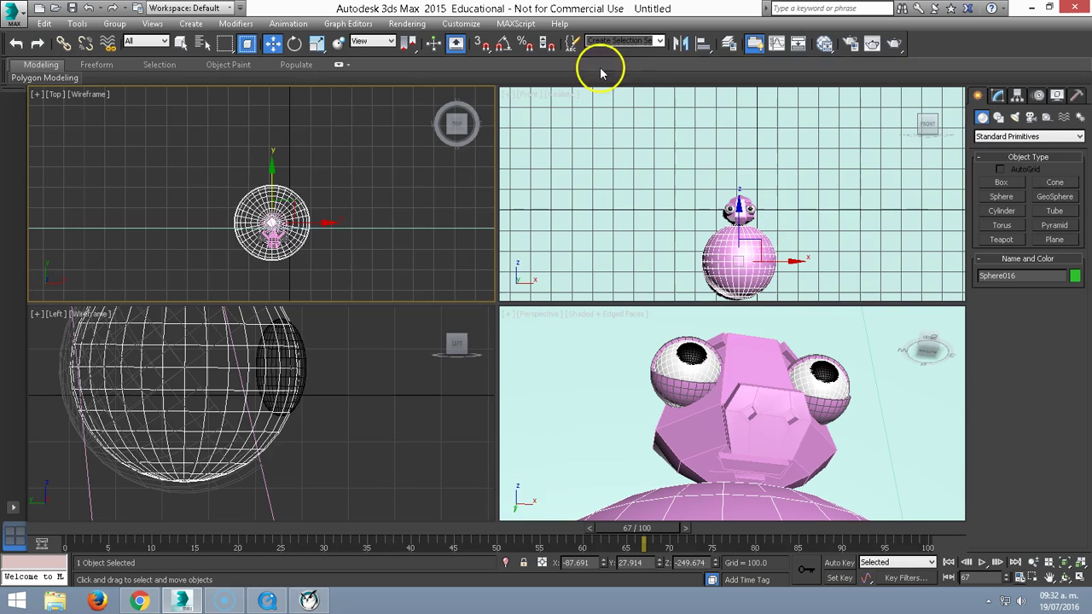
- Place a Standard Skylight, Sky001, in the Front viewport, then scrub the timeline to preview the animation
{"action": "left_click", "coordinate": [1016, 119]}
{"action": "left_click", "coordinate": [1029, 137]}
{"action": "left_click", "coordinate": [1000, 164]}
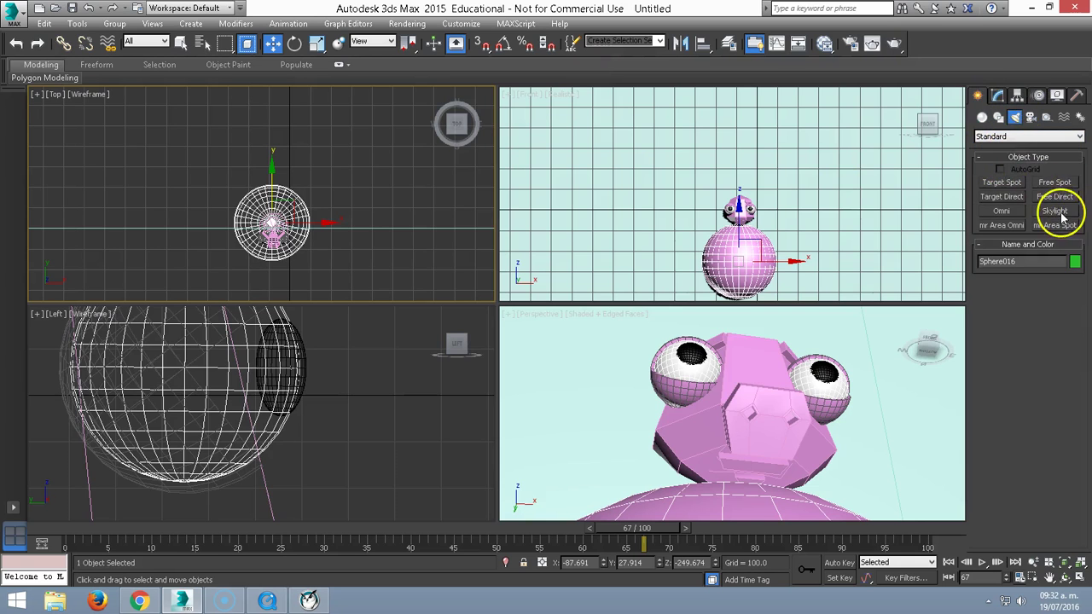
{"action": "left_click", "coordinate": [1061, 215]}
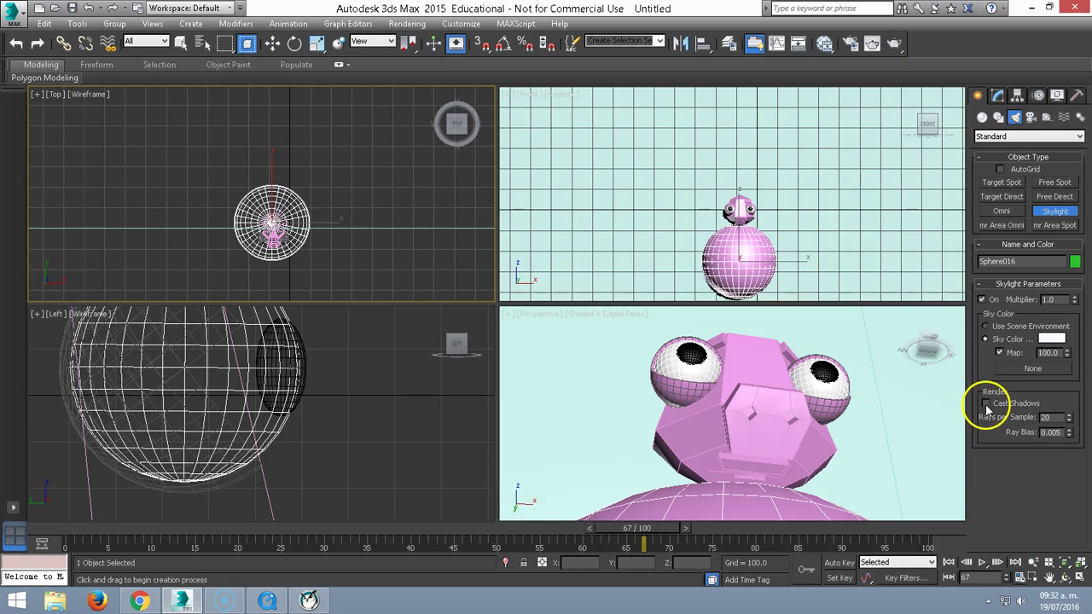
{"action": "left_click", "coordinate": [587, 260]}
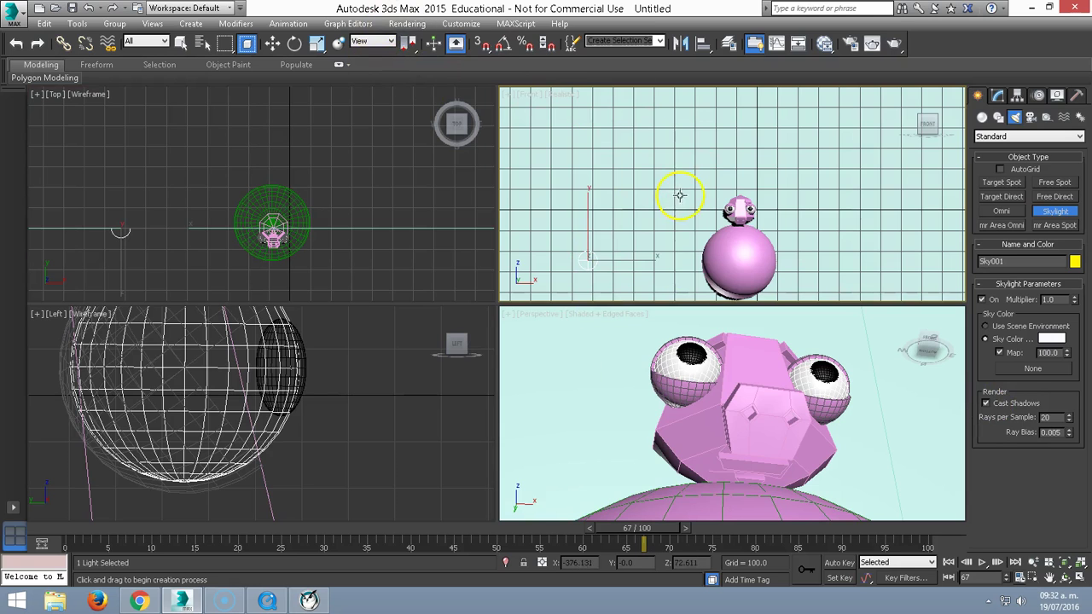
{"action": "left_click_drag", "start_coordinate": [578, 532], "coordinate": [883, 528]}
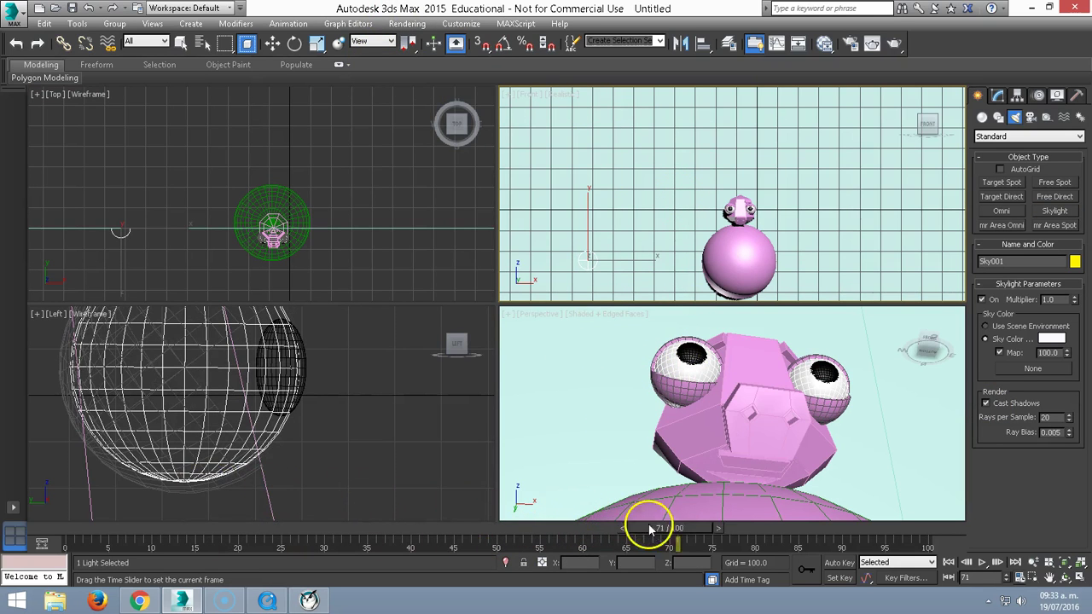